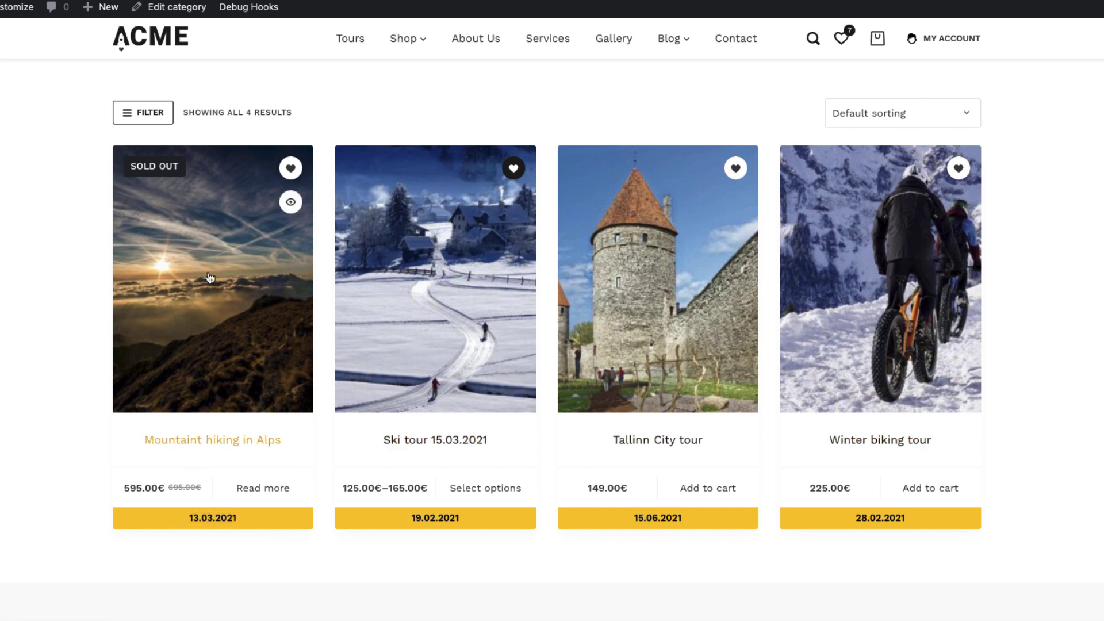
- Open the Ski tour 15.03.2021 product and choose the "I will rent skis" package
left_click(466, 332)
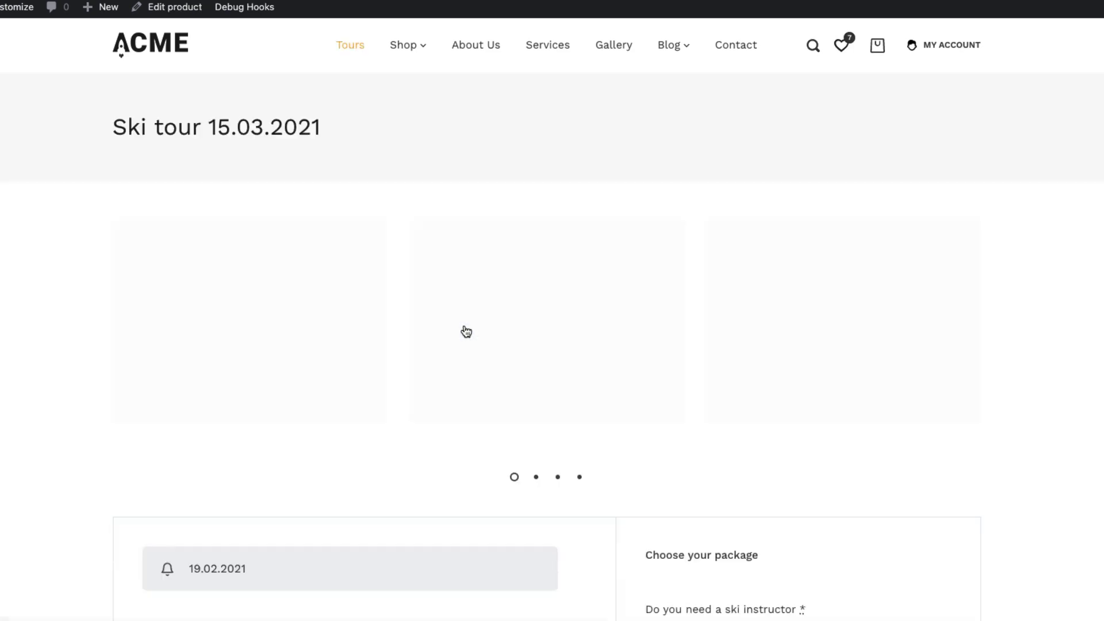
scroll(466, 336, "down", 4)
double_click(261, 337)
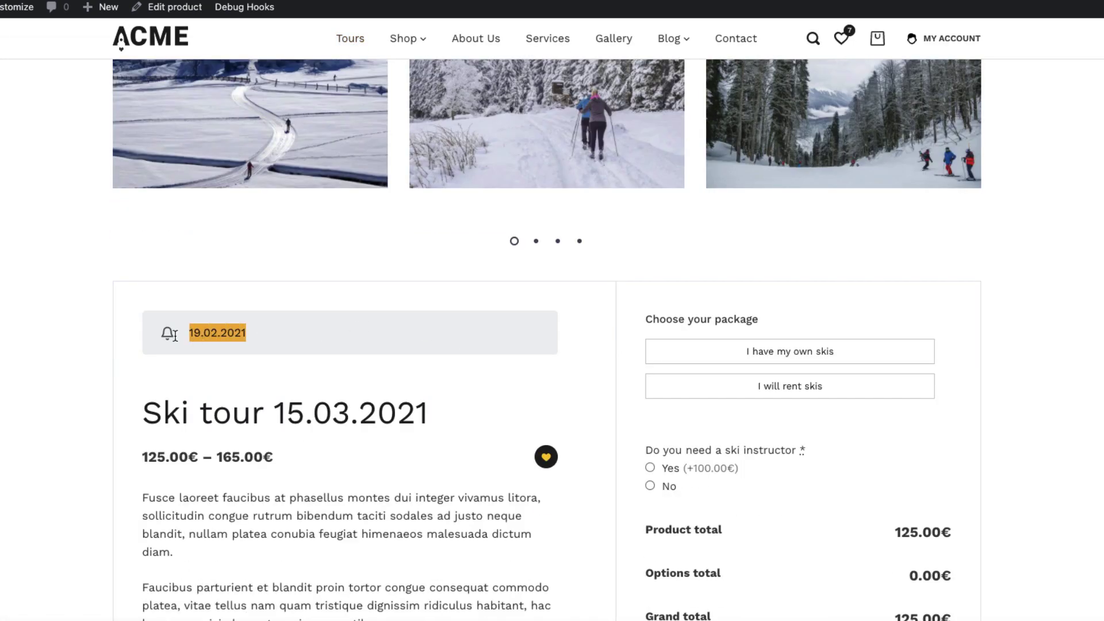
left_click(748, 353)
left_click(772, 394)
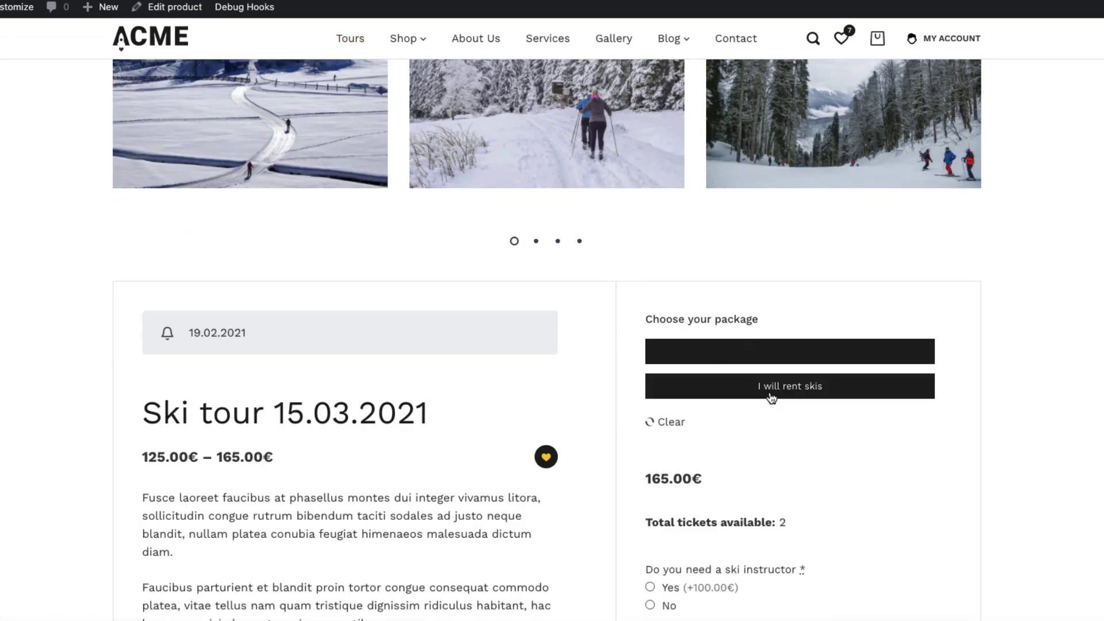
- Answer Yes to the ski instructor option and select 2 tickets
scroll(1072, 411, "down", 5)
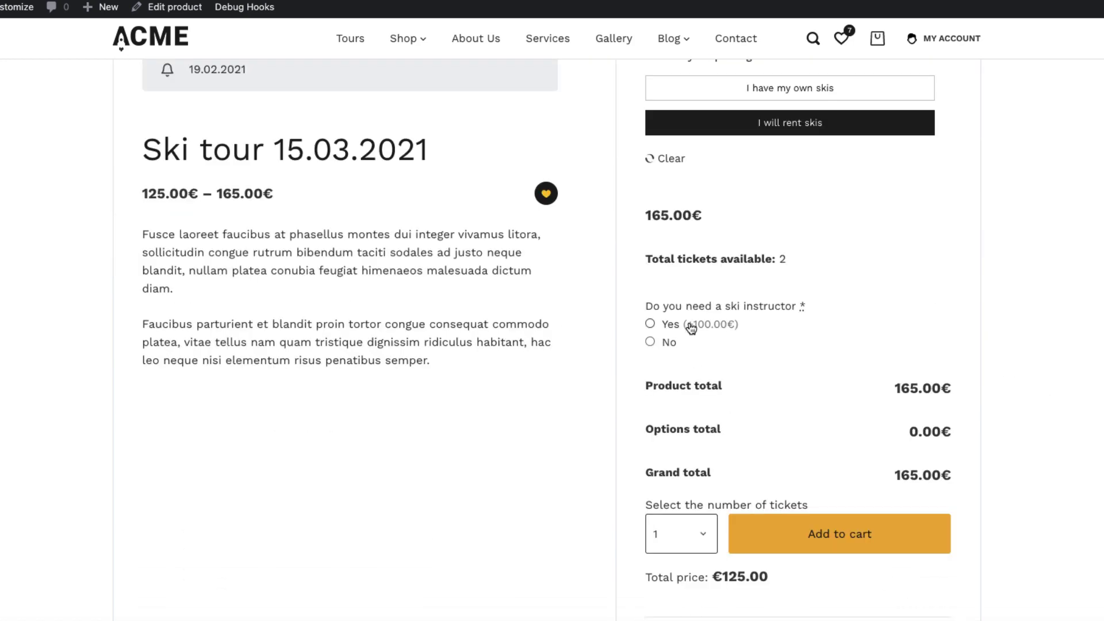
left_click(650, 325)
scroll(886, 444, "down", 3)
left_click(678, 389)
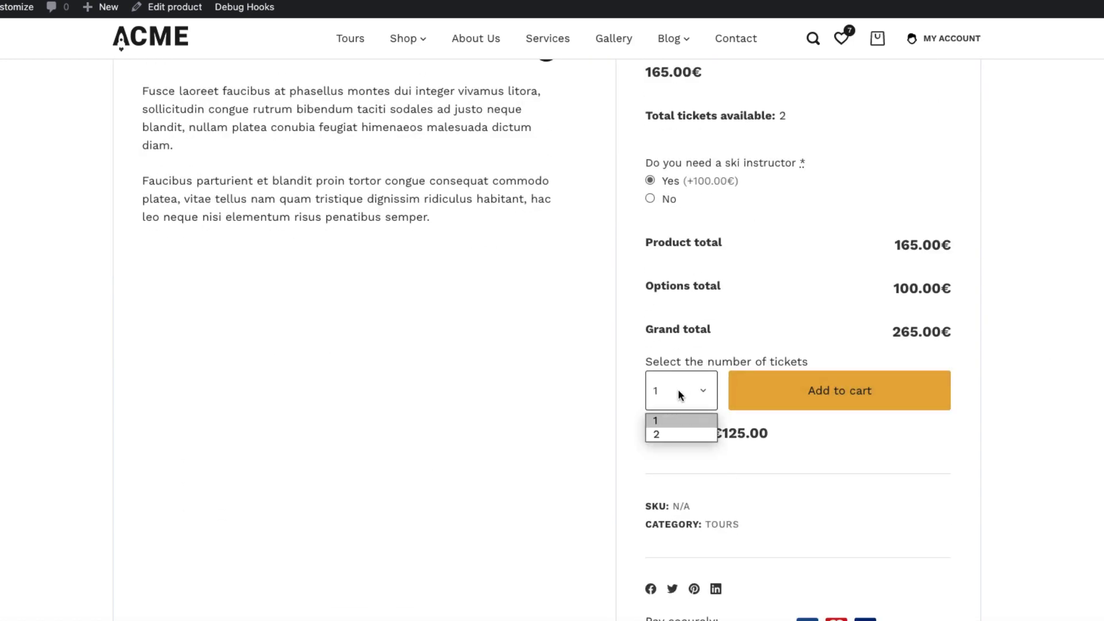
left_click(666, 434)
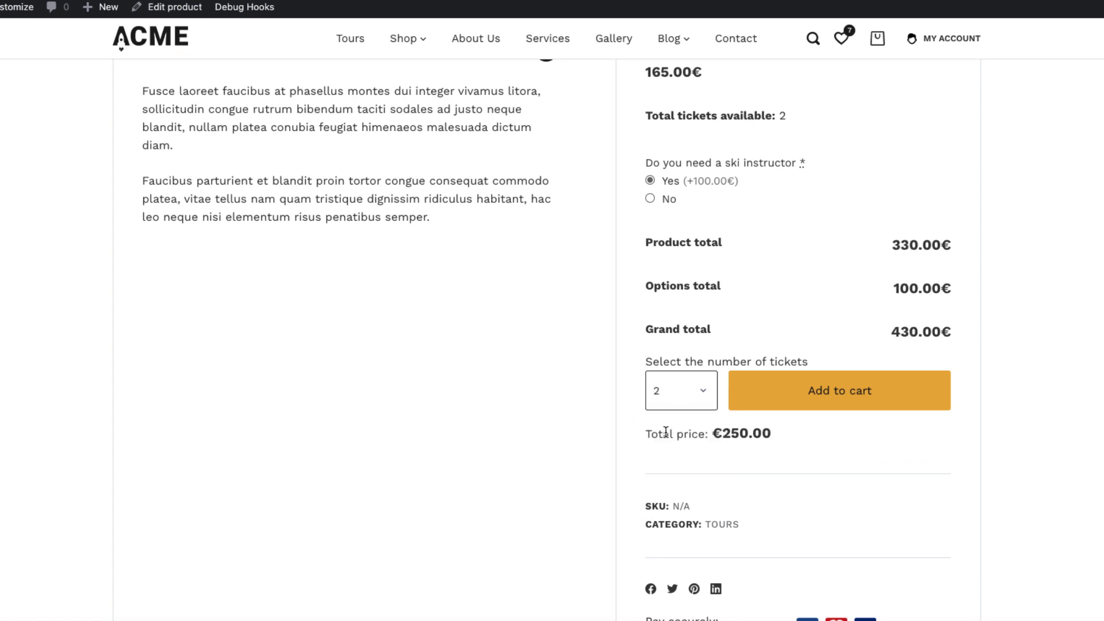
- Compare the total price with the grand total, and set the number of tickets to 1
left_click_drag(771, 433, 648, 437)
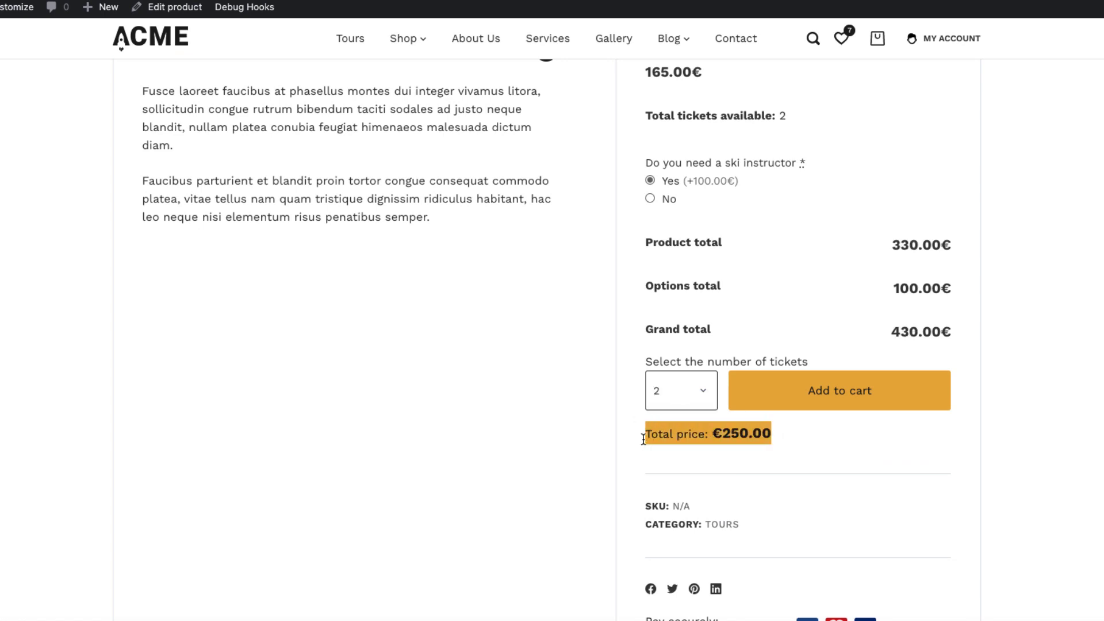
left_click_drag(952, 333, 891, 333)
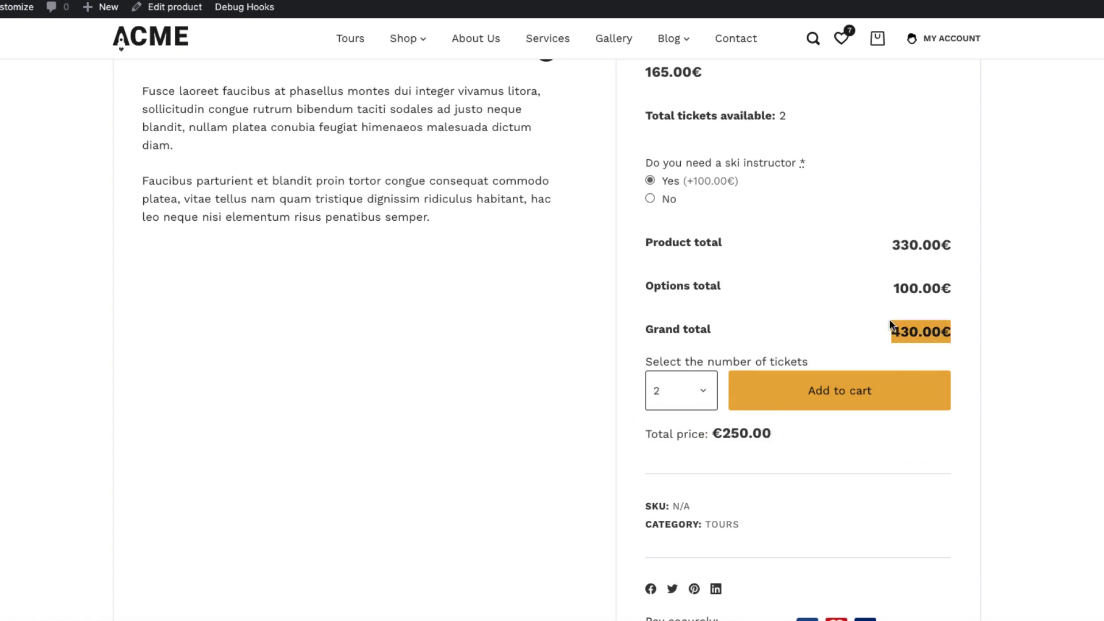
left_click(701, 394)
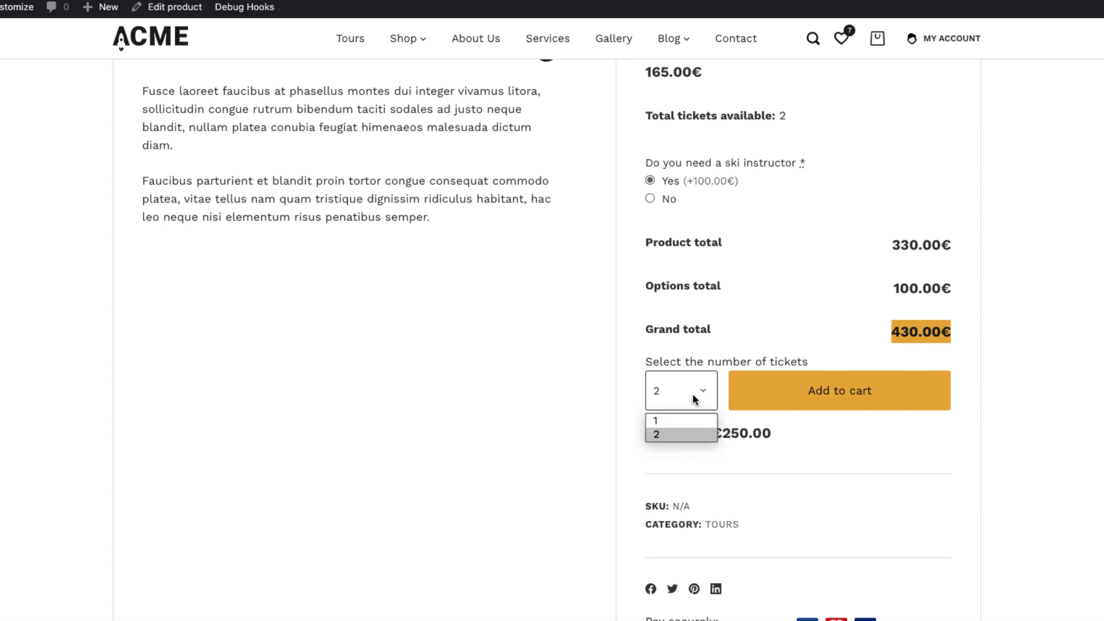
left_click(672, 417)
scroll(804, 494, "down", 2)
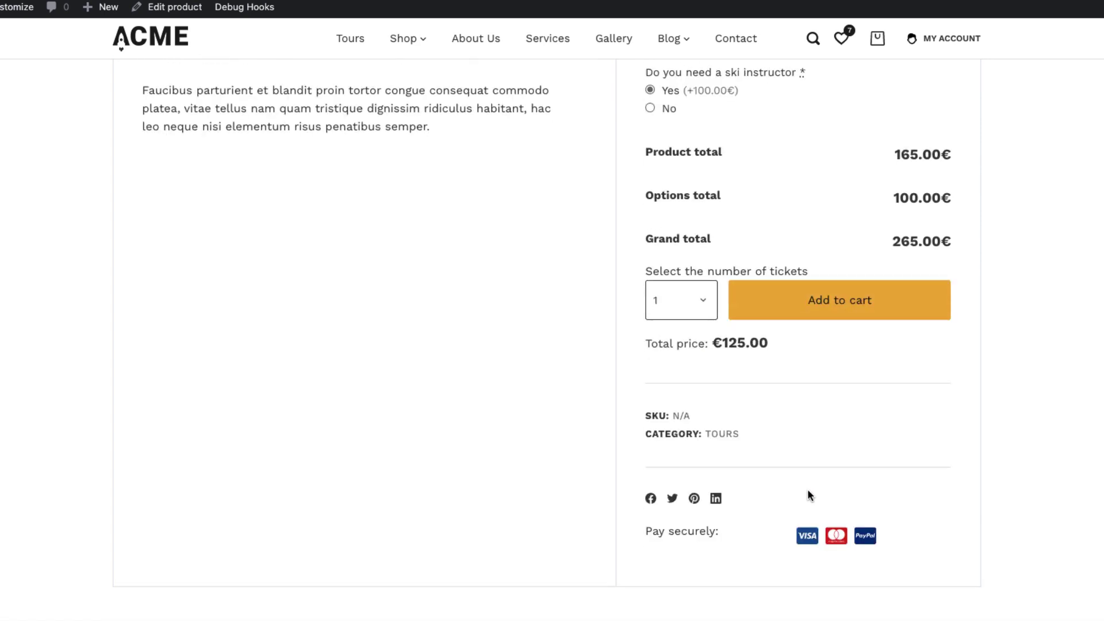
- Examine the layout of the customised ski tour page, from the gallery to the booking box and description
scroll(807, 489, "up", 5)
scroll(807, 495, "up", 7)
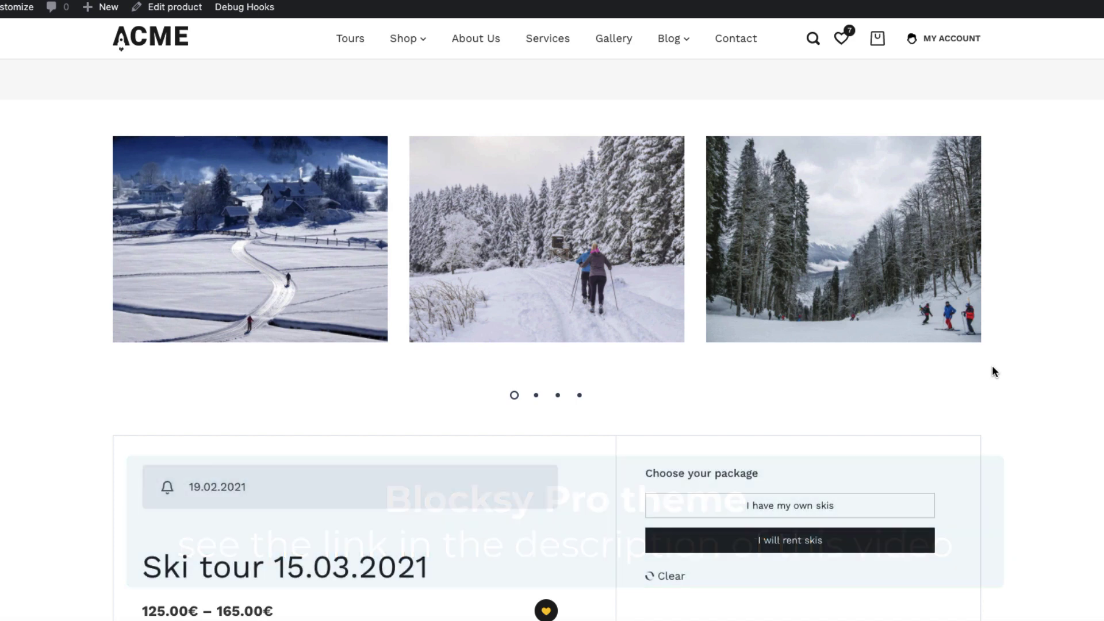
scroll(993, 367, "down", 2)
scroll(992, 365, "down", 8)
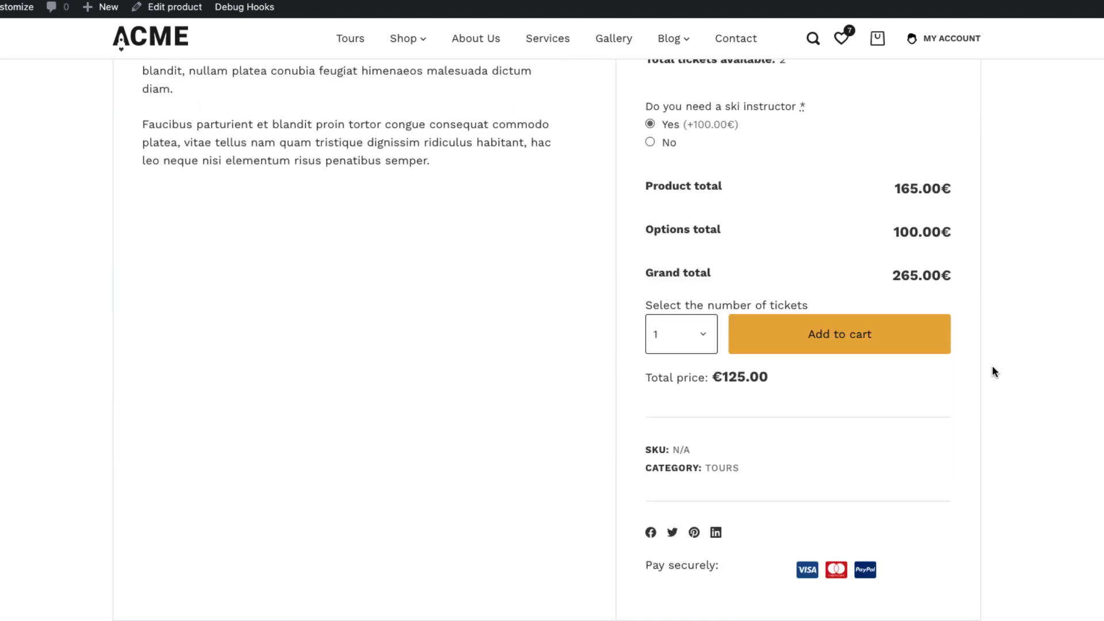
scroll(992, 365, "down", 5)
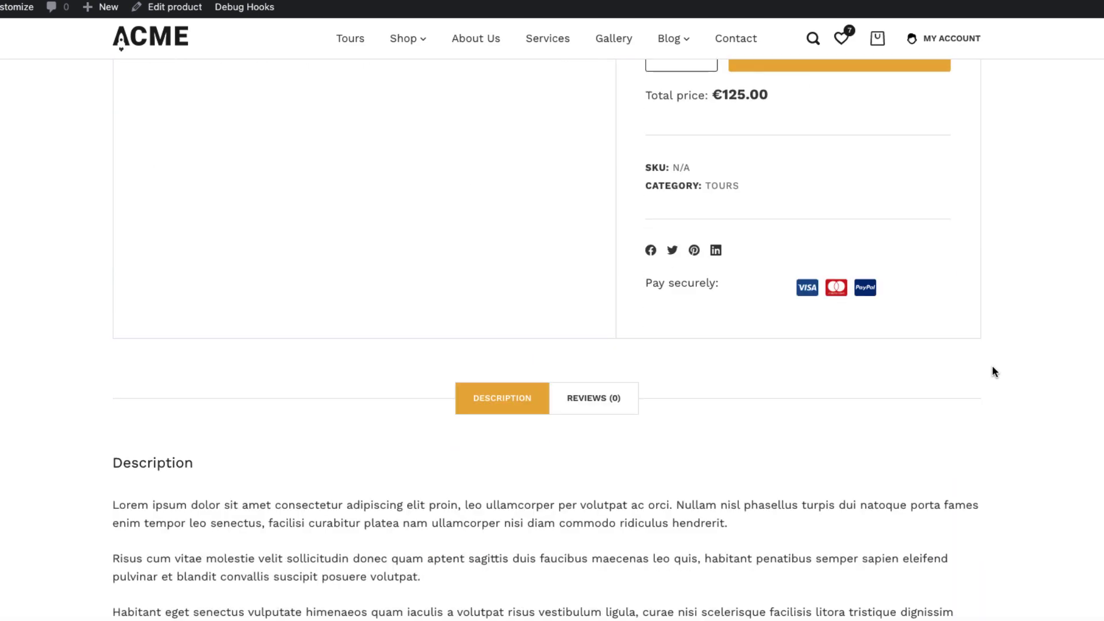
scroll(992, 364, "up", 20)
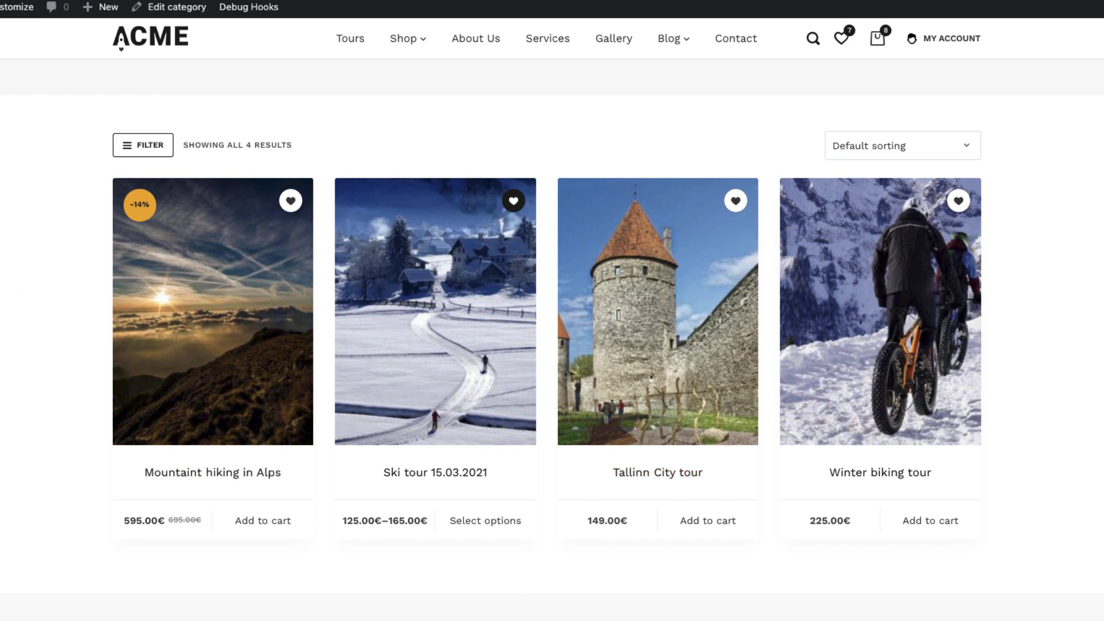
- Open the ski tour's page from the default tours listing and check its package choices
left_click(437, 347)
left_click(580, 344)
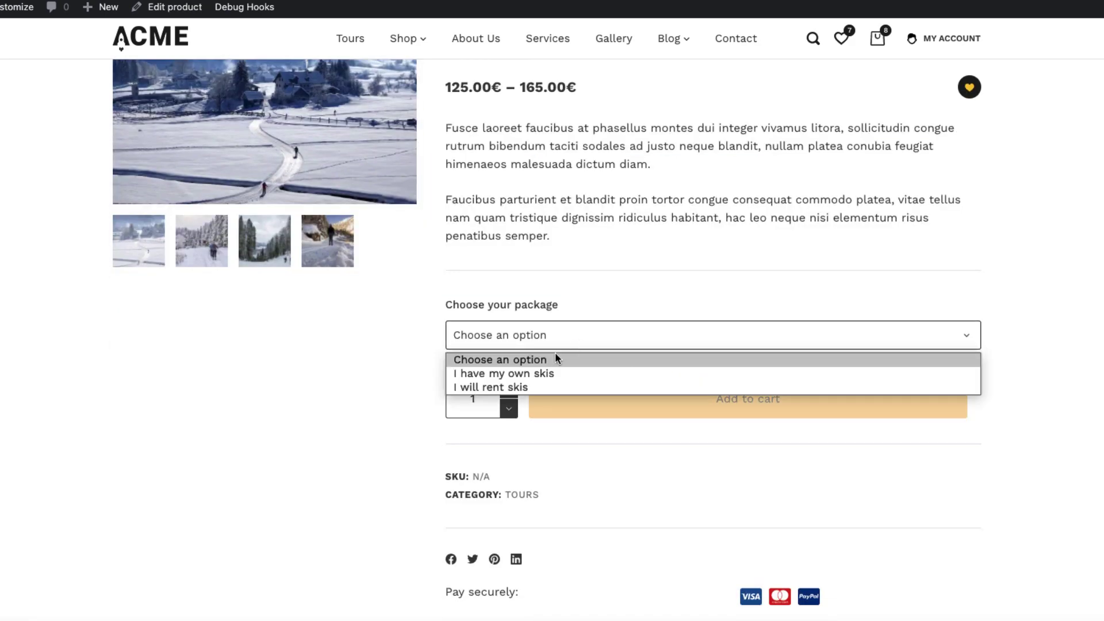
left_click(634, 229)
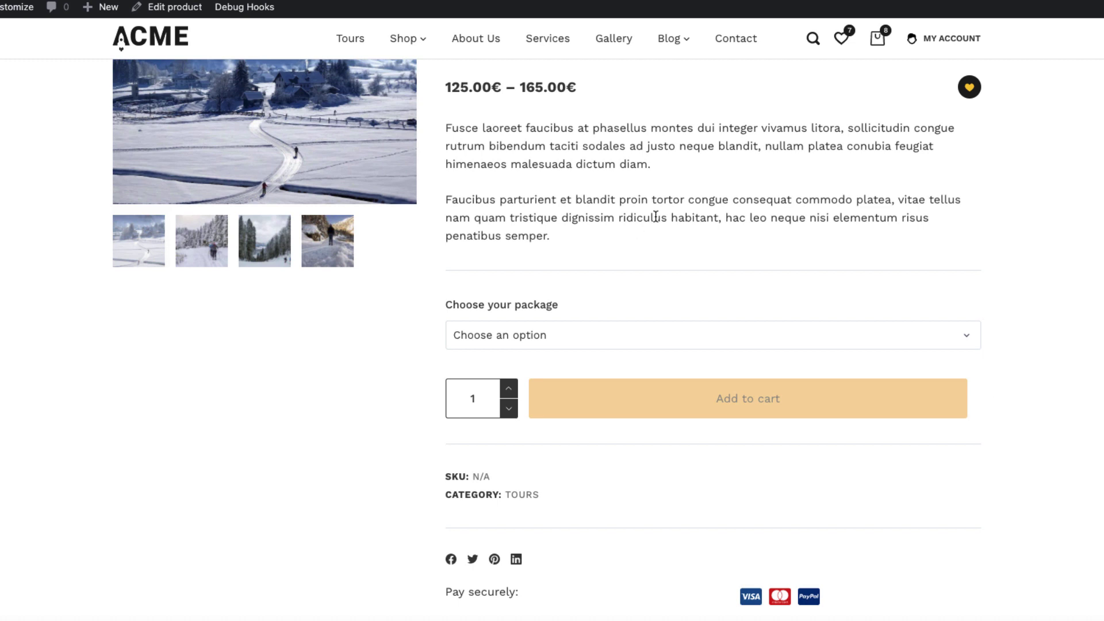
scroll(581, 239, "up", 3)
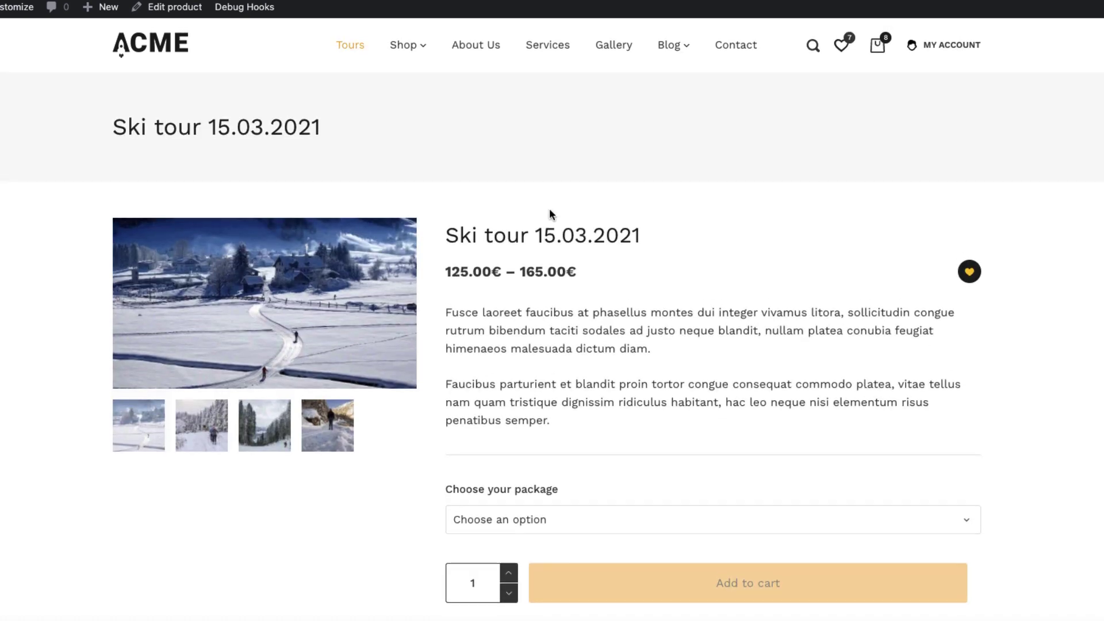
- Open the ski tour for editing and inspect the settings of its "I have my own skis" variation
left_click(185, 16)
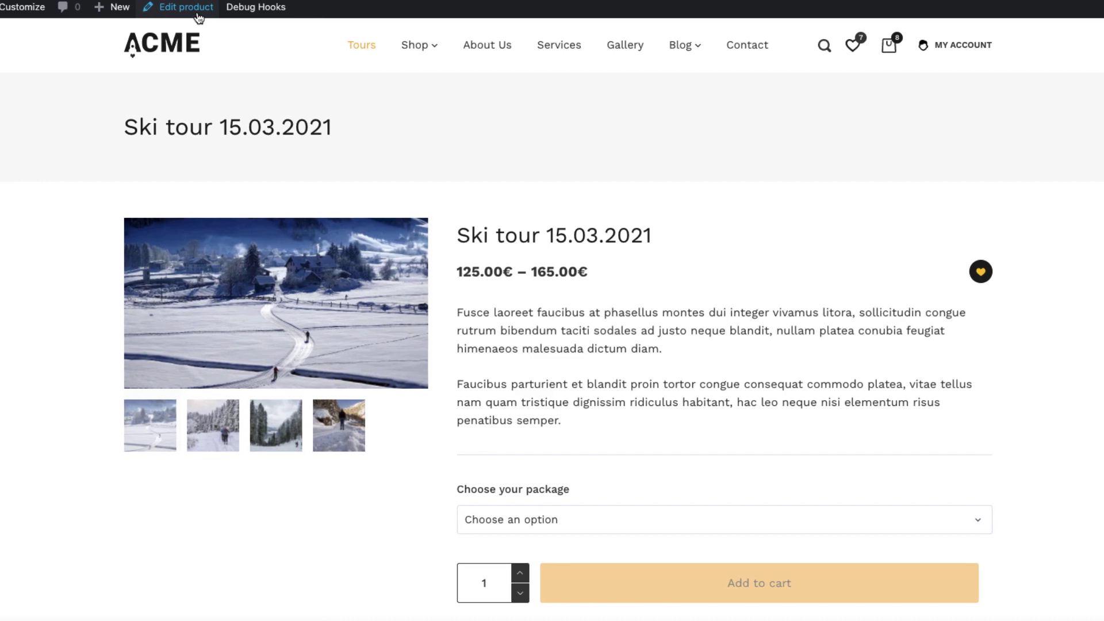
scroll(610, 355, "down", 5)
scroll(624, 360, "down", 5)
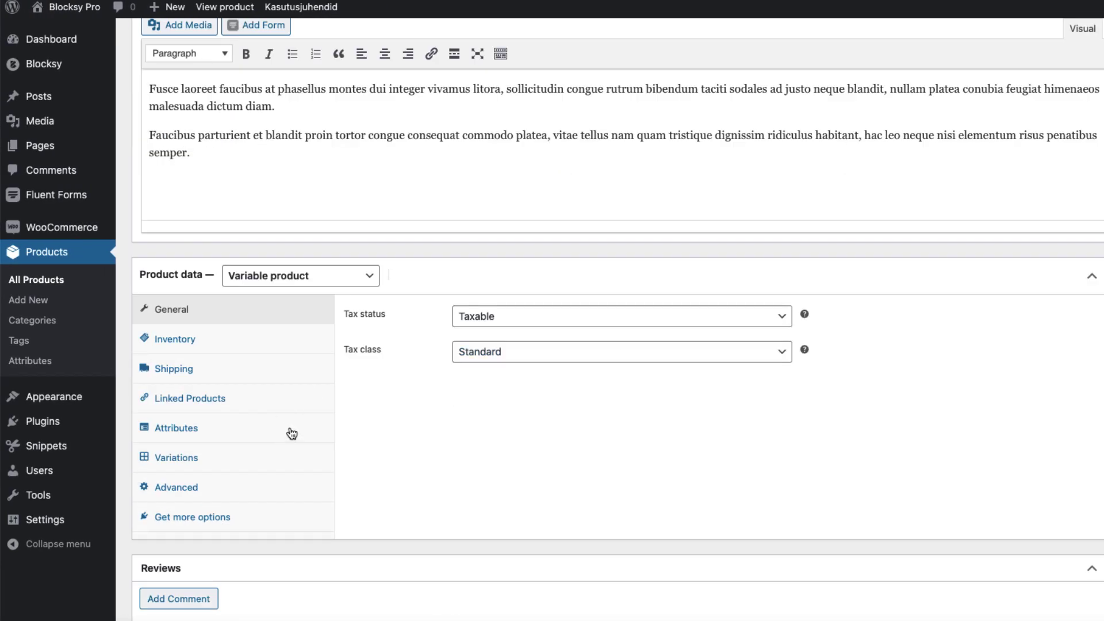
left_click(211, 455)
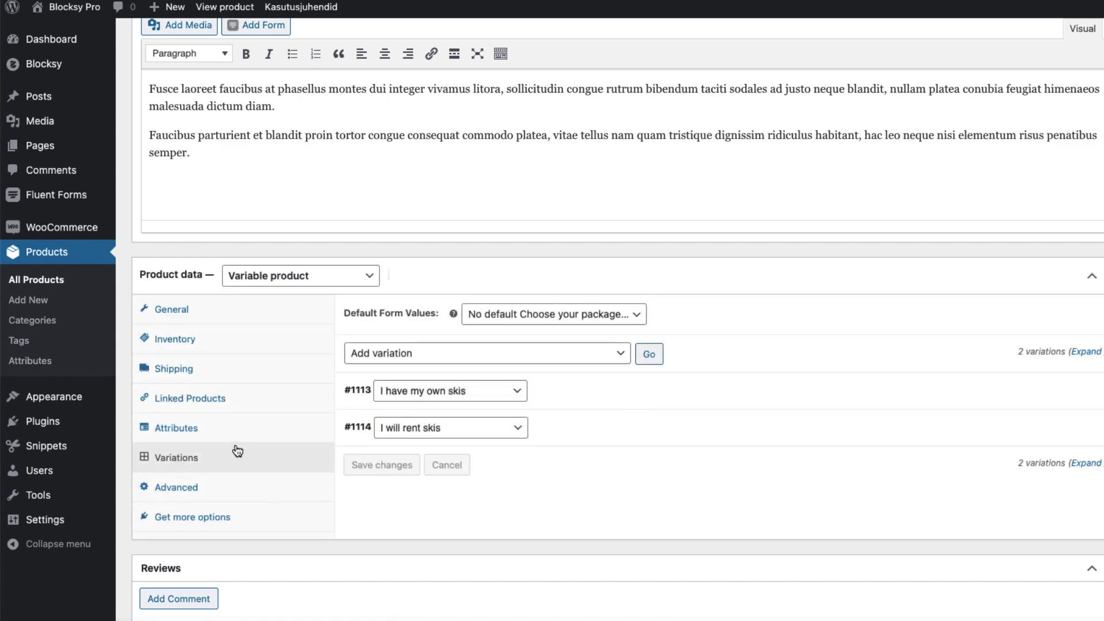
left_click(625, 389)
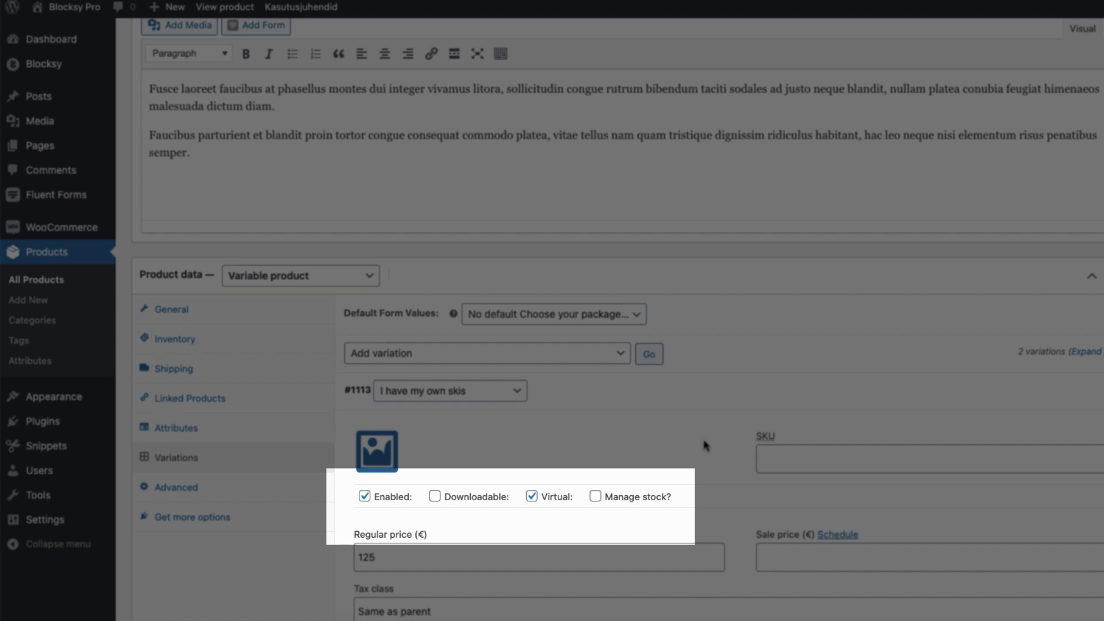
scroll(640, 461, "up", 3)
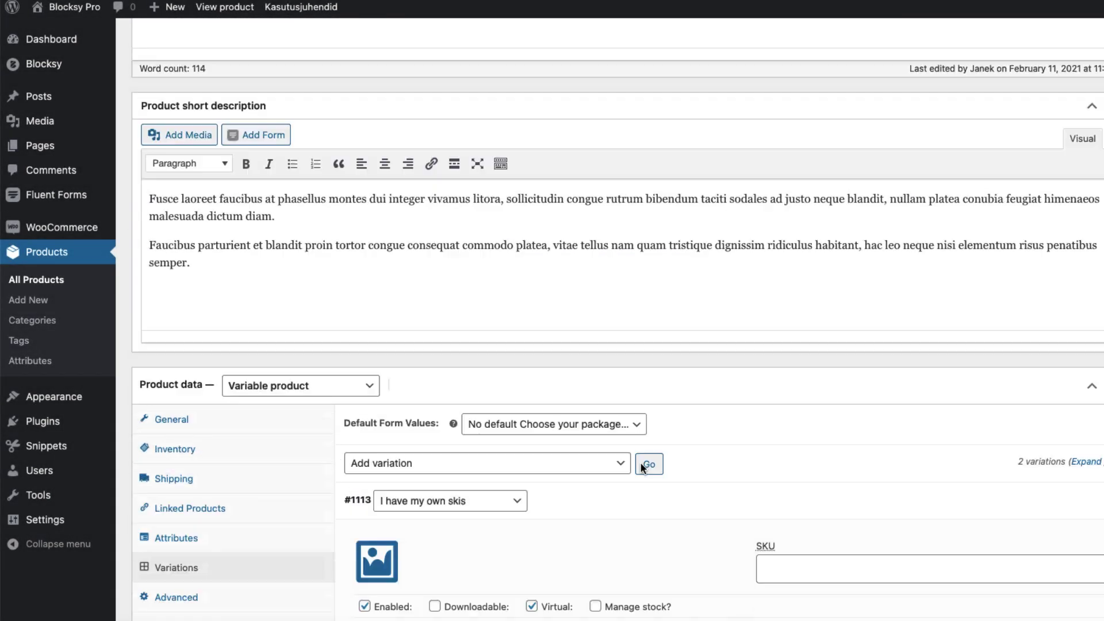
scroll(548, 399, "down", 5)
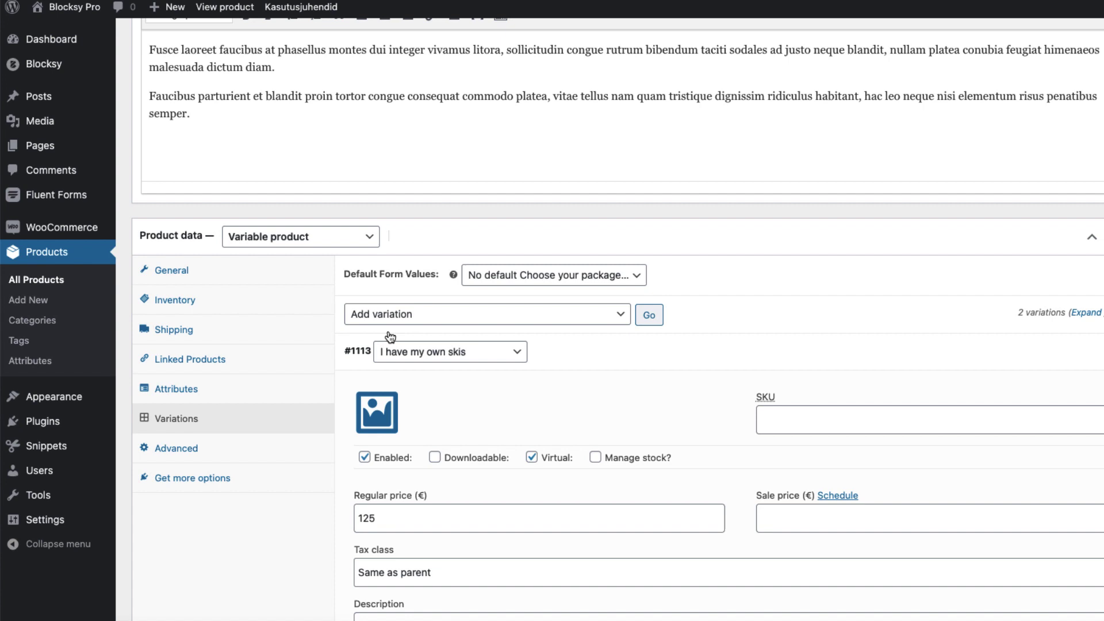
- Open the Tallinn City tour product for editing, mark it as Virtual and update it
left_click(42, 281)
left_click(264, 196)
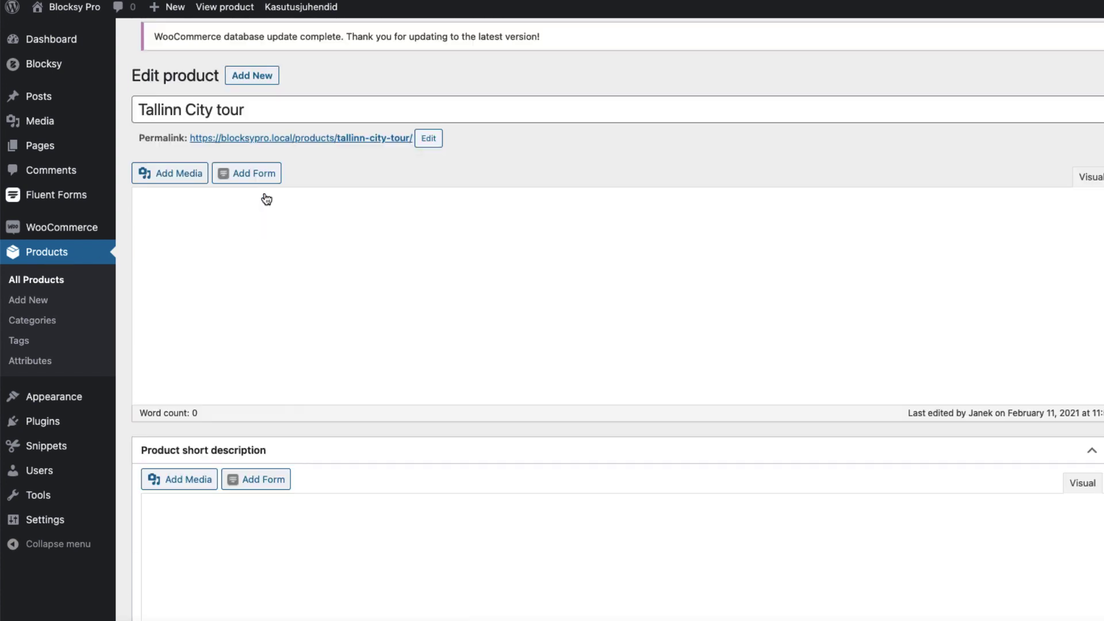
scroll(535, 466, "down", 5)
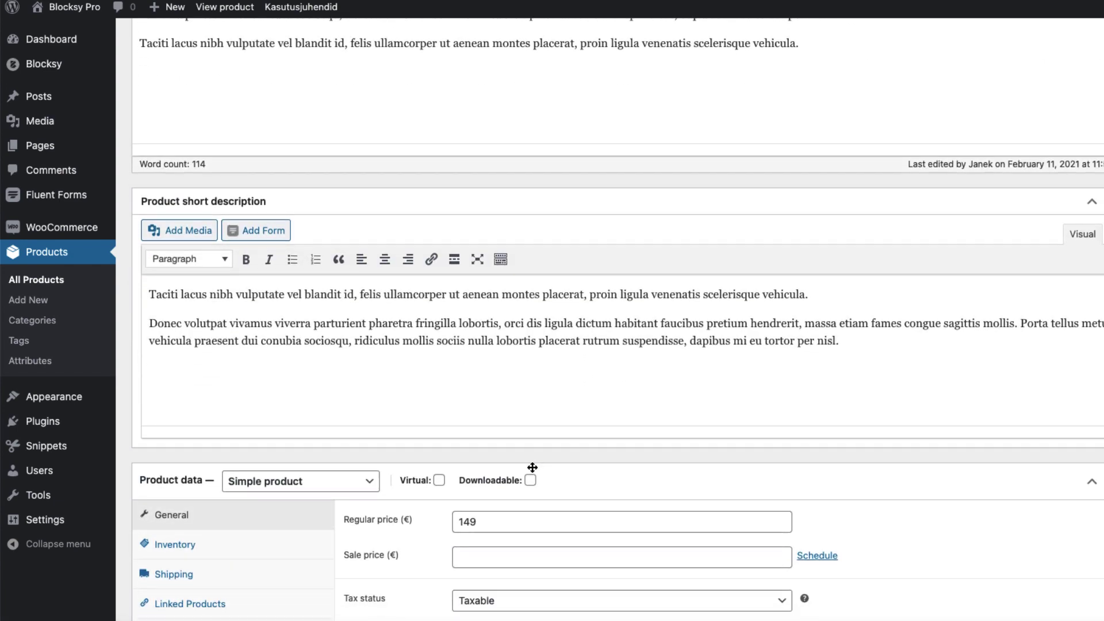
left_click(439, 480)
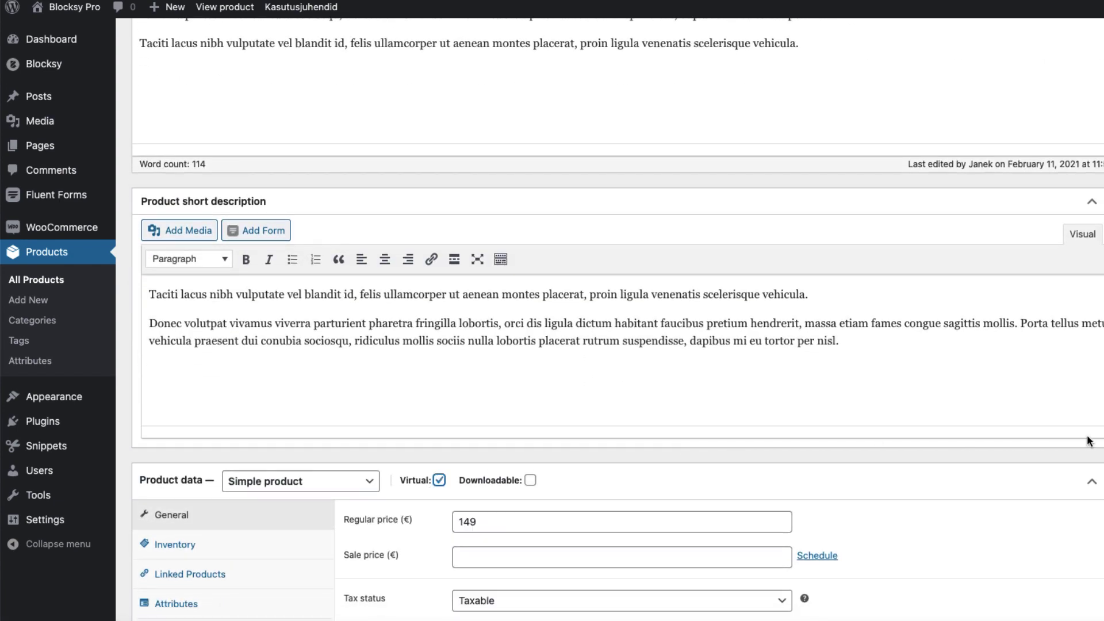
scroll(1070, 440, "up", 5)
scroll(730, 394, "down", 6)
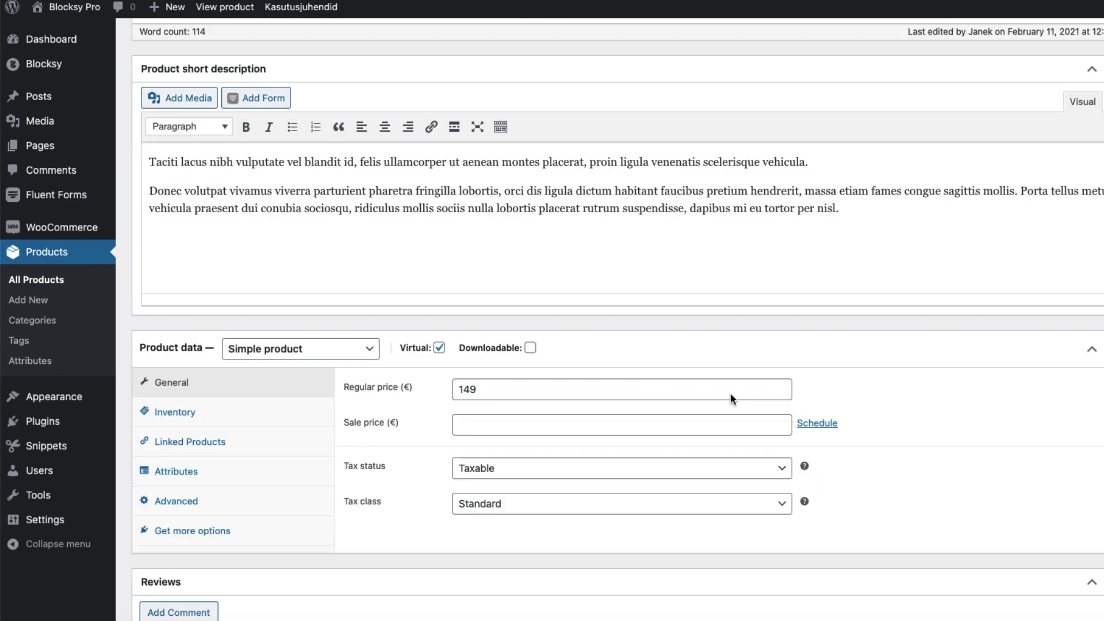
scroll(730, 394, "down", 1)
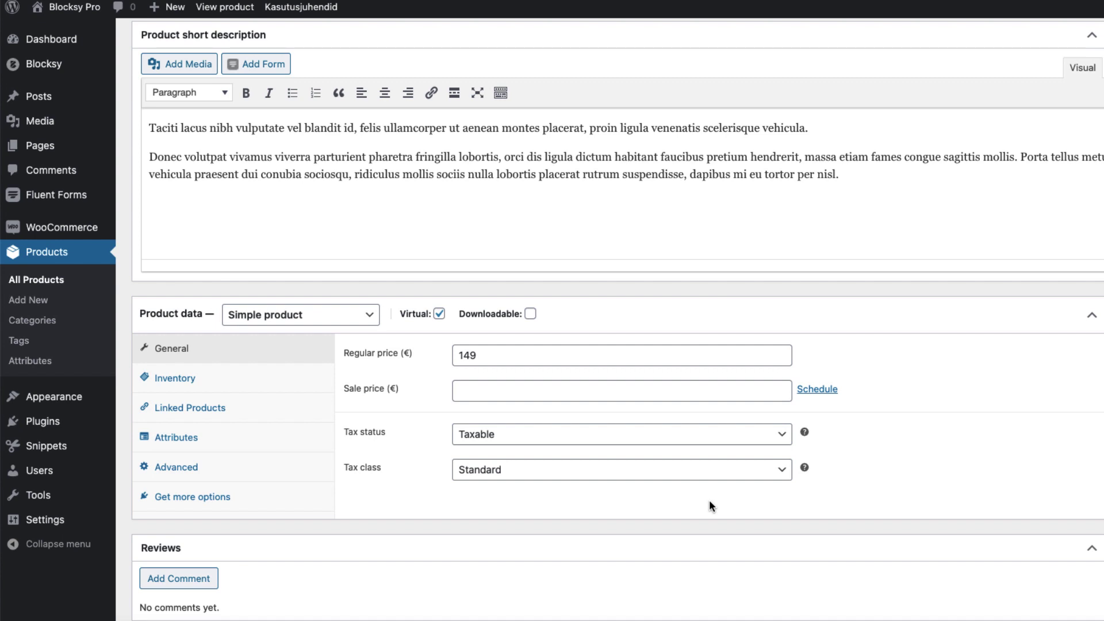
scroll(712, 506, "up", 7)
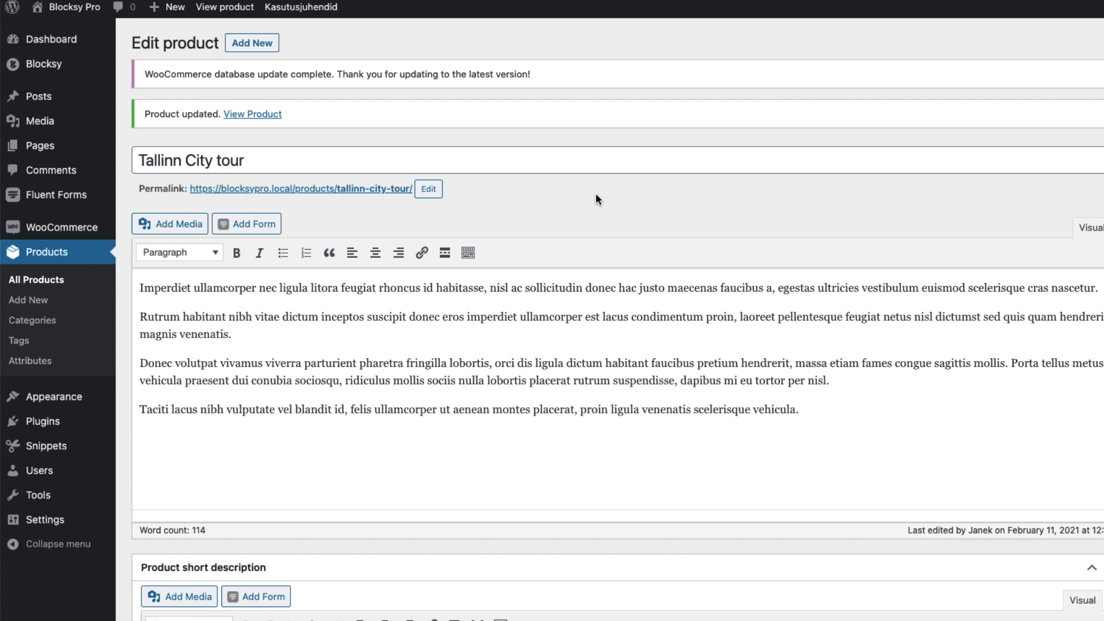
- Search the directory of new plugins for "code snippets"
mouse_move(60, 426)
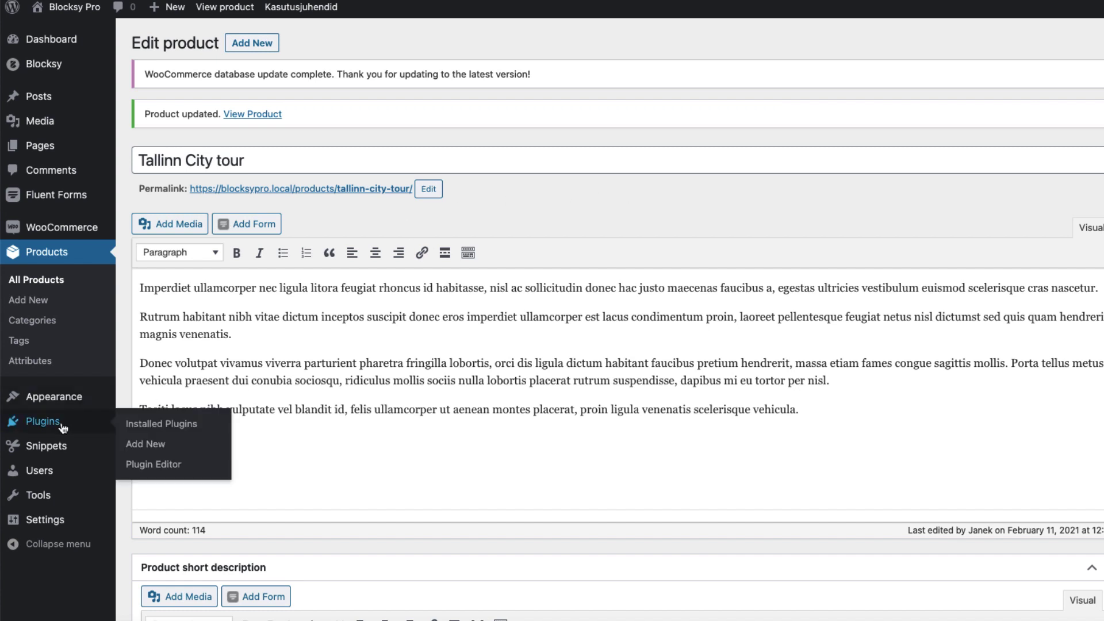
left_click(138, 451)
type("code sni")
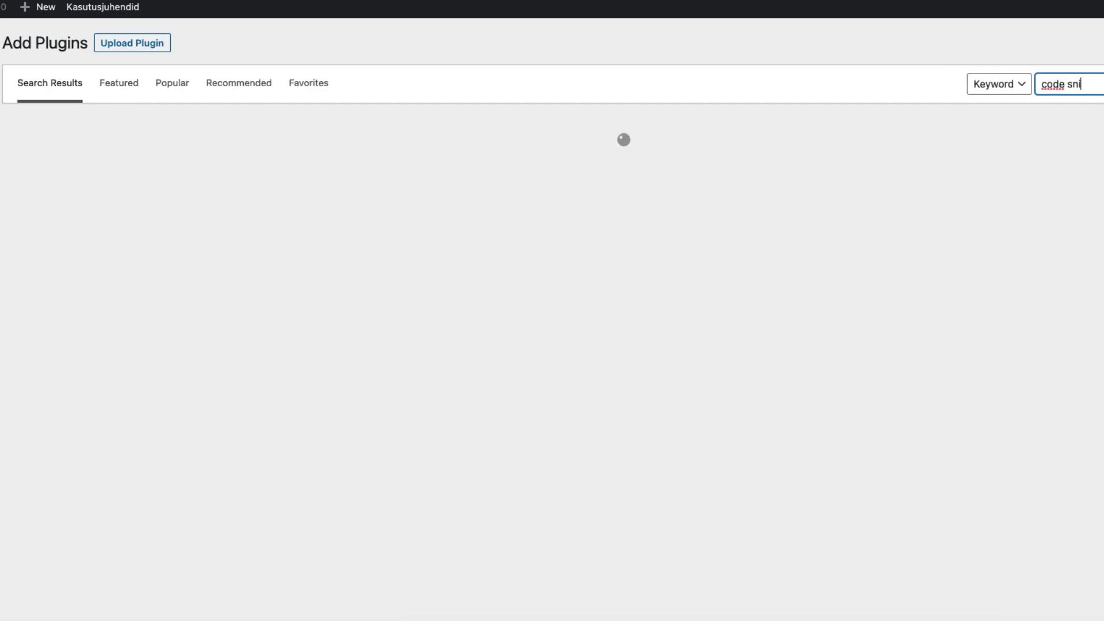
type("ppets")
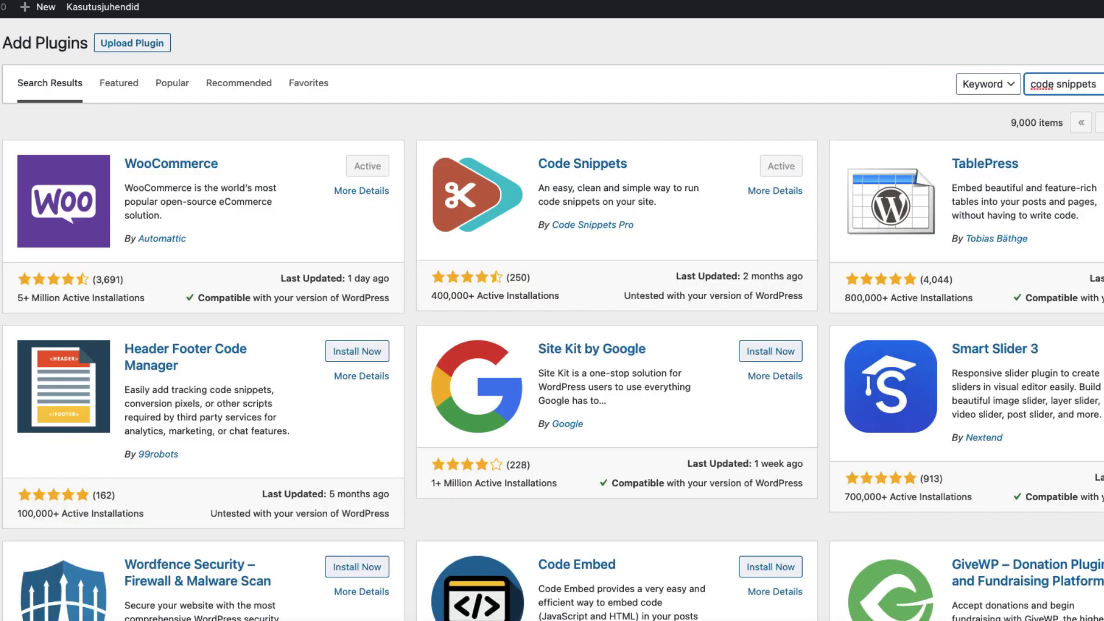
key("Return")
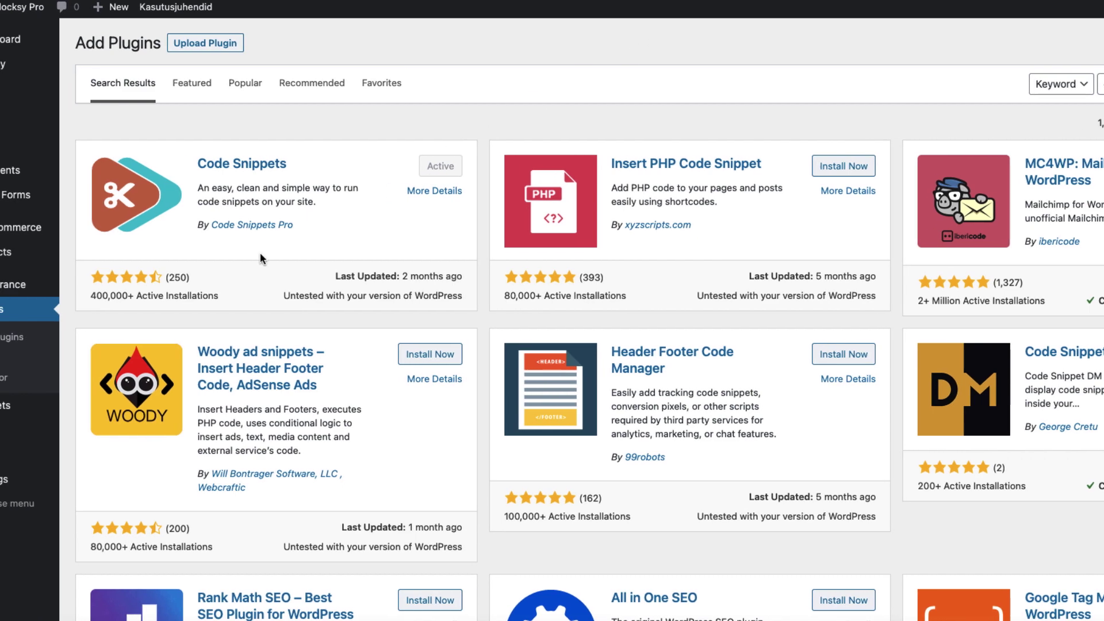
- Create a new snippet containing the copied custom-field code and title it "Custom field in products editing page"
mouse_move(4, 406)
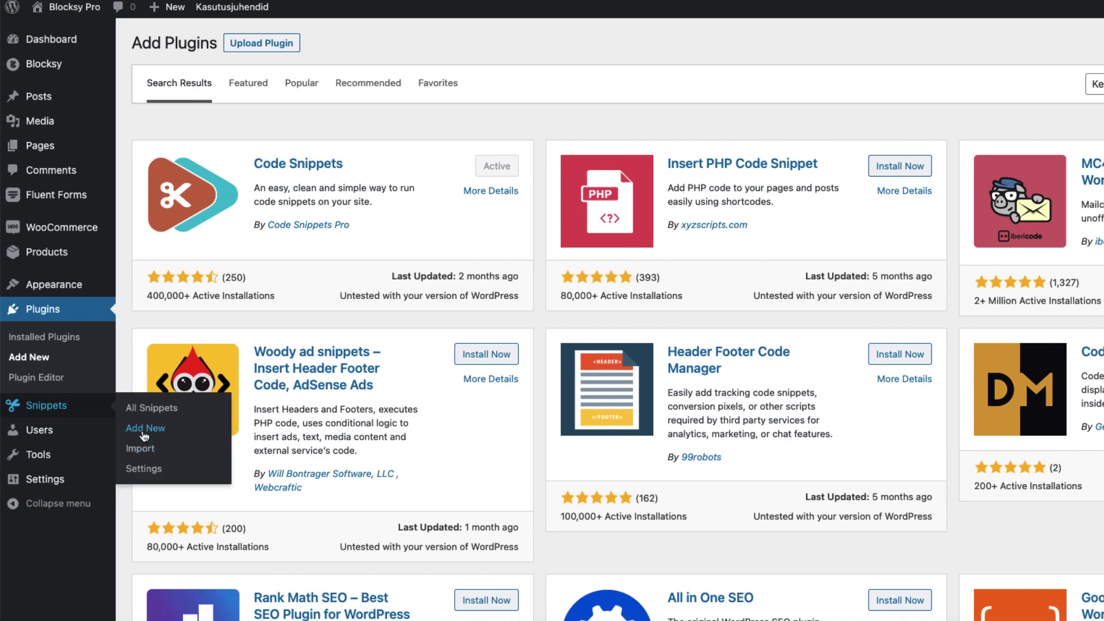
left_click(145, 429)
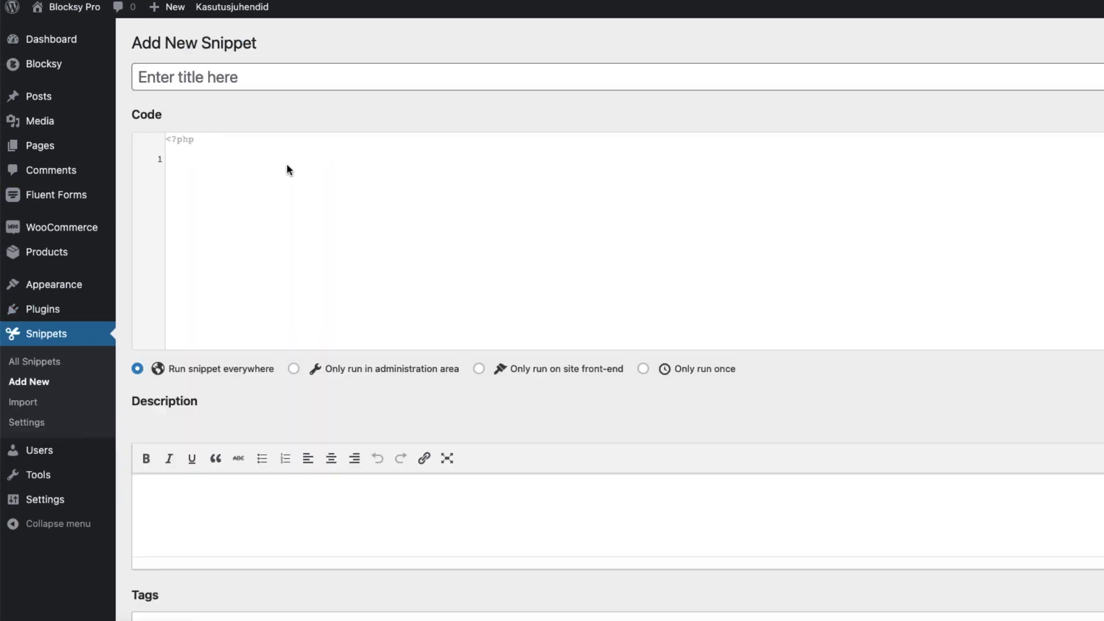
key("super+v")
scroll(518, 287, "up", 5)
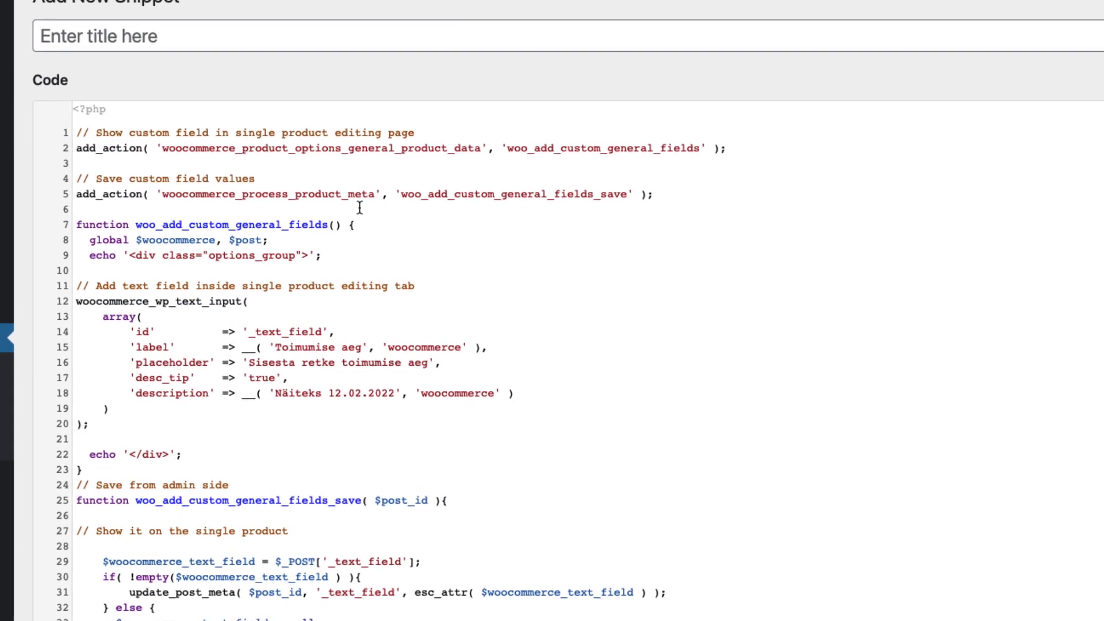
left_click(182, 40)
type("Custom field in products editing page")
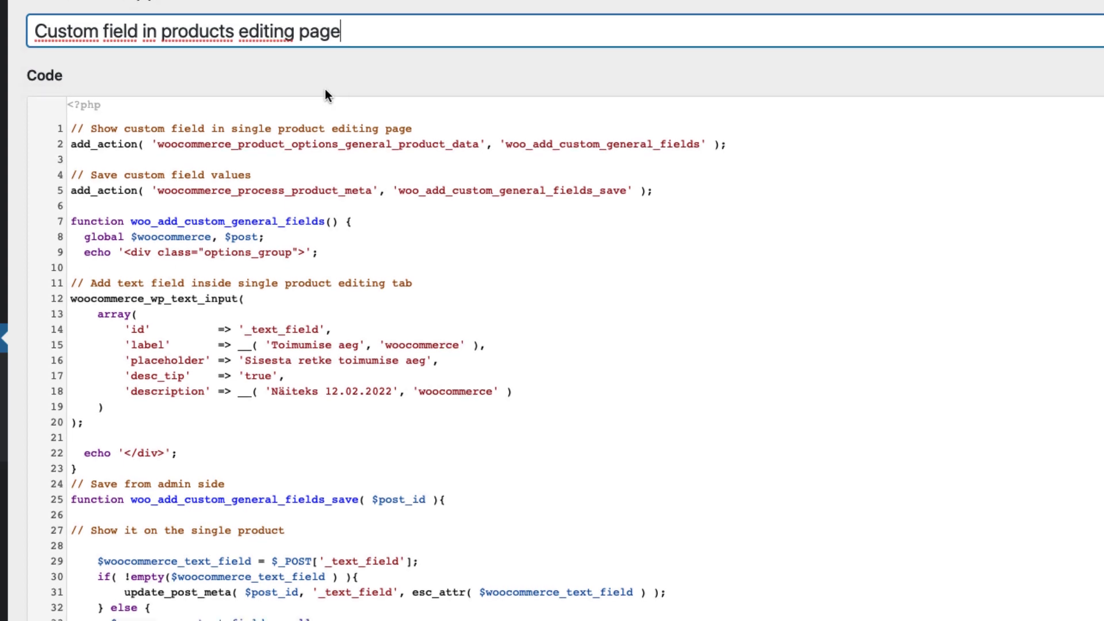
- In the snippet's text field array, set the label to "Tour date" and the placeholder to "Enter relevant dates"
scroll(326, 89, "down", 4)
scroll(327, 86, "up", 3)
left_click_drag(360, 276, 281, 269)
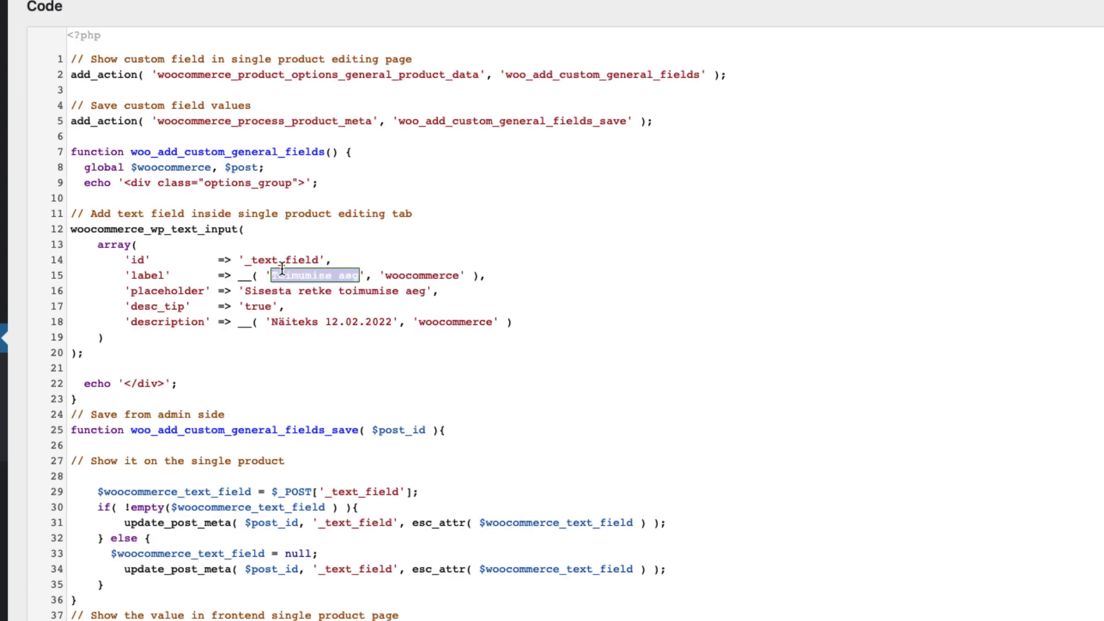
type("Tour date")
left_click_drag(245, 290, 426, 291)
type("Enter relevant dates")
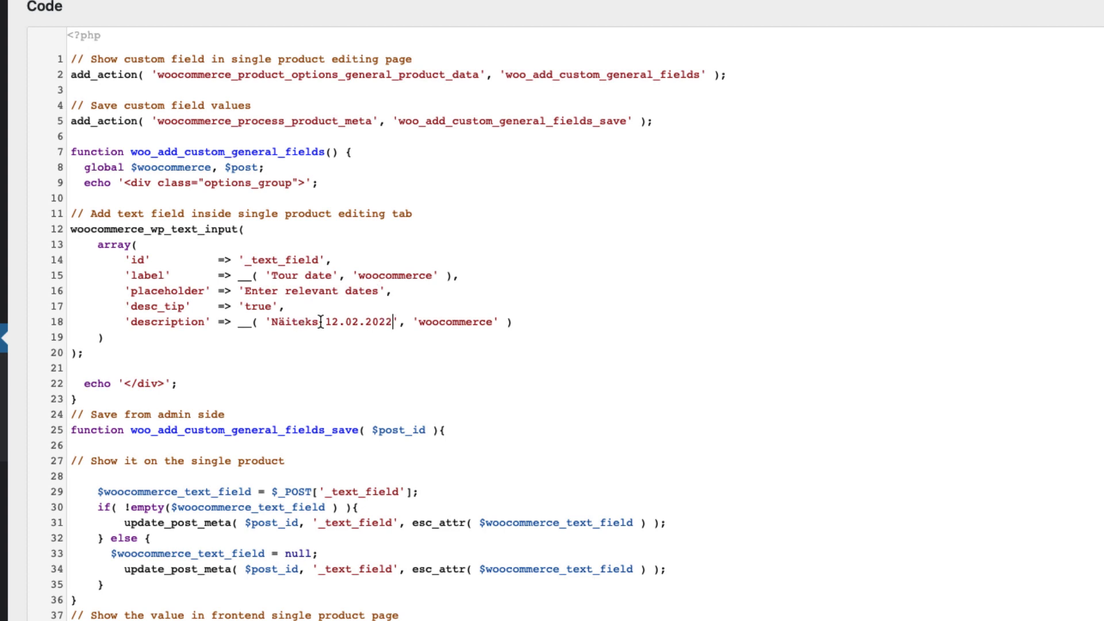
- Change the text field's description in the snippet to "For example 12.02.2022"
left_click_drag(320, 322, 274, 322)
type("For exampl")
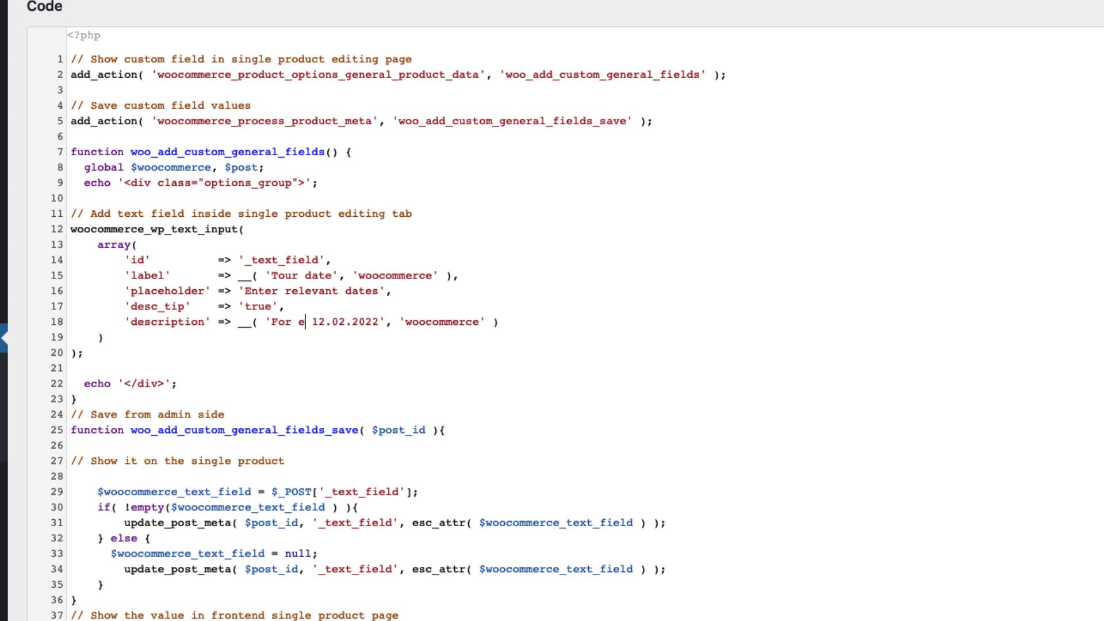
type("e")
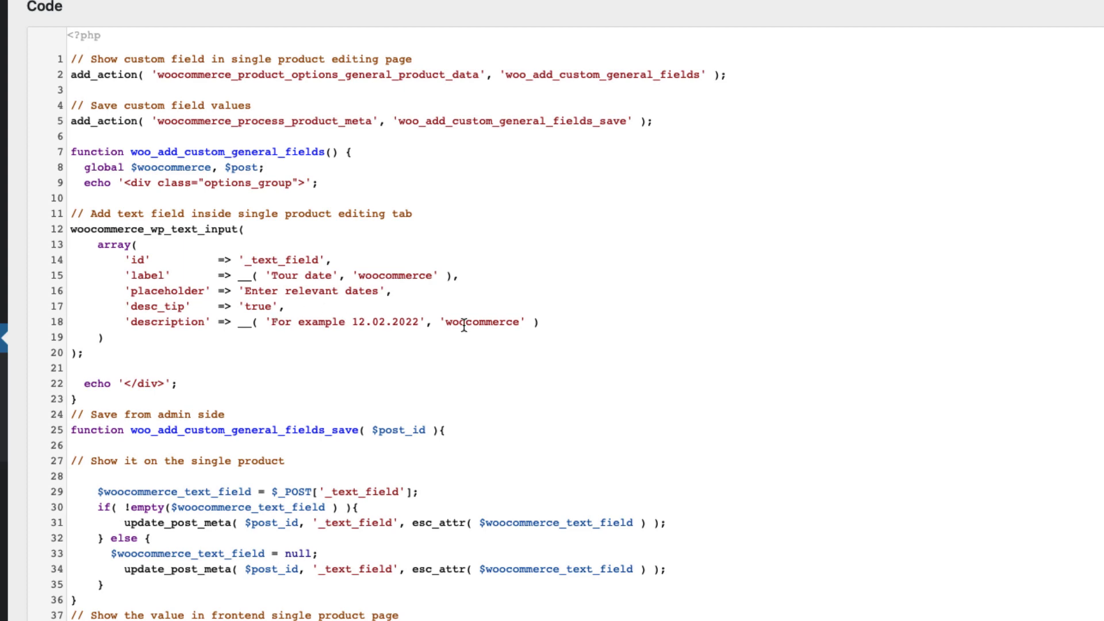
scroll(542, 323, "up", 1)
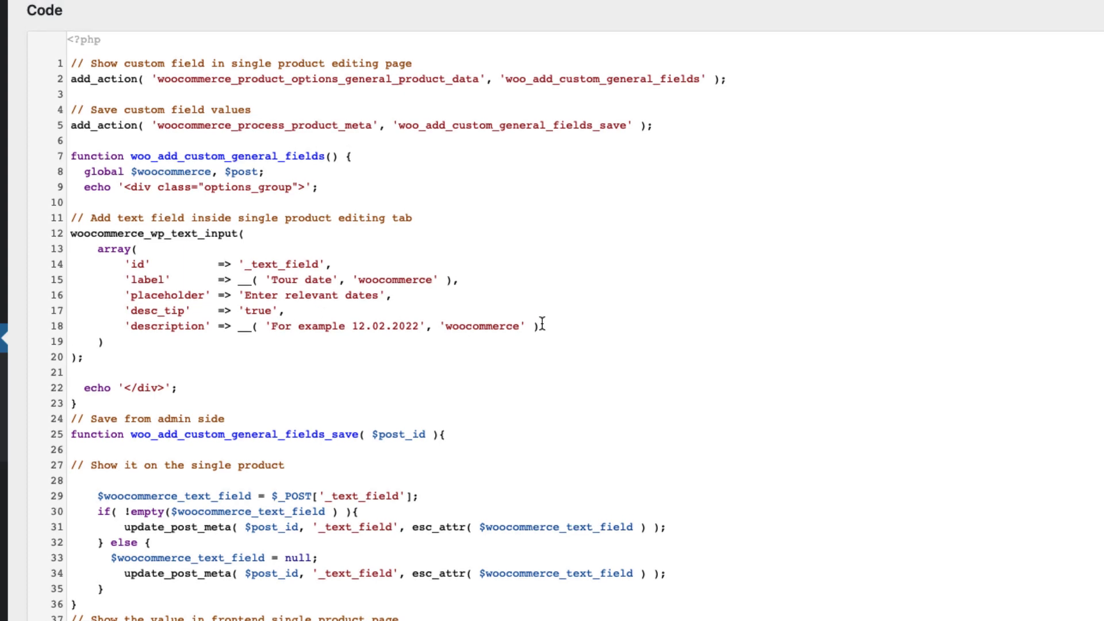
- Examine the snippet's code blocks and hooks that show the field value on the single product and archive pages
scroll(543, 323, "down", 5)
left_click_drag(71, 340, 261, 447)
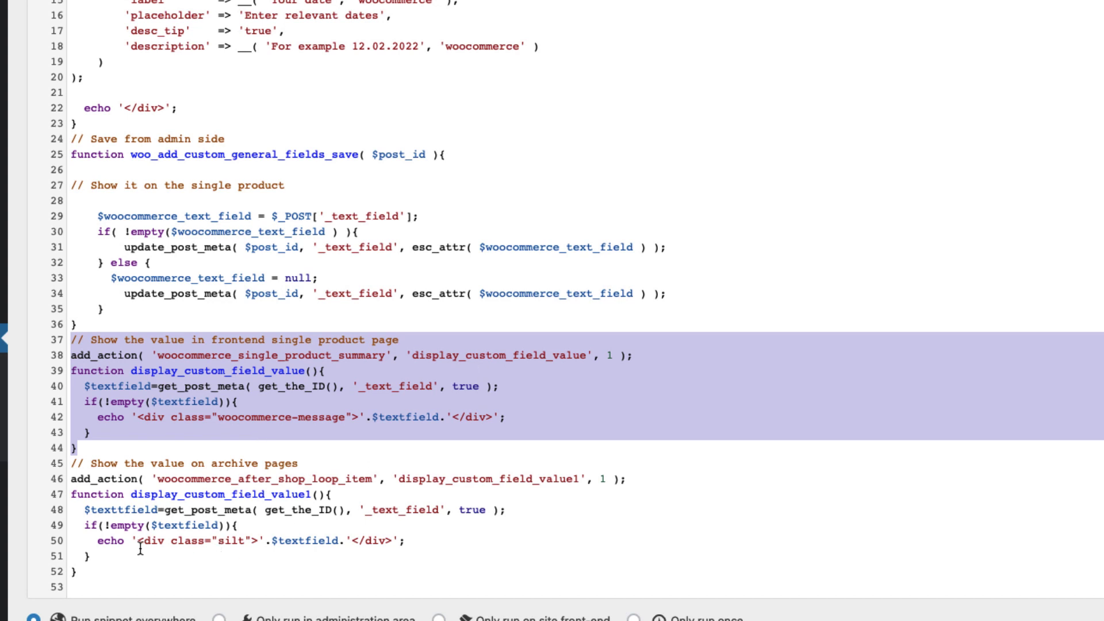
left_click_drag(87, 582, 43, 466)
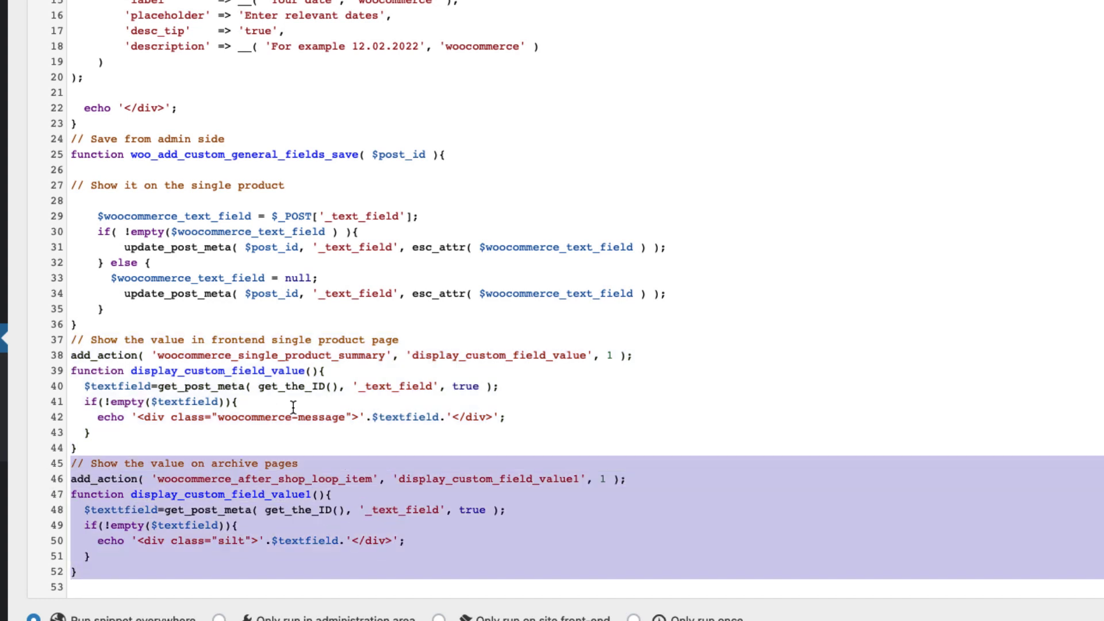
left_click(415, 450)
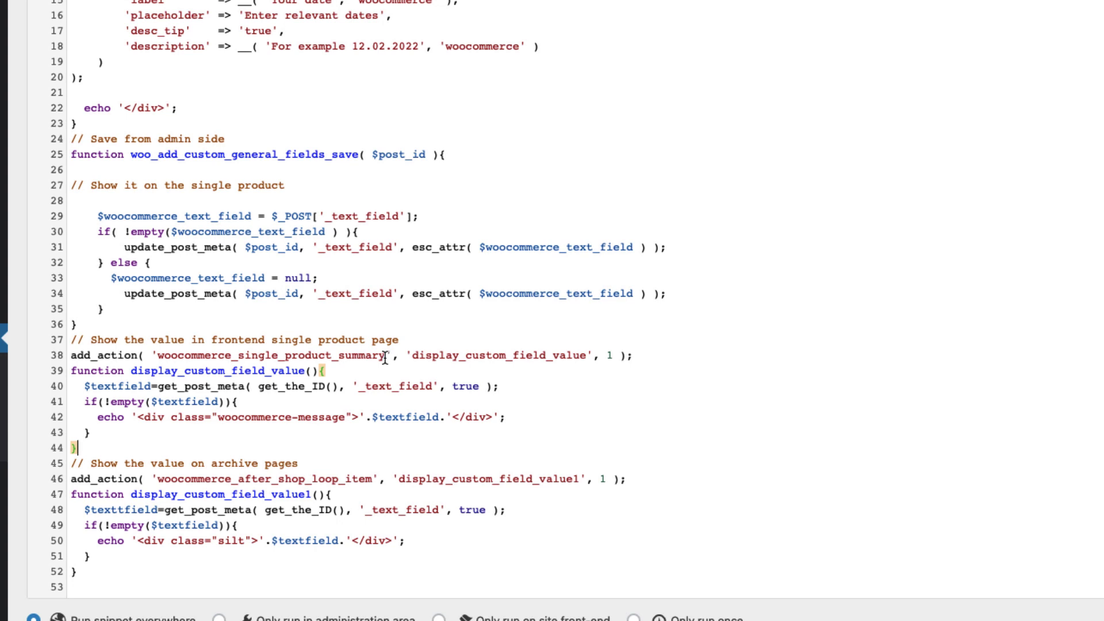
left_click_drag(385, 355, 157, 357)
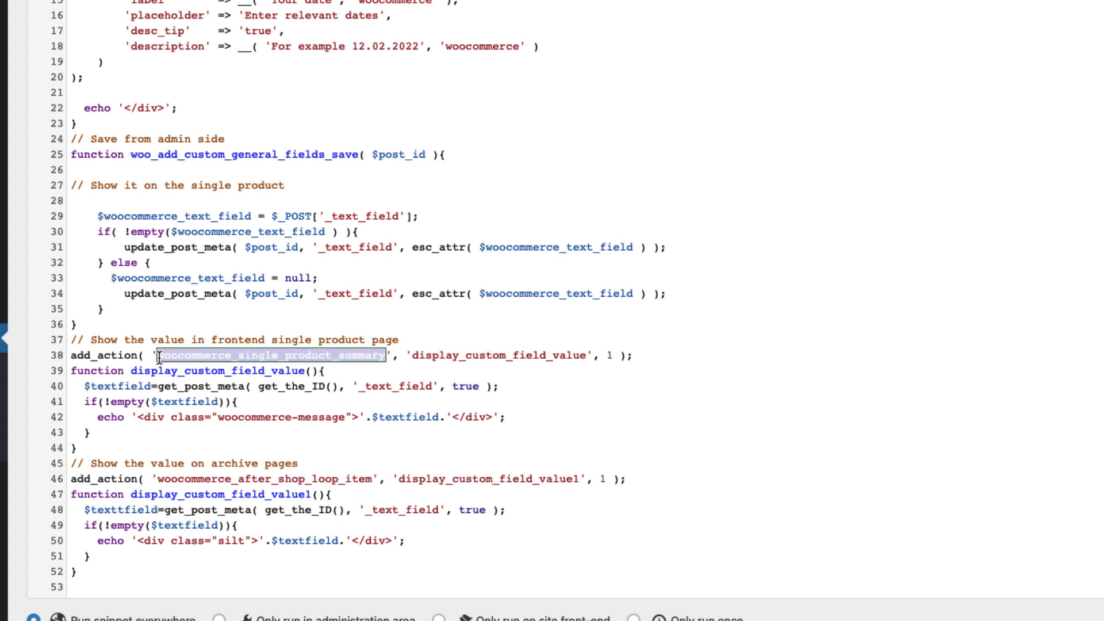
left_click_drag(375, 479, 157, 479)
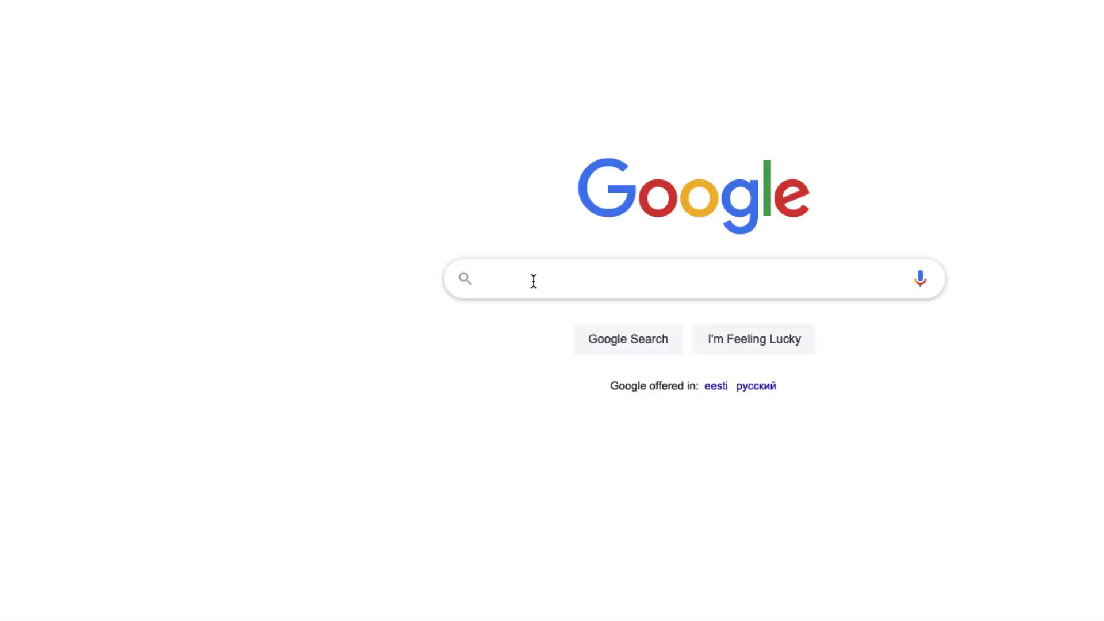
- Switch to Google and search for "woocommerce visual hook guide"
type("bi")
key("BackSpace")
key("BackSpace")
type("woocommerce visual hook")
left_click(608, 316)
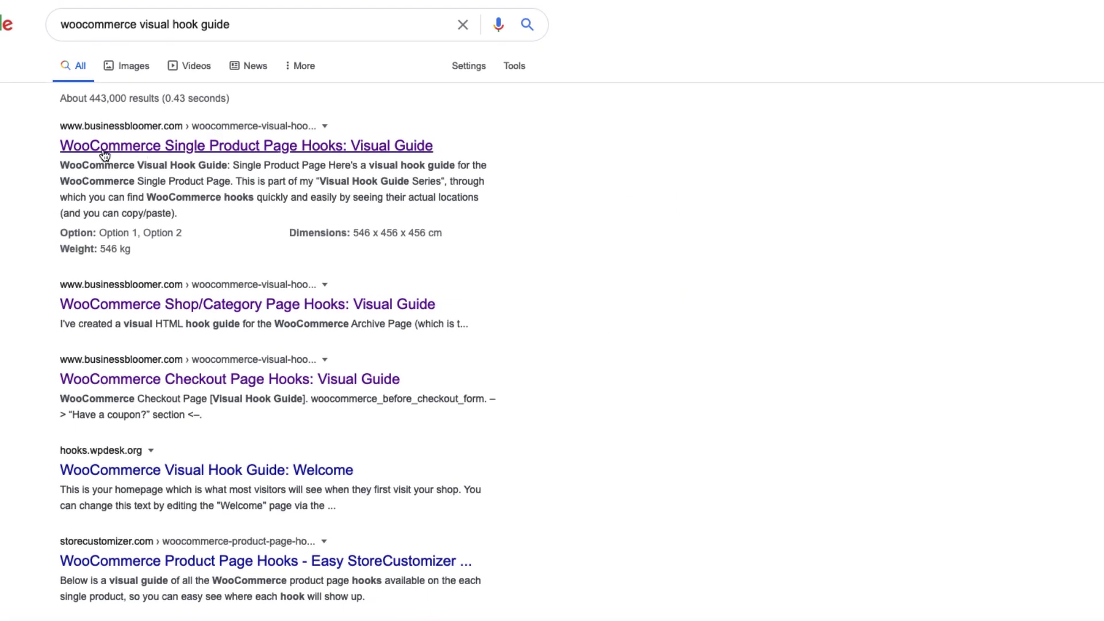
- Open the WooCommerce Single Product Page visual hook guide and examine the hook positions around the product summary and variations
left_click(107, 150)
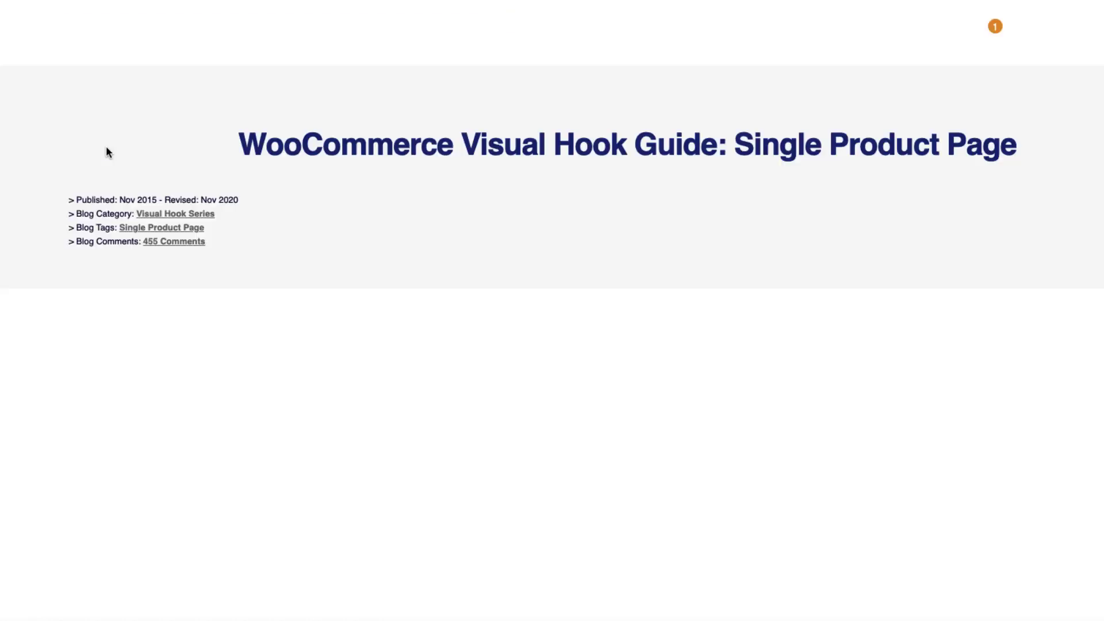
scroll(651, 340, "down", 12)
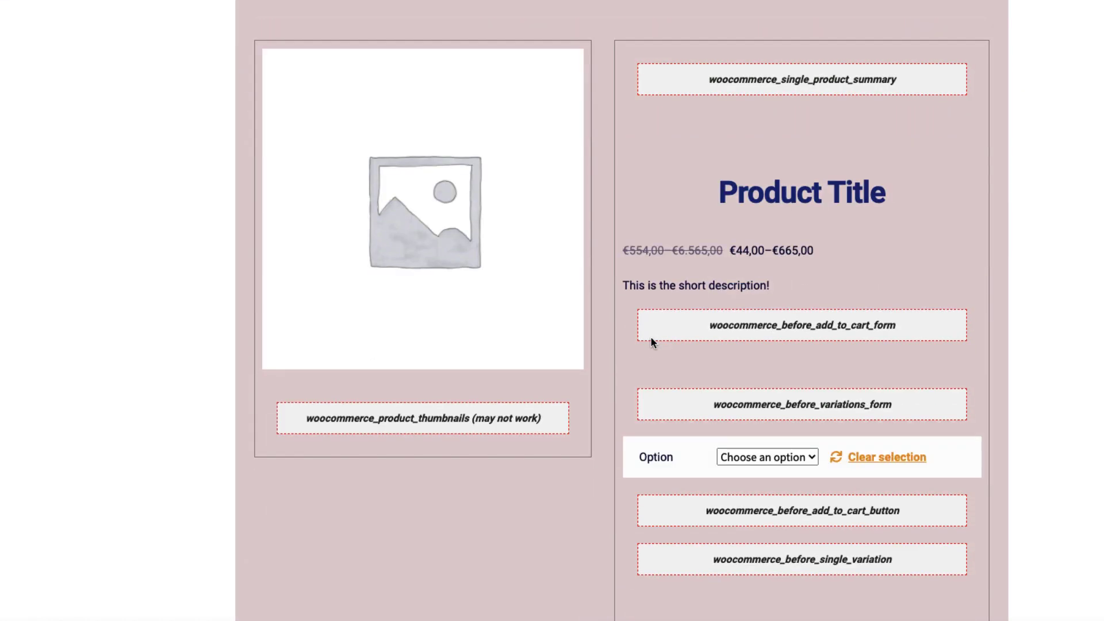
scroll(644, 340, "down", 5)
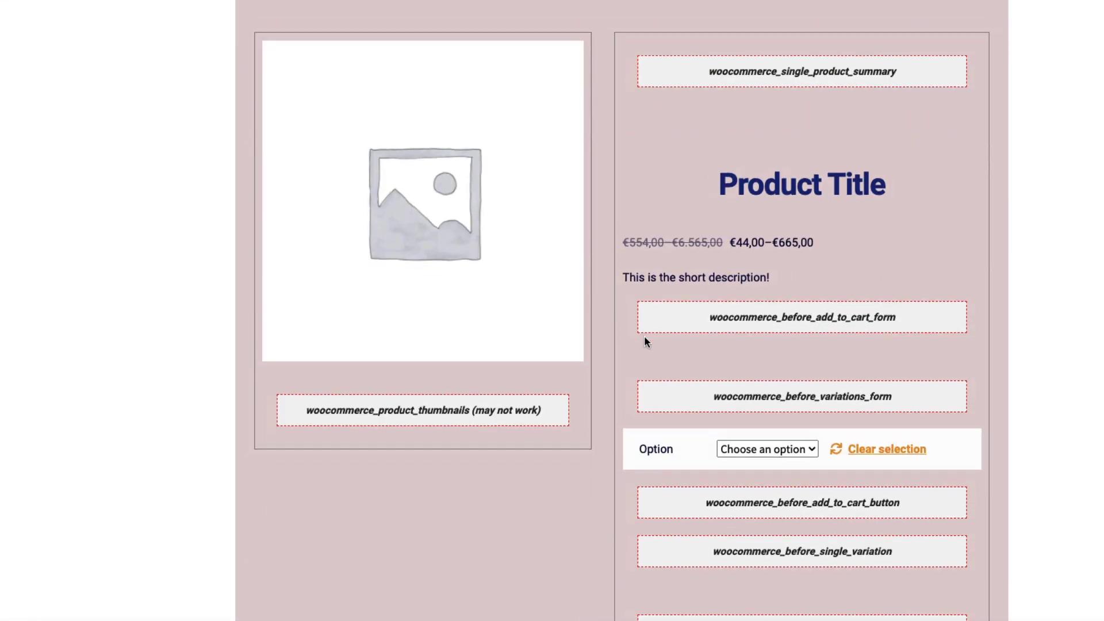
scroll(666, 341, "down", 3)
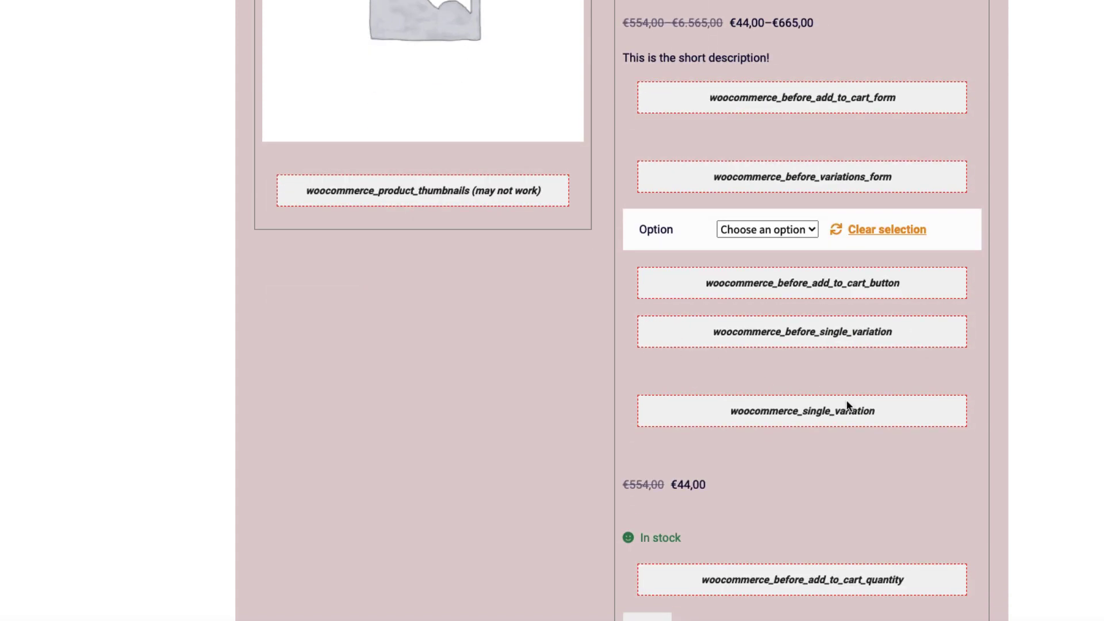
left_click_drag(875, 411, 730, 411)
left_click_drag(893, 333, 784, 334)
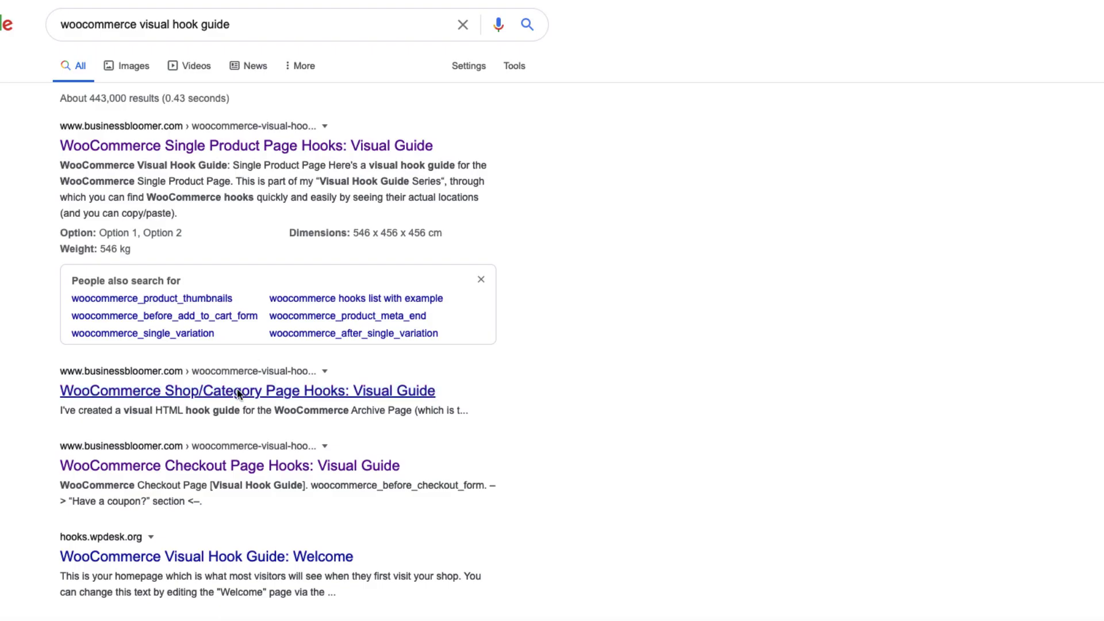
- Open the WooCommerce Shop/Category Page visual hook guide and examine the hooks that follow the shop loop item and its title
left_click(238, 389)
scroll(630, 253, "down", 15)
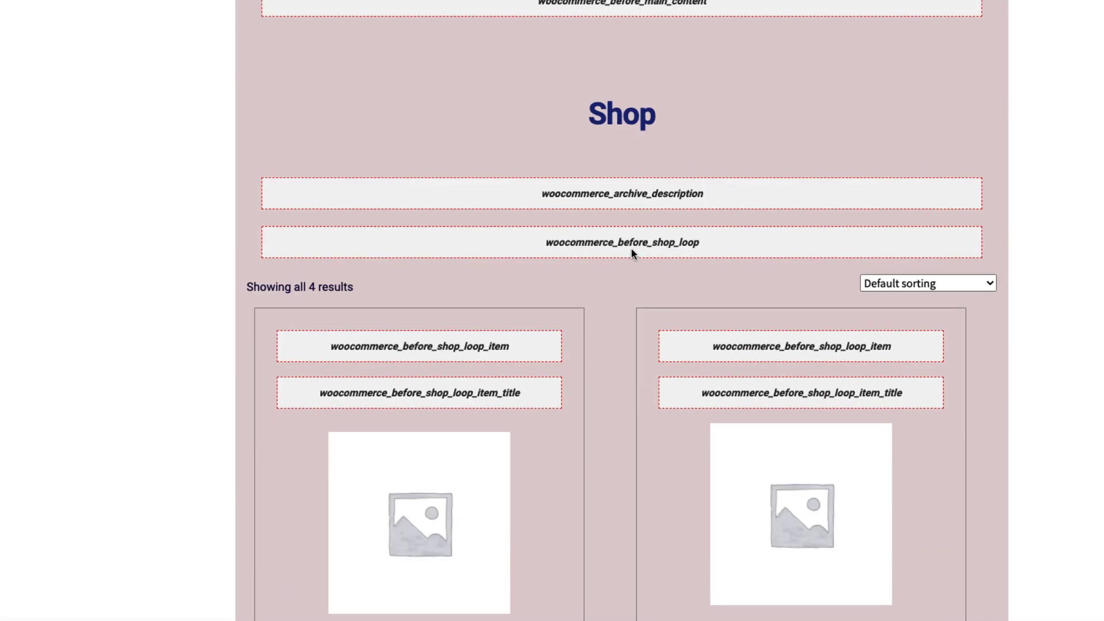
scroll(631, 254, "down", 3)
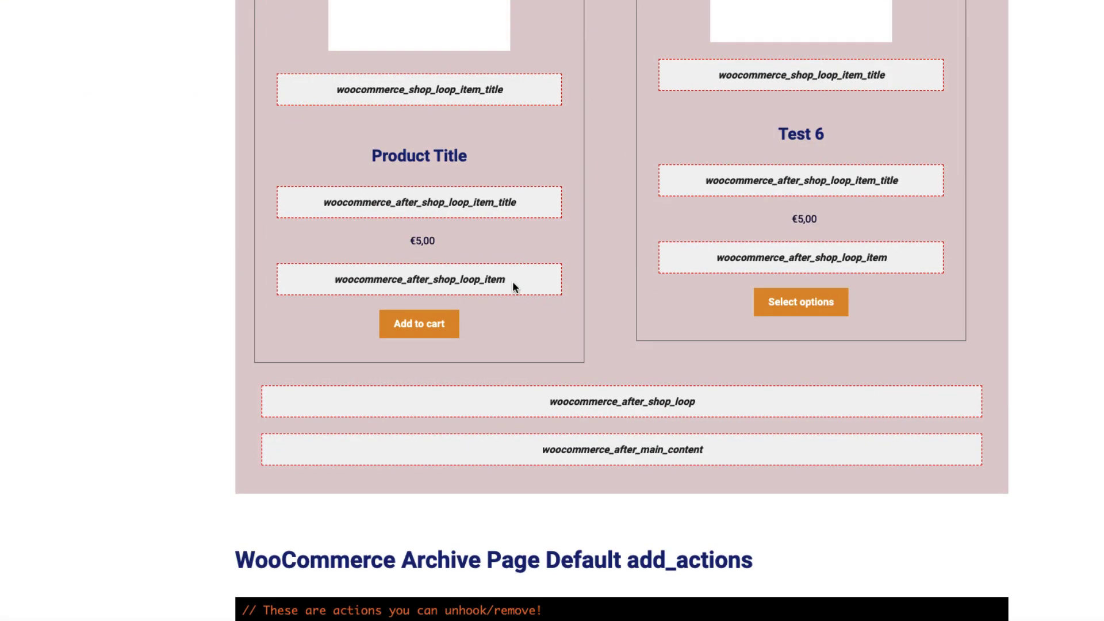
left_click_drag(513, 286, 338, 279)
double_click(495, 206)
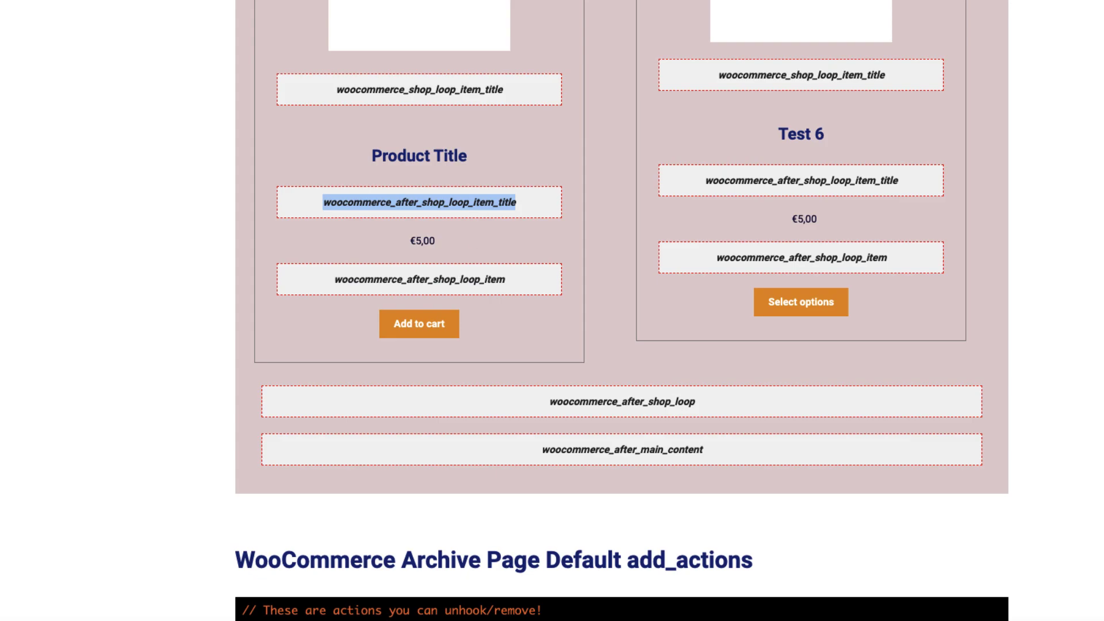
- Return to the new snippet in WordPress, then save and activate it to run everywhere
key("ctrl+Tab")
scroll(469, 443, "down", 5)
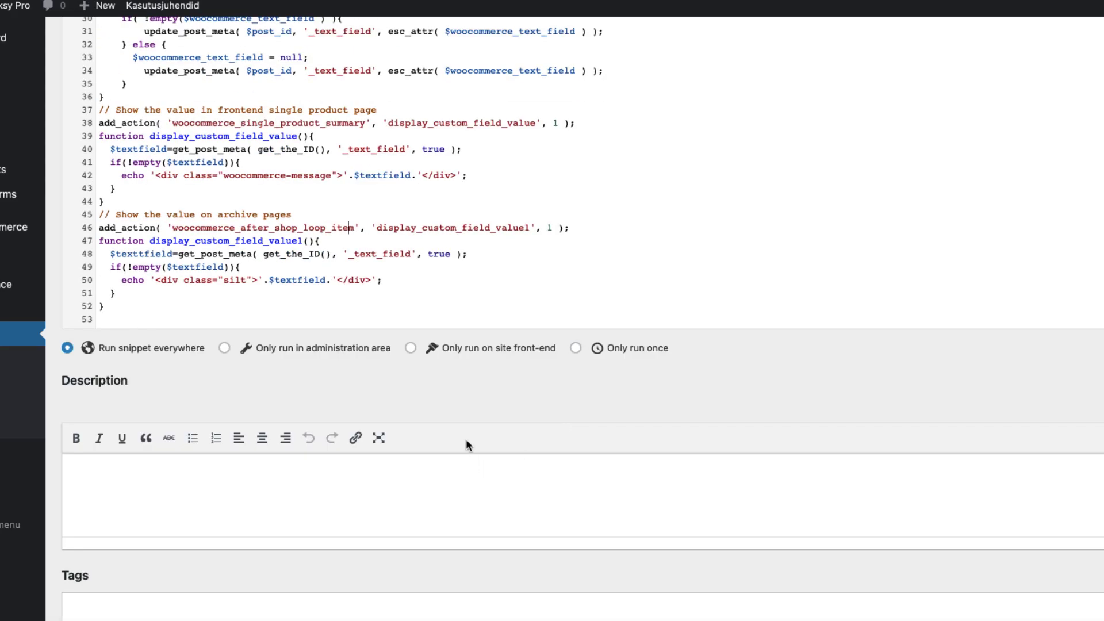
left_click(226, 567)
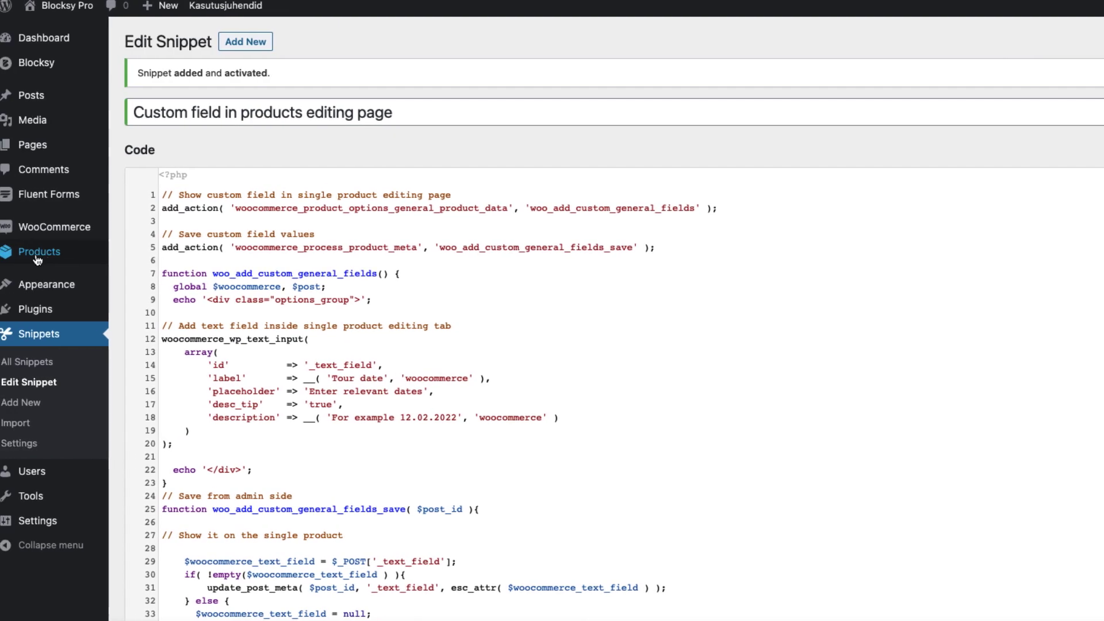
- Open the Tallinn City tour for editing from the list of all products
mouse_move(23, 253)
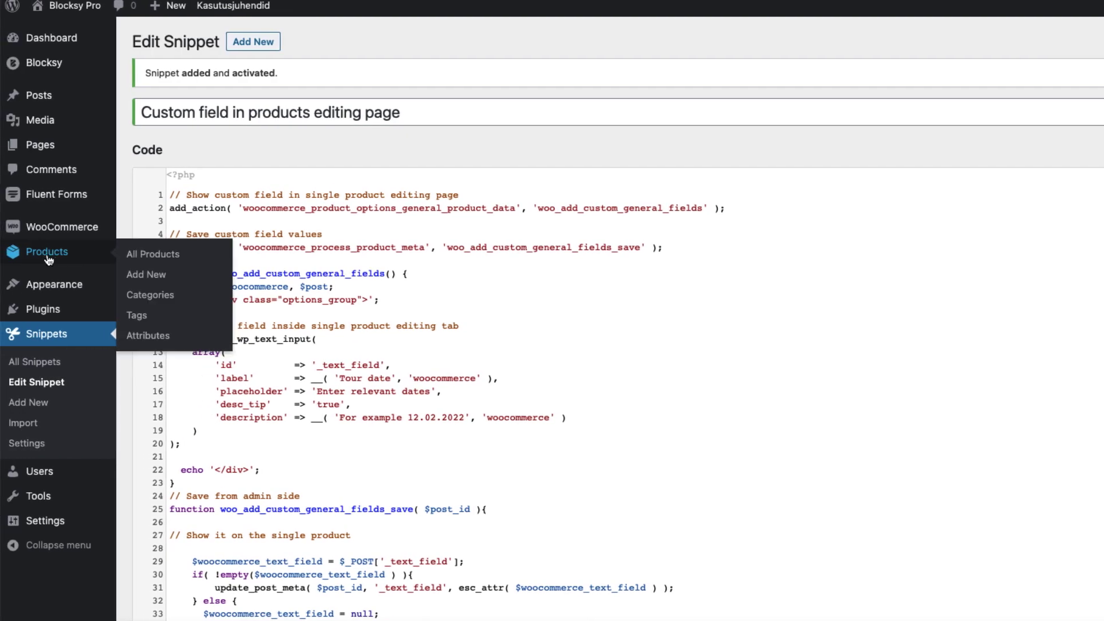
left_click(159, 262)
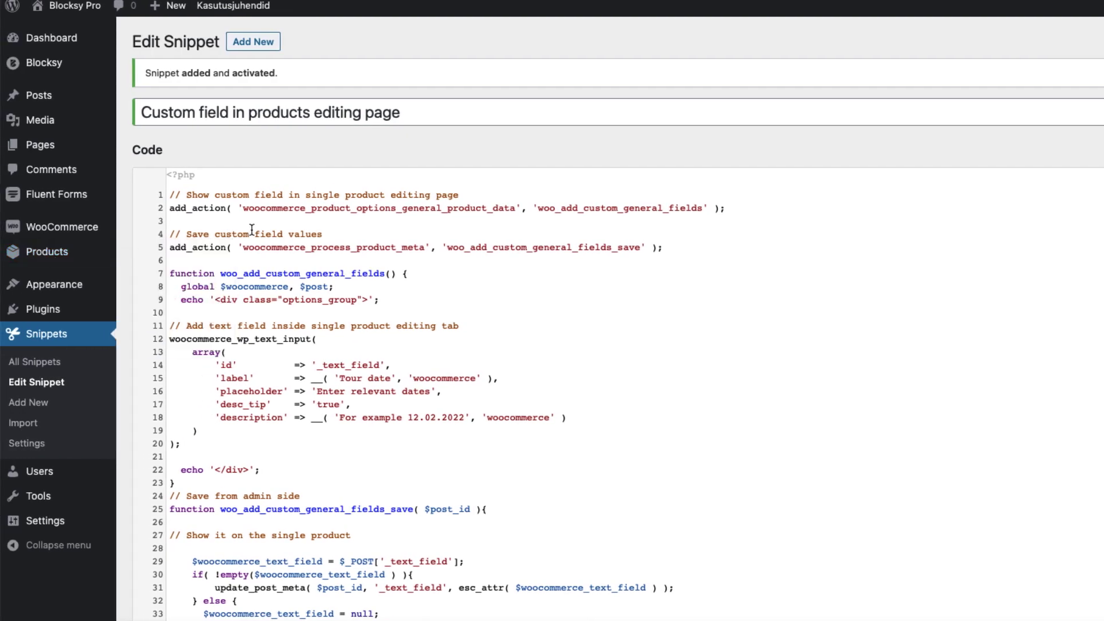
left_click(276, 194)
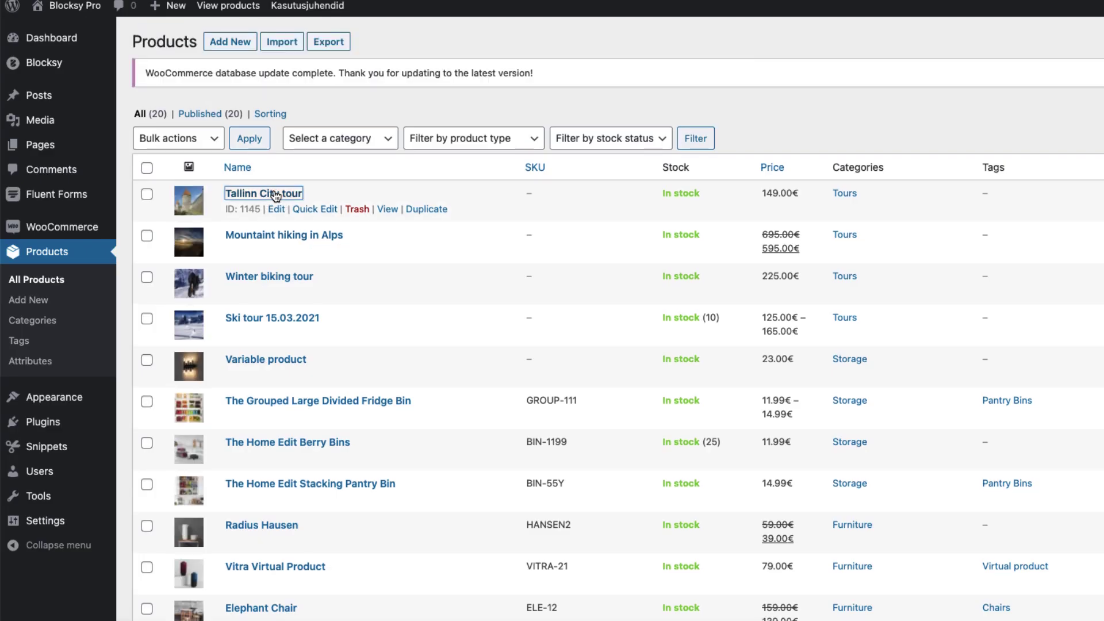
- Set the Tallinn City tour's Tour date to 15.06.2021 and update the product
scroll(533, 224, "down", 10)
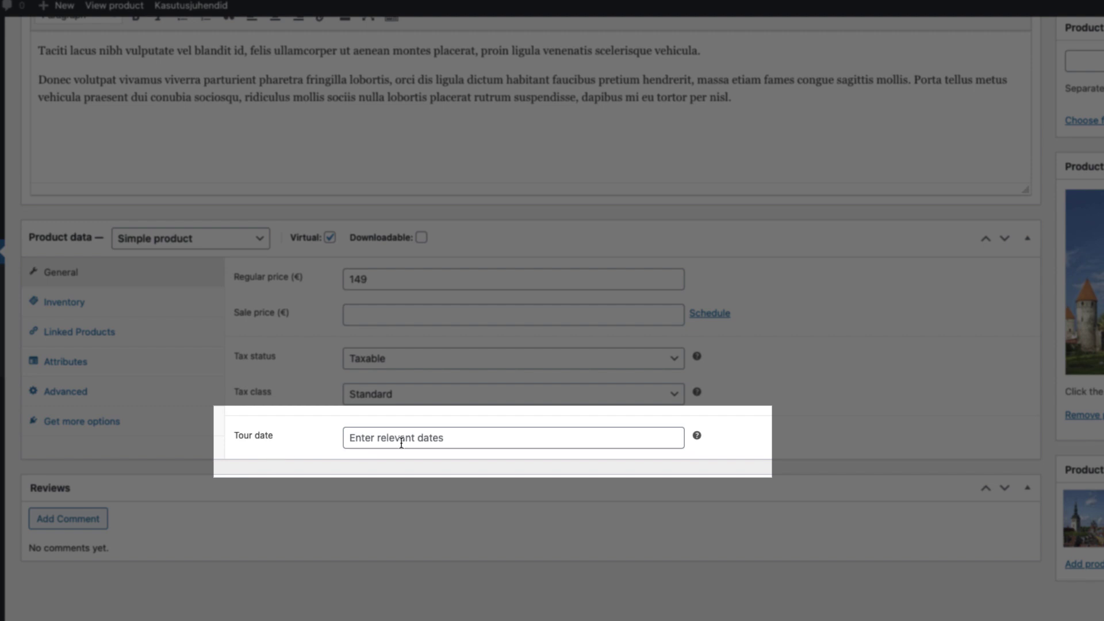
left_click(429, 435)
type("15.06")
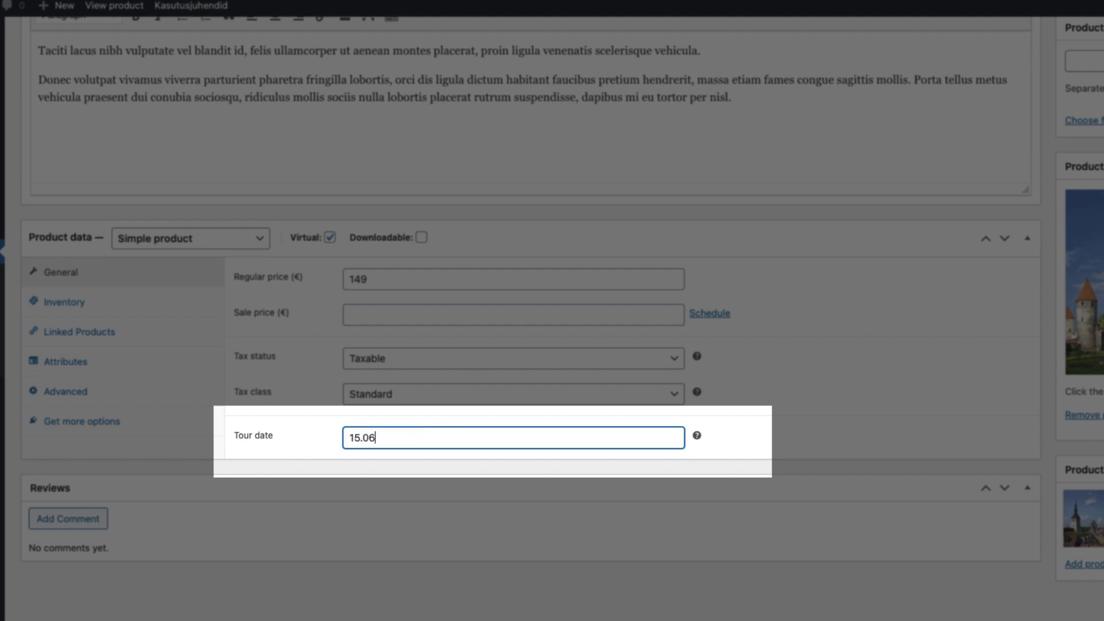
type(".2021")
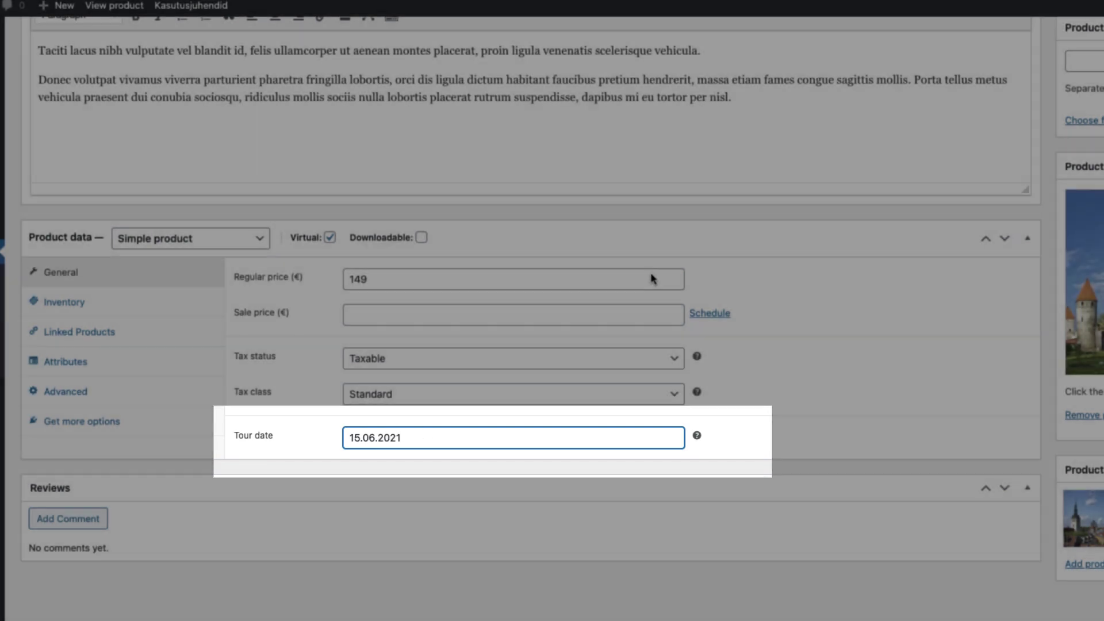
scroll(654, 287, "up", 15)
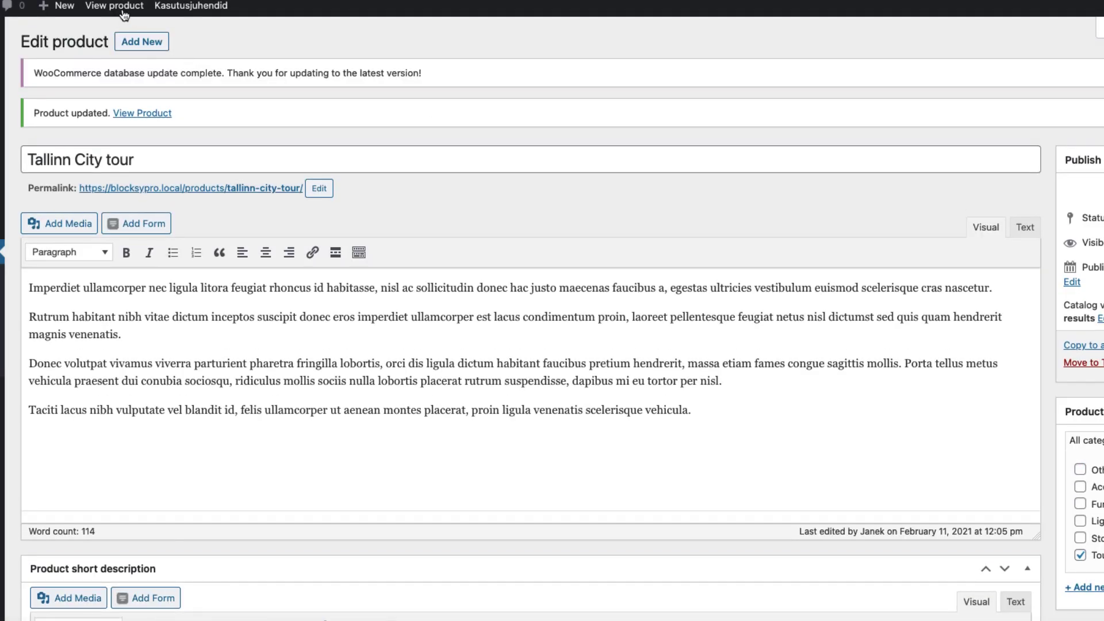
- View the Tallinn City tour's product page and check how the tour date is displayed
left_click(115, 5)
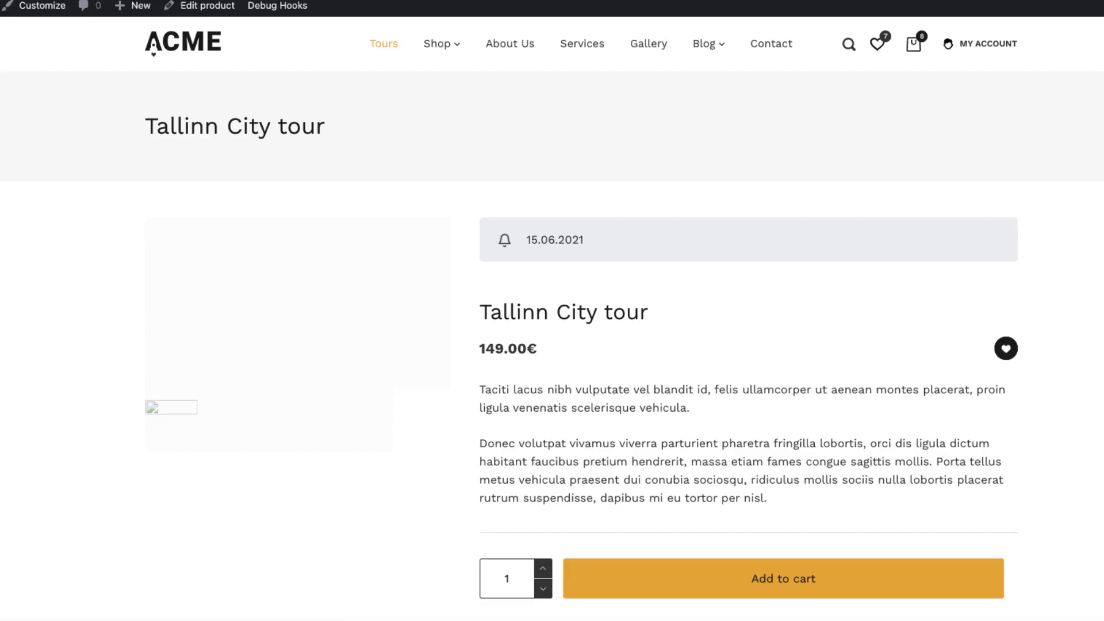
left_click_drag(603, 242, 532, 240)
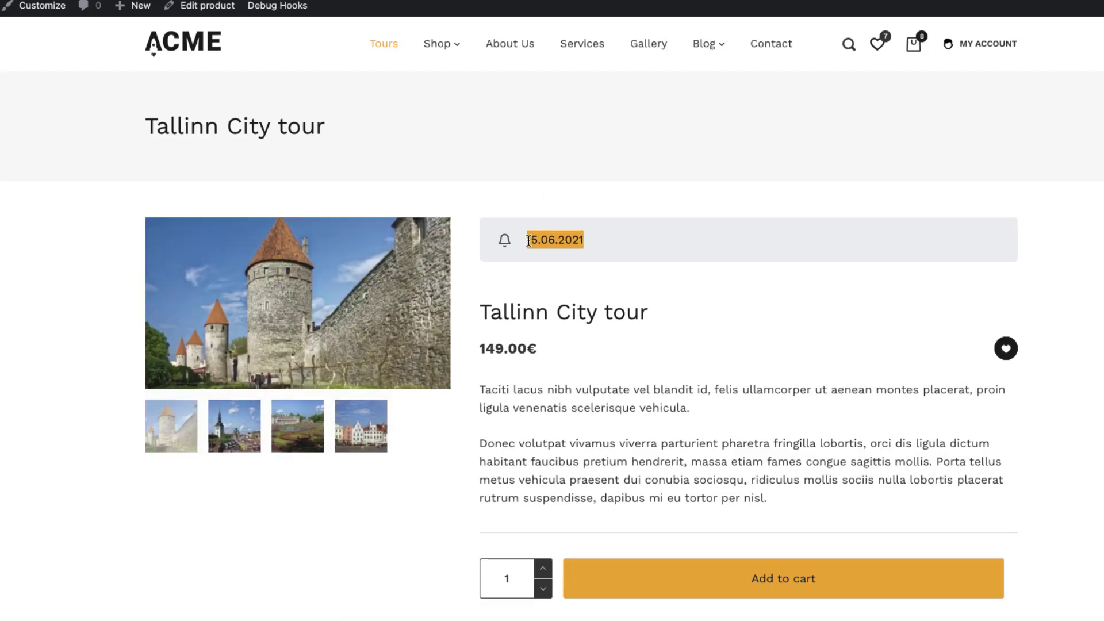
left_click(751, 302)
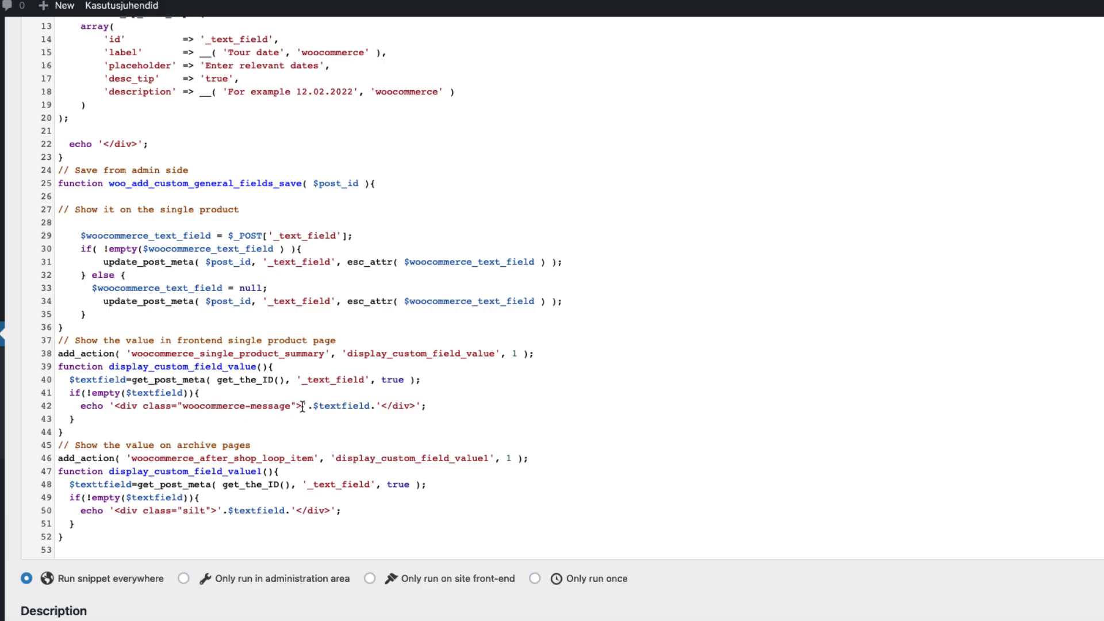
- In the snippet's single product page output, replace the div class woocommerce-message with asasa and save the changes
left_click_drag(302, 407, 115, 406)
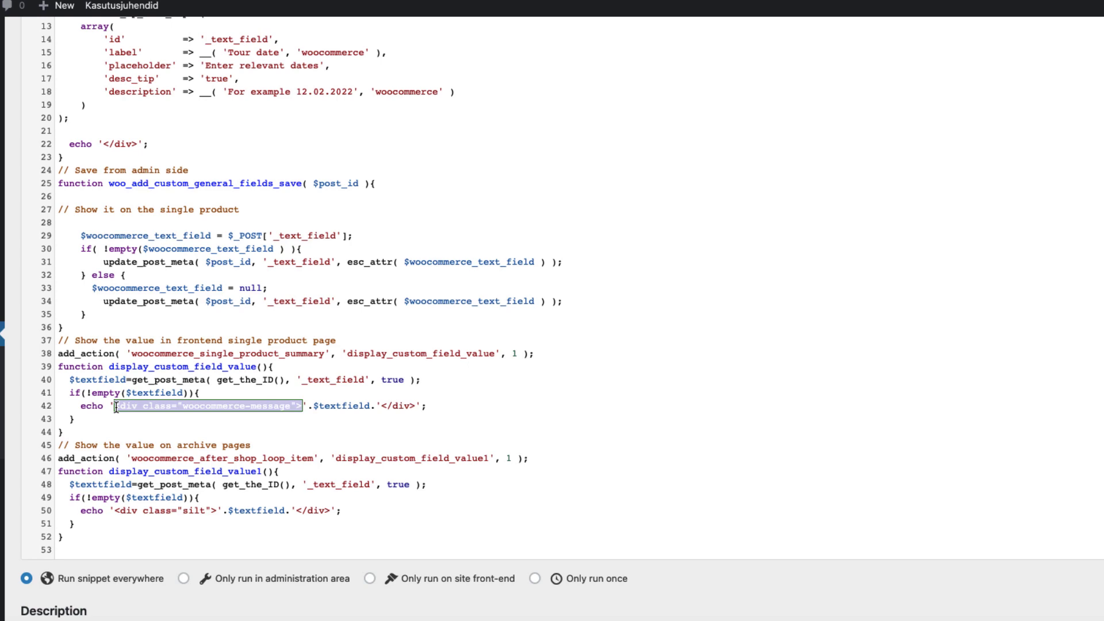
left_click(295, 404)
left_click_drag(292, 407, 183, 407)
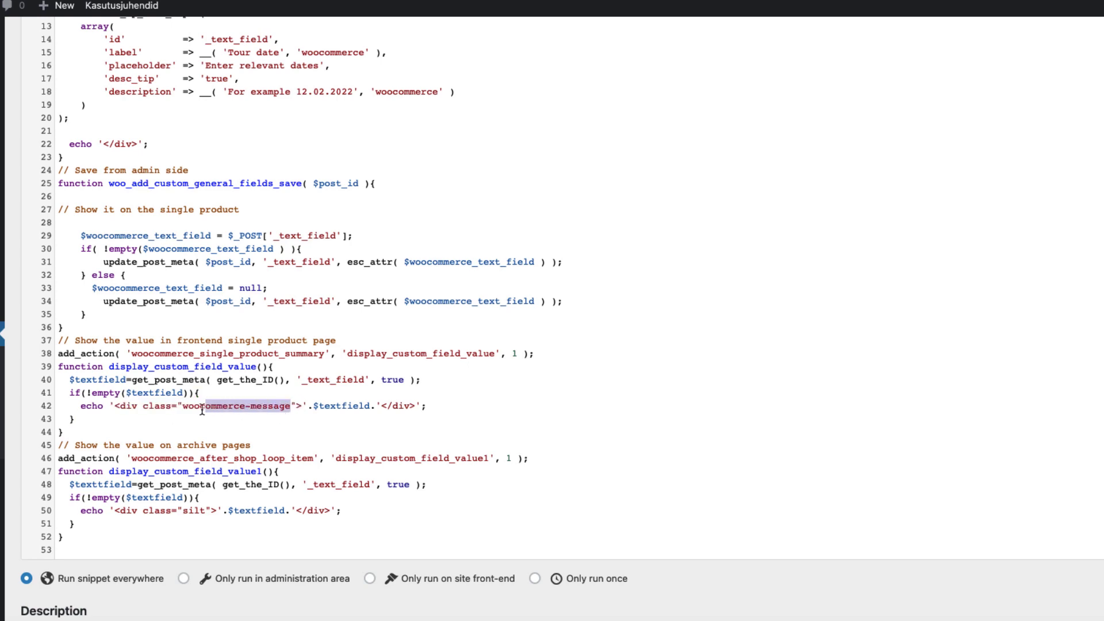
type("asasa")
scroll(345, 397, "down", 5)
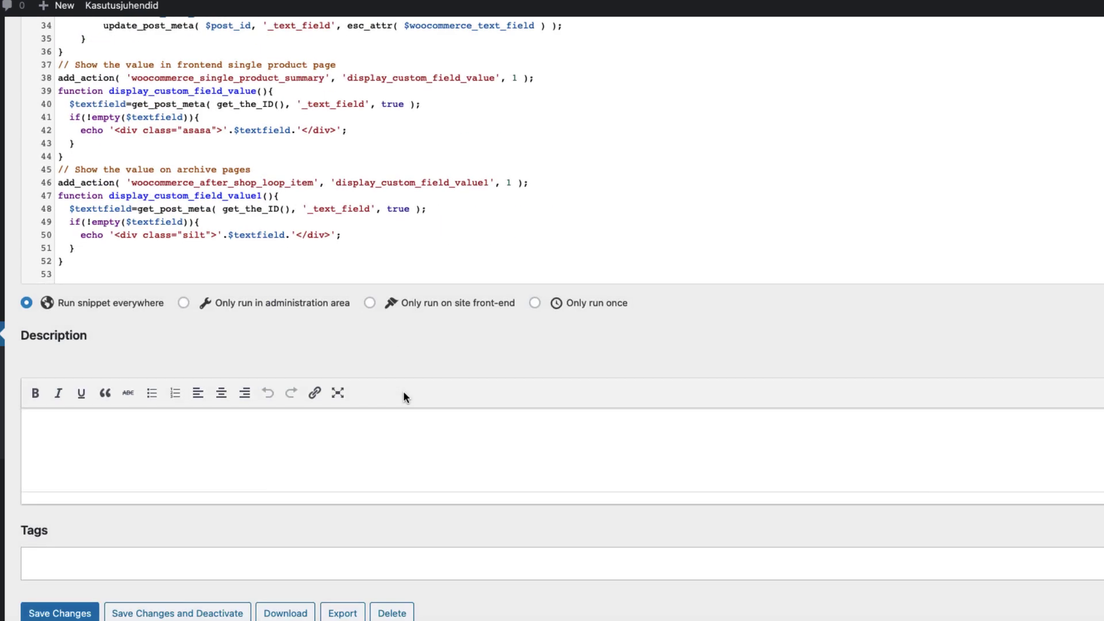
left_click(60, 613)
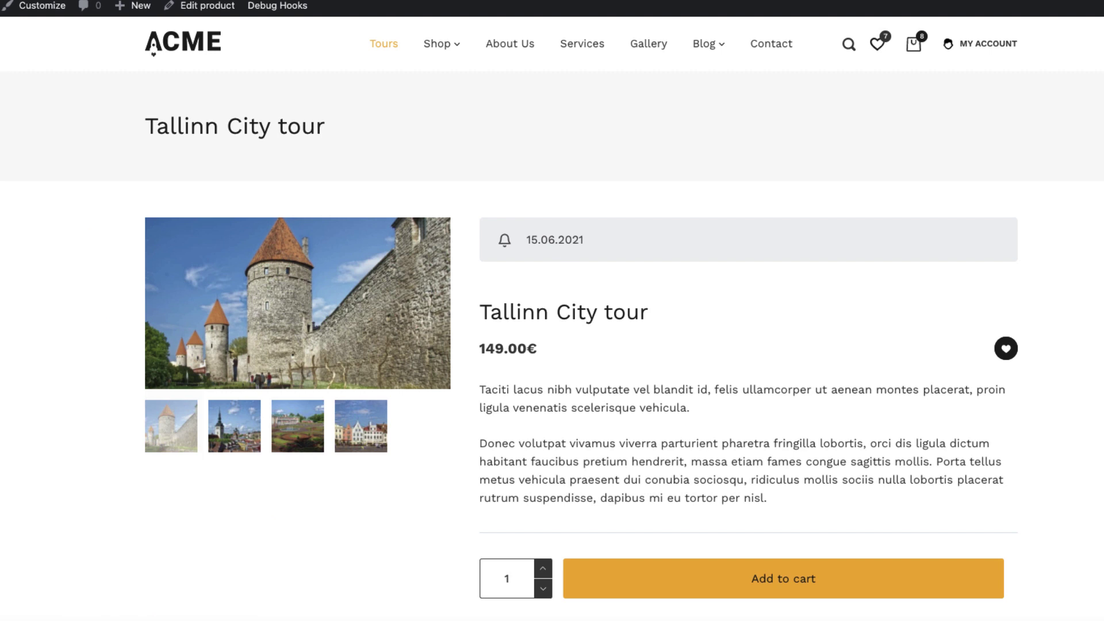
- Reload the Tallinn City tour product page and check how the tour date is styled
key("ctrl+r")
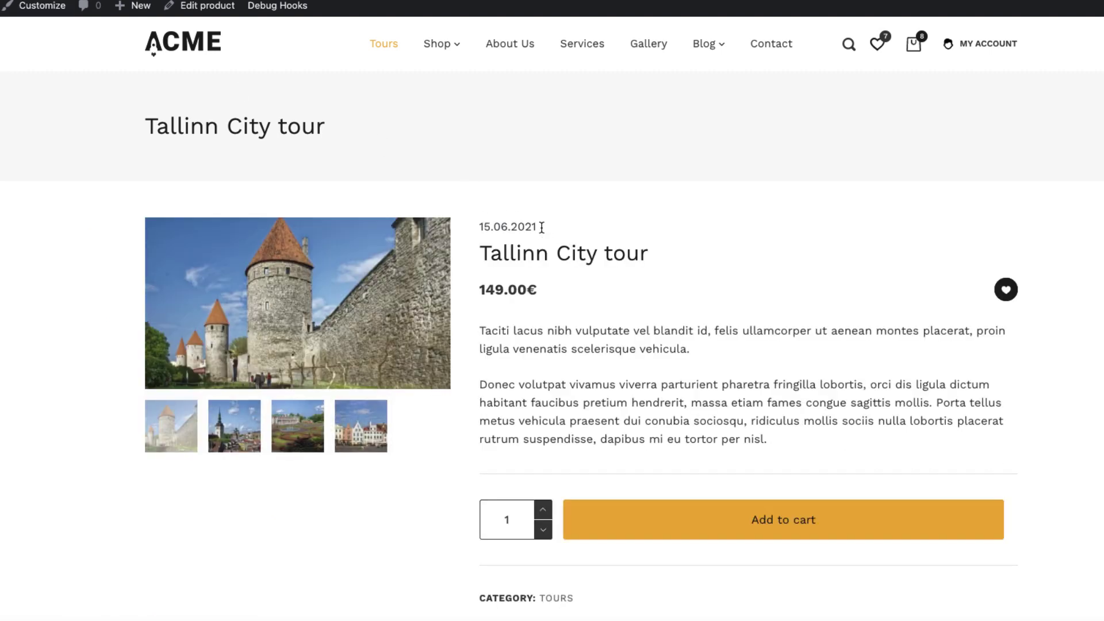
left_click_drag(542, 227, 534, 219)
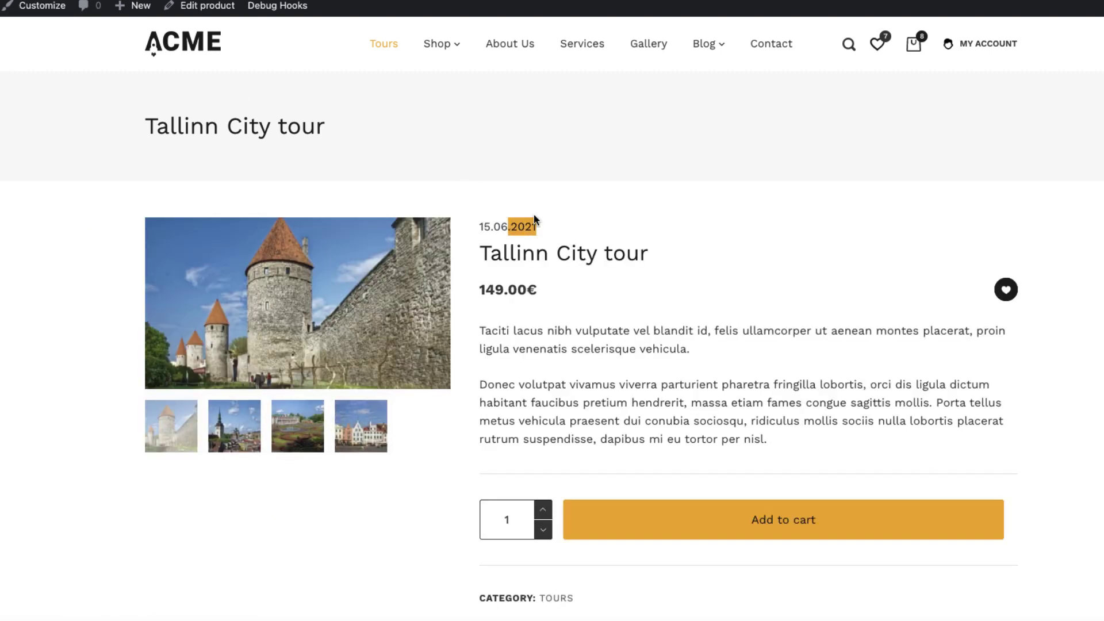
left_click(601, 226)
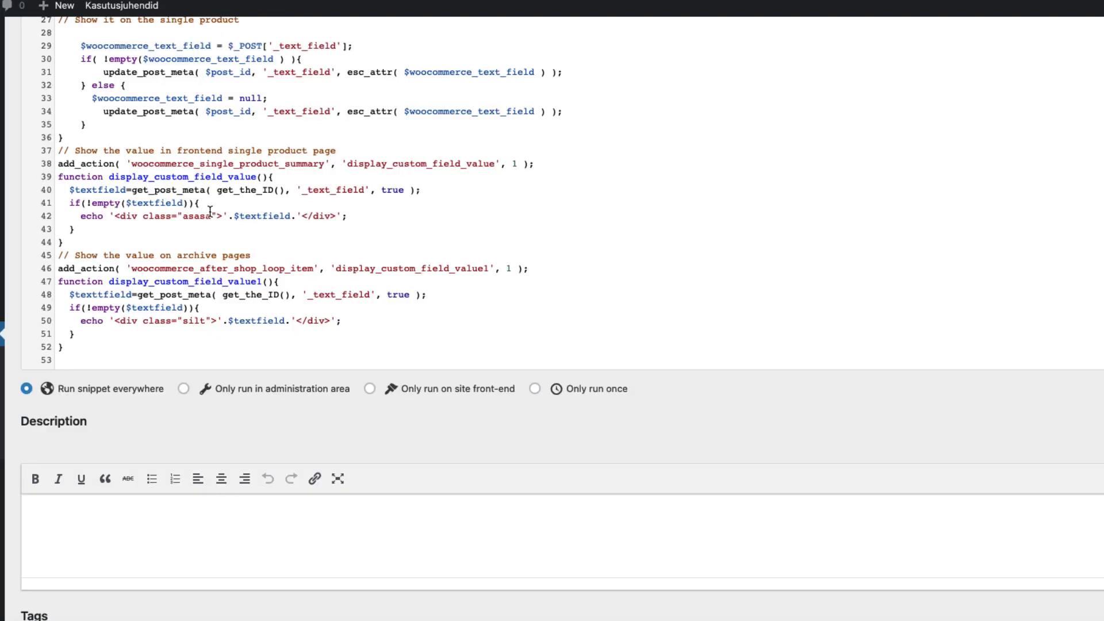
- Add an .asasa rule with background: red above the existing rules in the site's Additional CSS
left_click_drag(211, 217, 184, 219)
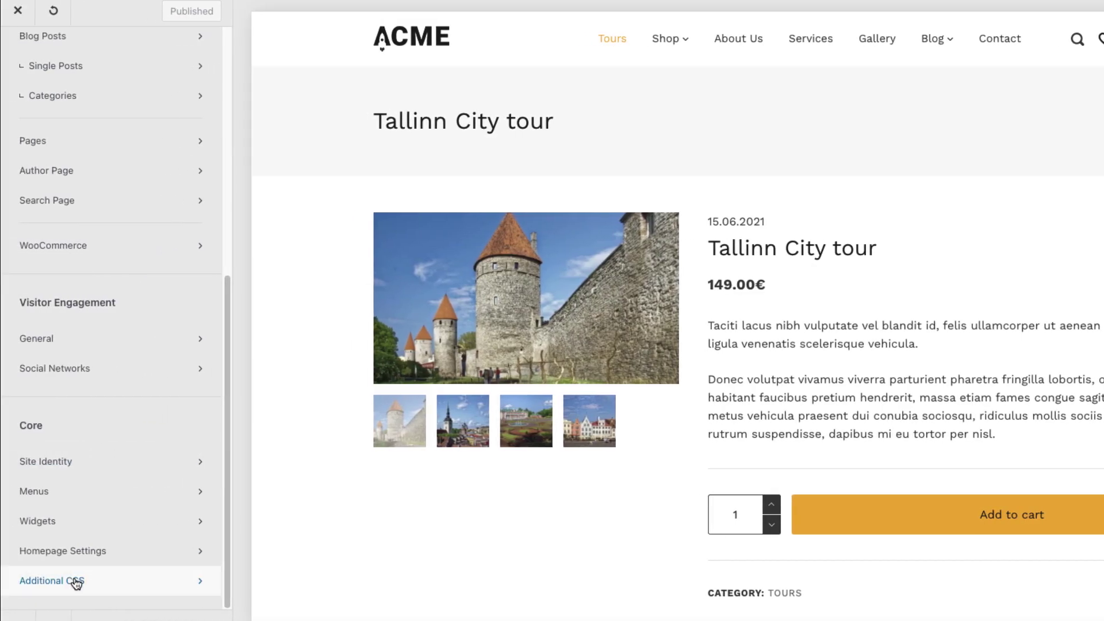
left_click(74, 581)
left_click(26, 90)
key("Return")
key("Return")
key("Return")
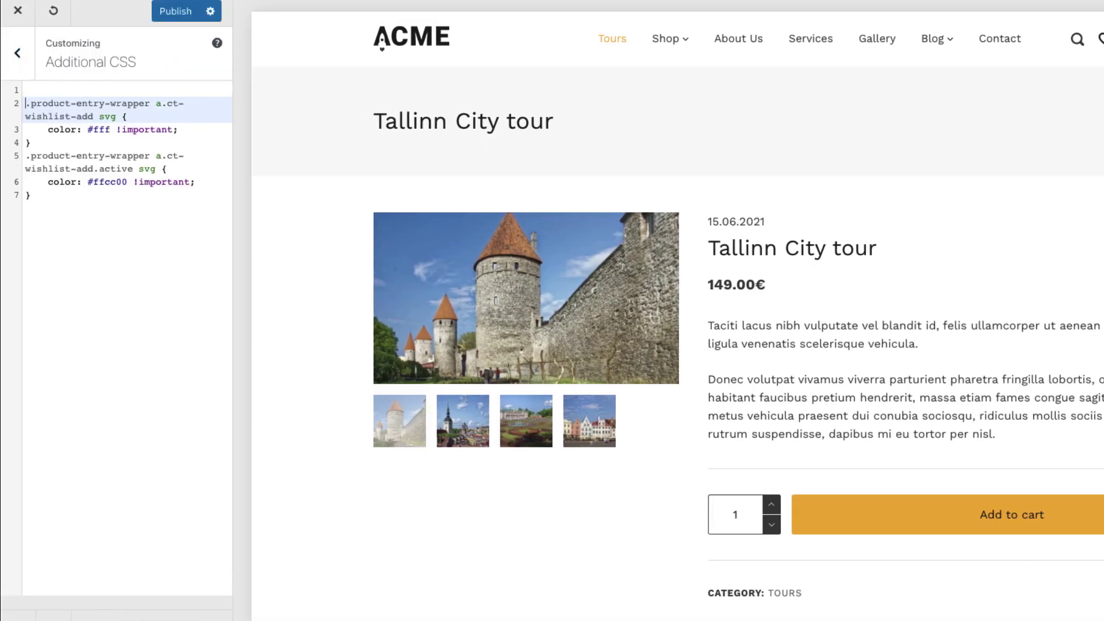
left_click(53, 90)
type(".")
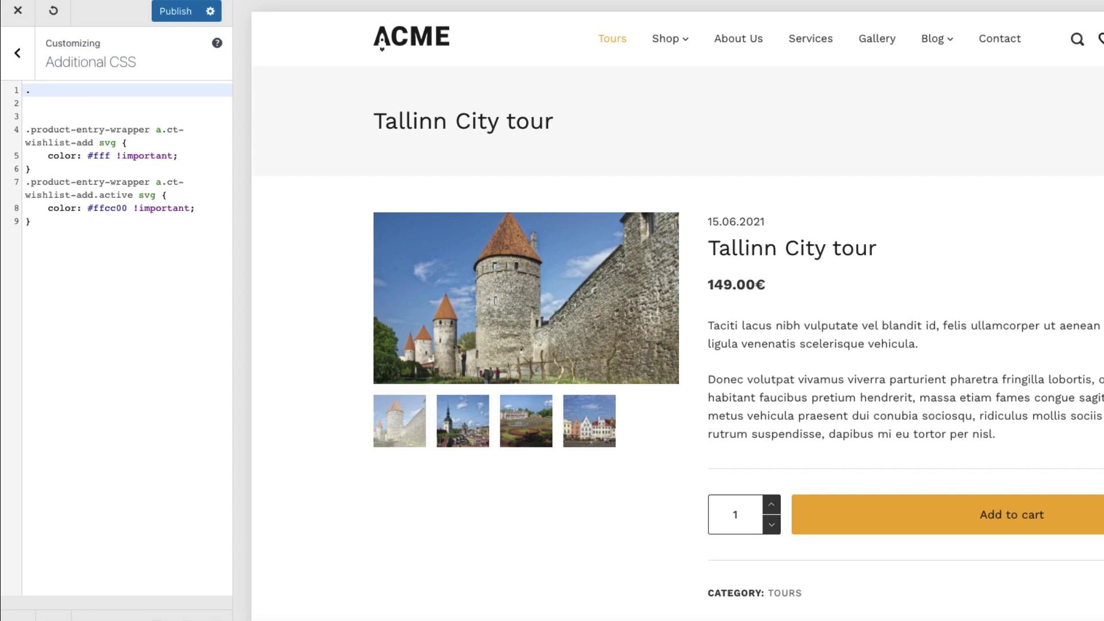
type("asasa {")
key("Return")
type("background: red;")
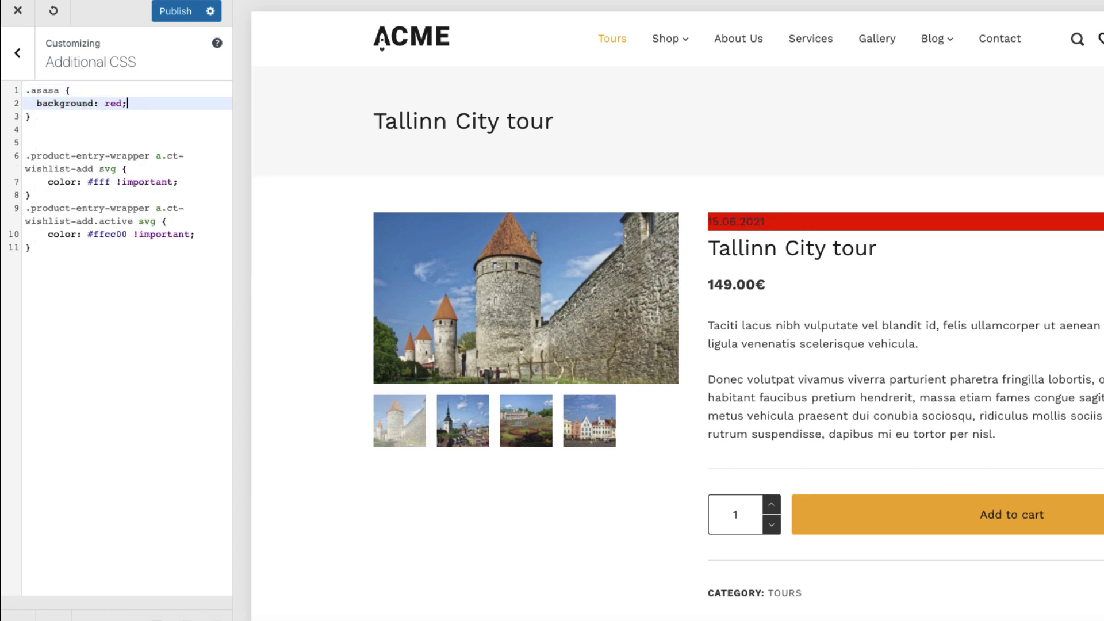
- Extend the .asasa rule with color: white and padding: 20px
key("Return")
type("colo")
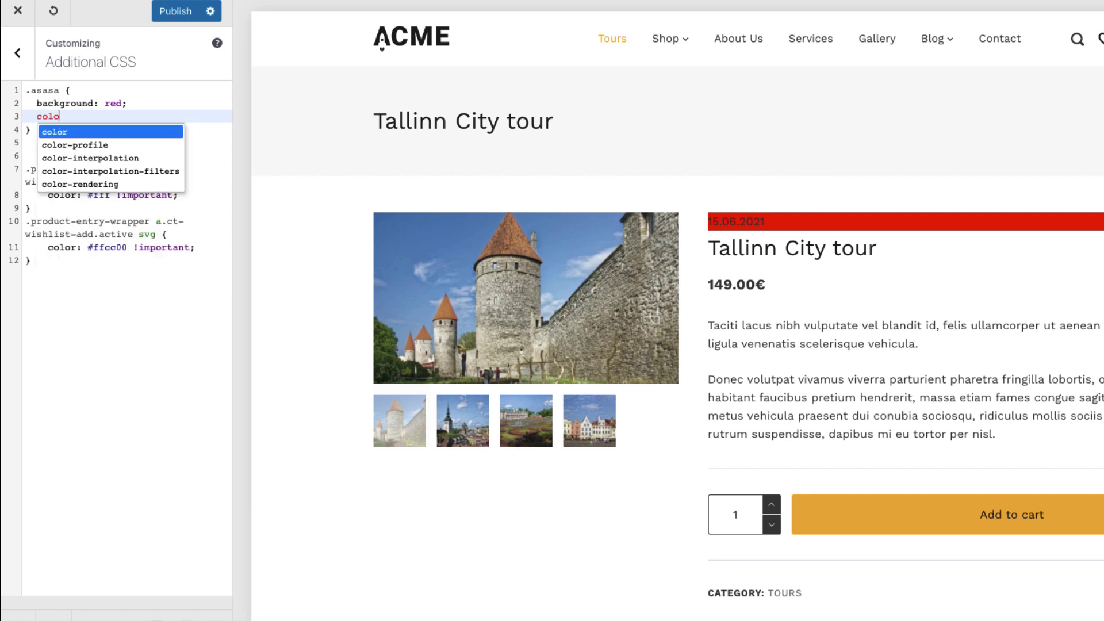
type("r: white;")
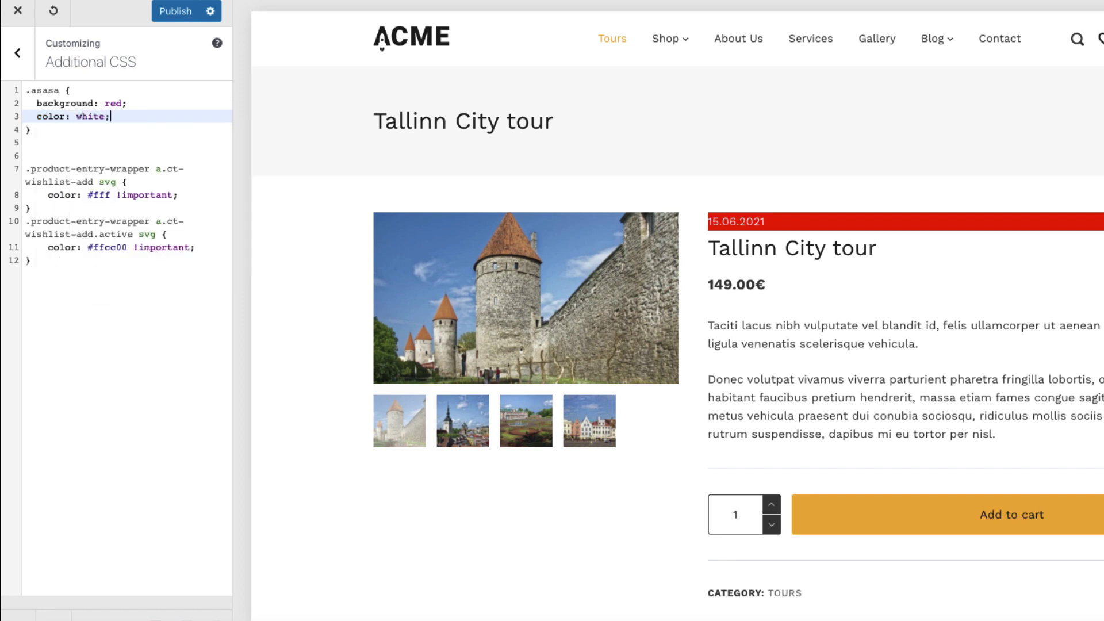
key("Return")
type("padding:")
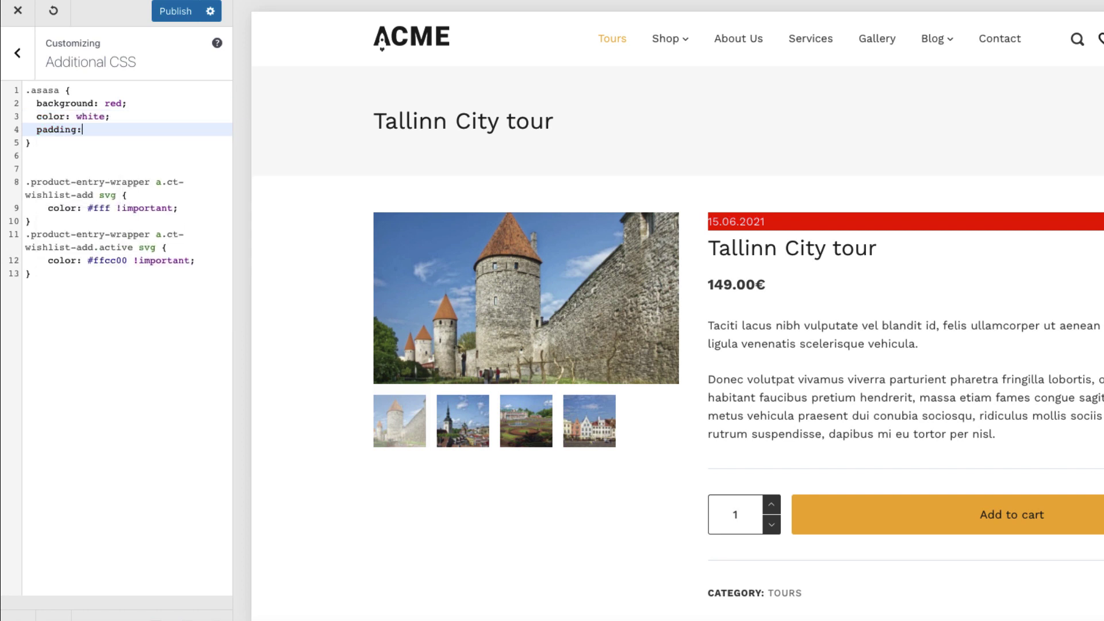
type(" 20px;")
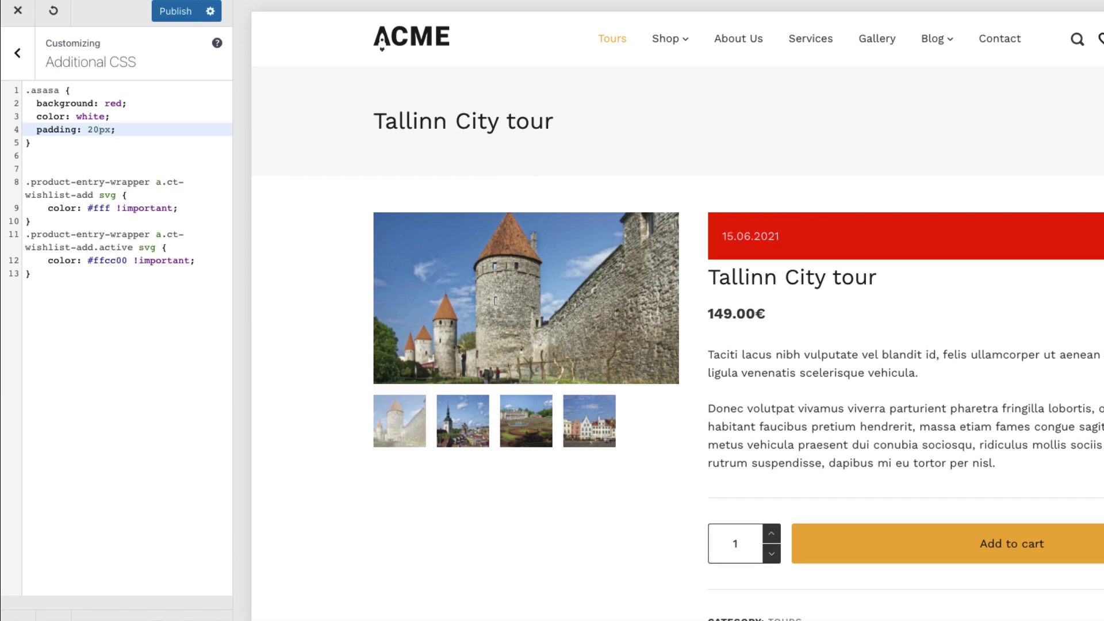
- Delete the whole .asasa rule from the Additional CSS and publish the changes
left_click_drag(51, 162, 15, 94)
key("BackSpace")
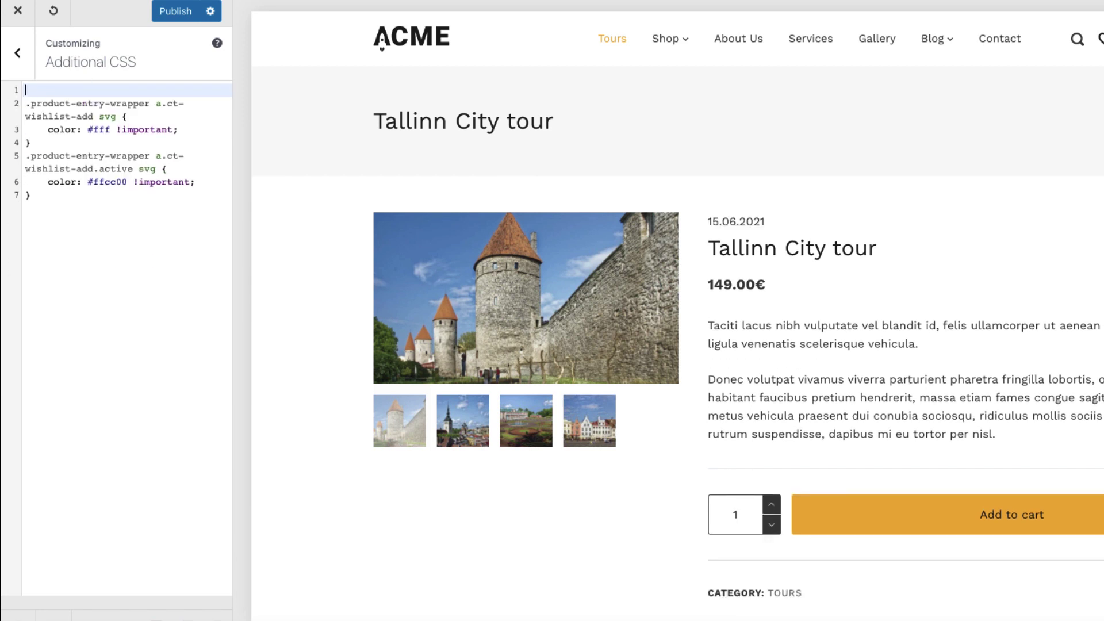
key("Delete")
left_click(171, 16)
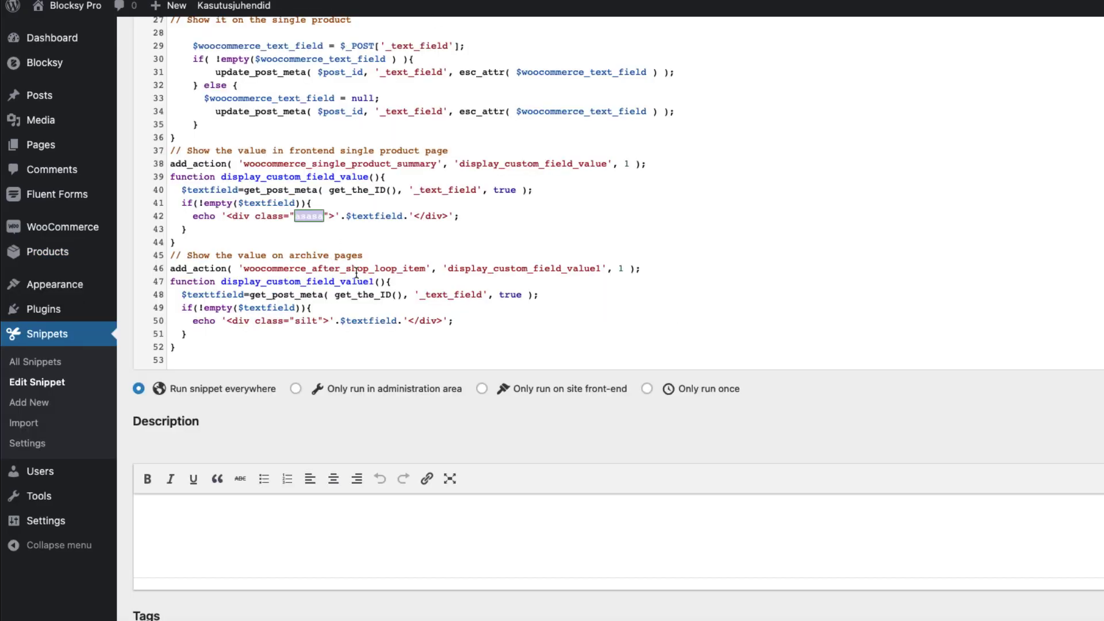
- Restore the div class to woocommerce-message in the snippet's single product page output and save the changes
left_click_drag(324, 217, 295, 217)
type("woocommerce-message")
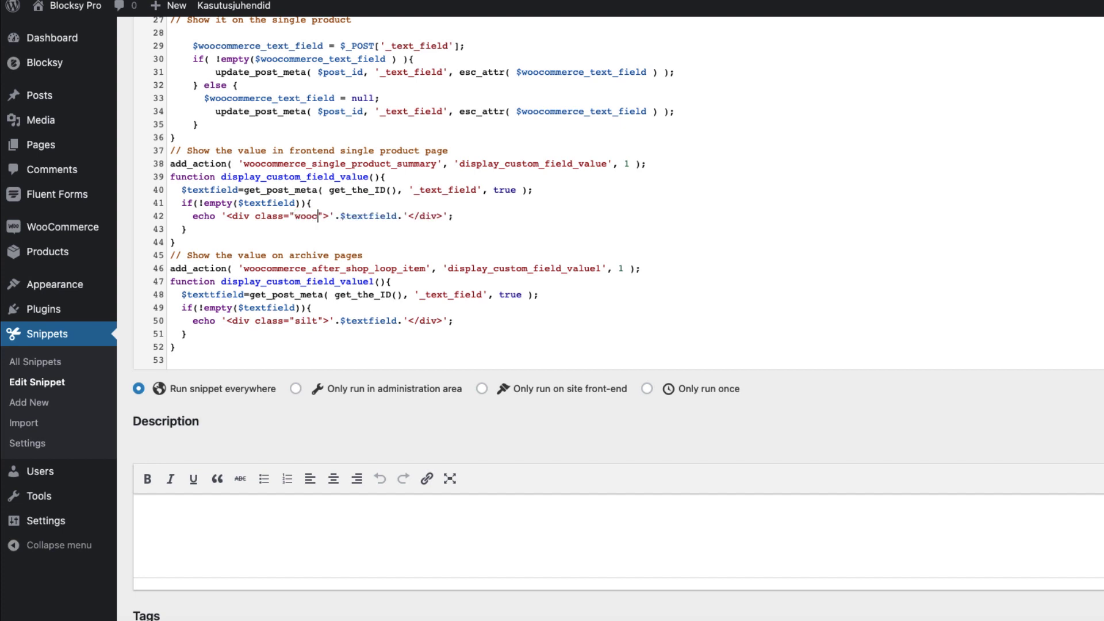
scroll(368, 385, "down", 5)
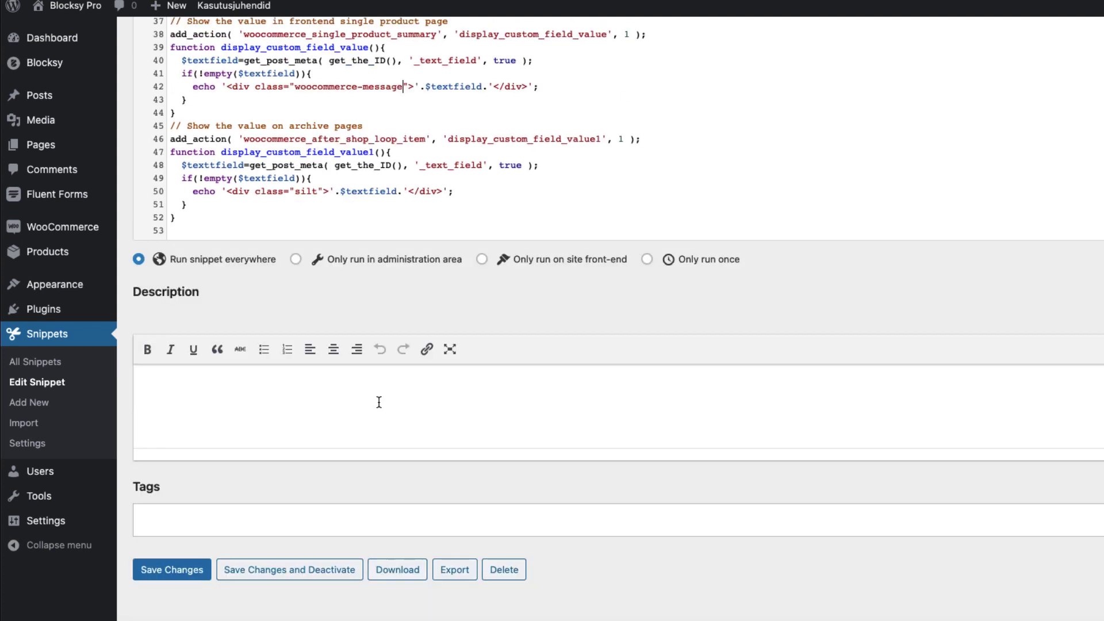
left_click(172, 570)
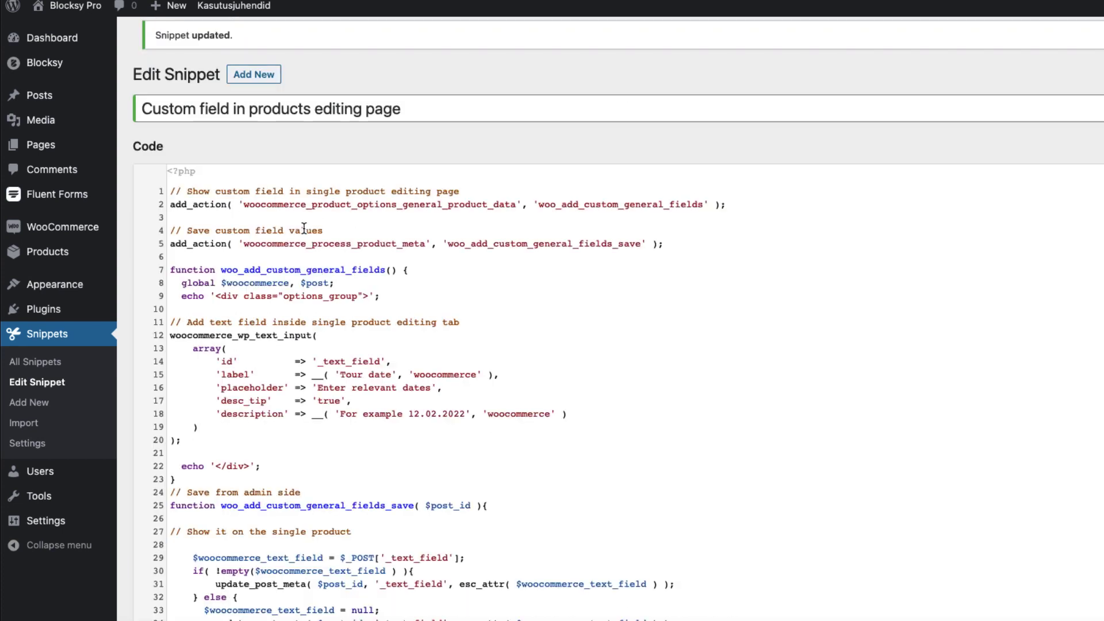
- Open Mountaint hiking in Alps, Winter biking tour and Ski tour 15.03.2021 for editing from the list of all products
left_click(48, 251)
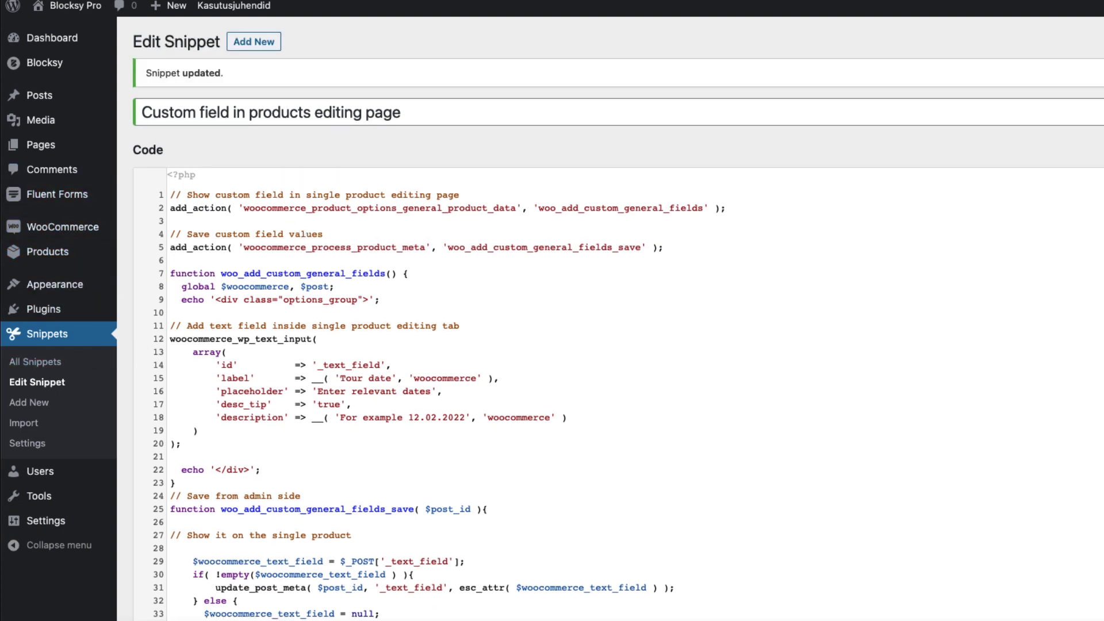
left_click(285, 235)
left_click(261, 277)
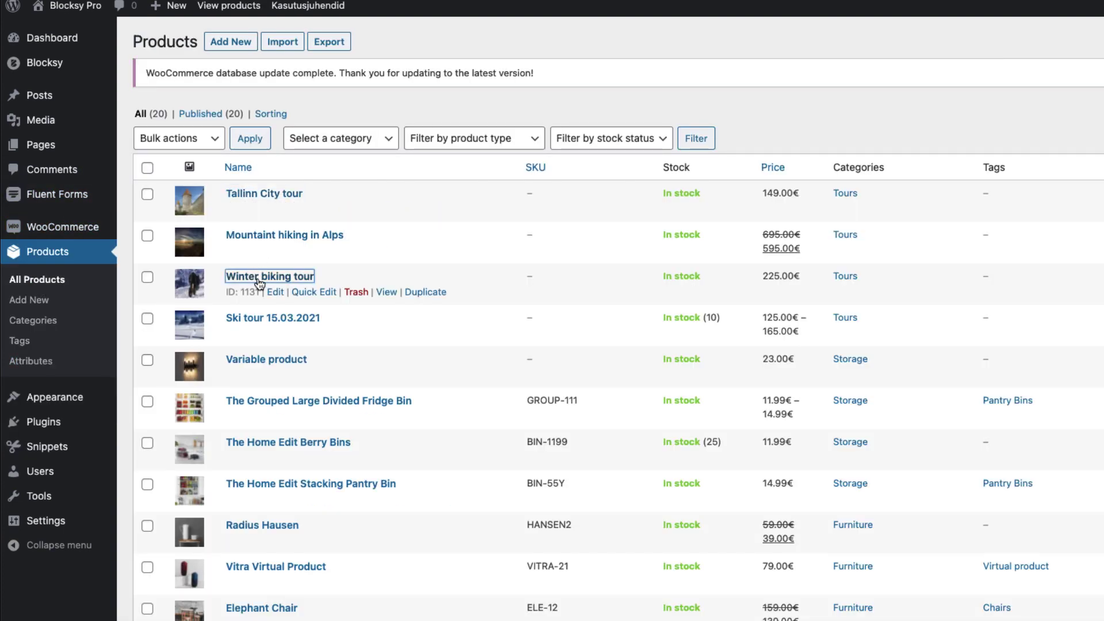
left_click(257, 316)
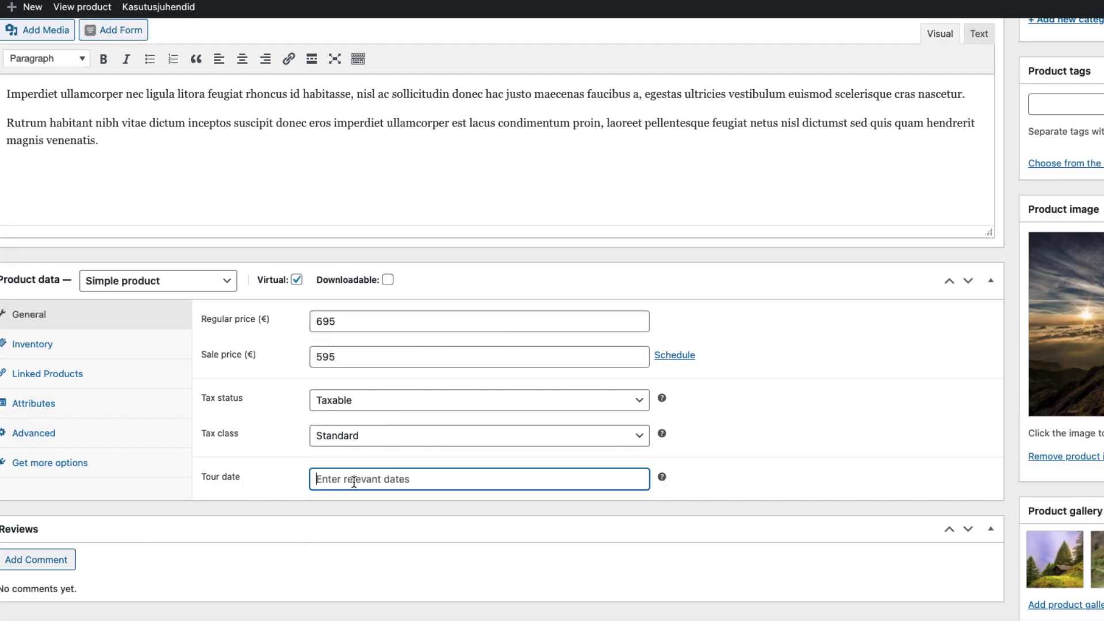
- Set the Tour date of Mountaint hiking in Alps to 13.03.2021 and view its product page
type("13.03.2021")
scroll(545, 387, "up", 10)
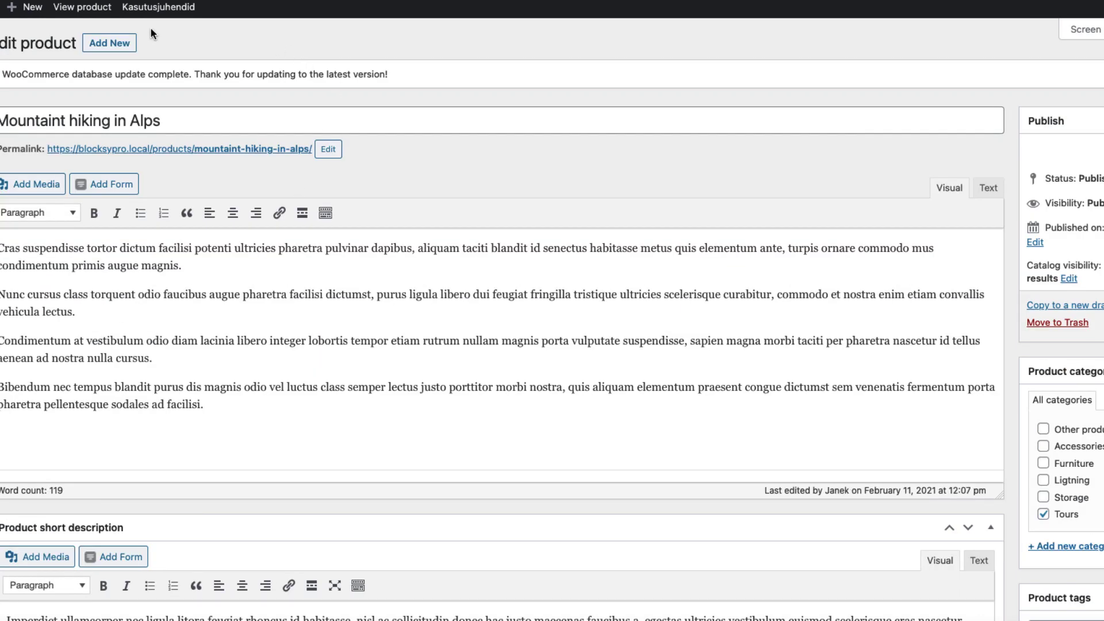
left_click(79, 16)
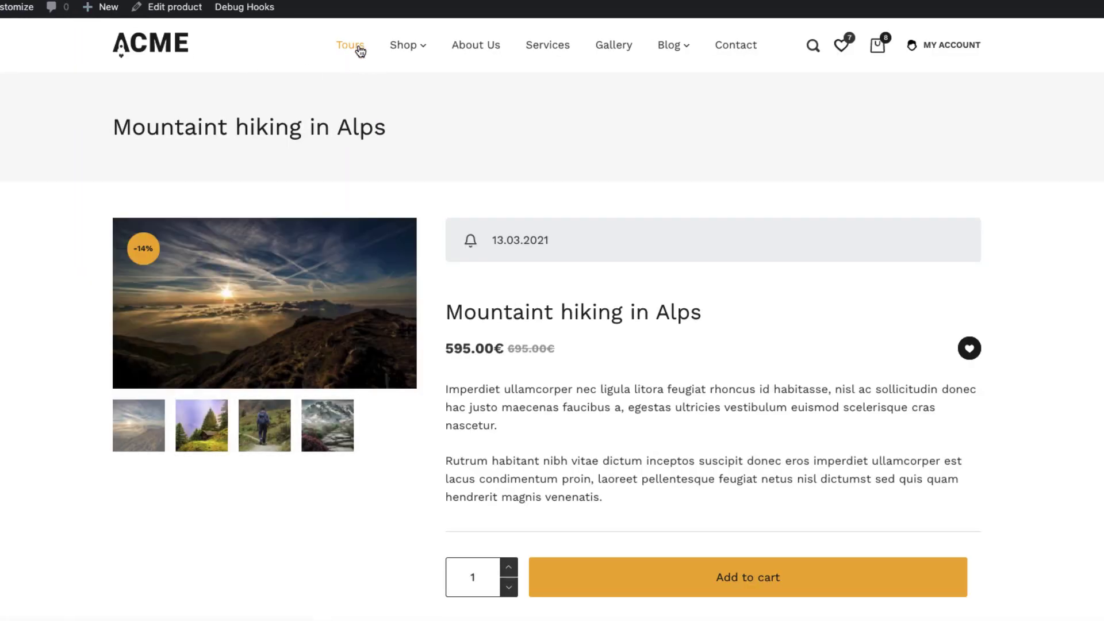
- Open the shop's Tours category page and check the dates displayed with each tour
left_click(359, 49)
scroll(170, 299, "down", 1)
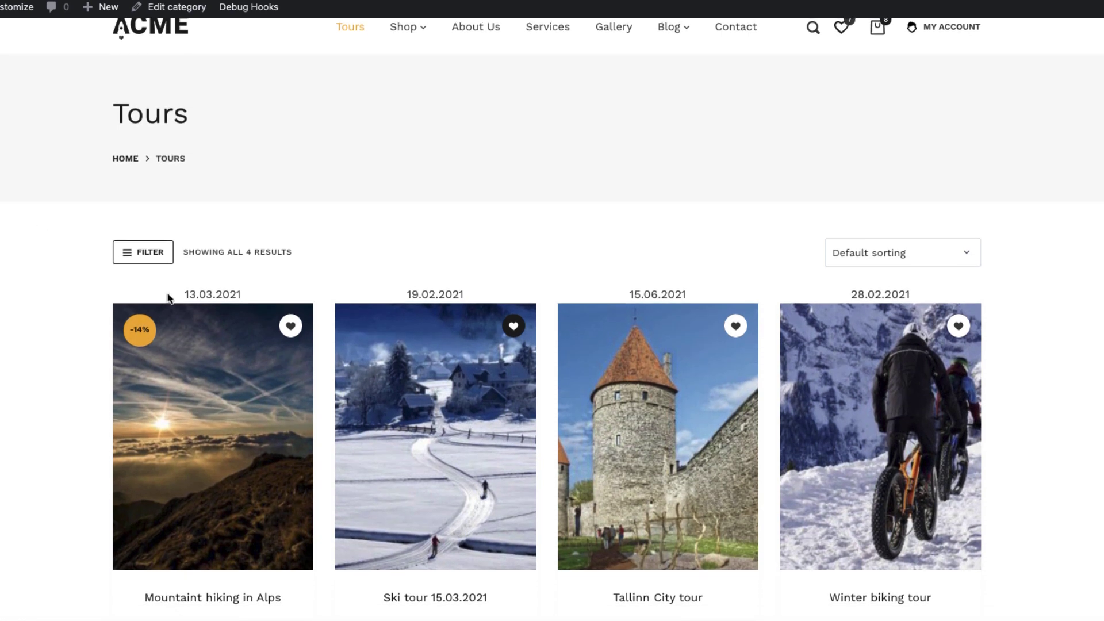
left_click_drag(246, 296, 185, 292)
left_click(470, 294)
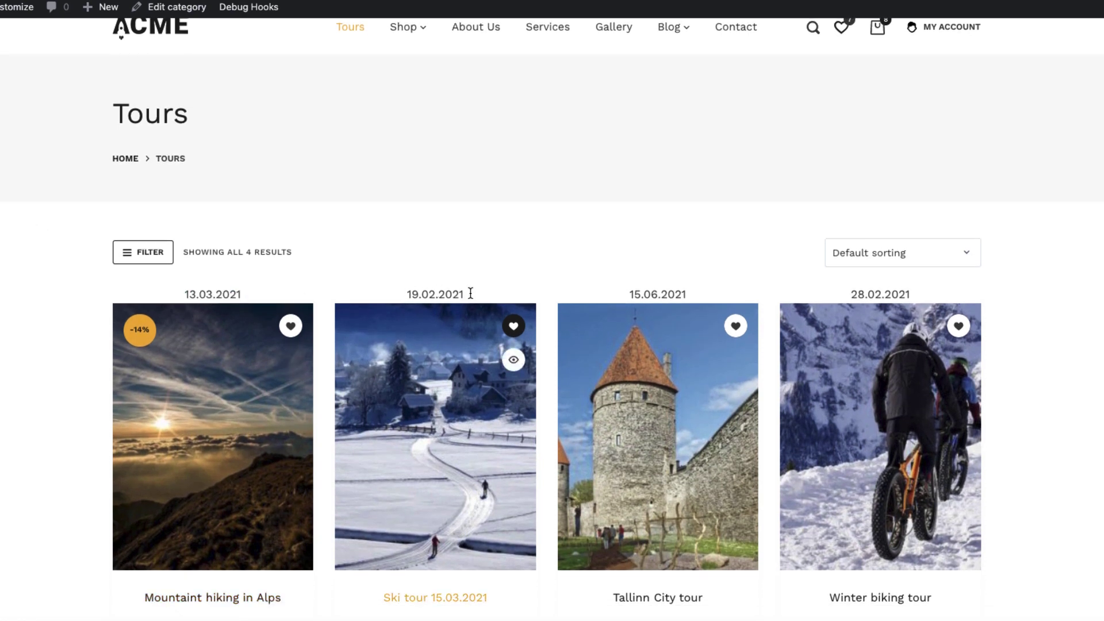
left_click_drag(470, 294, 405, 295)
left_click_drag(695, 294, 623, 297)
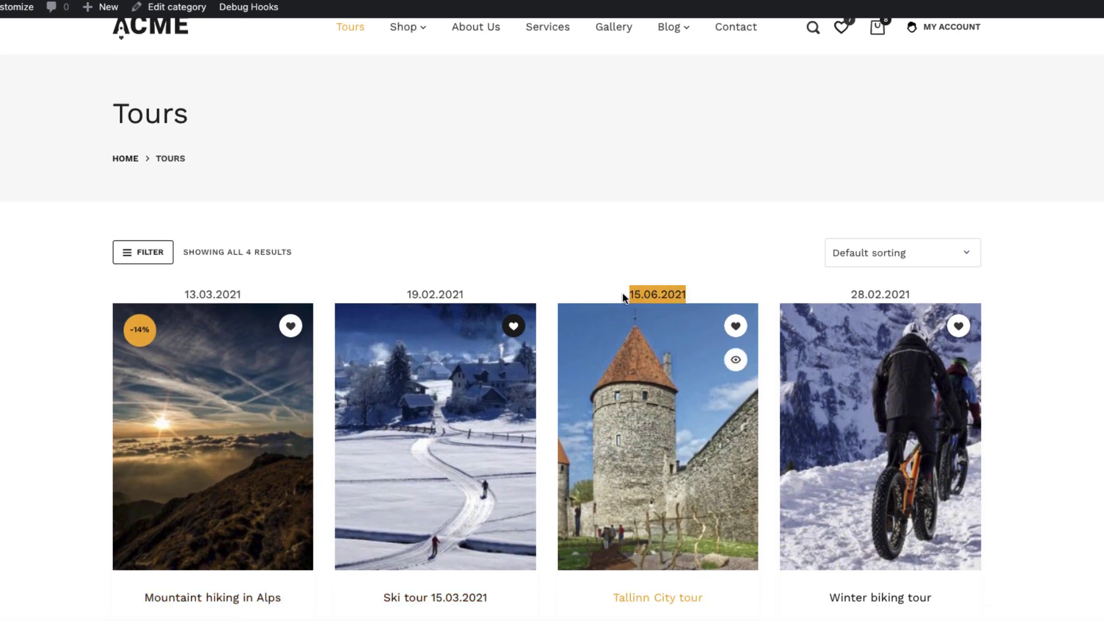
left_click(549, 260)
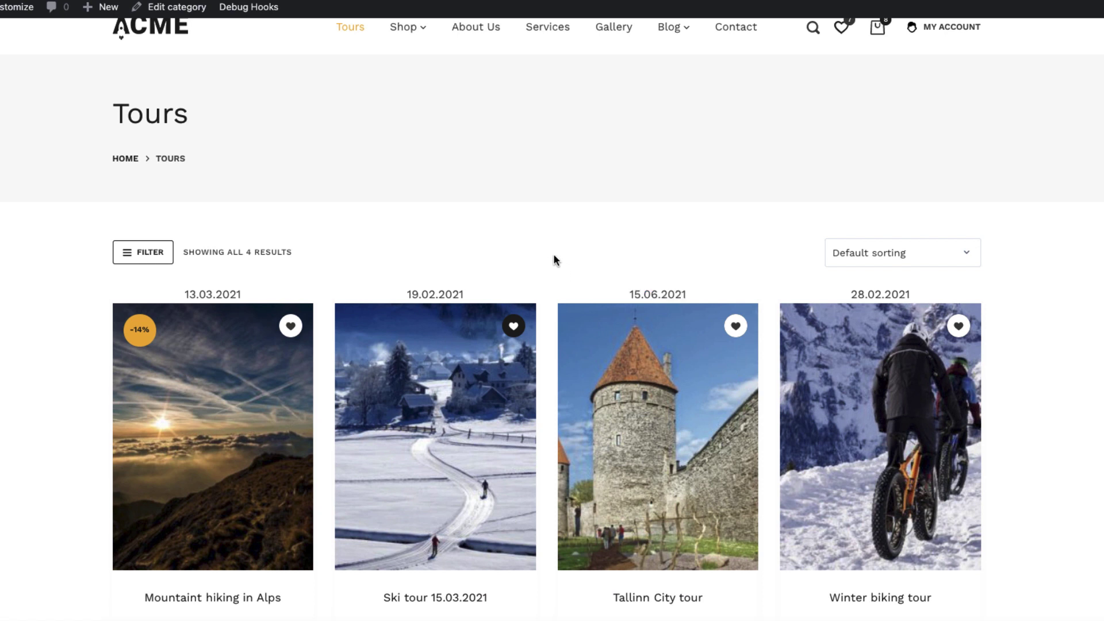
- Add a .woocommerce ul.products li.product .silt rule to the Additional CSS: centered inline-flex, 30px height, 13px weight-600 uppercase #000 text, #ffcc00 background
left_click(4, 17)
left_click(46, 581)
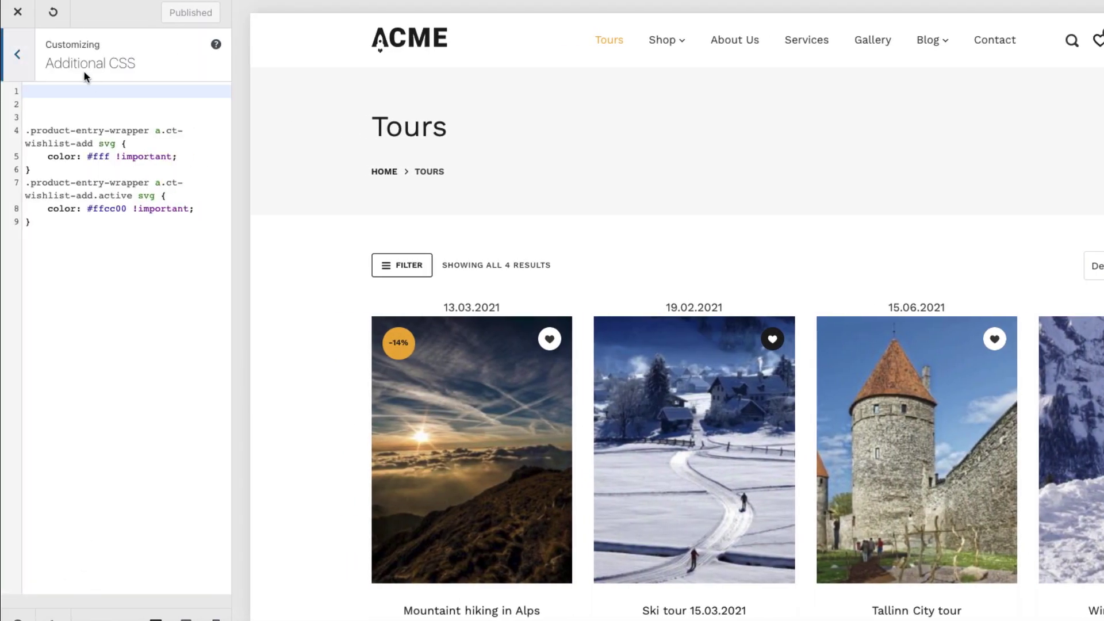
left_click(48, 96)
type(".woocommerce ul.products li.product .sift { display: inline-flex ;     align-items: center;     justify-content: center;     height: 30px;     font-size: 13px;     font-weight: 600;     line-height: 0;     text-transform: uppercase;     color: #000;     background-color: #ffcc00 }")
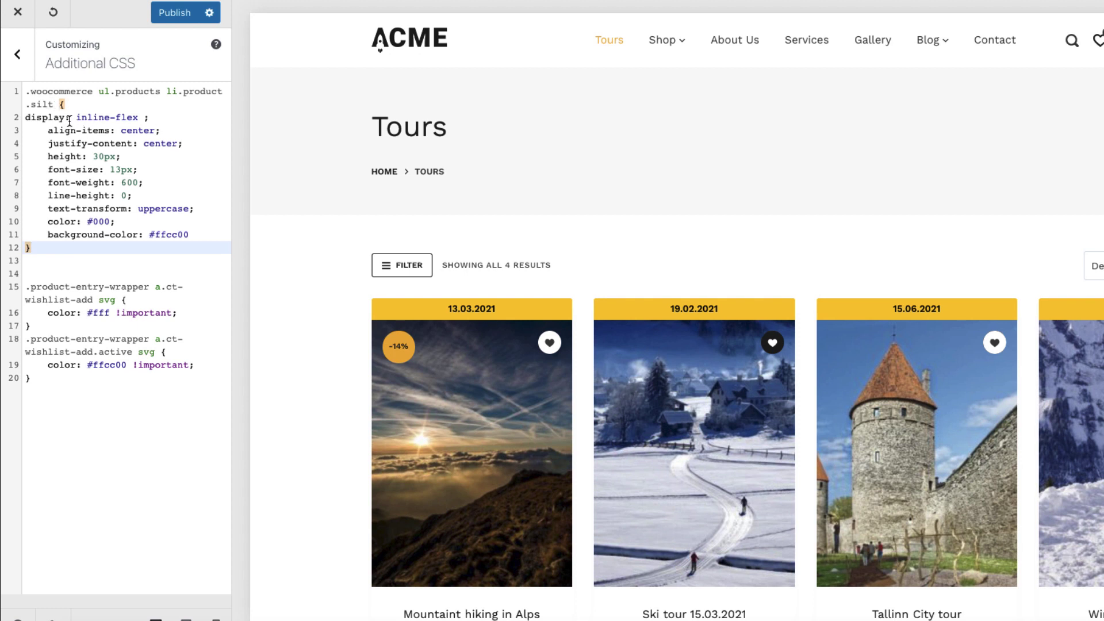
left_click_drag(191, 234, 49, 136)
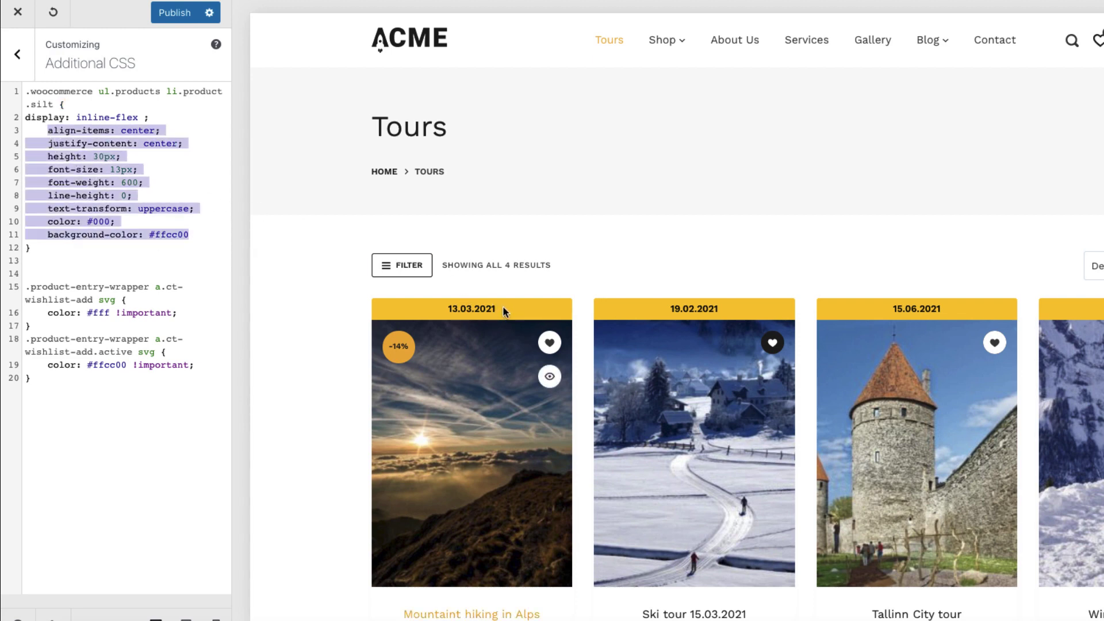
- Find and copy the hook name woocommerce_after_shop_loop_item from the first product in the WooCommerce archive page visual hook guide
scroll(503, 306, "down", 3)
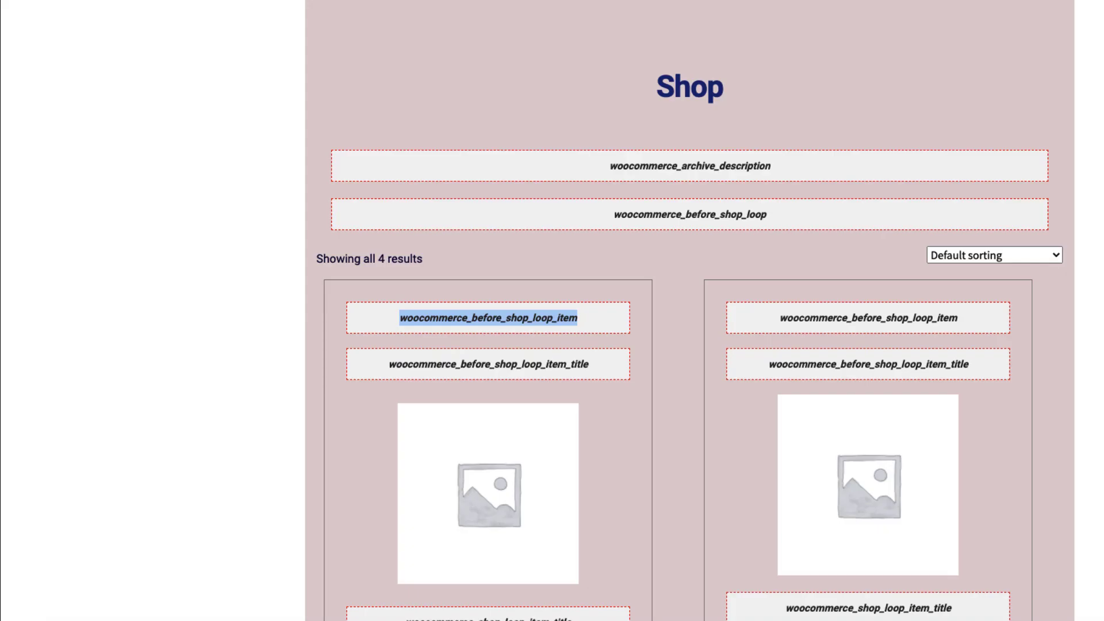
scroll(657, 266, "down", 8)
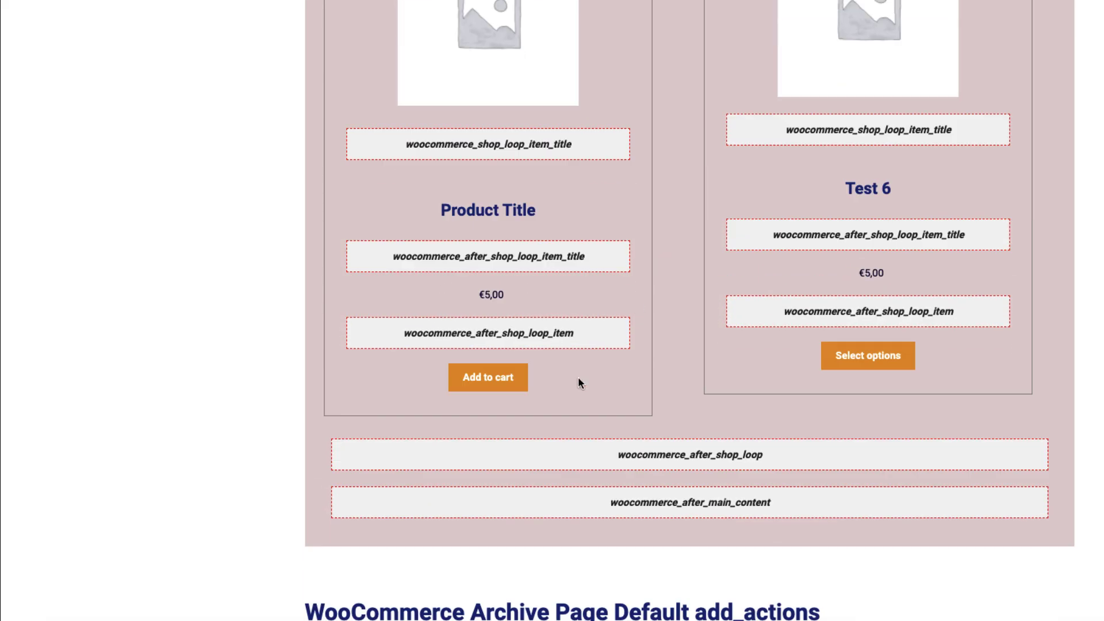
left_click_drag(574, 335, 401, 334)
key("ctrl+c")
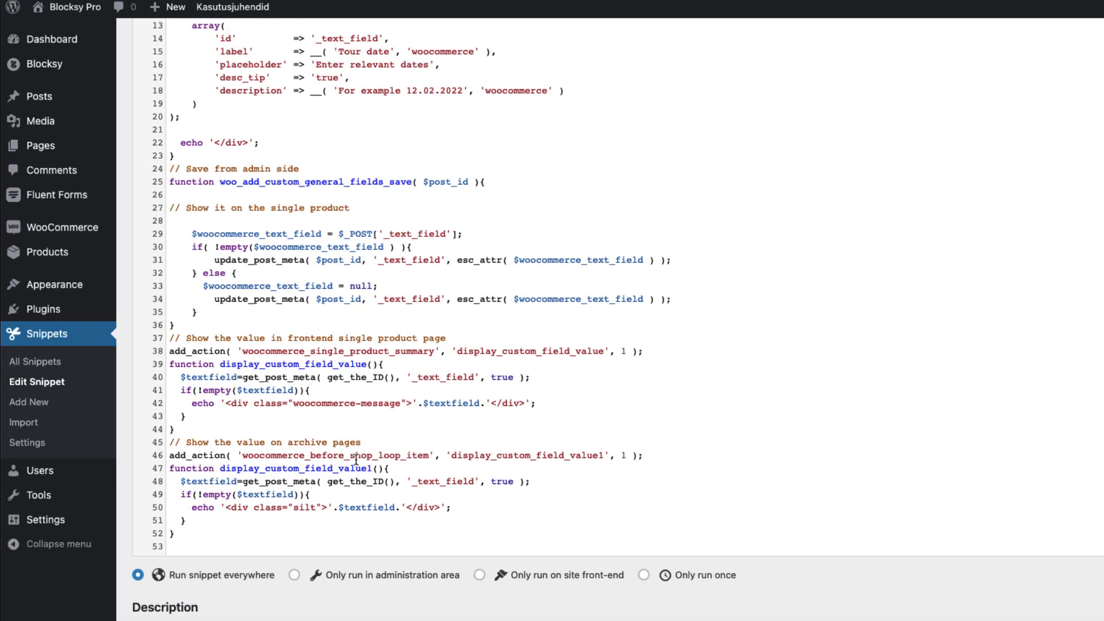
- Change the archive pages add_action hook to woocommerce_after_shop_loop_item in the custom field snippet and save the snippet
left_click_drag(431, 455, 242, 456)
key("ctrl+v")
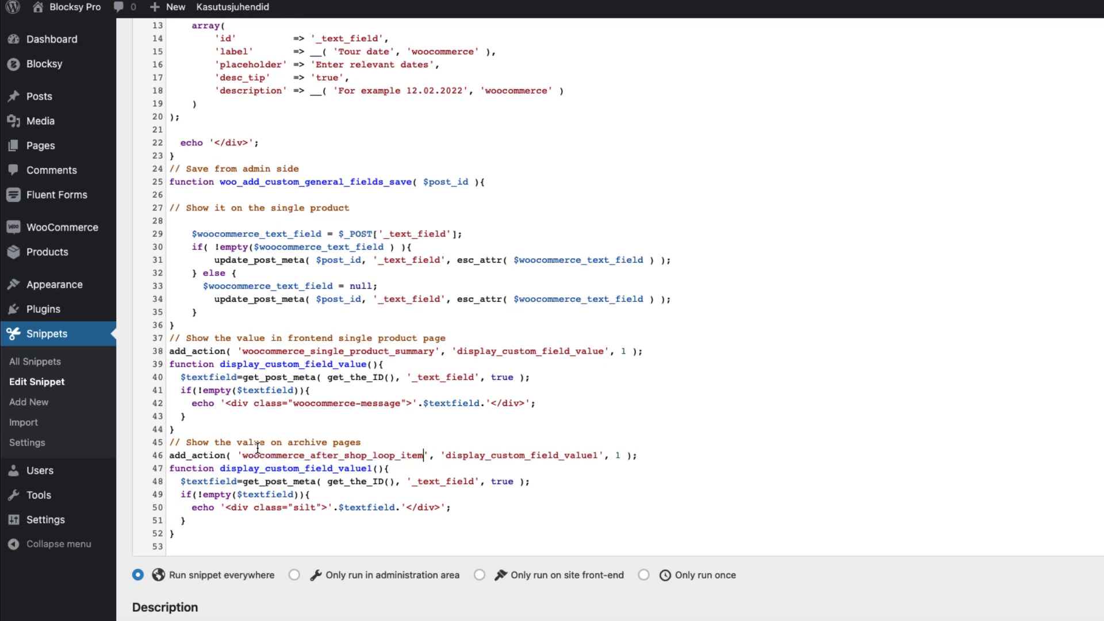
scroll(282, 551, "down", 3)
scroll(282, 551, "down", 3)
left_click(173, 568)
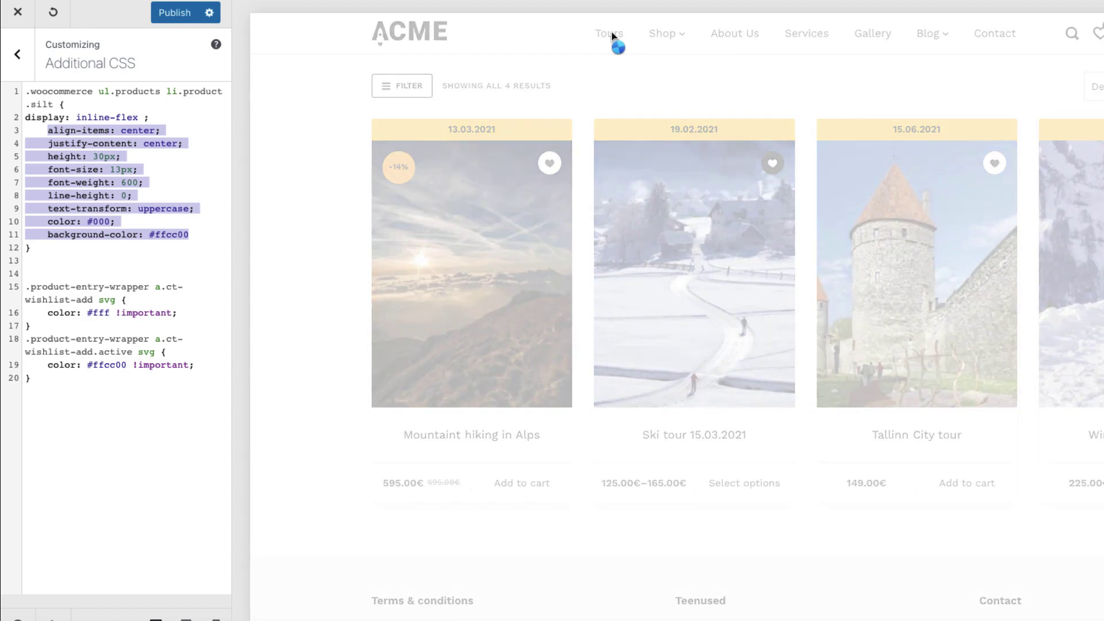
- Check the date bars in the Tours preview, publish the Additional CSS, and return to the live Tours category page
scroll(529, 224, "down", 1)
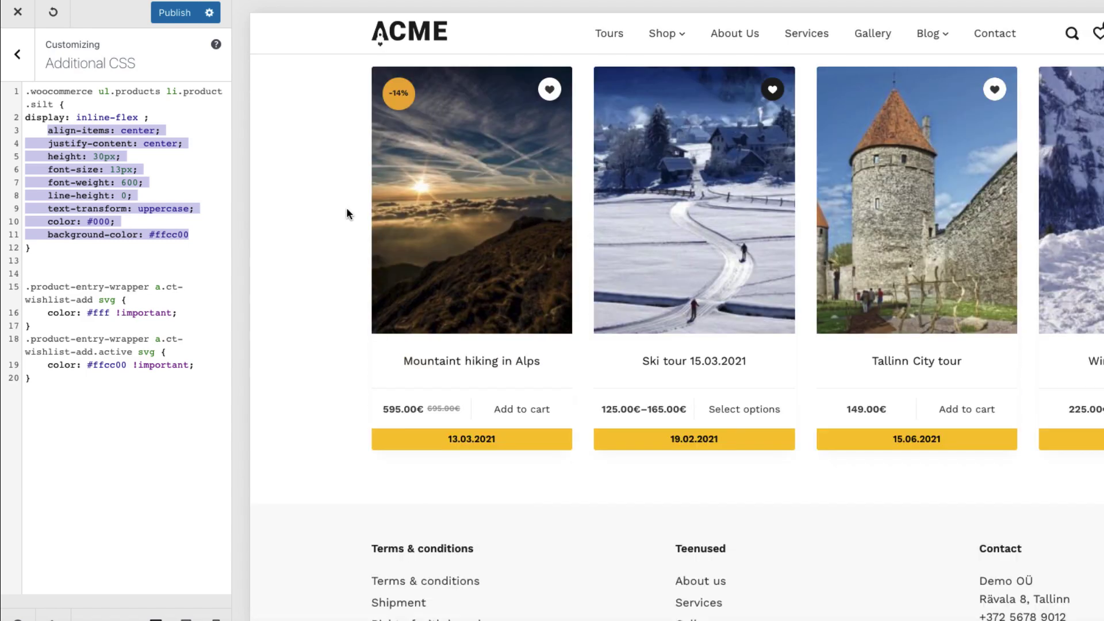
left_click(179, 13)
left_click(19, 18)
scroll(195, 216, "down", 4)
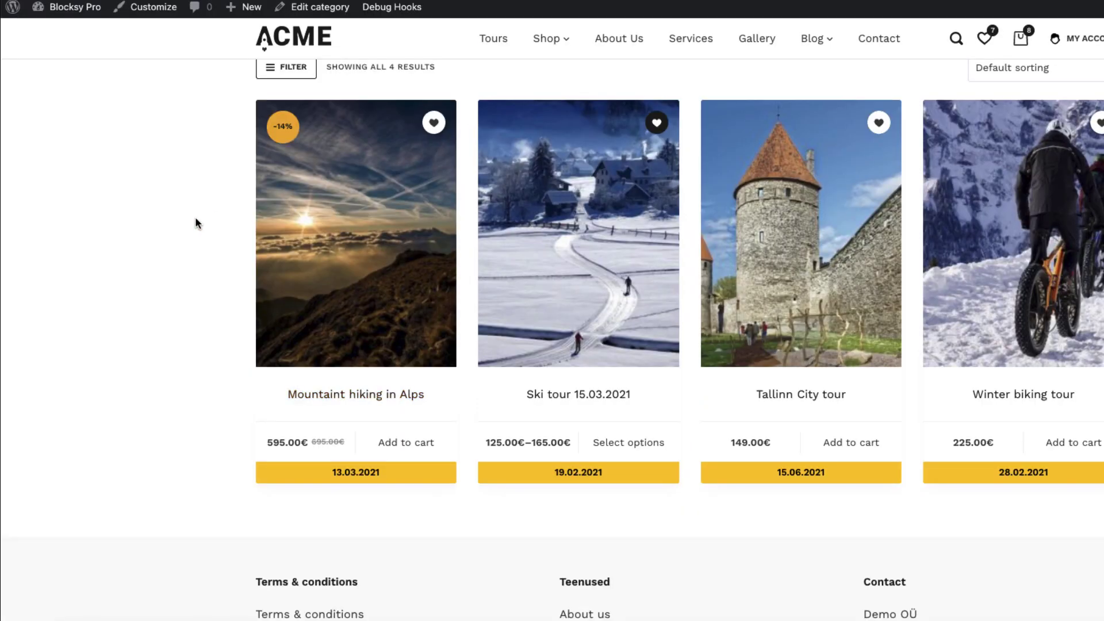
- Open the Mountaint hiking in Alps product page, review its layout and try the quantity stepper
left_click(349, 209)
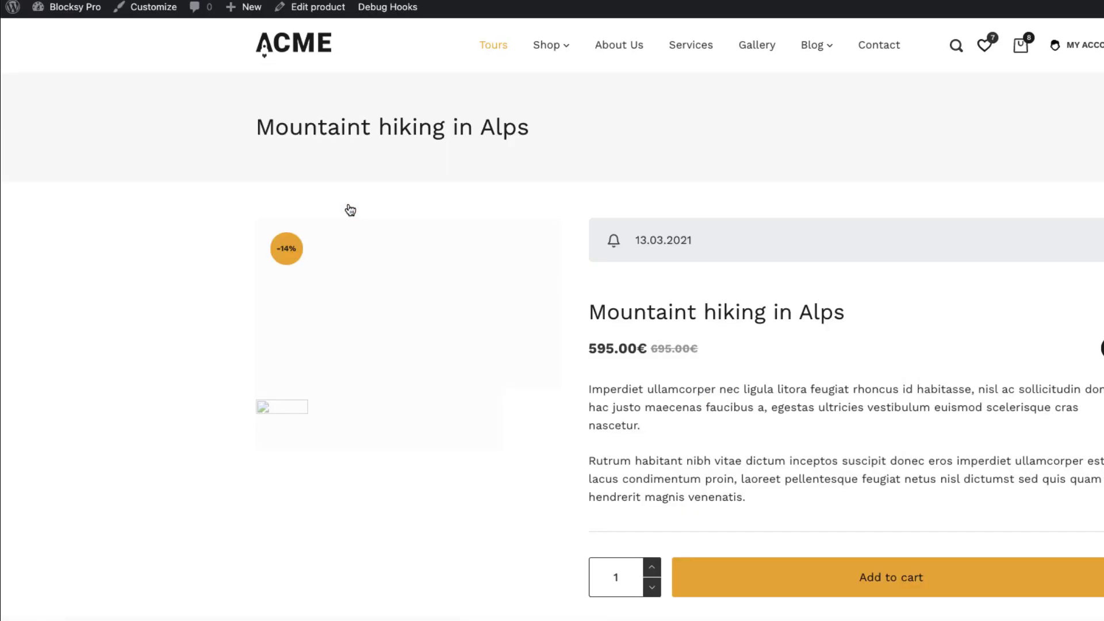
scroll(129, 265, "down", 2)
scroll(130, 266, "down", 3)
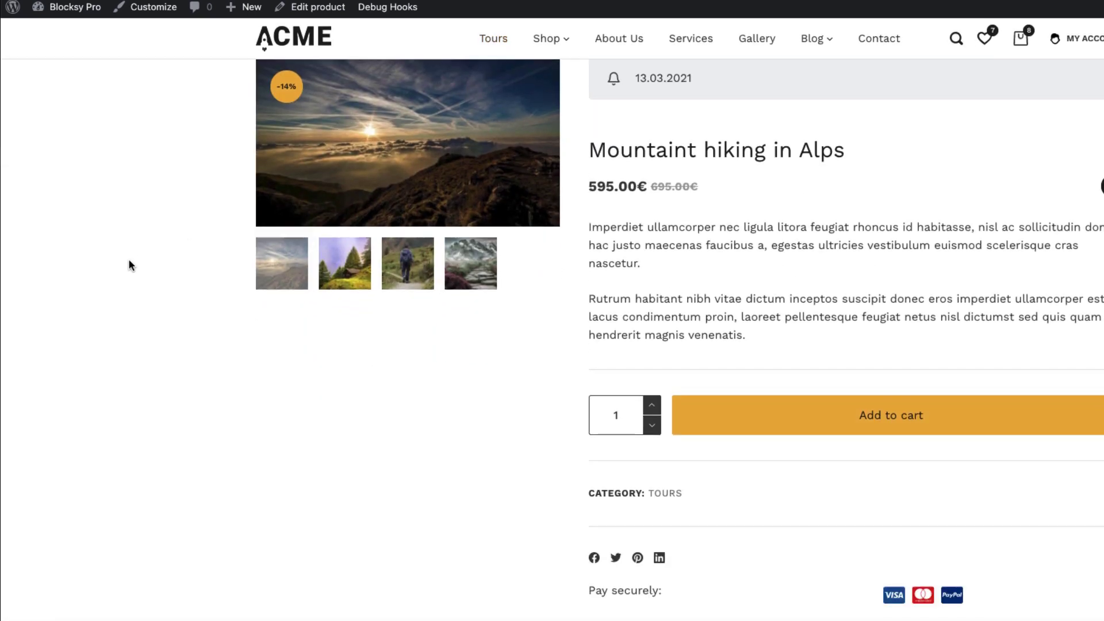
scroll(129, 265, "down", 3)
scroll(130, 260, "up", 5)
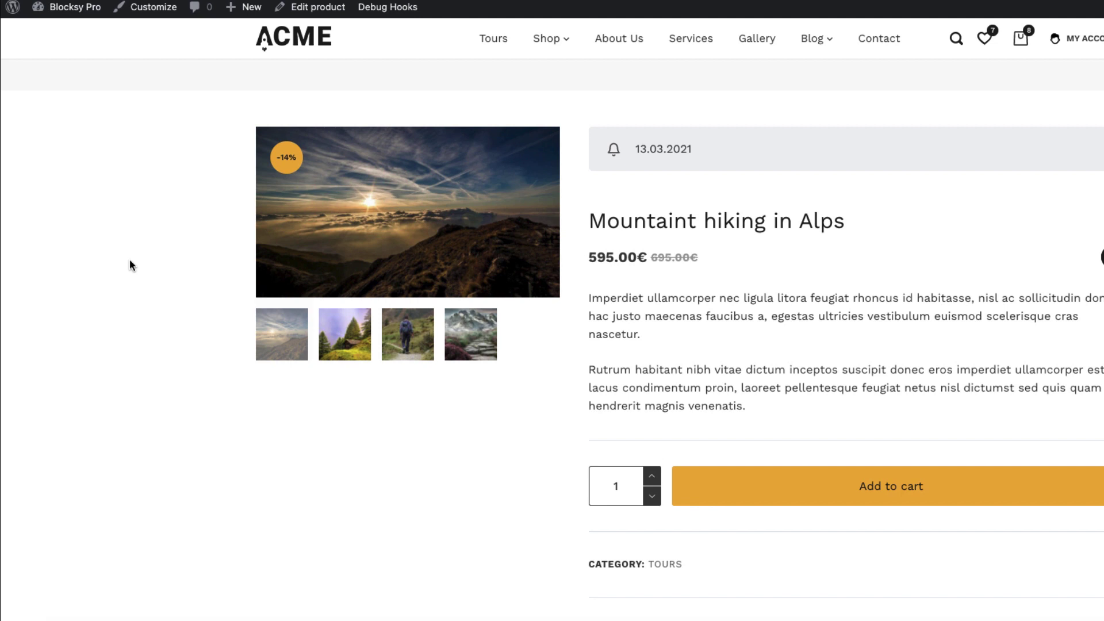
scroll(130, 262, "down", 1)
scroll(130, 261, "down", 2)
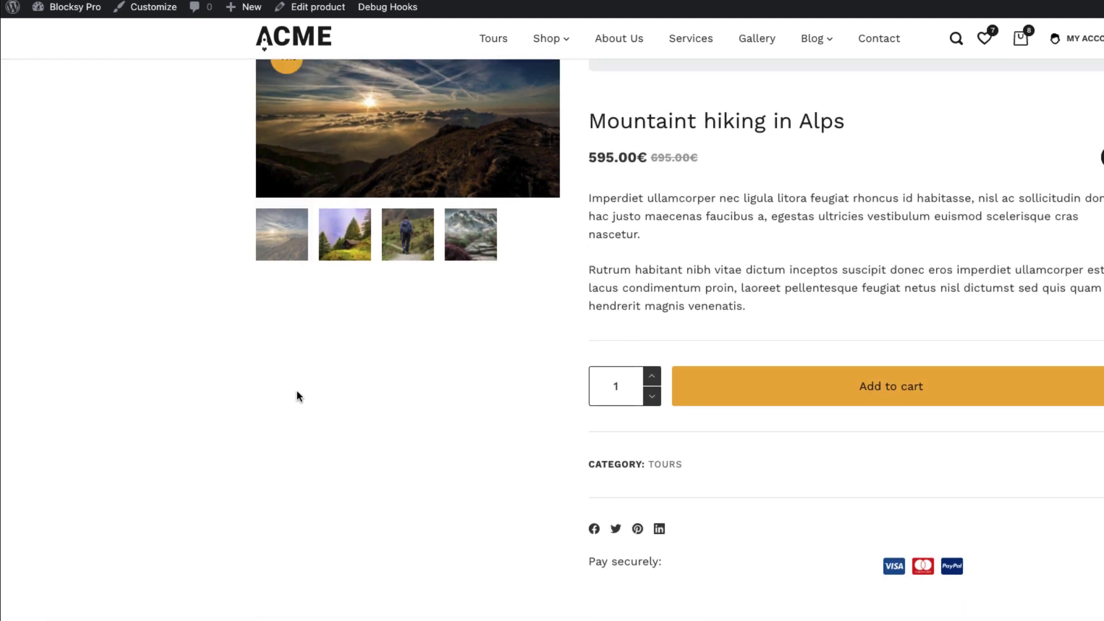
left_click(651, 377)
left_click(651, 396)
left_click(651, 378)
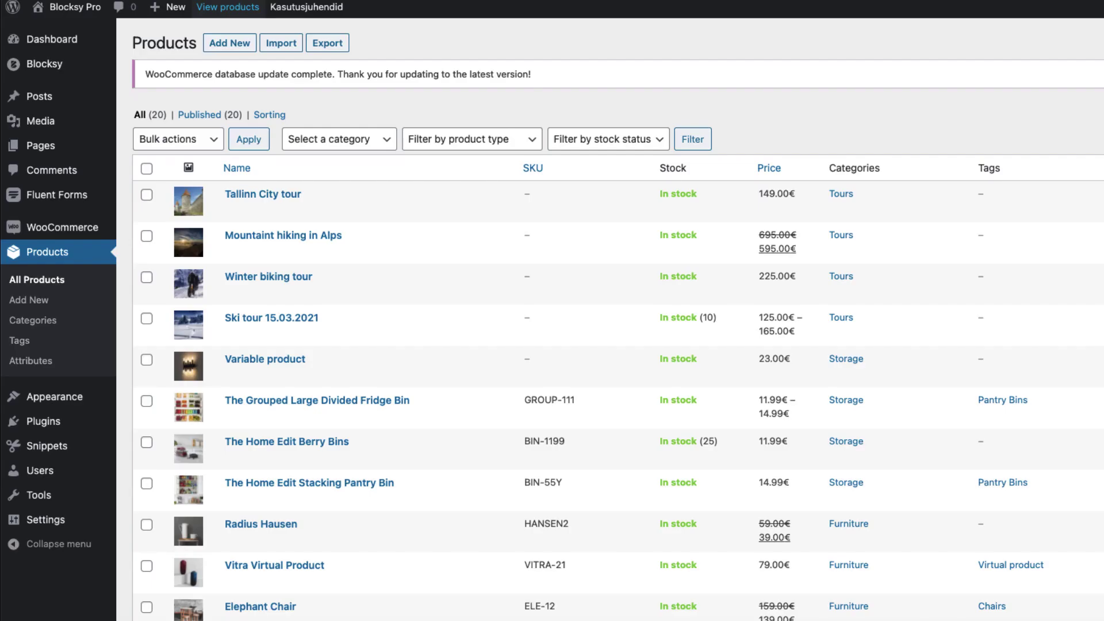
- Install and activate the All in One Product Quantity for WooCommerce plugin
mouse_move(43, 421)
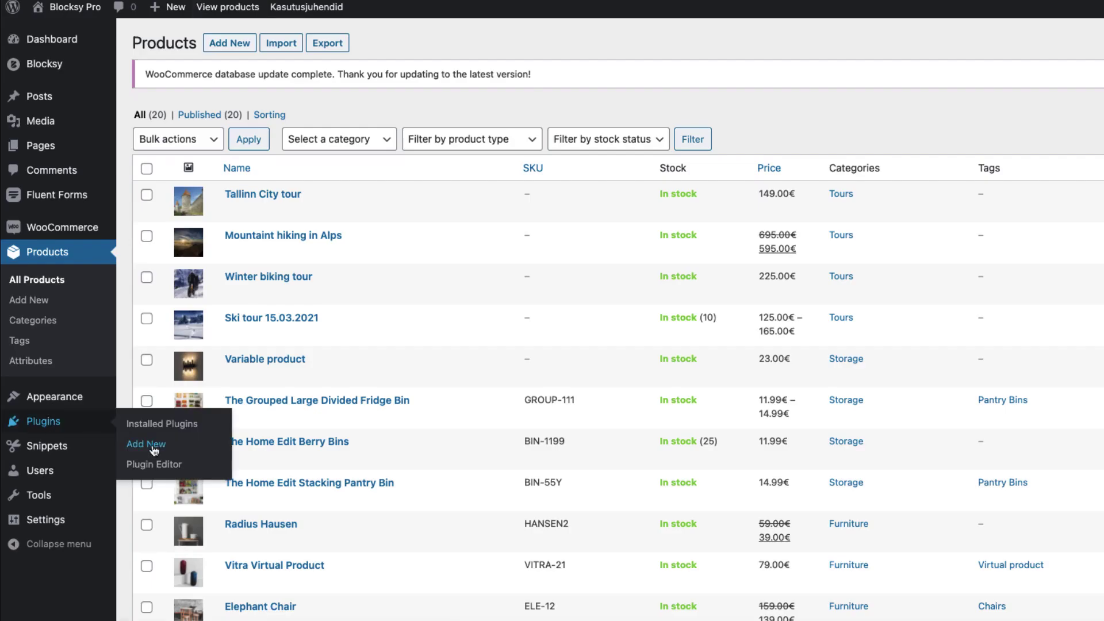
left_click(154, 451)
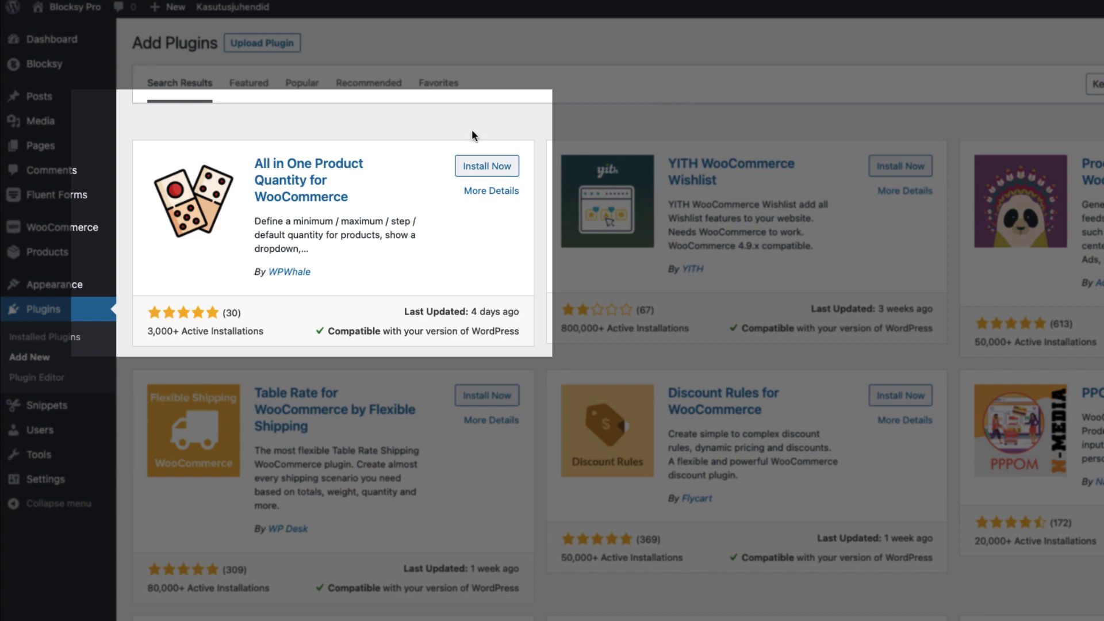
left_click(479, 167)
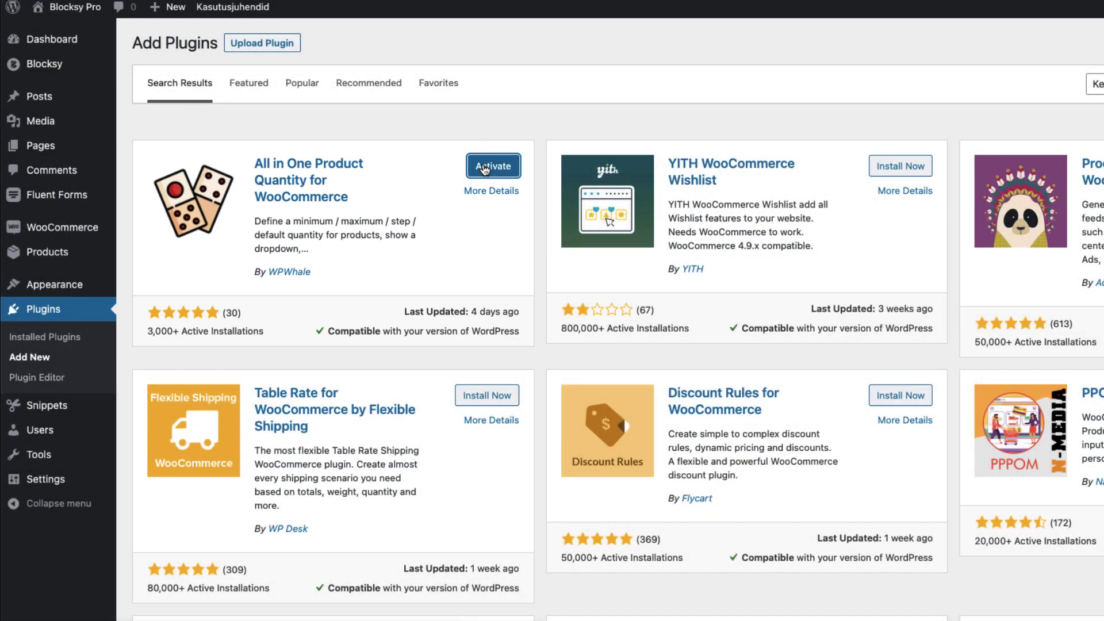
left_click(485, 167)
- Enable the Quantity as dropdown section in WooCommerce's Product Quantity settings, save, and check the quantity field on the product page
mouse_move(87, 235)
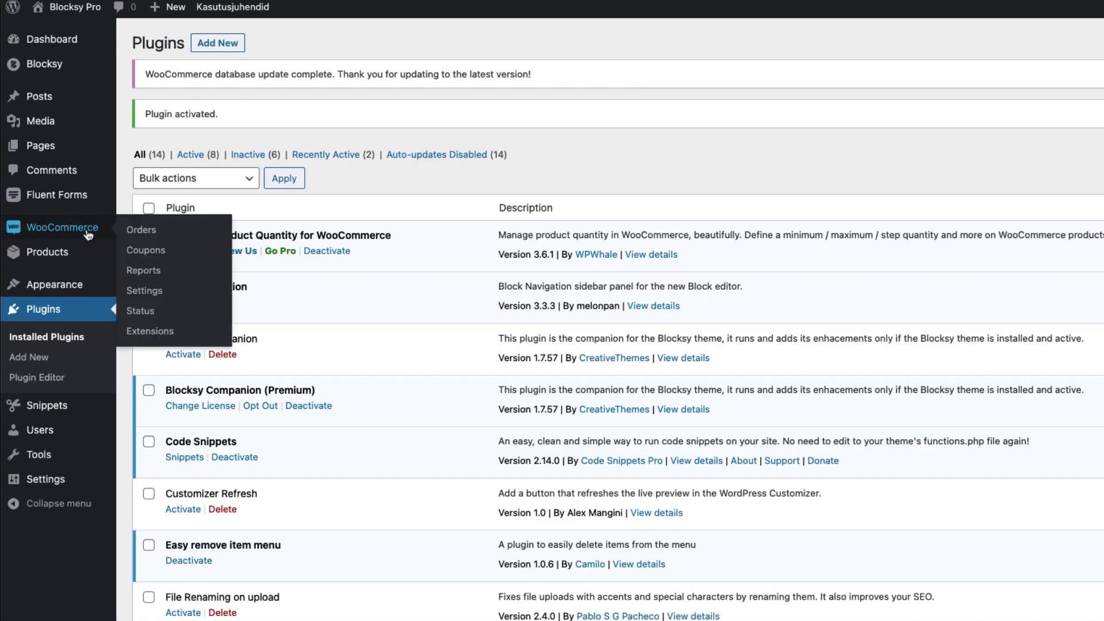
left_click(150, 292)
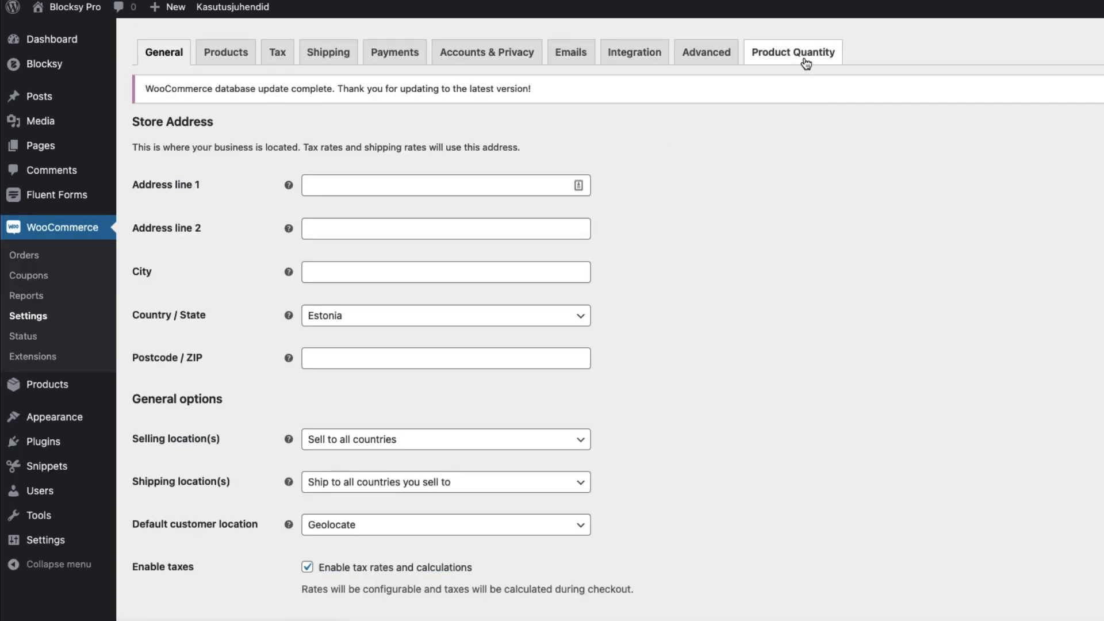
left_click(806, 56)
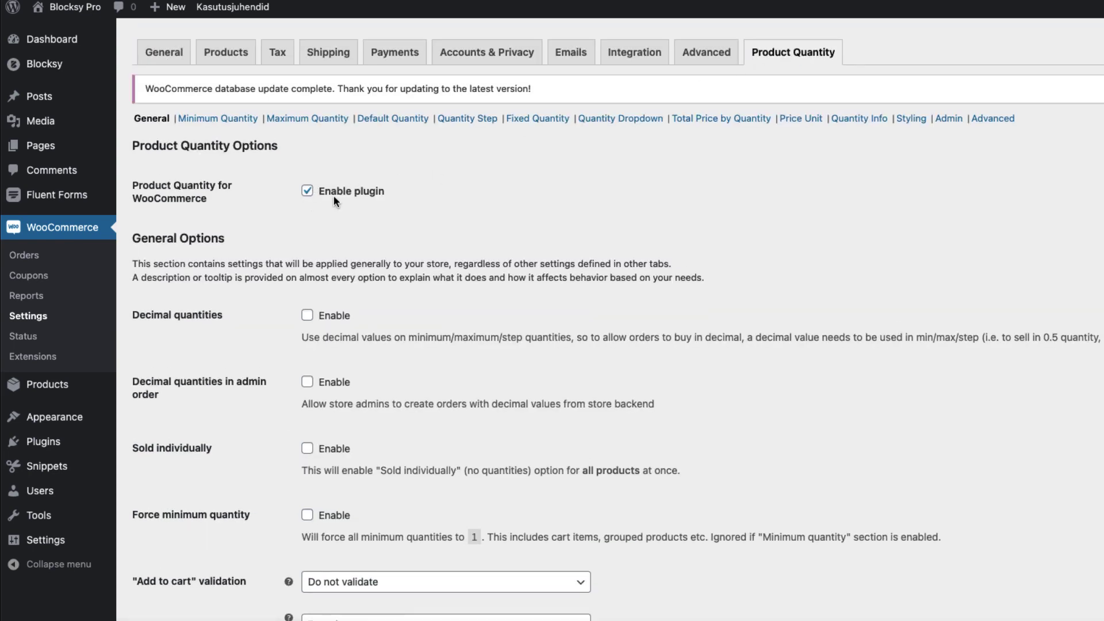
scroll(506, 256, "down", 3)
scroll(508, 256, "up", 3)
left_click(624, 119)
left_click(307, 209)
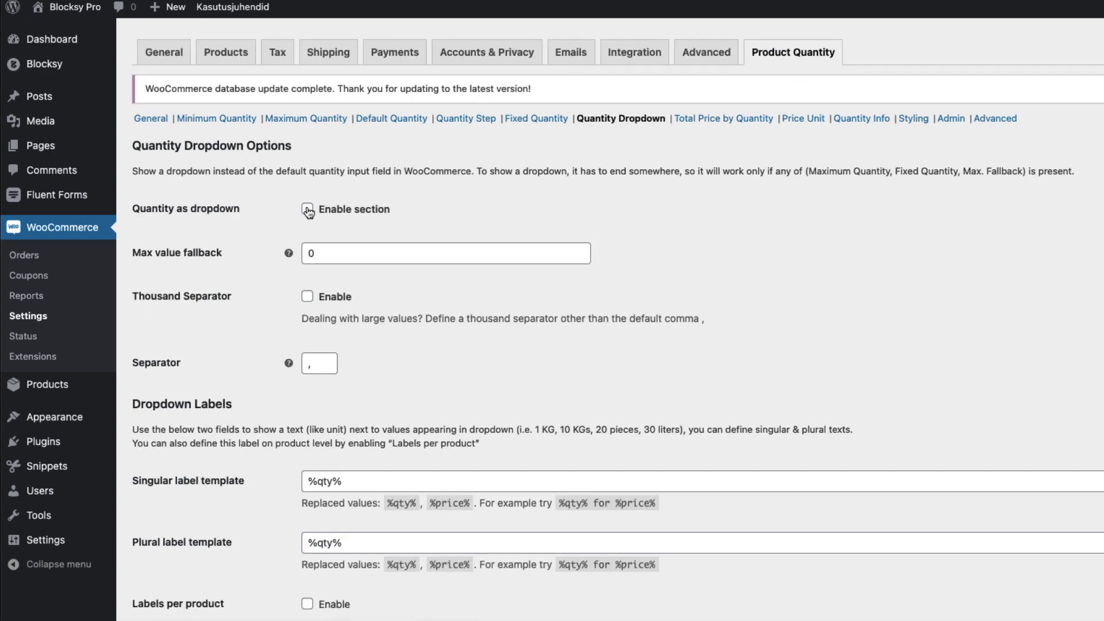
scroll(604, 235, "down", 12)
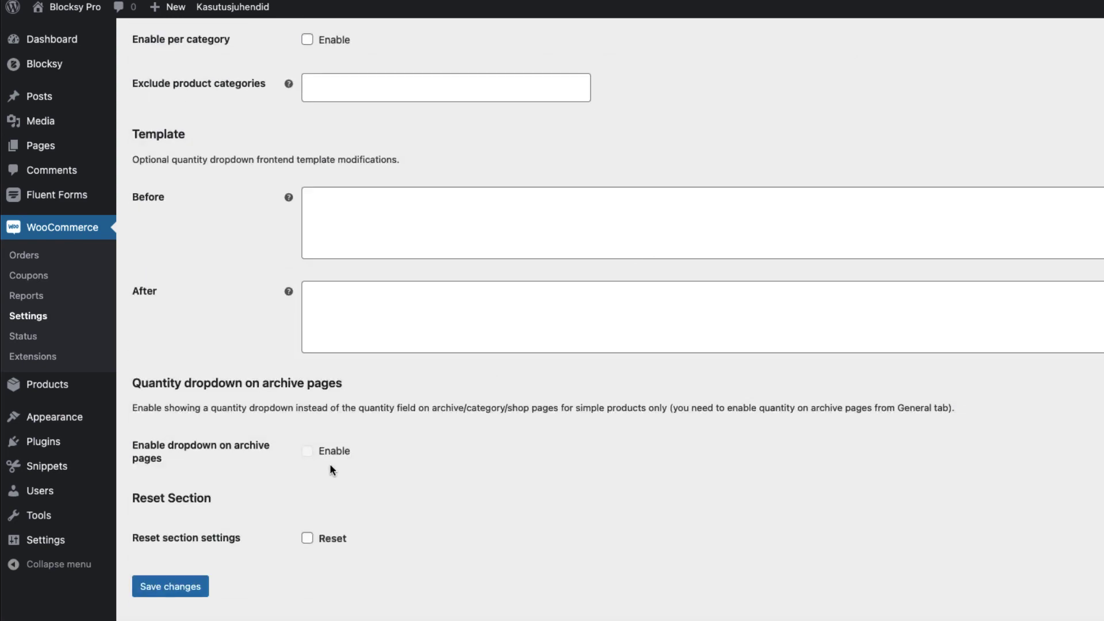
left_click(182, 587)
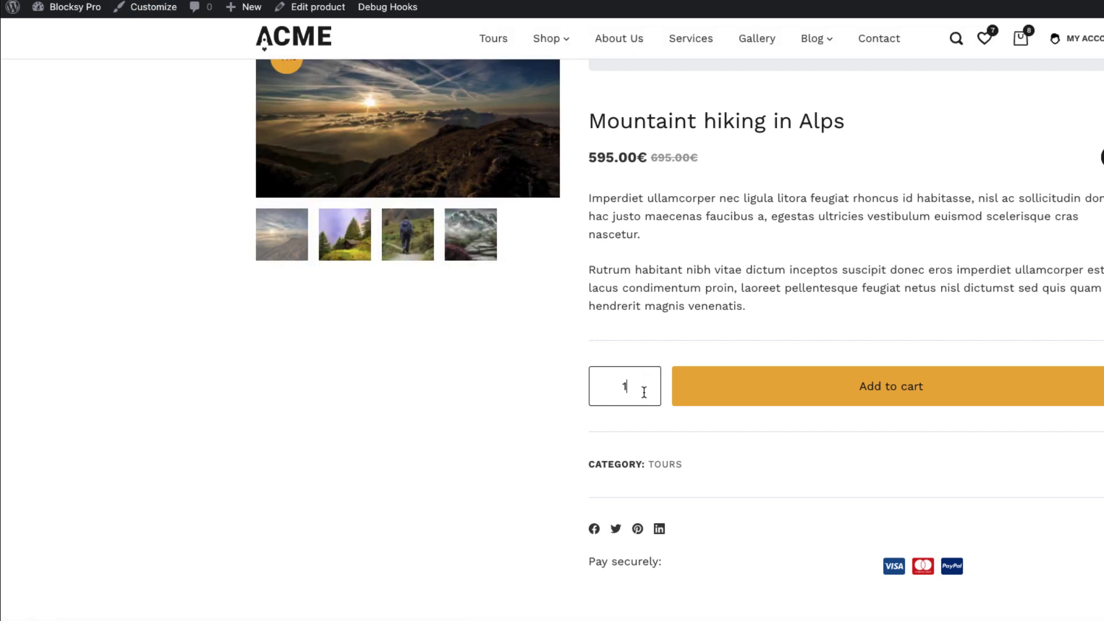
scroll(667, 345, "down", 3)
scroll(692, 298, "up", 2)
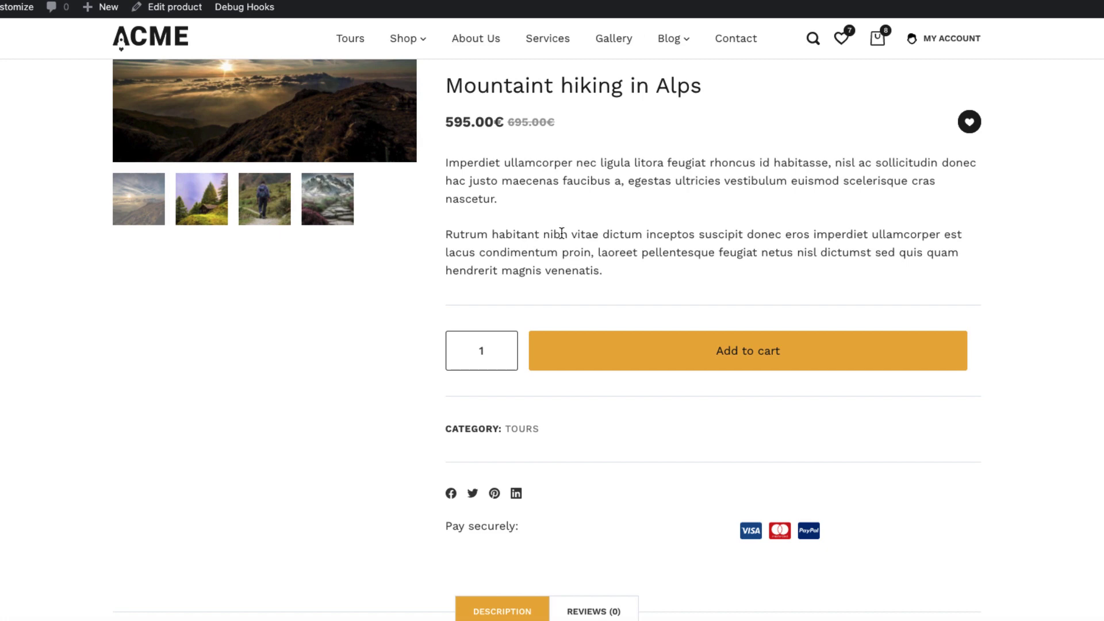
- Enable product-level stock management for Mountaint hiking in Alps with a stock quantity of 10 and update the product
left_click(177, 8)
scroll(628, 431, "down", 10)
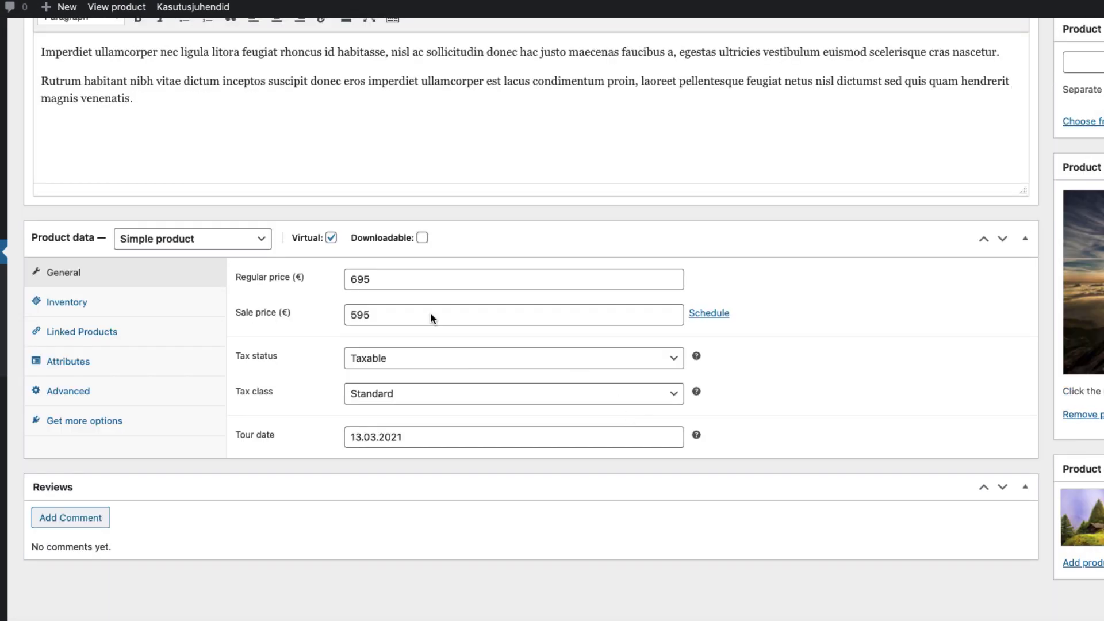
left_click(80, 306)
left_click(350, 312)
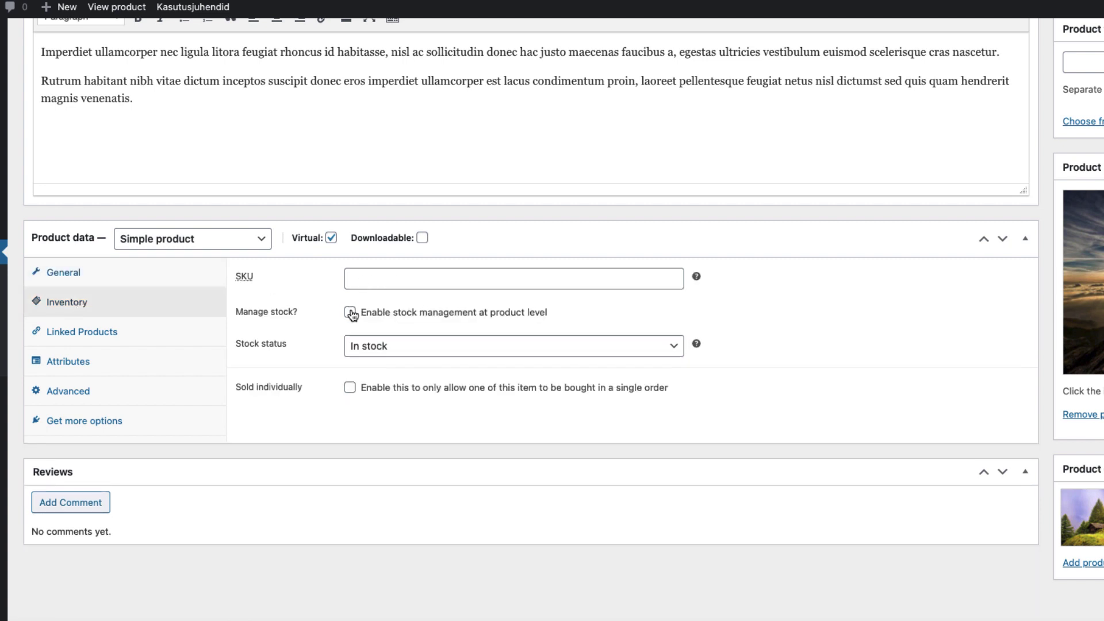
left_click(370, 345)
key("BackSpace")
type("1")
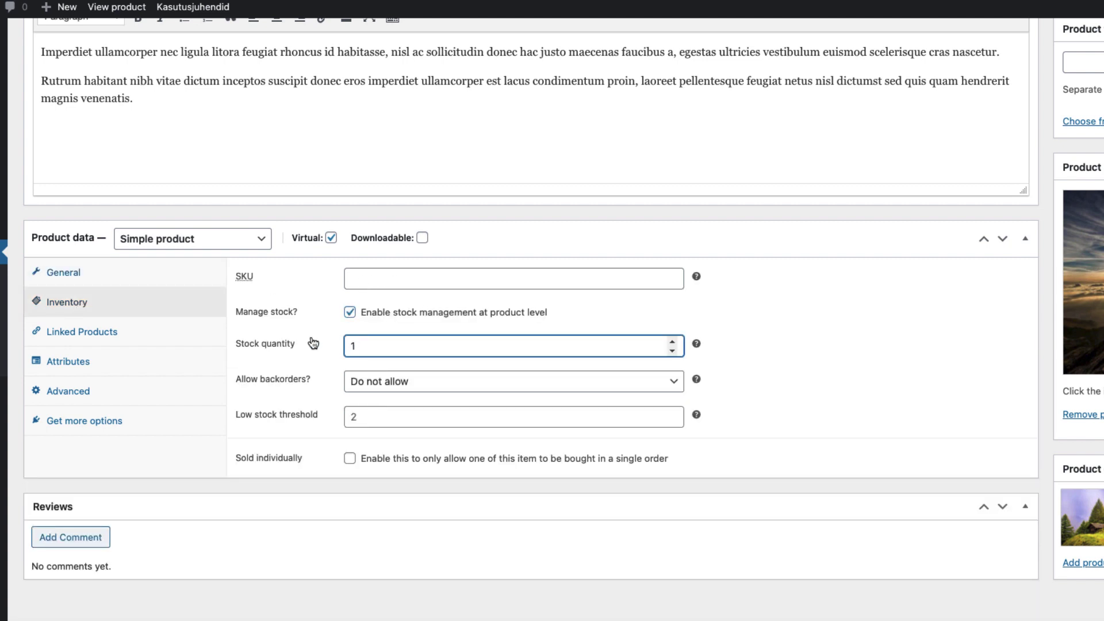
type("0")
left_click(610, 609)
scroll(833, 457, "up", 1)
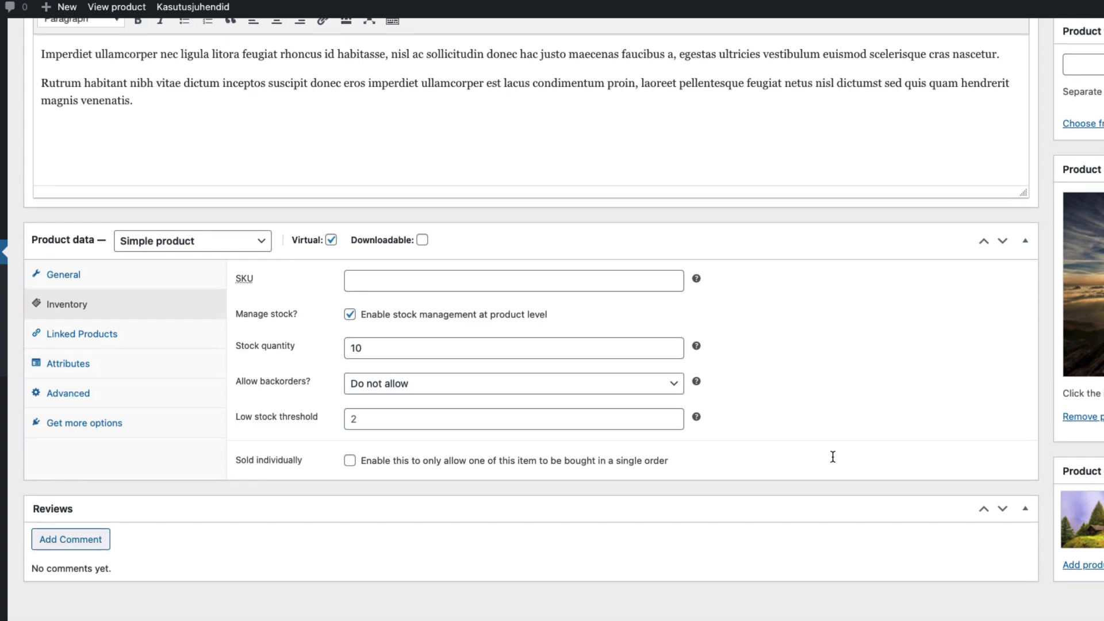
scroll(833, 457, "up", 10)
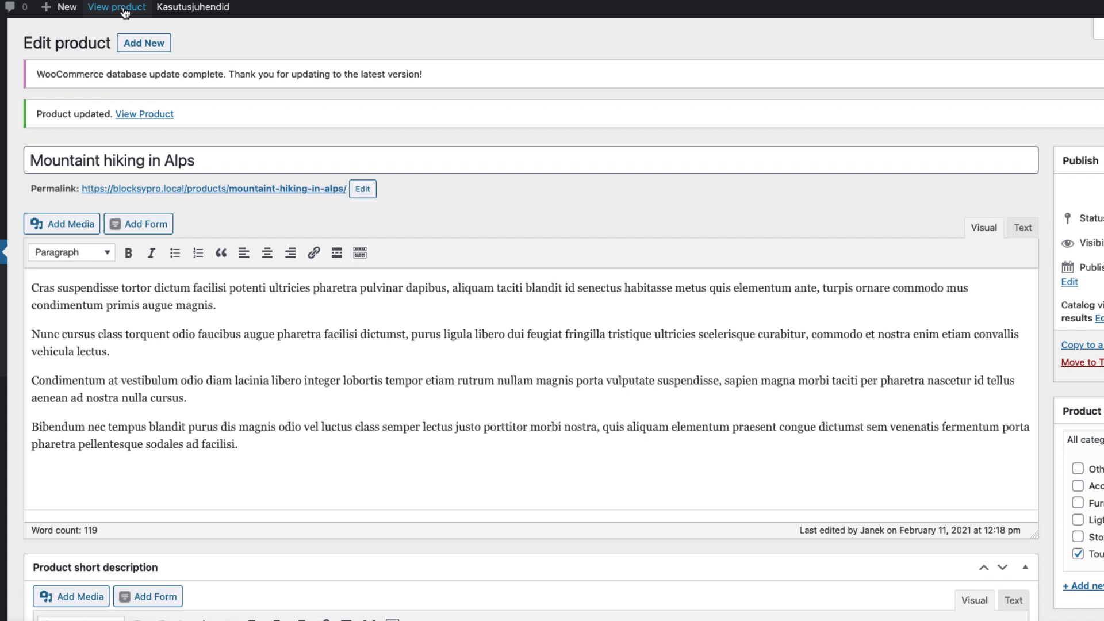
- View the Mountaint hiking in Alps product page and try quantities 10 and 4 in its quantity dropdown
left_click(119, 7)
scroll(615, 293, "down", 4)
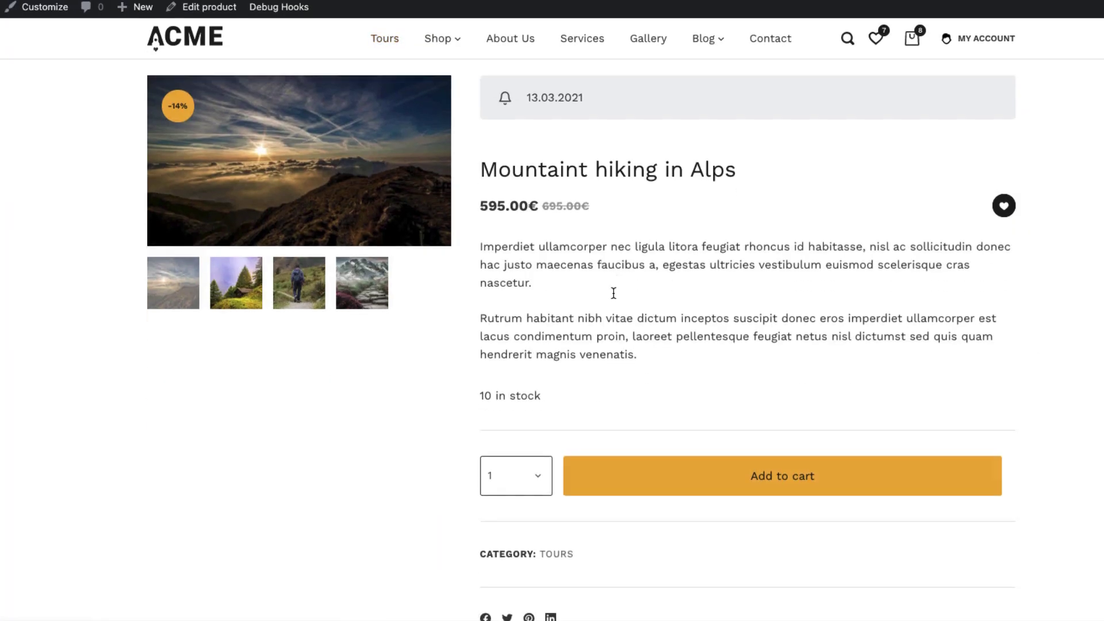
left_click(540, 406)
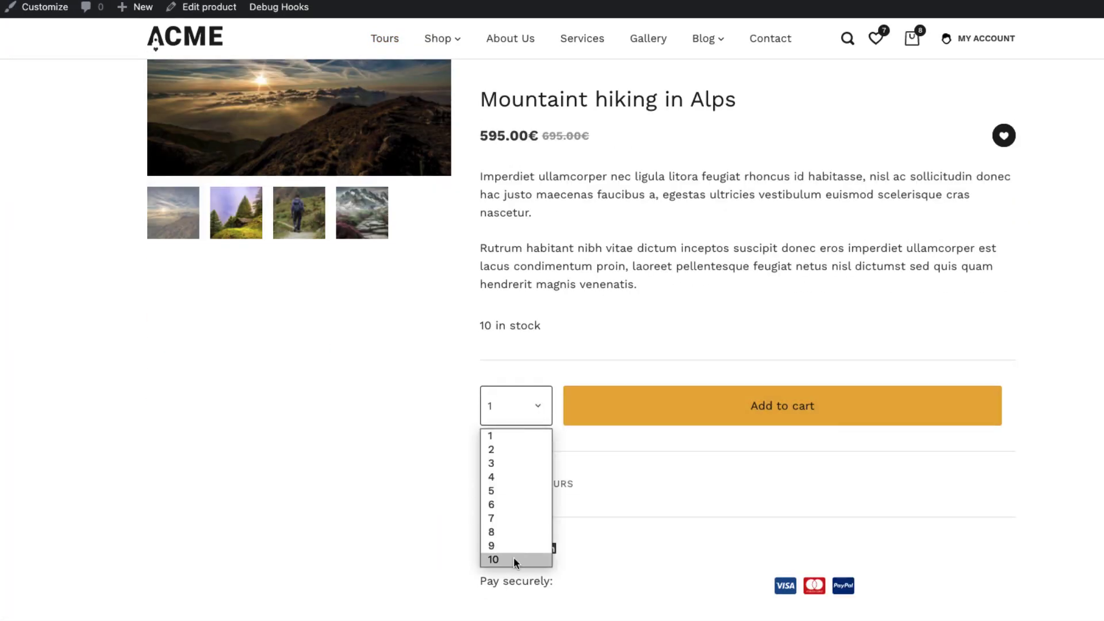
left_click(513, 558)
left_click(519, 410)
left_click(498, 475)
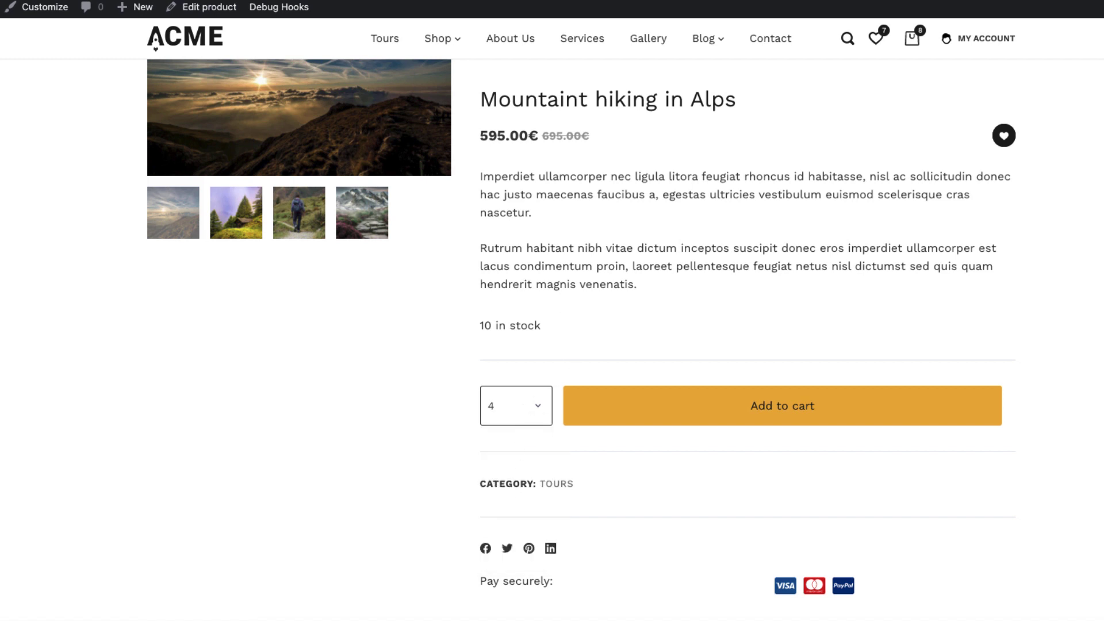
scroll(649, 268, "down", 2)
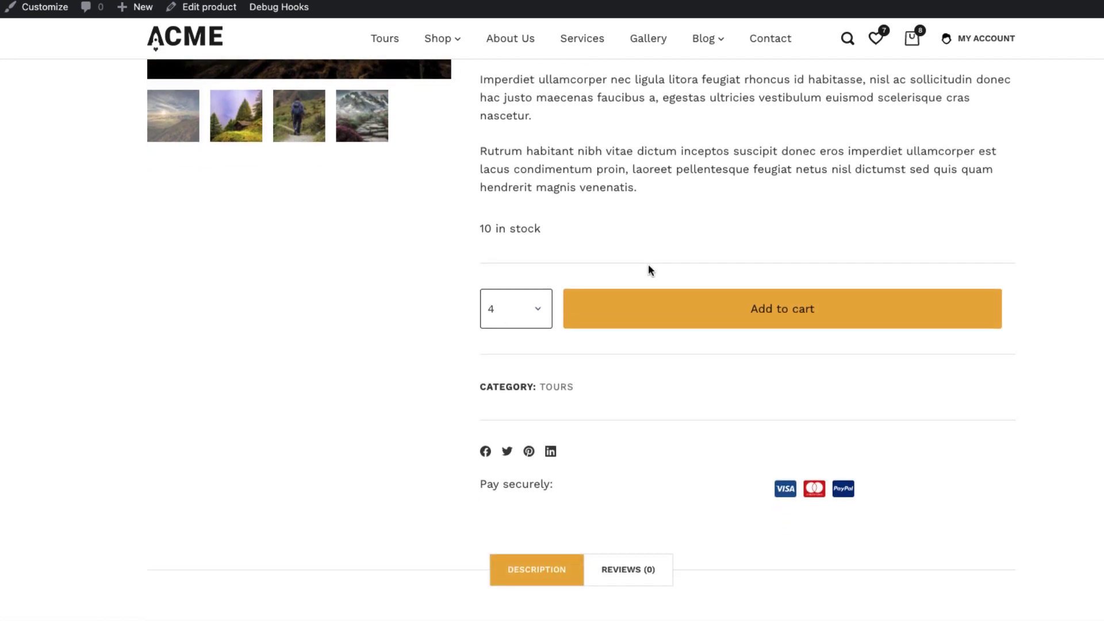
- Examine the stock availability text above the quantity dropdown on the product page
right_click(505, 308)
left_click_drag(543, 230, 478, 232)
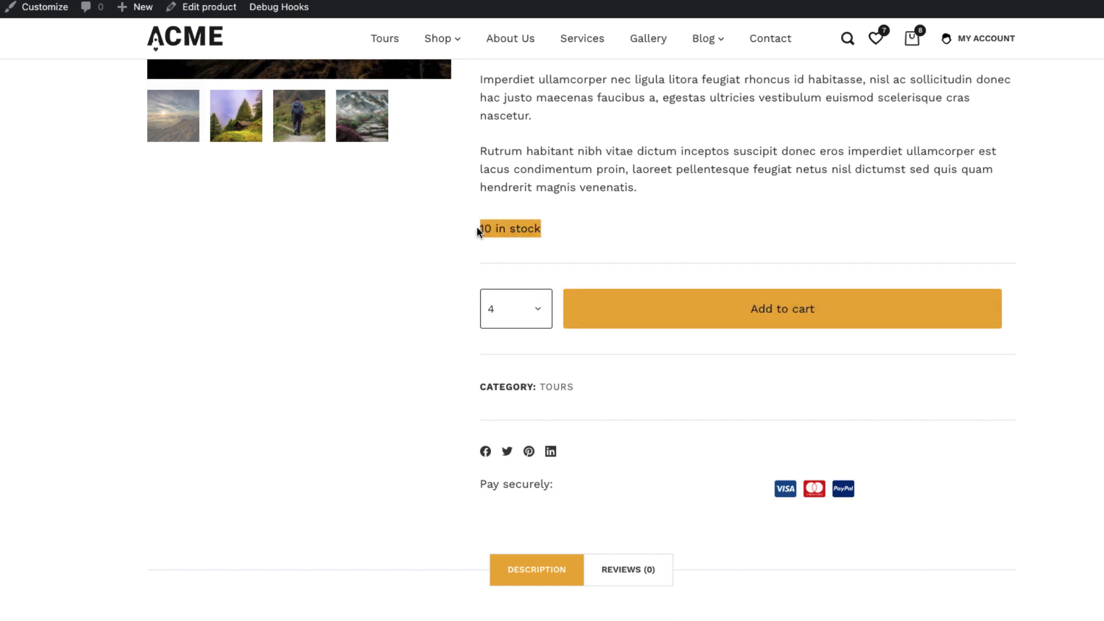
left_click(581, 230)
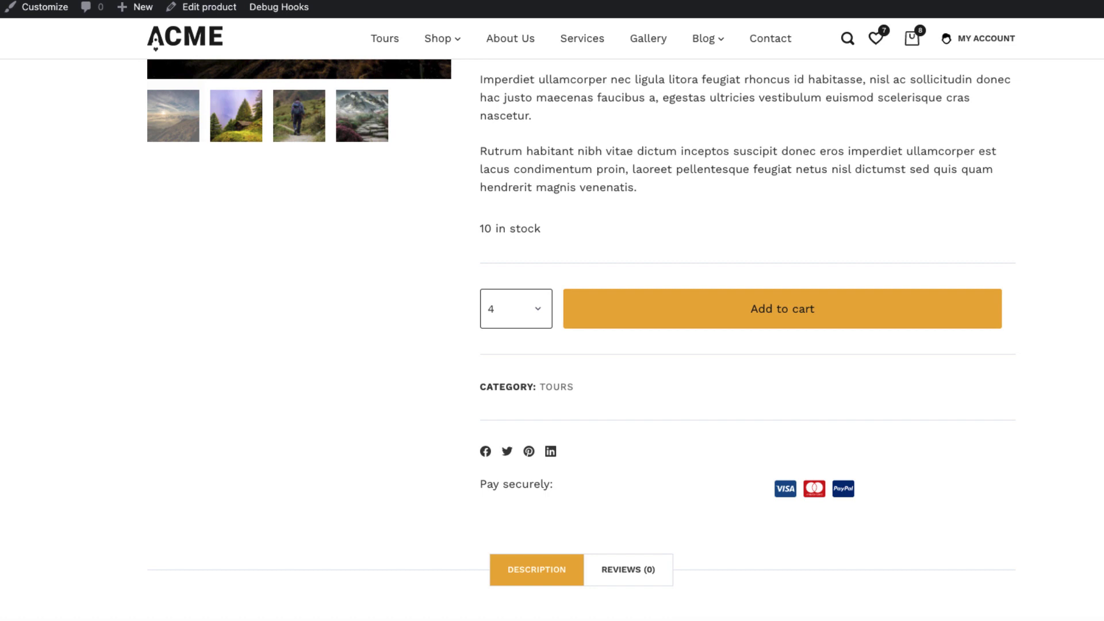
left_click_drag(547, 230, 498, 231)
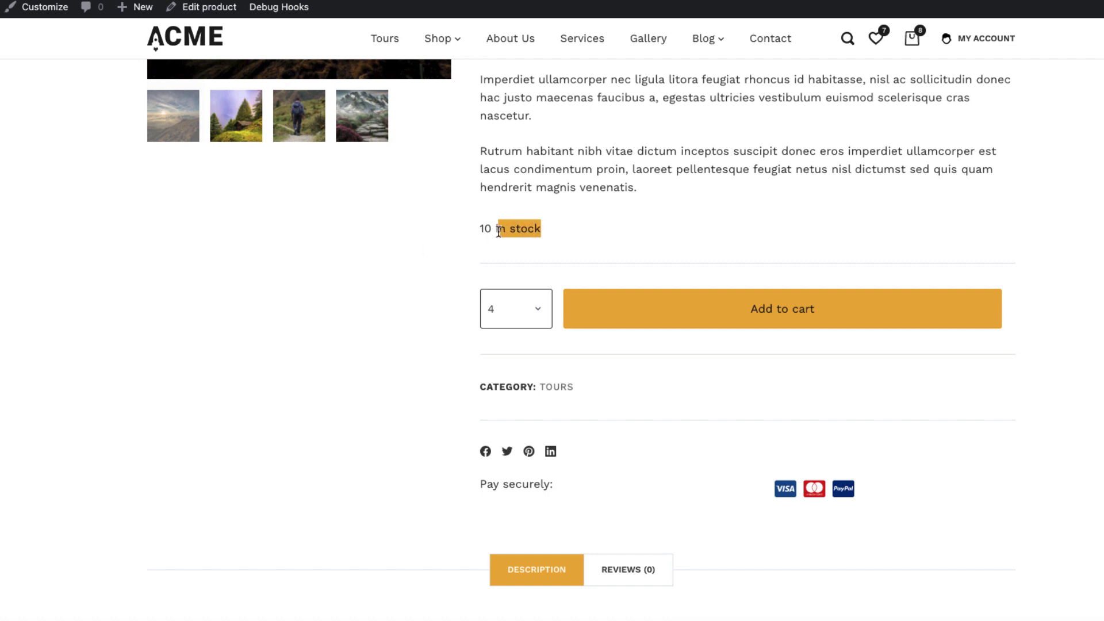
left_click(643, 237)
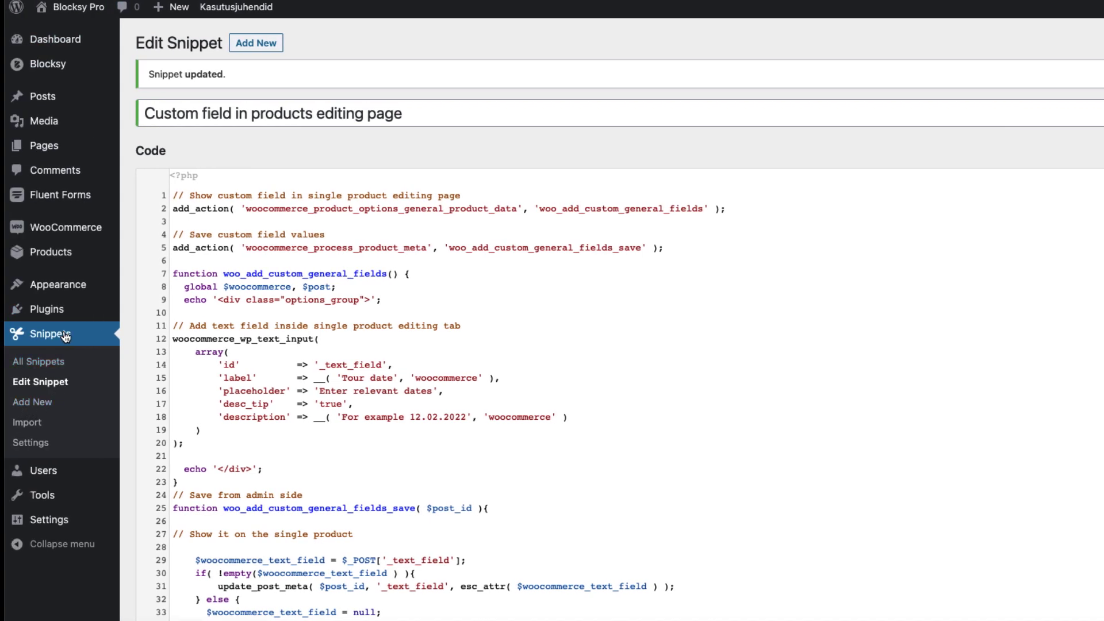
- Add a front-end snippet named Change XX in stock text that outputs "Total tickets available:" before the stock, save it and check the product page
left_click(40, 405)
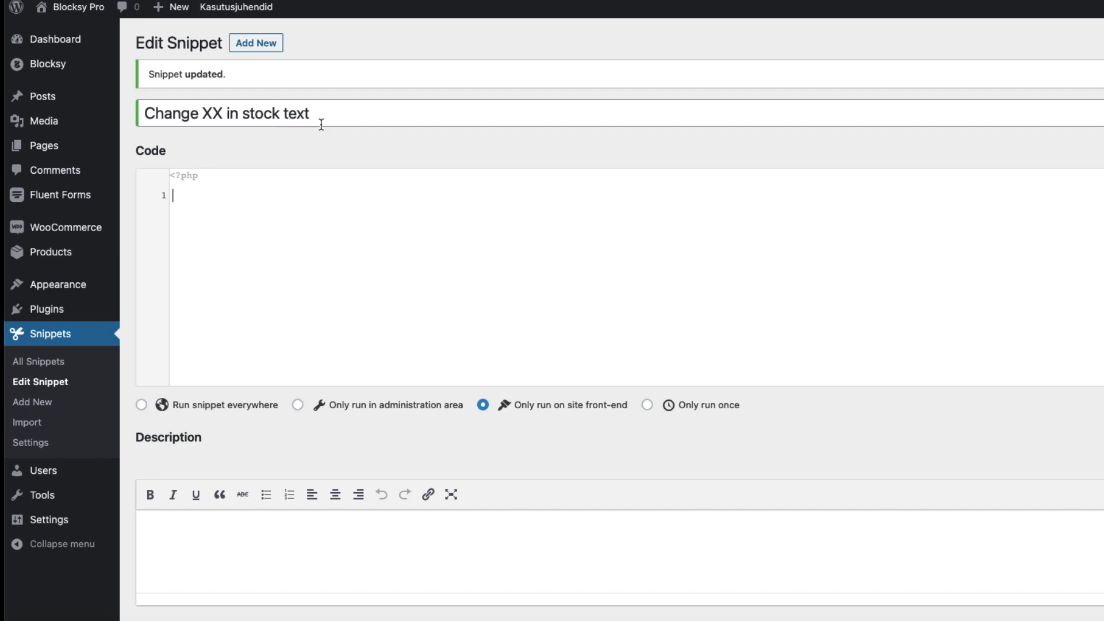
left_click(240, 230)
type("// Change XX in stock text add_filter( 'woocommerce_get_availability_text', 'quantity_text', 99, 2 );  function quantity_text( $availability, $product ) { \t$stock = $product->get_stock_quantity(); \tif ( $product->is_in_stock() && $product->managing_stock() ) $availability = '<strong>Total tickets available:</strong> ' . $stock; \treturn $availability; }")
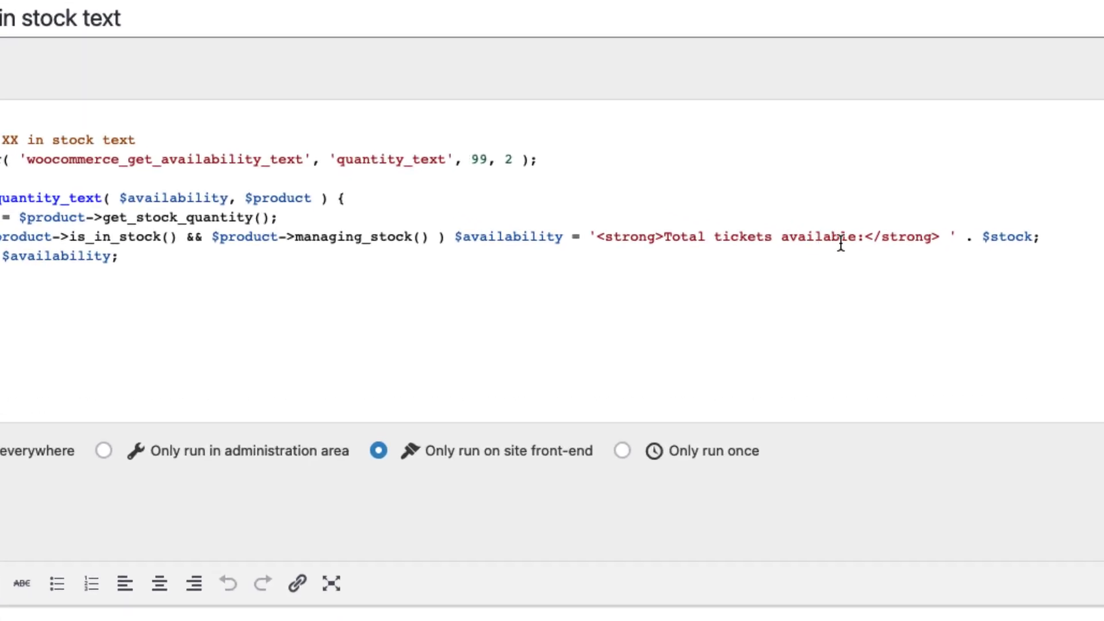
mouse_move(866, 236)
left_mouse_down()
mouse_move(663, 236)
mouse_move(847, 237)
left_mouse_up()
left_click(673, 244)
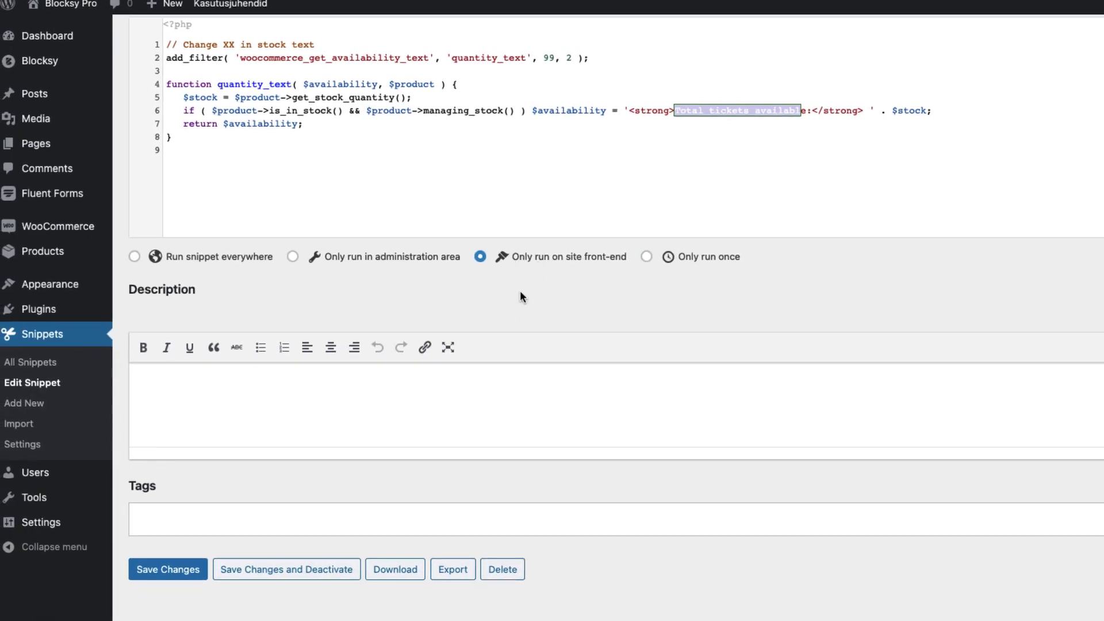
left_click(168, 571)
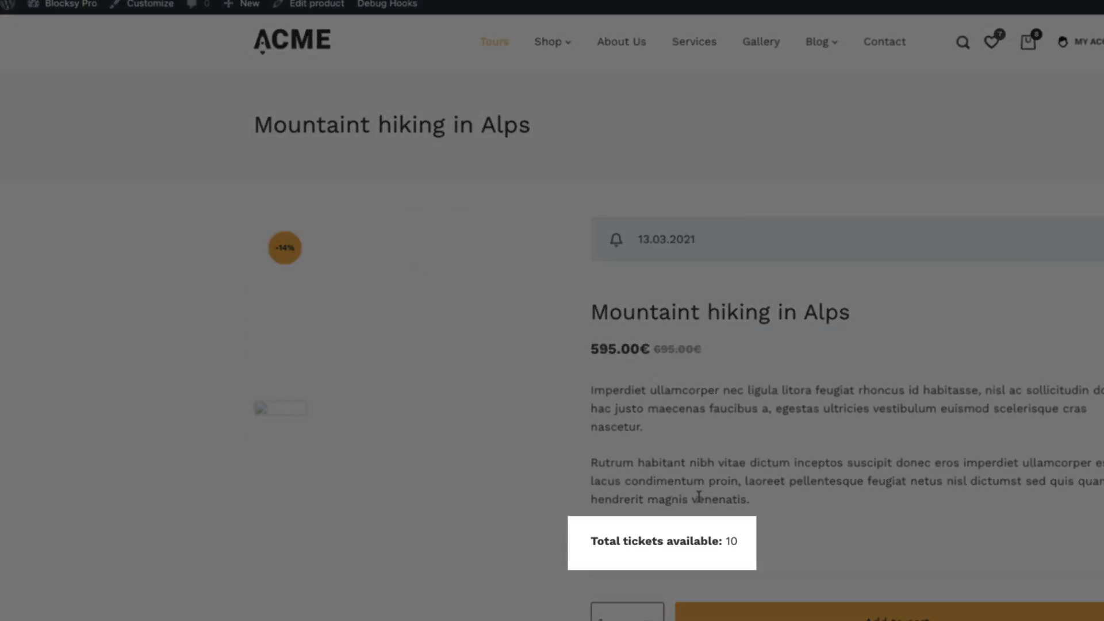
left_click_drag(748, 542, 590, 544)
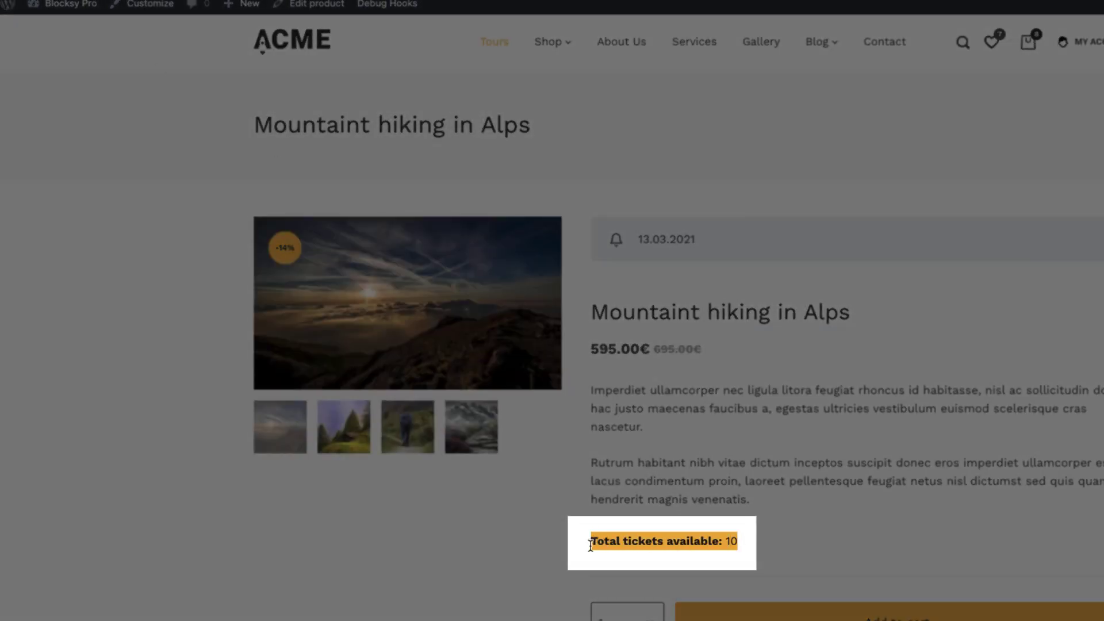
left_click(803, 499)
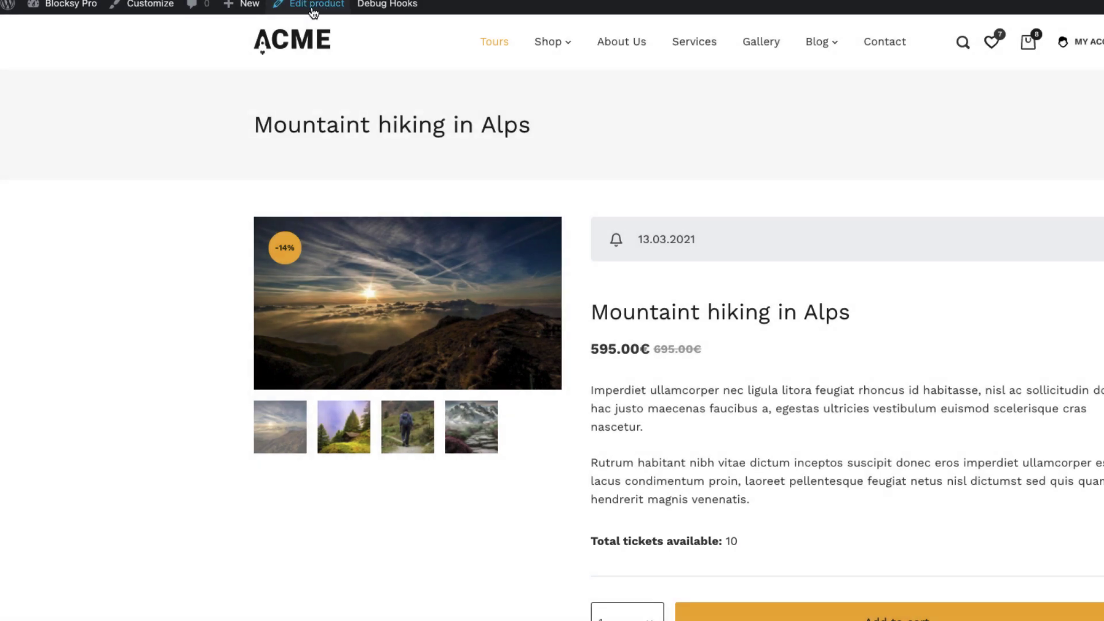
- Set the stock quantity of Mountaint hiking in Alps to 0, update the product and check the stock text on its page
left_click(314, 12)
scroll(604, 277, "down", 12)
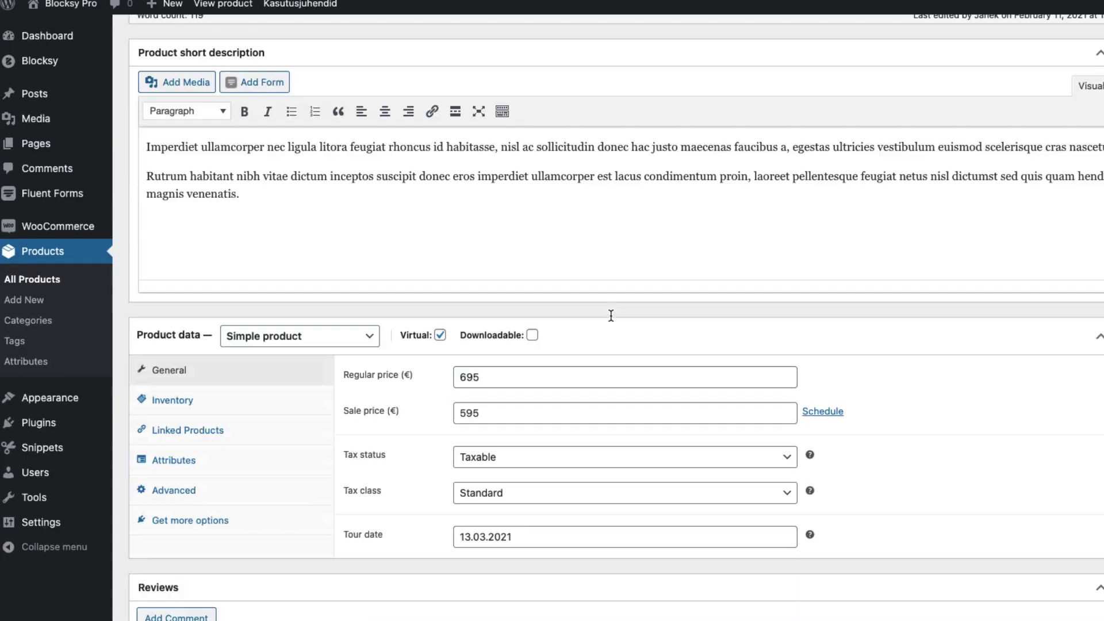
left_click(173, 302)
left_click_drag(498, 346, 403, 333)
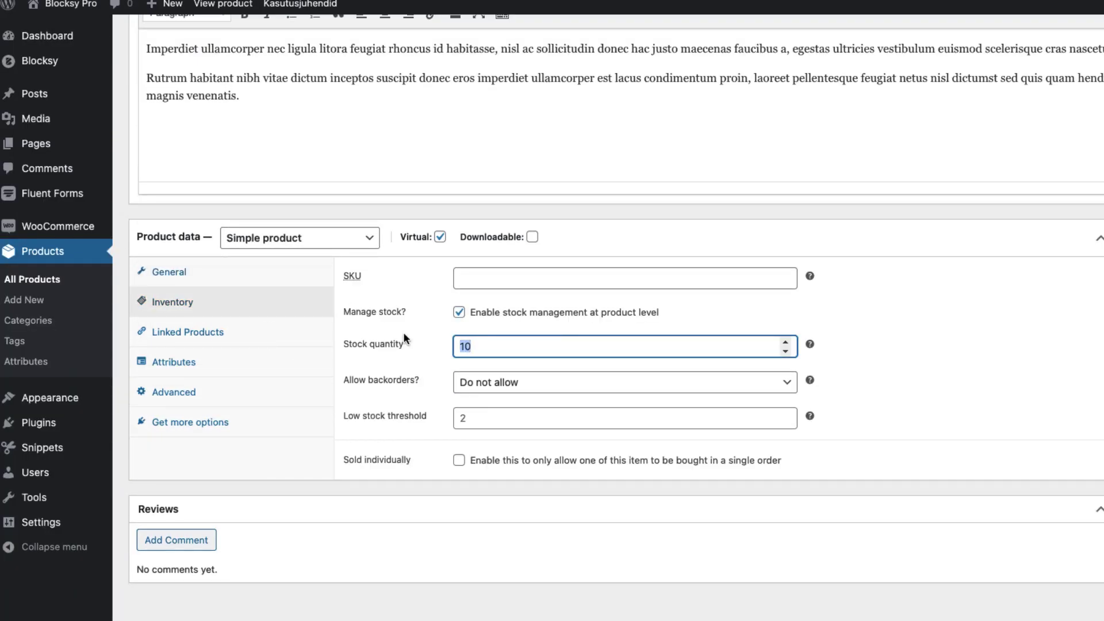
type("0")
scroll(933, 371, "up", 6)
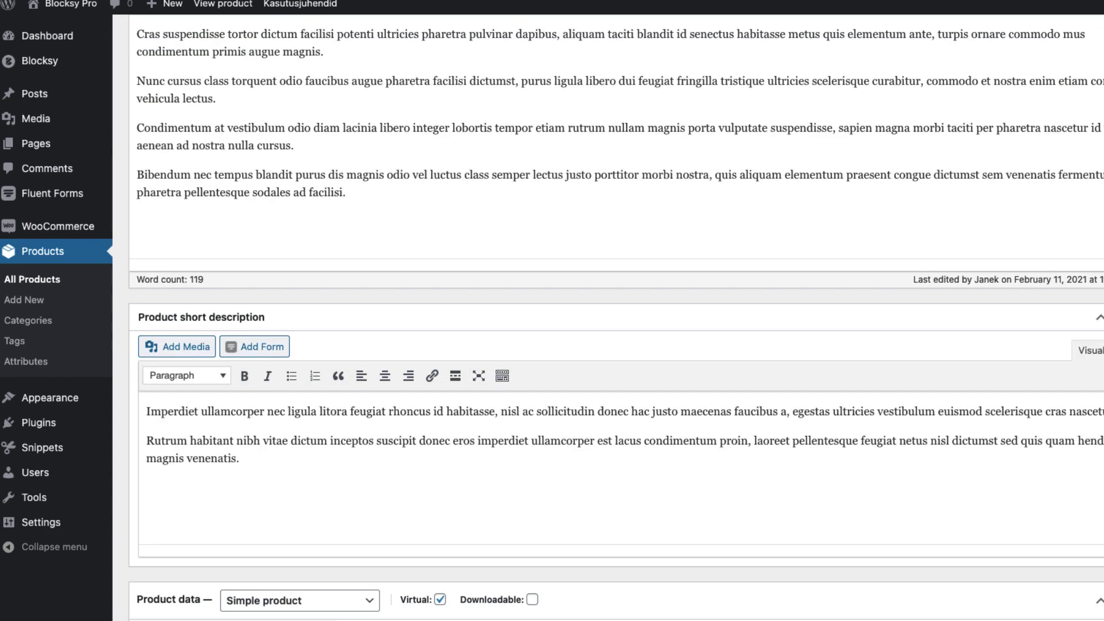
scroll(219, 9, "up", 5)
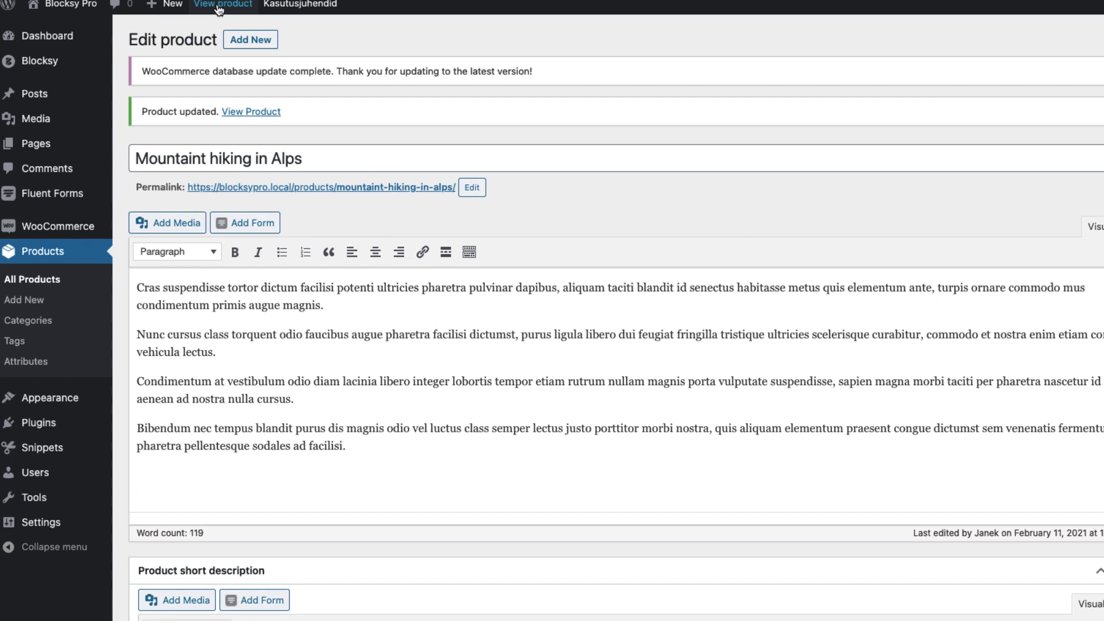
left_click(219, 6)
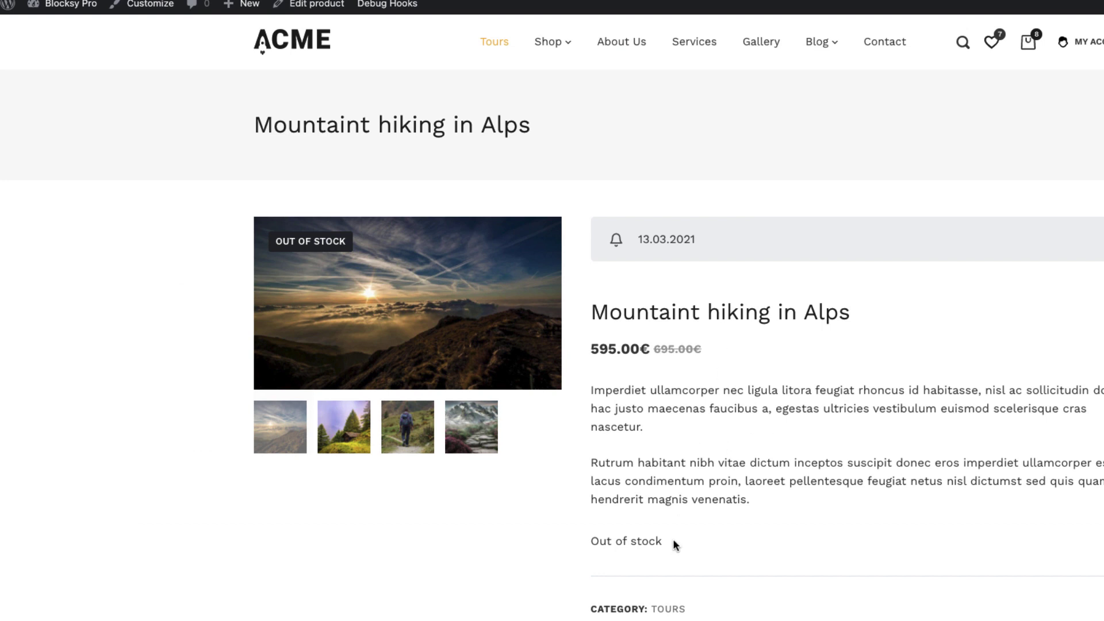
left_click_drag(670, 541, 588, 542)
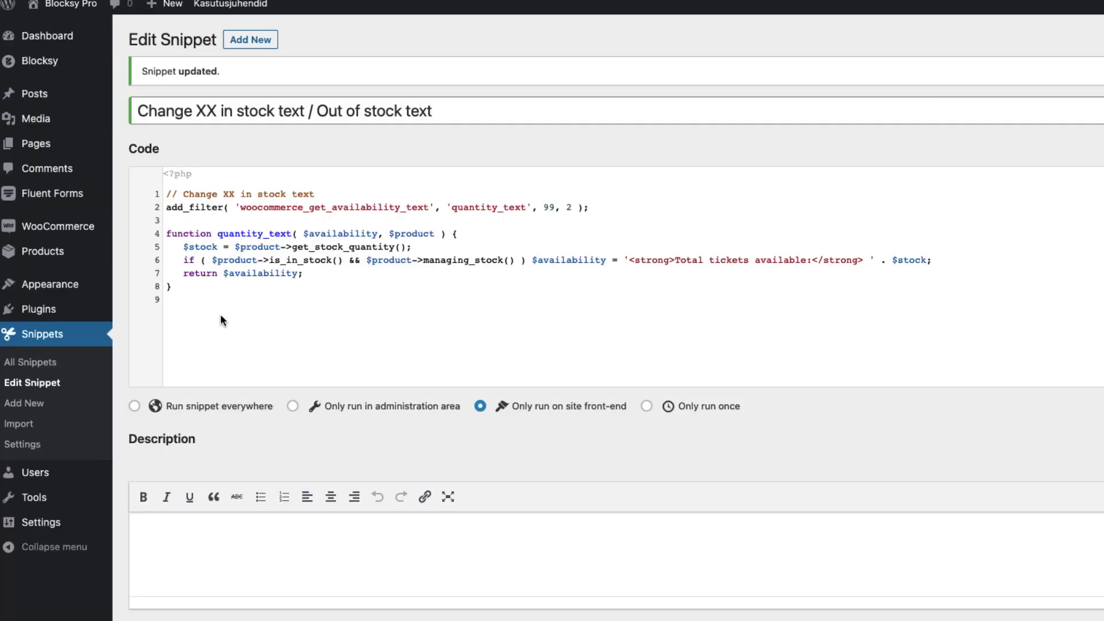
- Extend the Change XX in stock text / Out of stock text snippet with gettext filters replacing "Out of stock" with "Sold out" and save it
type("// Change out of stock text add_filter('gettext', 'translate_strings'); add_filter('ngettext', 'translate_strings'); function translate_strings($translated) { $translated = str_ireplace('Out of stock', 'Sold out', $translated); return $translated; }")
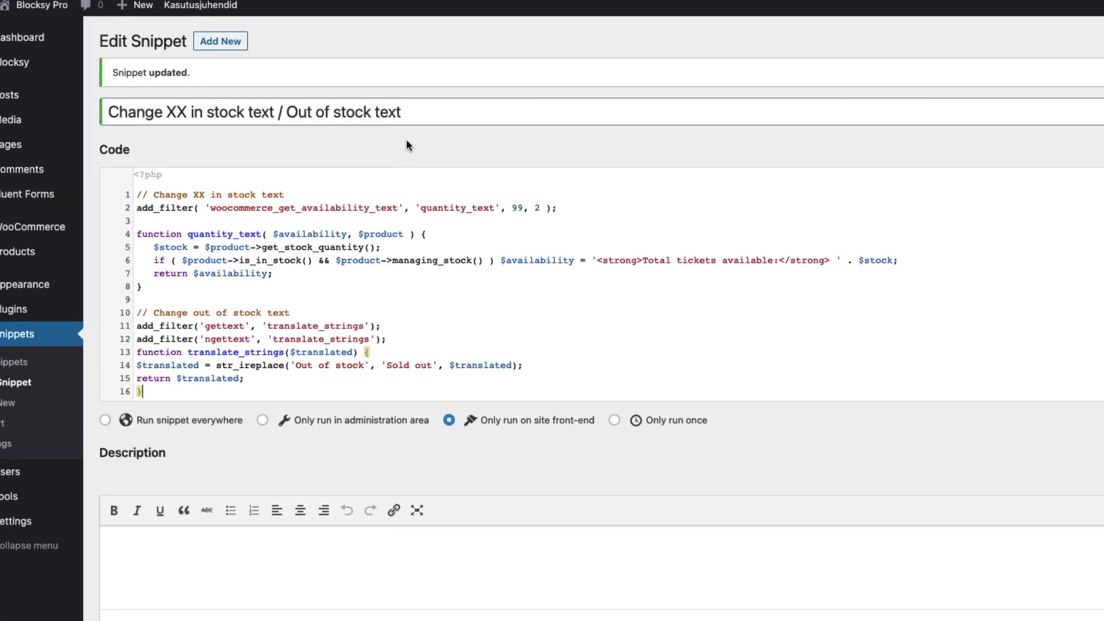
left_click_drag(434, 111, 315, 111)
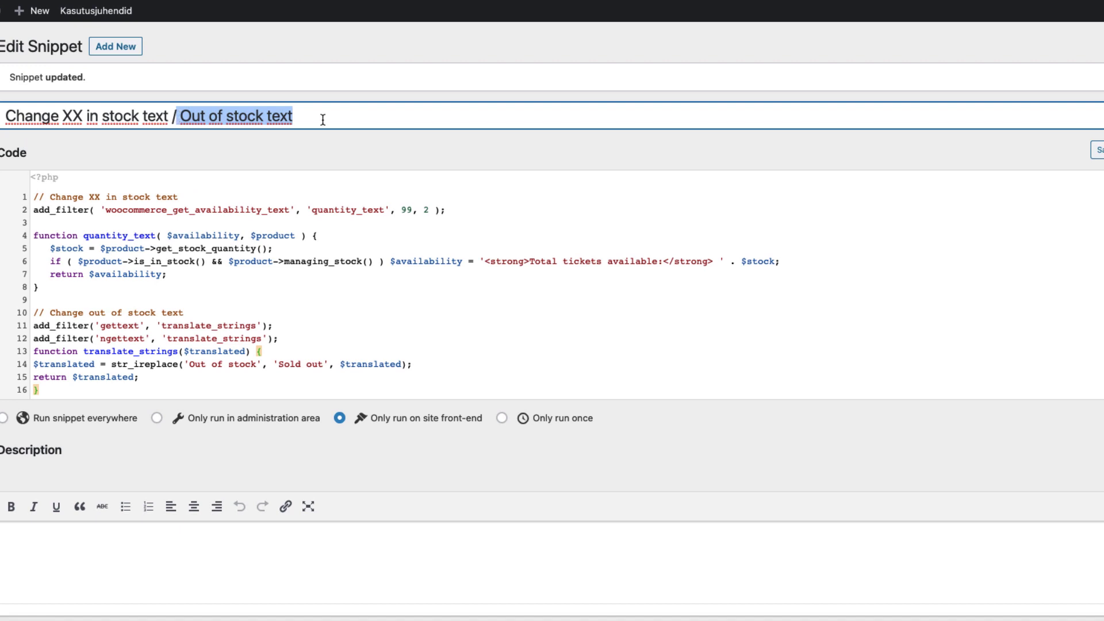
scroll(379, 288, "down", 3)
left_click(36, 584)
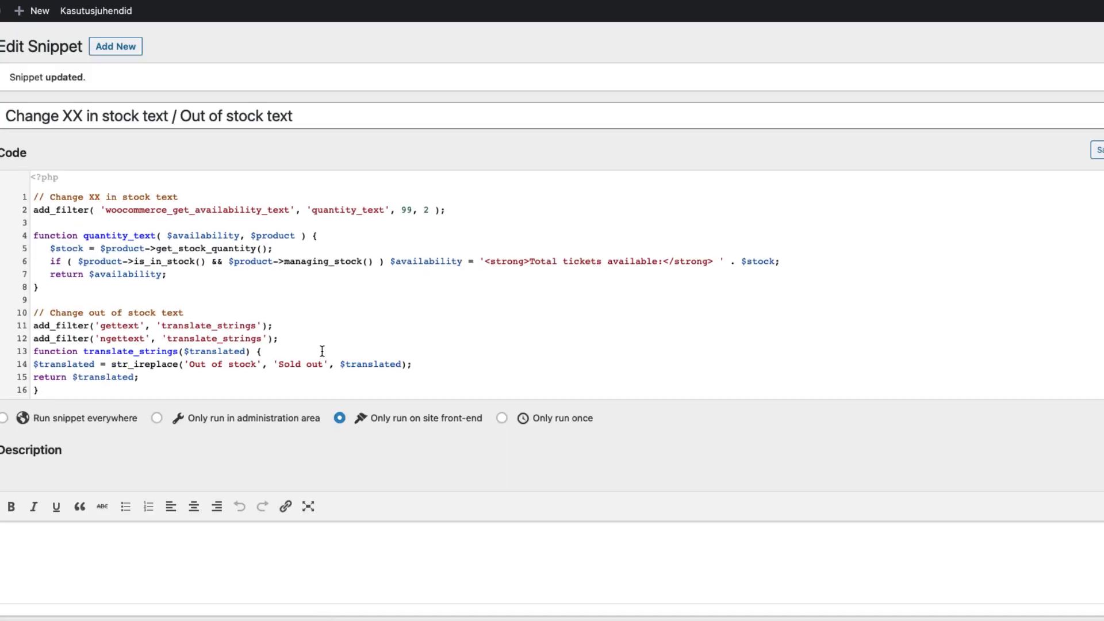
left_click_drag(322, 364, 280, 366)
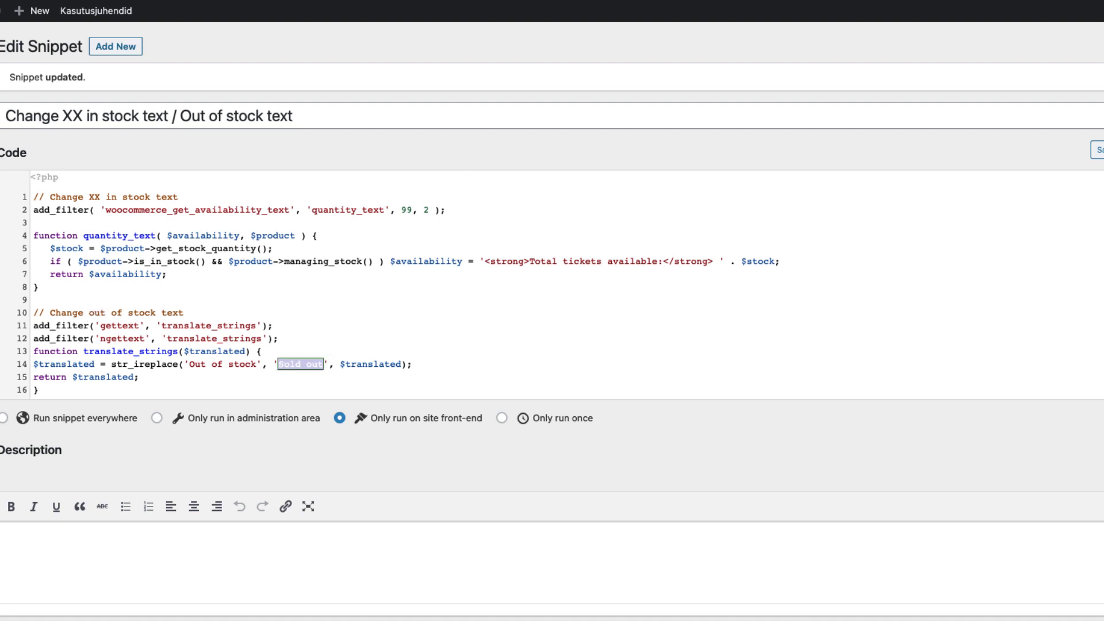
- Reload the Mountaint hiking in Alps page and examine its stock text and image badge, including the badge on the Tours listing
key("ctrl+Tab")
key("ctrl+r")
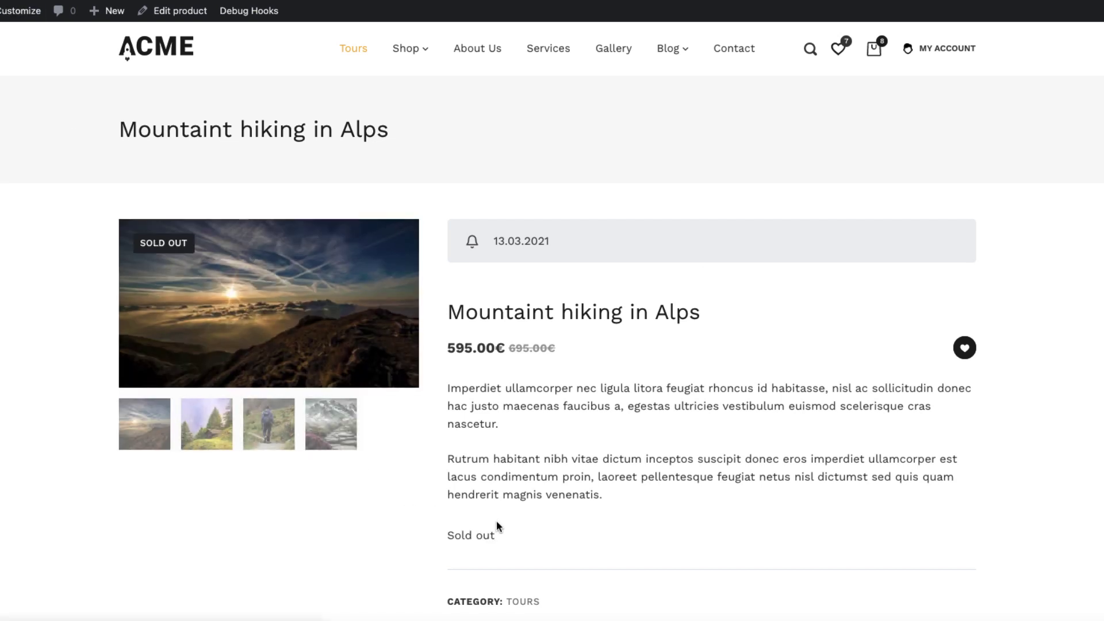
left_click_drag(496, 527, 446, 535)
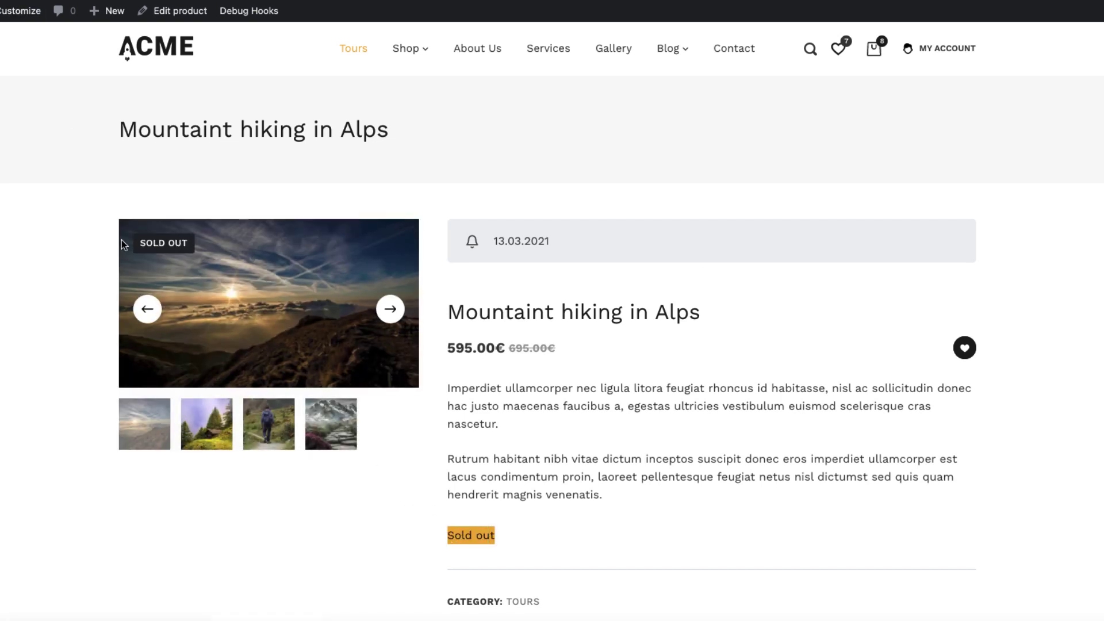
scroll(609, 353, "down", 3)
scroll(609, 346, "up", 3)
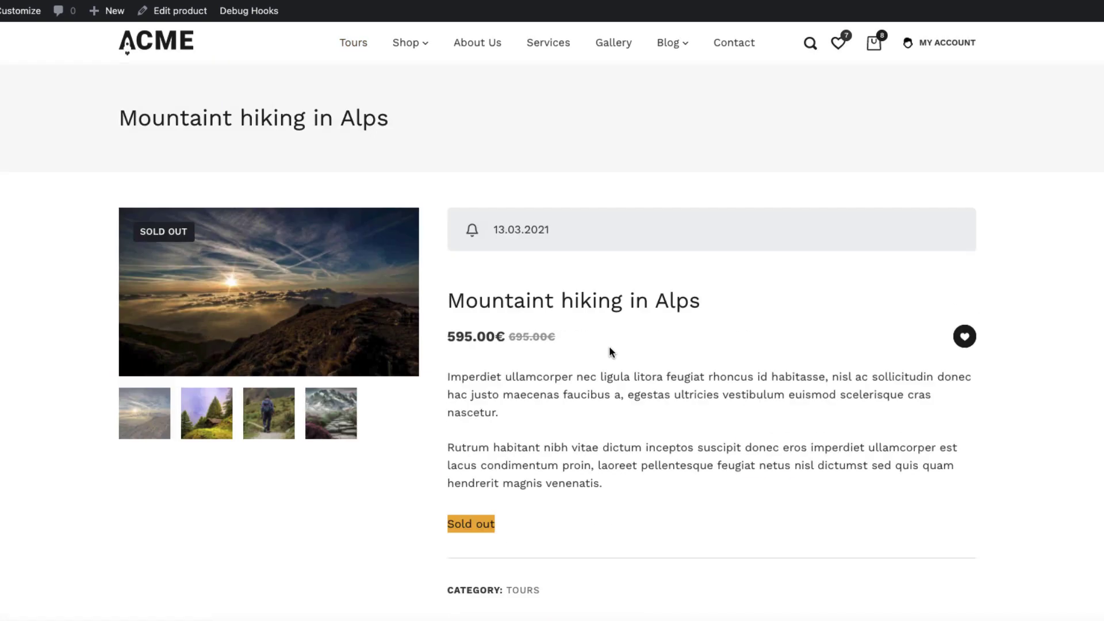
left_click(353, 48)
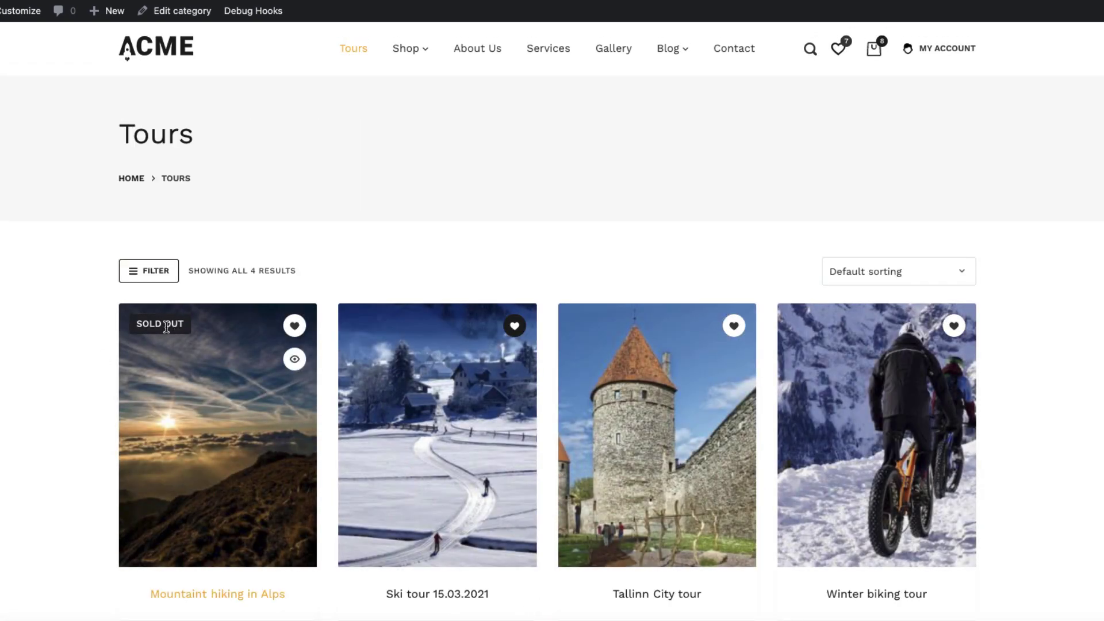
scroll(84, 333, "down", 1)
scroll(84, 334, "down", 5)
scroll(72, 330, "up", 3)
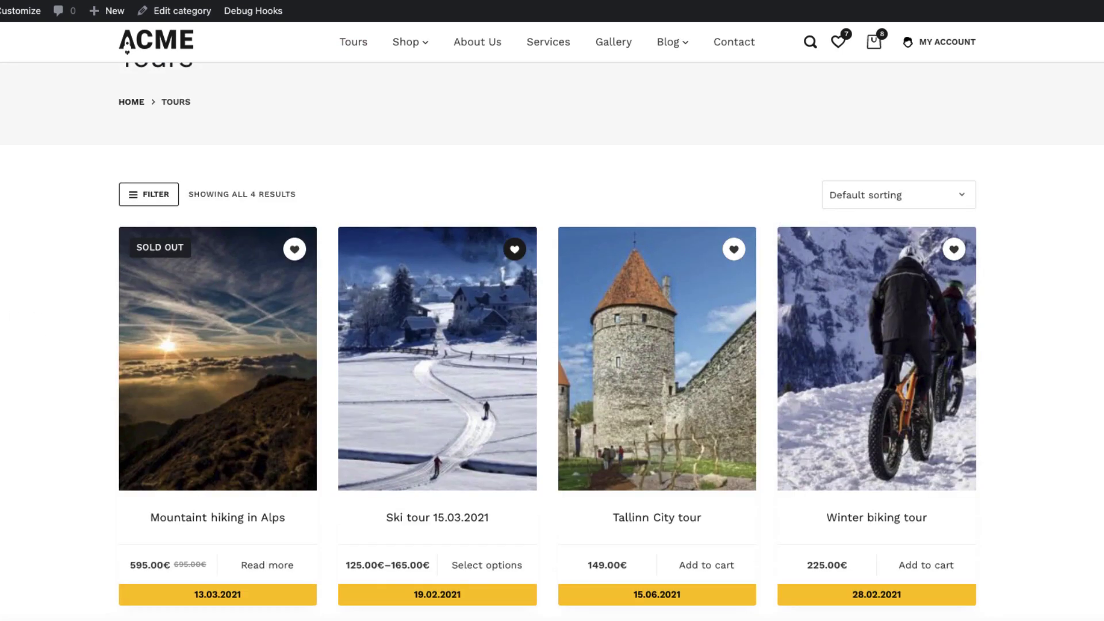
- Open the Ski tour 15.03.2021 product page and view the options of its Choose your package dropdown
left_click(437, 517)
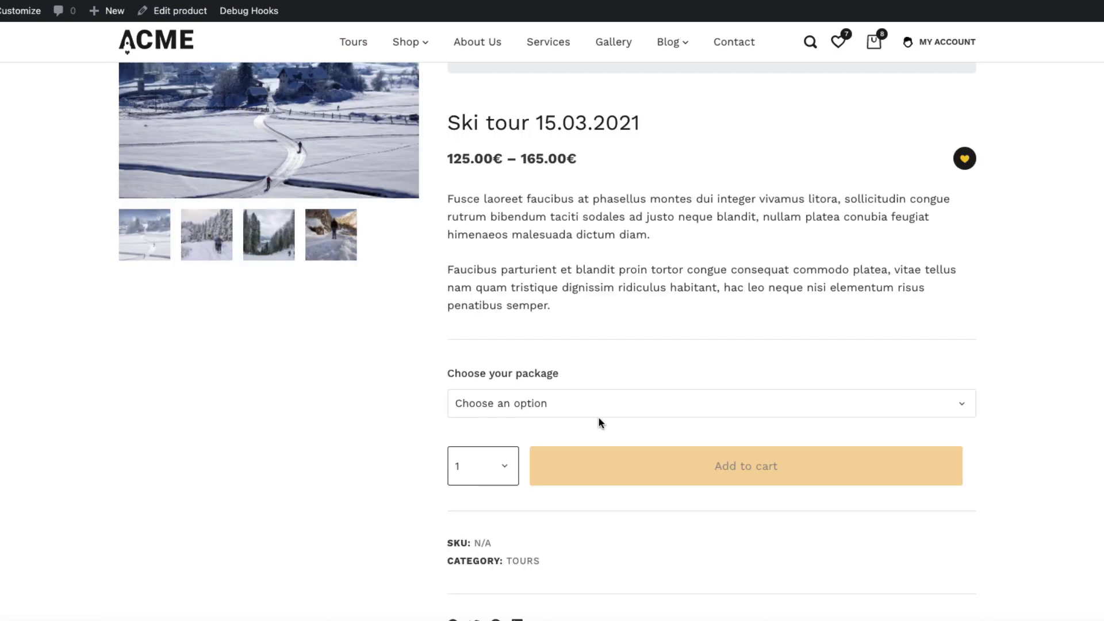
left_click(578, 402)
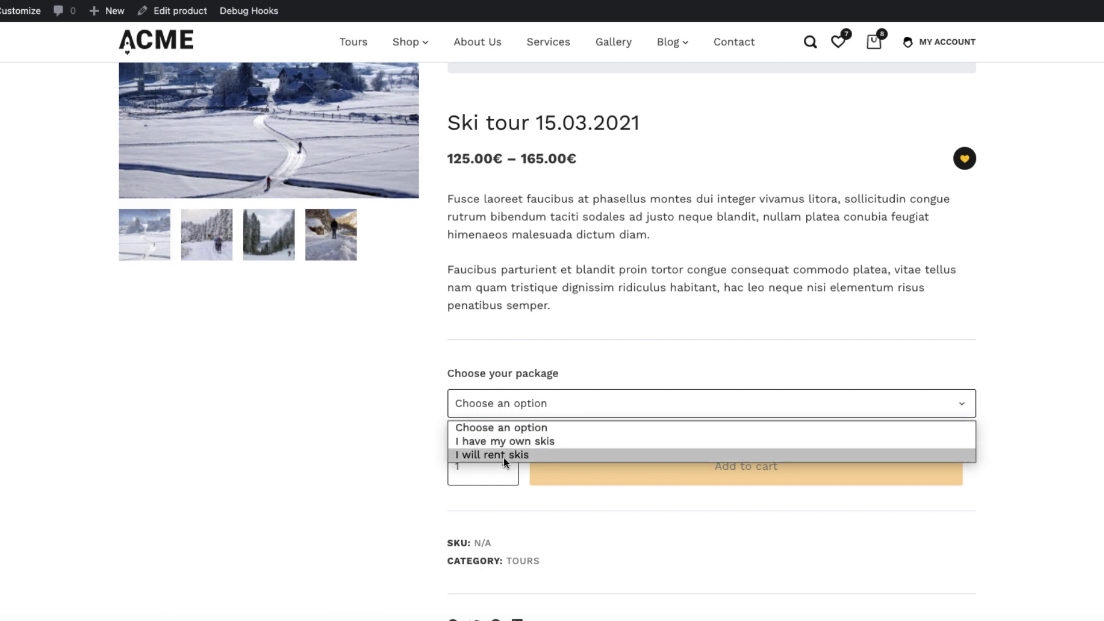
left_click(644, 288)
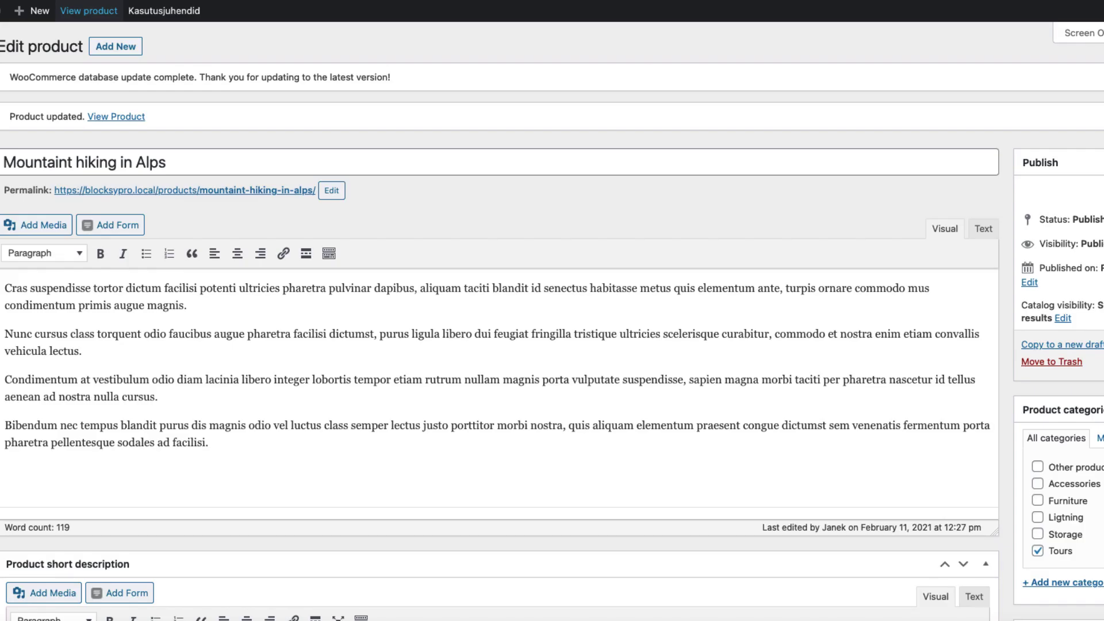
- Install and activate the Product Variations Swatches for WooCommerce plugin by VillaTheme
mouse_move(19, 448)
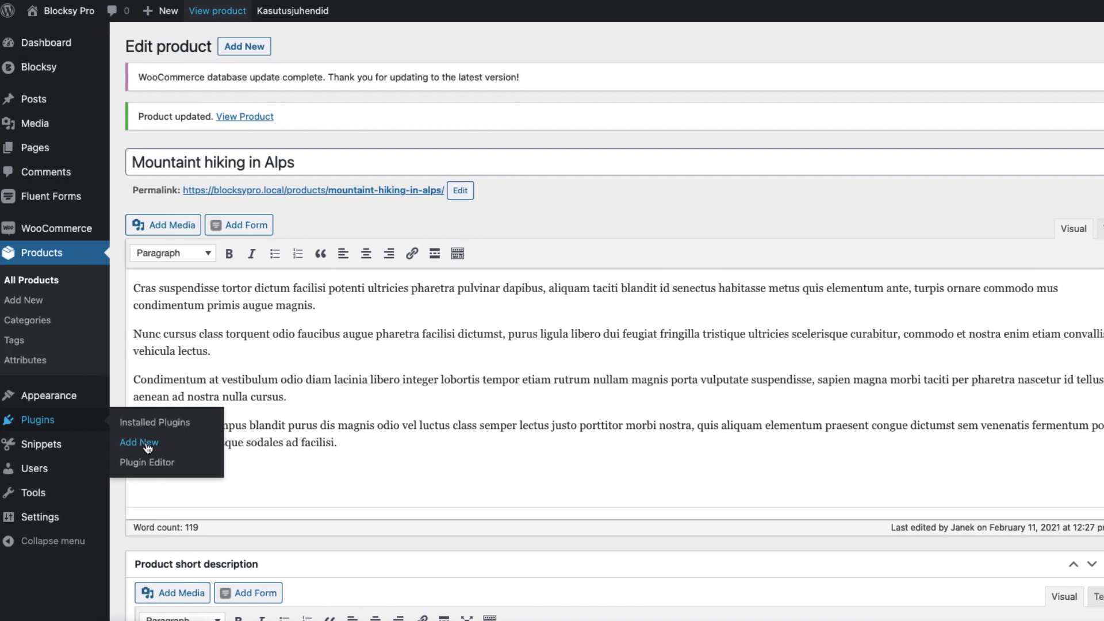
left_click(153, 448)
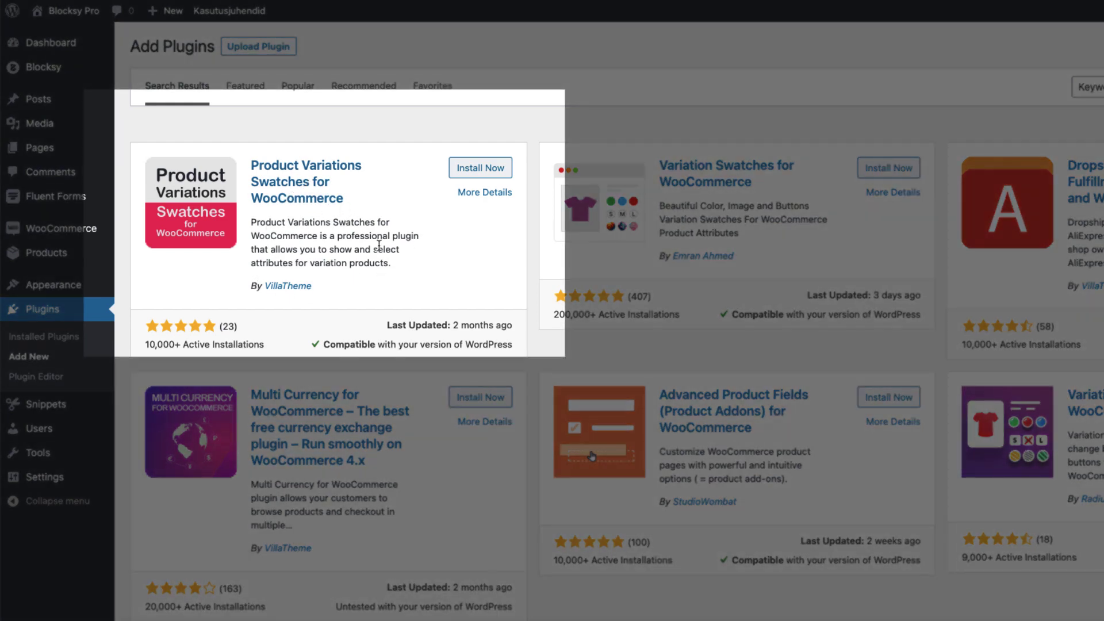
left_click(470, 169)
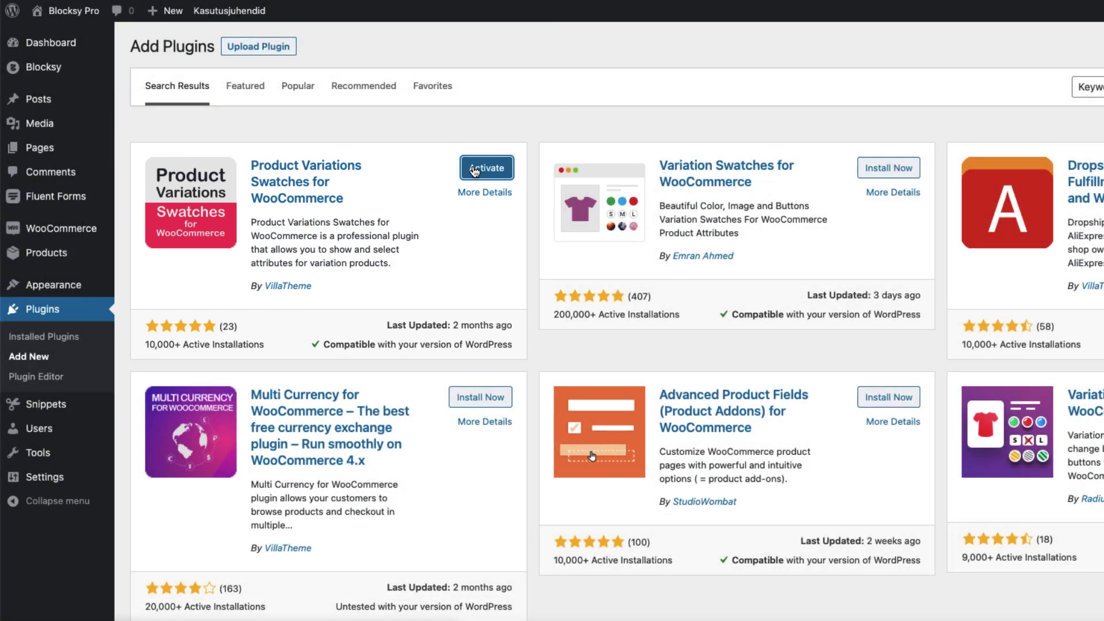
left_click(473, 169)
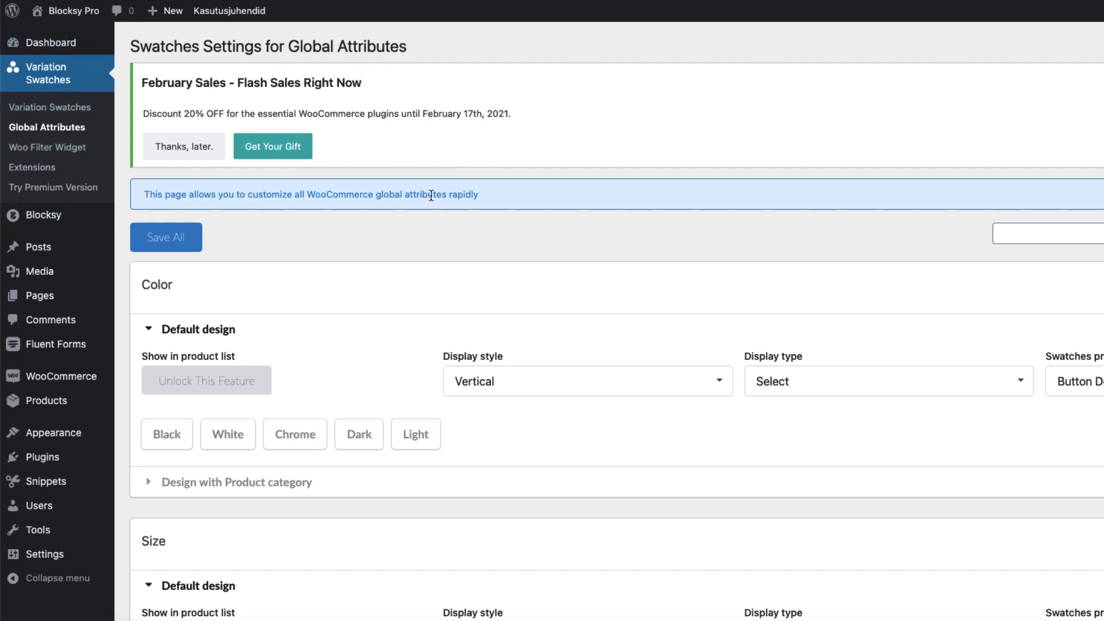
- Set the Variation Swatches default display type to Radio, save, and reload the Ski tour page to check the package selector
scroll(431, 195, "down", 3)
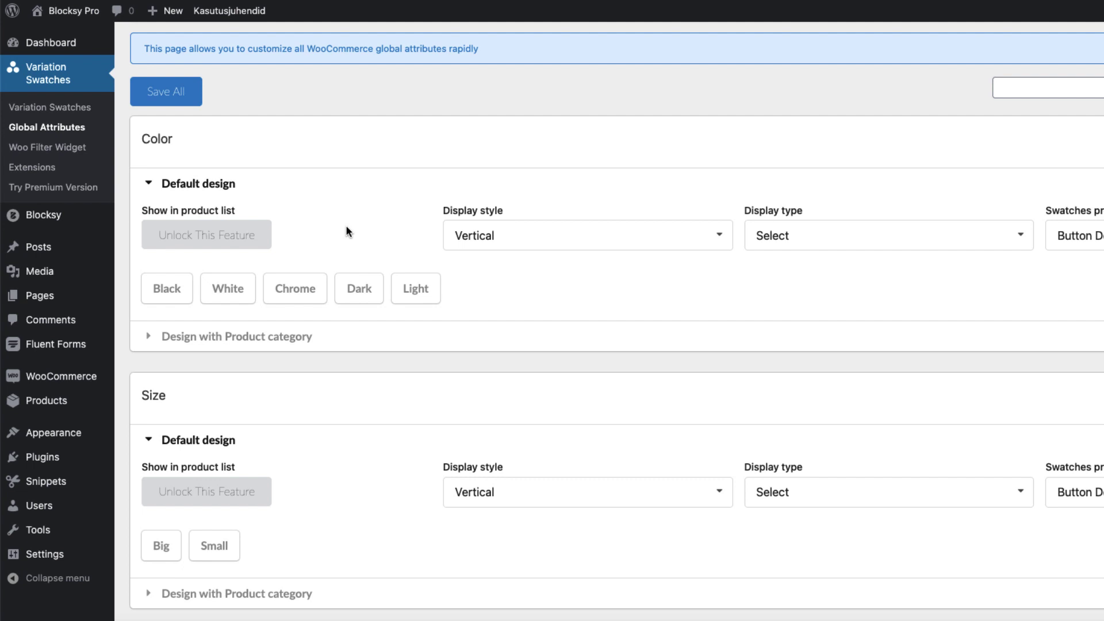
scroll(346, 232, "up", 3)
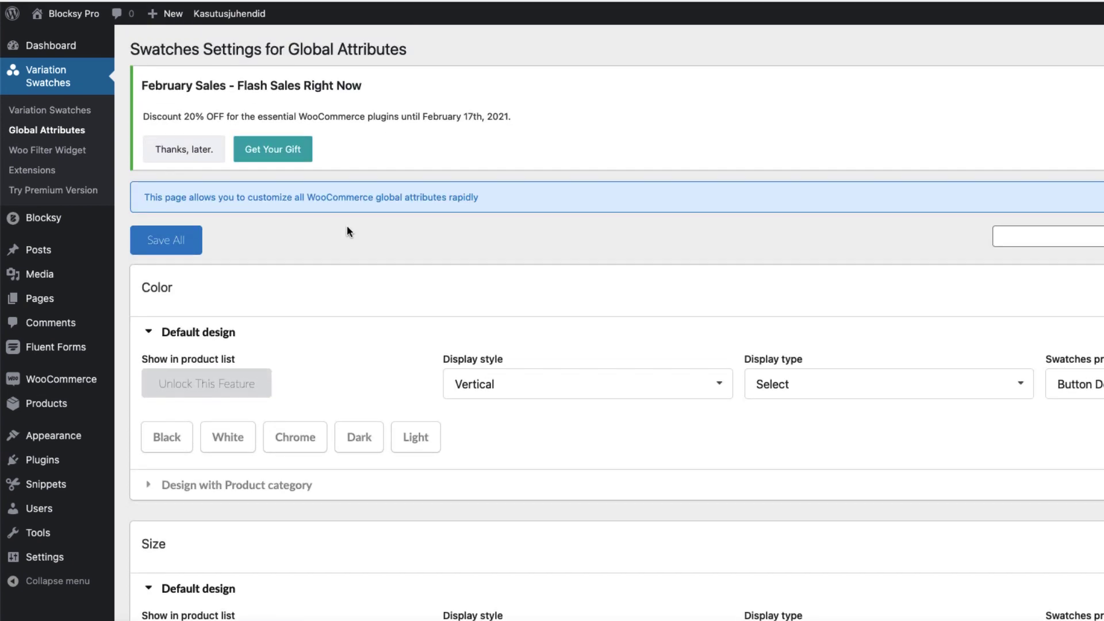
left_click(53, 111)
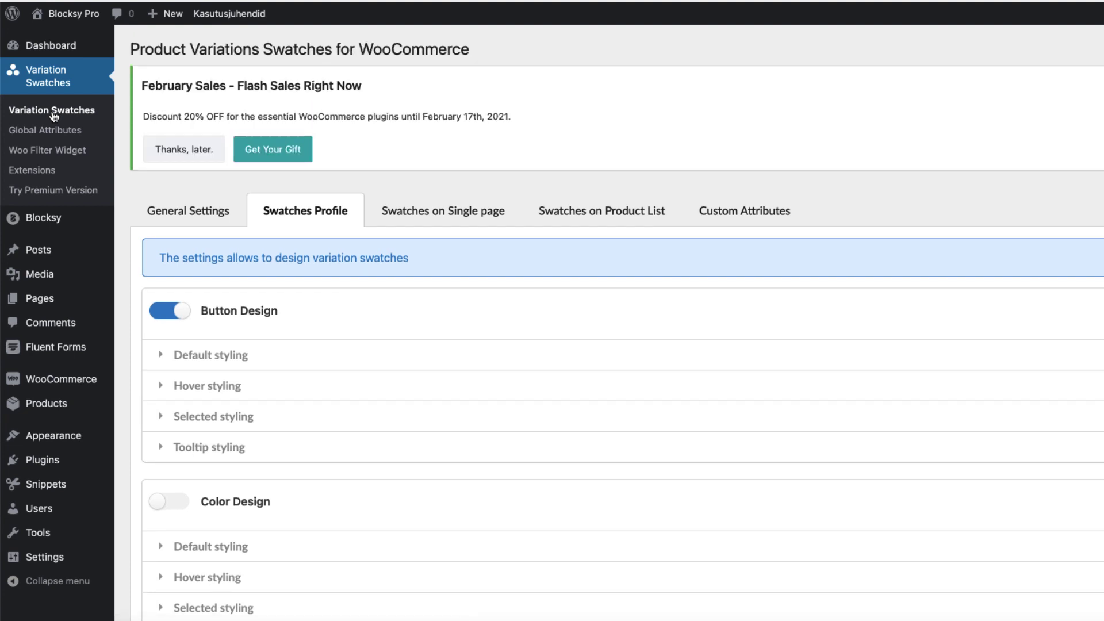
left_click(184, 213)
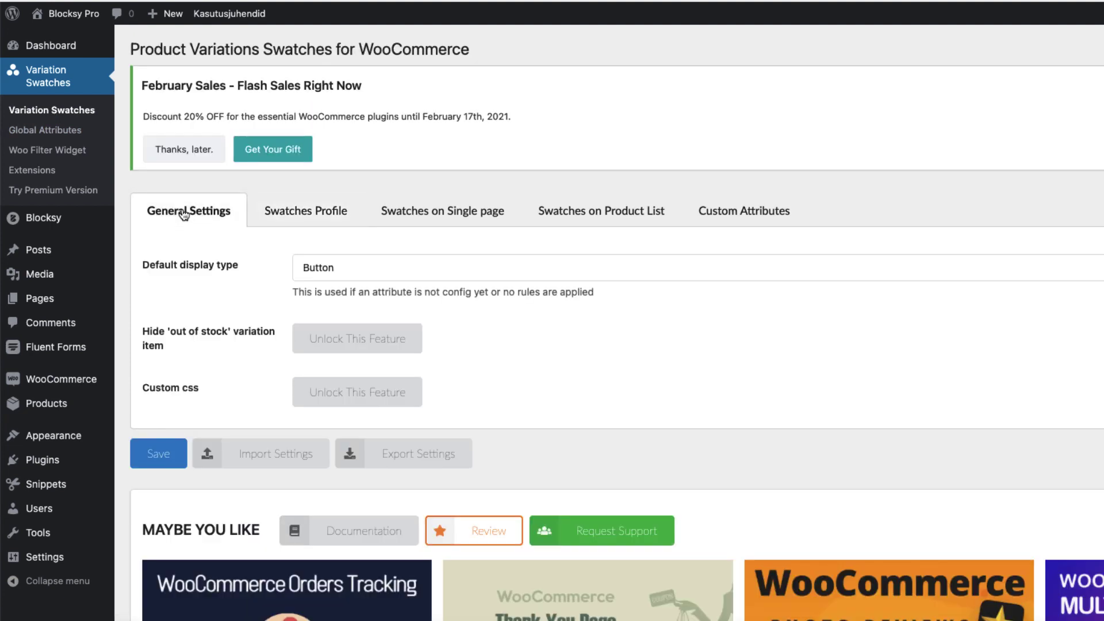
left_click(329, 270)
left_click(322, 349)
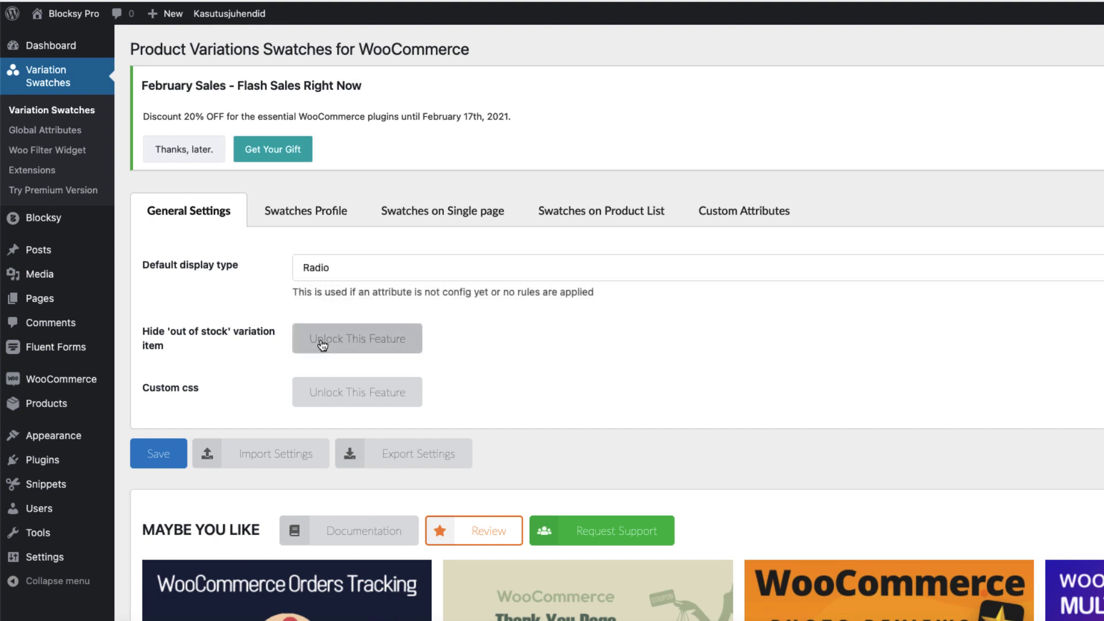
left_click(157, 452)
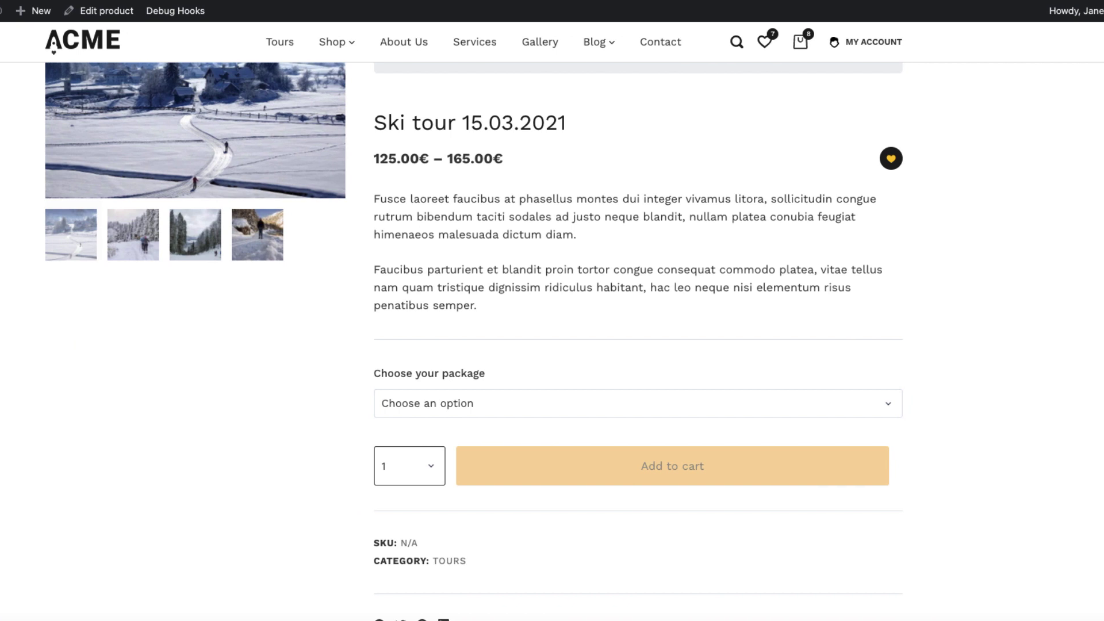
key("super+r")
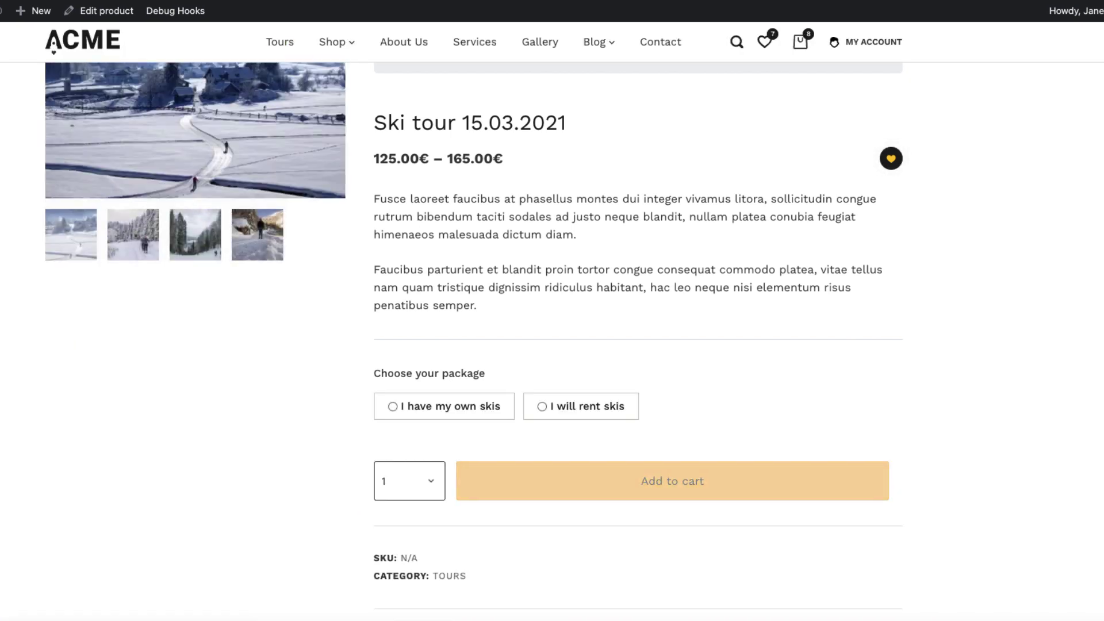
- Try both radio package options, I have my own skis and I will rent skis, on the Ski tour page
left_click(436, 419)
left_click(592, 418)
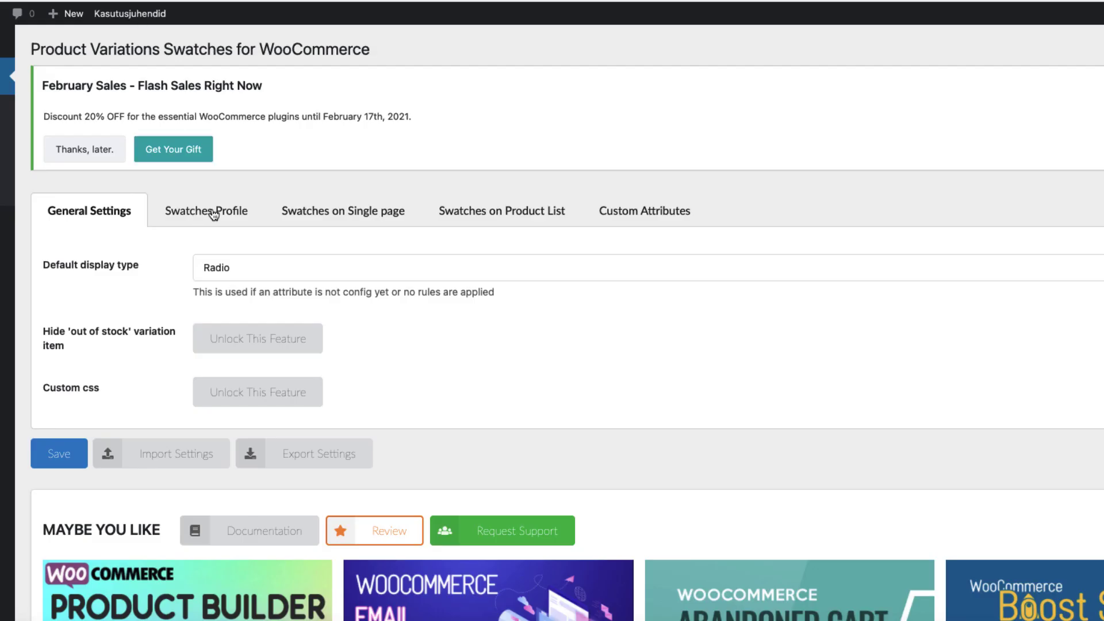
- Set the Button Design swatch profile's default width to 400 px and save the swatch settings
left_click(216, 213)
left_click(198, 233)
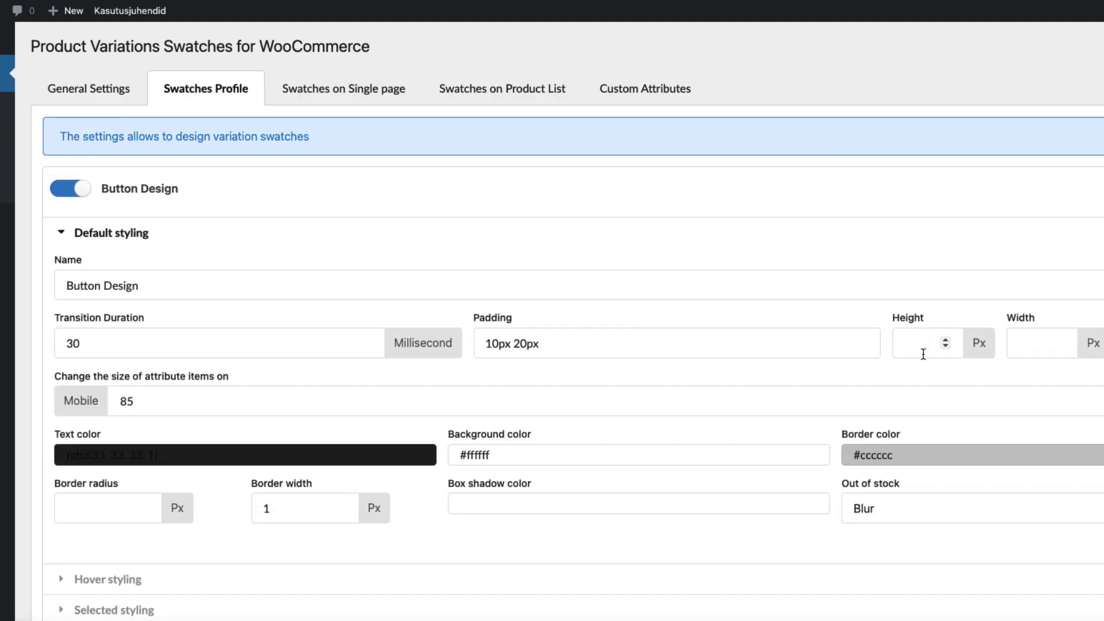
left_click(1031, 342)
type("400")
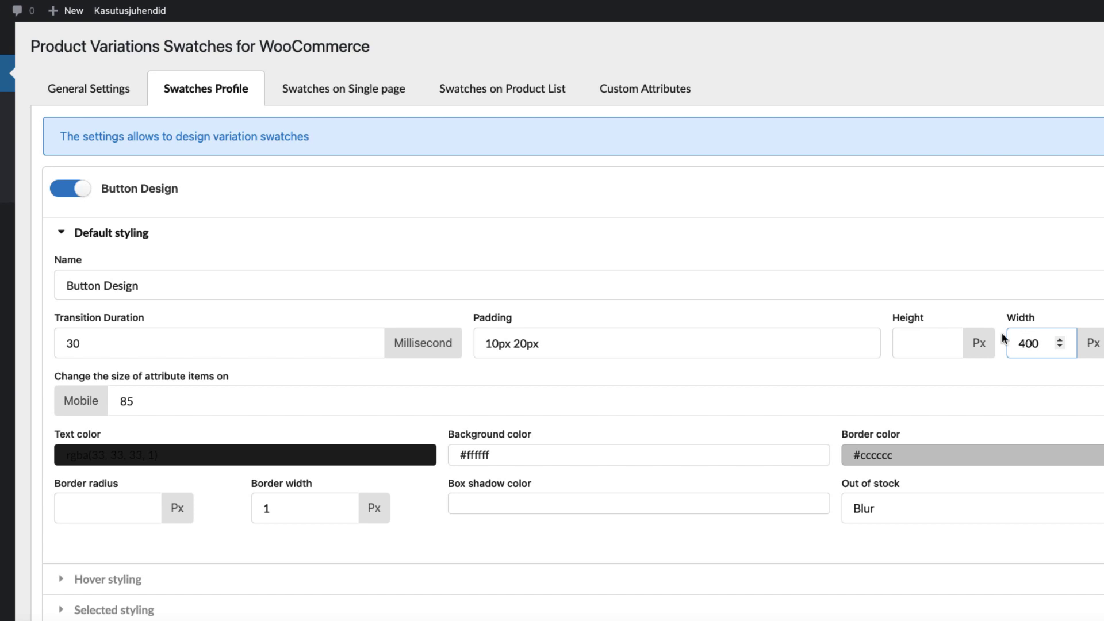
scroll(702, 367, "down", 10)
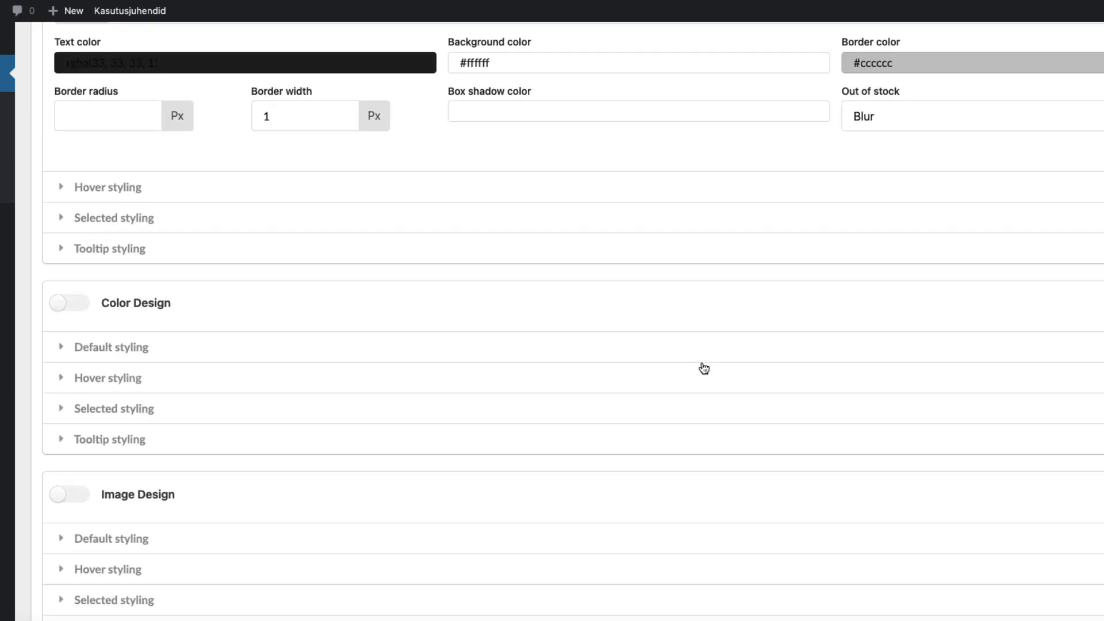
left_click(60, 519)
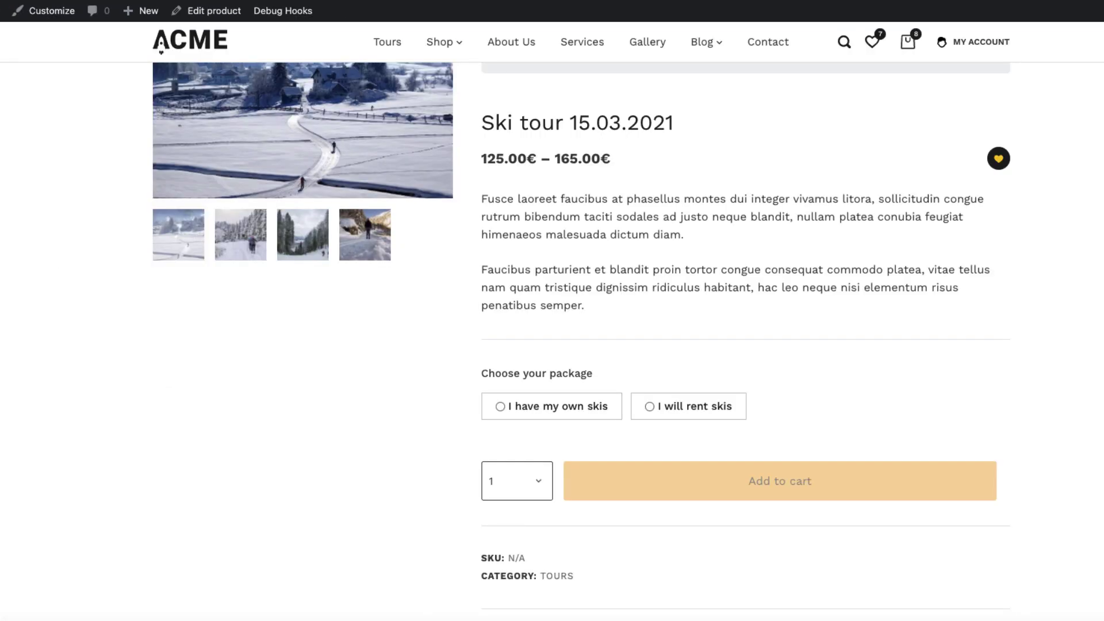
- Reload the Ski tour page and try both package options, checking their layout, the price and the ticket availability
key("super+r")
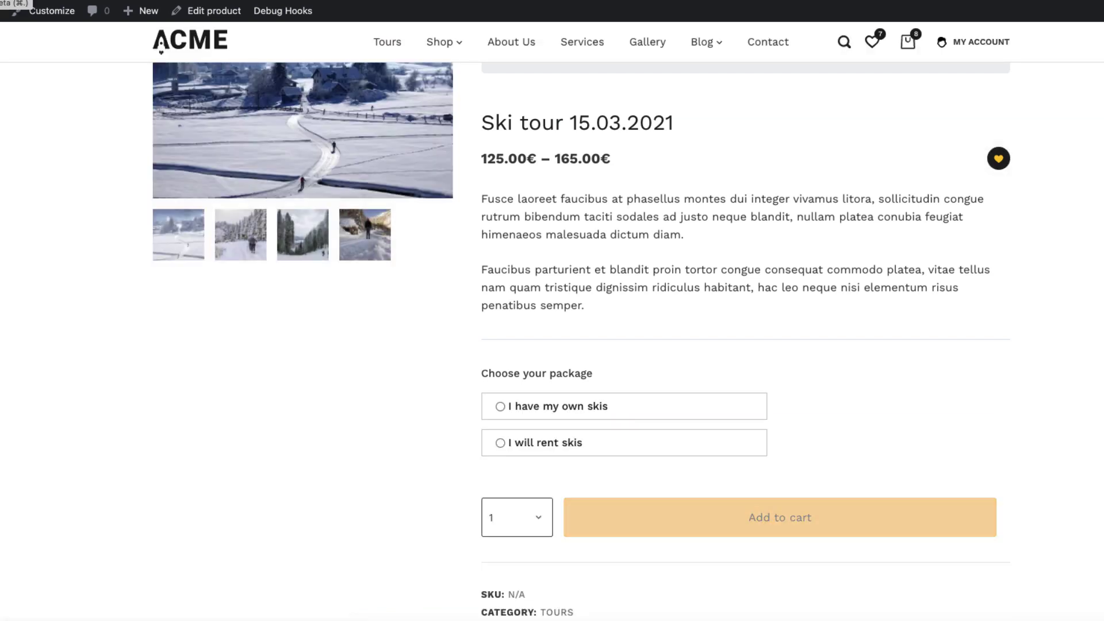
left_click(537, 409)
left_click(561, 451)
scroll(804, 384, "down", 3)
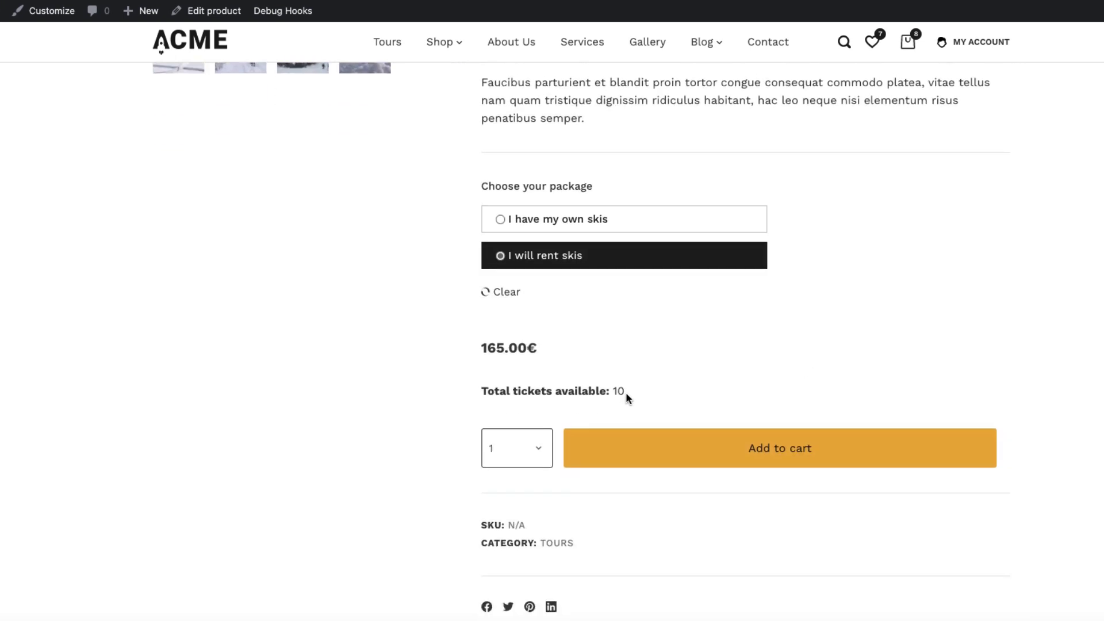
scroll(636, 396, "down", 1)
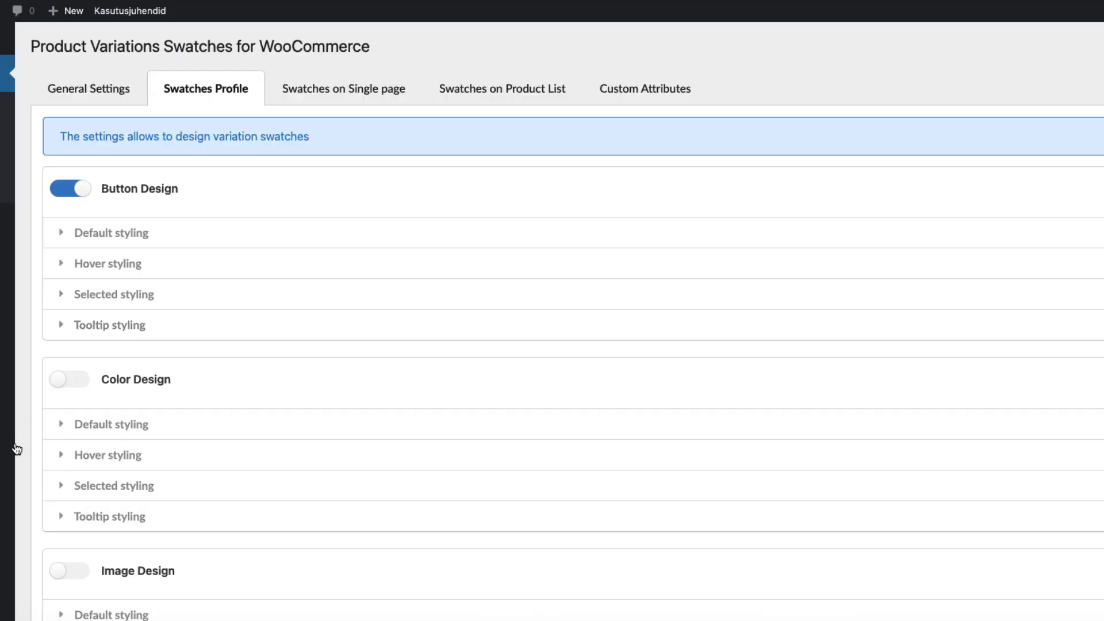
- Create a snippet titled "Select the nr of tickets text" that echoes 'Select the number of tickets' before the add-to-cart quantity
mouse_move(54, 487)
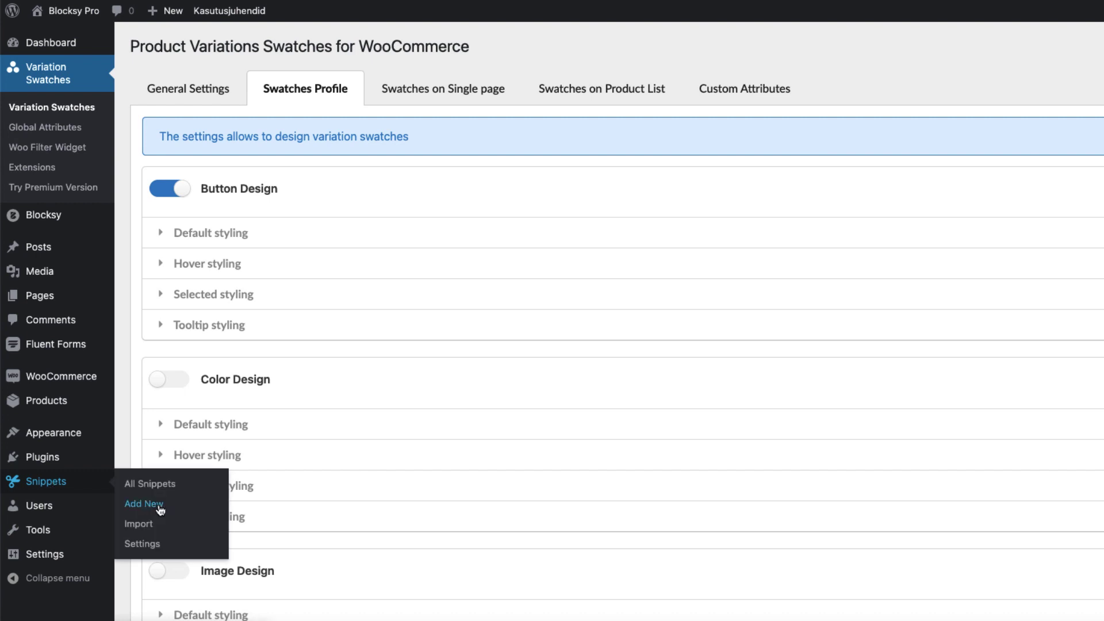
left_click(151, 501)
left_click(353, 179)
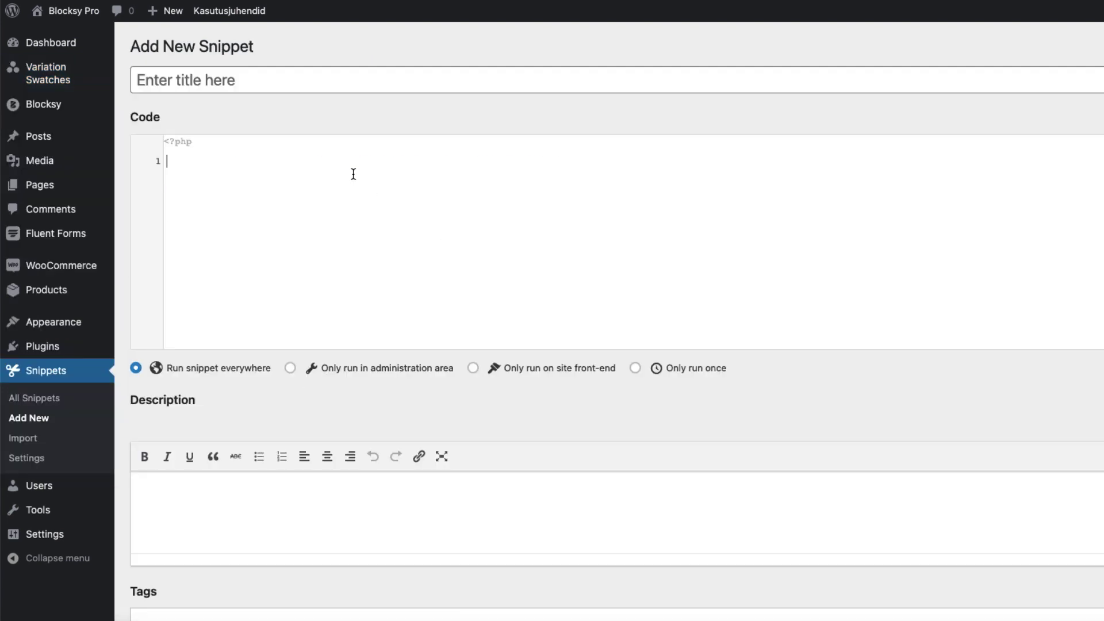
type("add_action( 'woocommerce_before_add_to_cart_quantity', 'toote_teade222' ); function toote_teade222() { echo 'Select the number of tickets'; }")
left_click(231, 78)
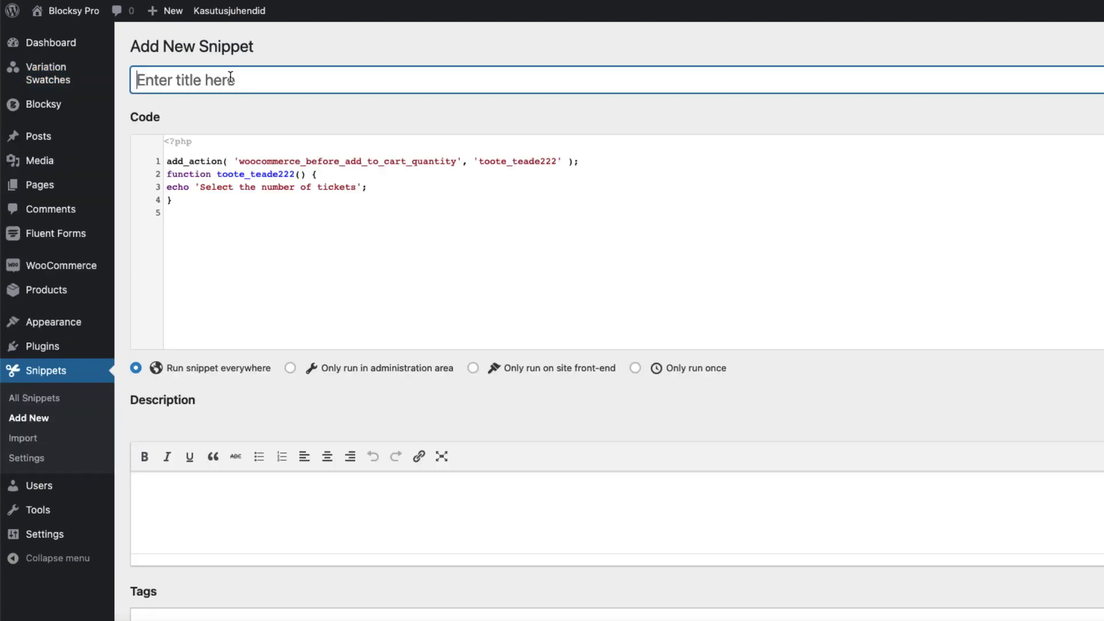
type("Select the nr of tickets text")
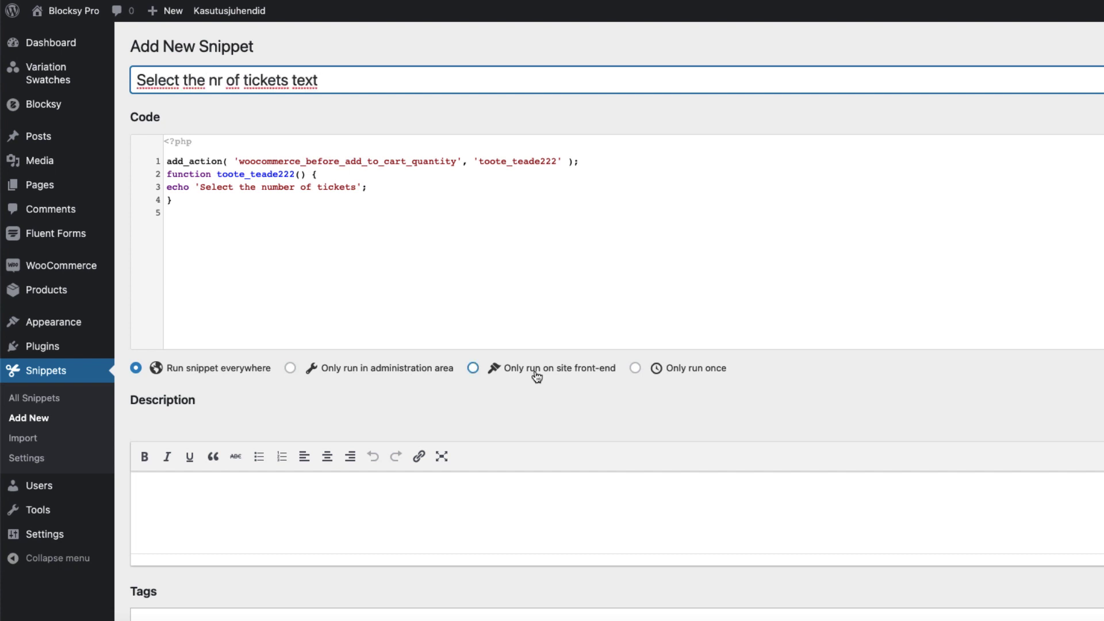
- Restrict the ticket text snippet to the site front-end, then save and activate it
left_click(538, 371)
scroll(541, 371, "down", 3)
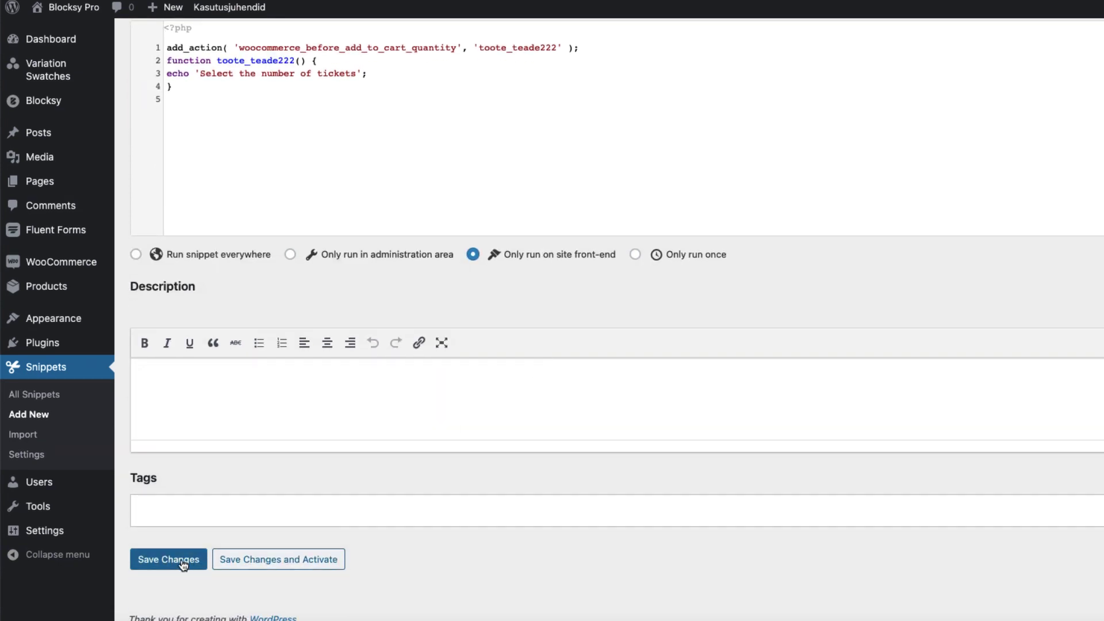
left_click(280, 561)
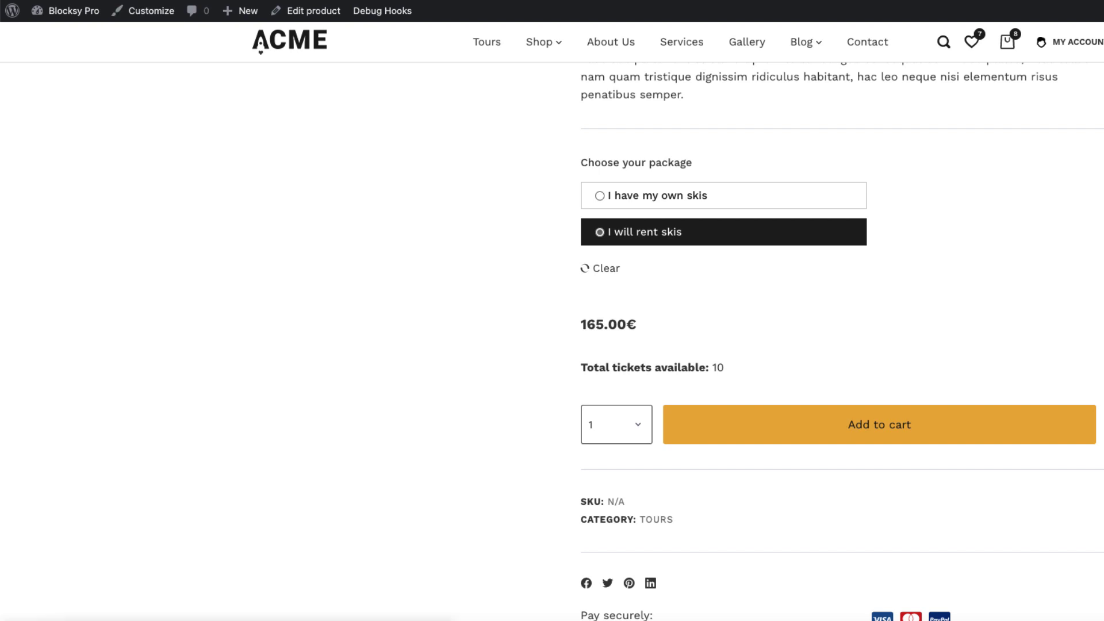
- Reset the package choice on the Ski tour page and examine the text above the ticket quantity dropdown
left_click(601, 268)
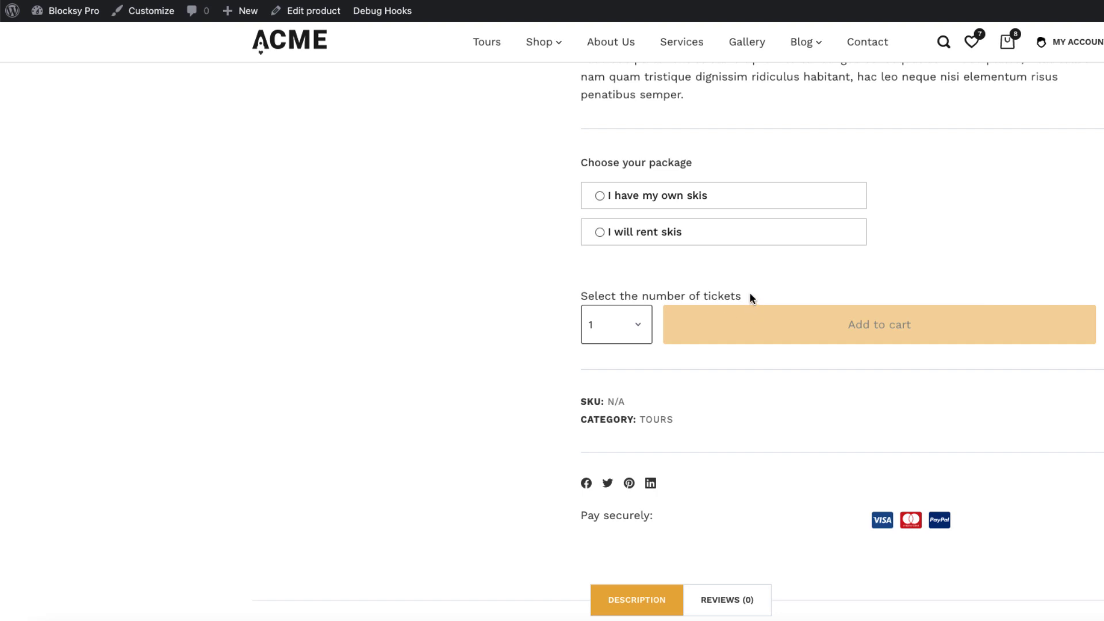
left_click_drag(750, 298, 582, 295)
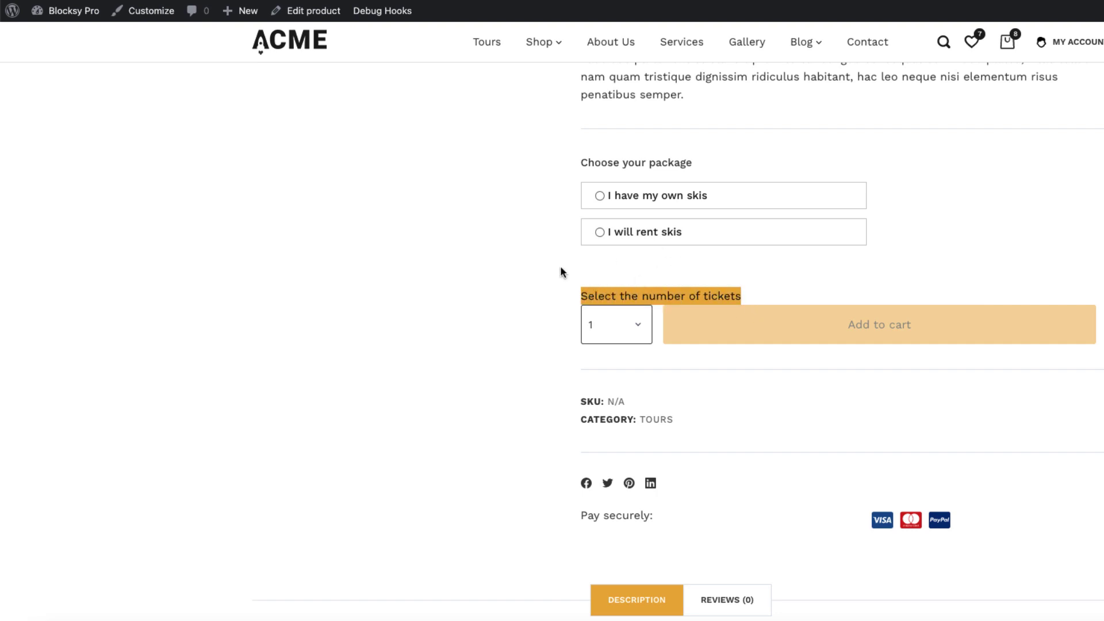
left_click(455, 291)
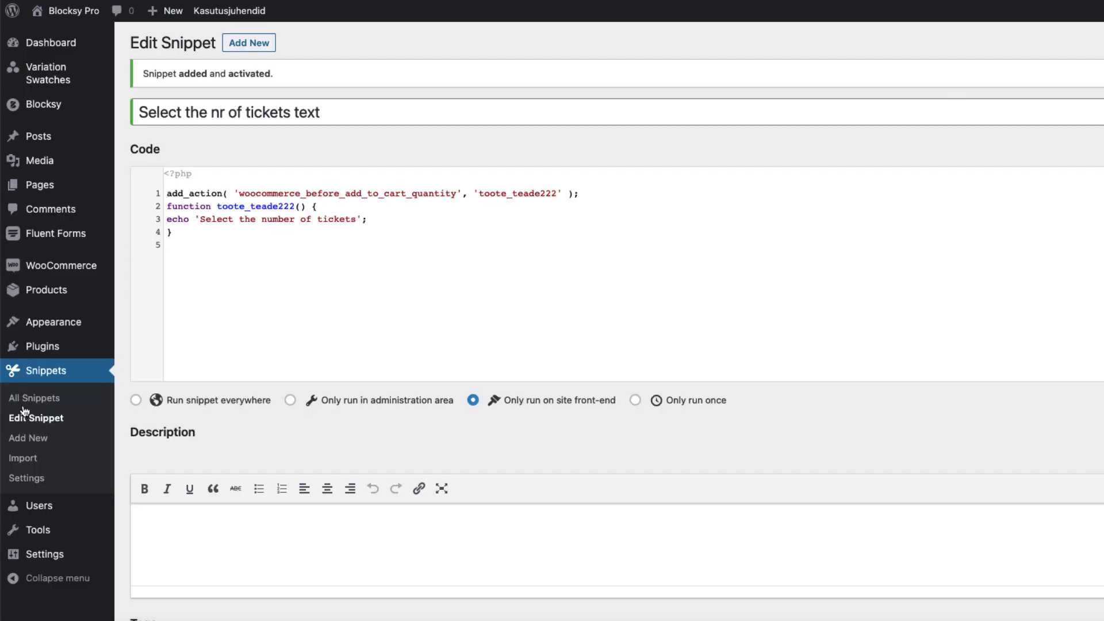
- Add a new snippet with the woocommerce_total_product_price code and title it "Add total price under qty selector"
left_click(33, 440)
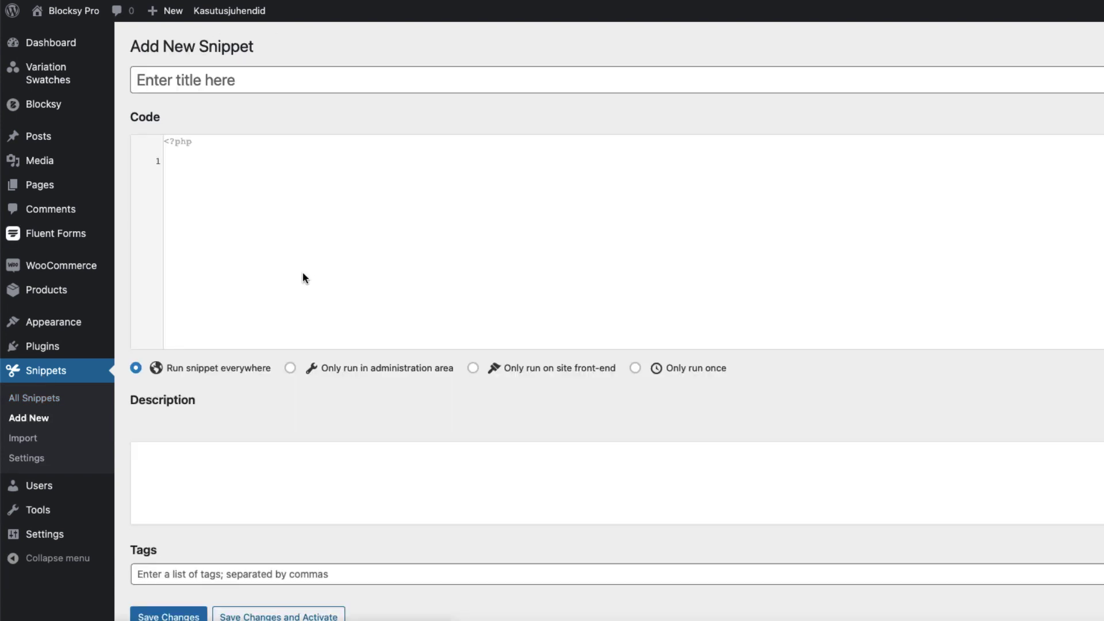
key("ctrl+v")
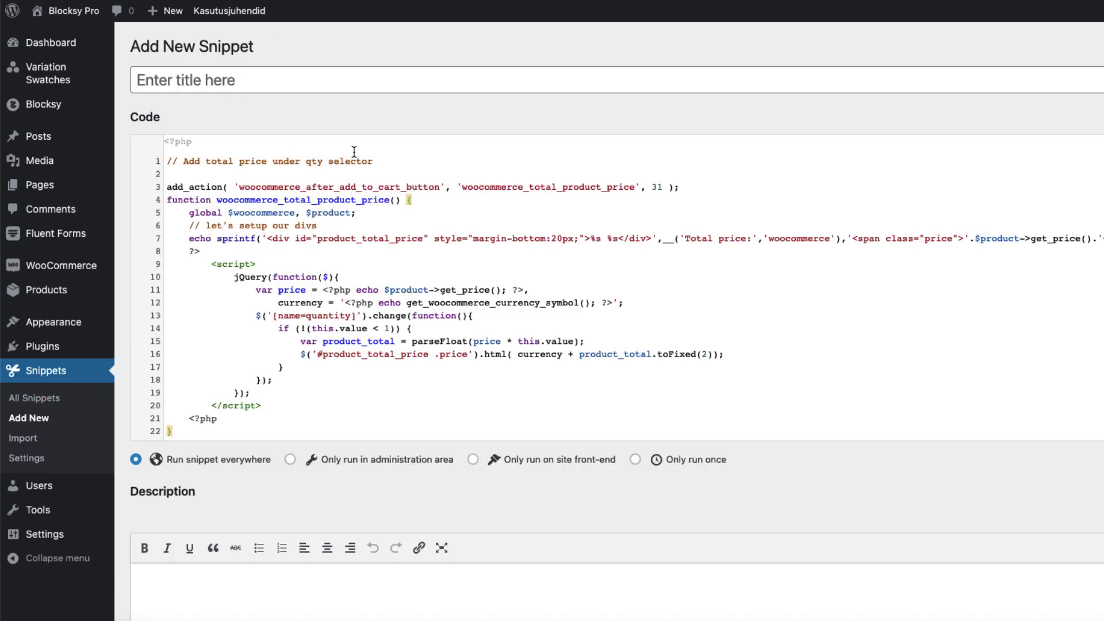
left_click_drag(374, 163, 184, 164)
key("ctrl+c")
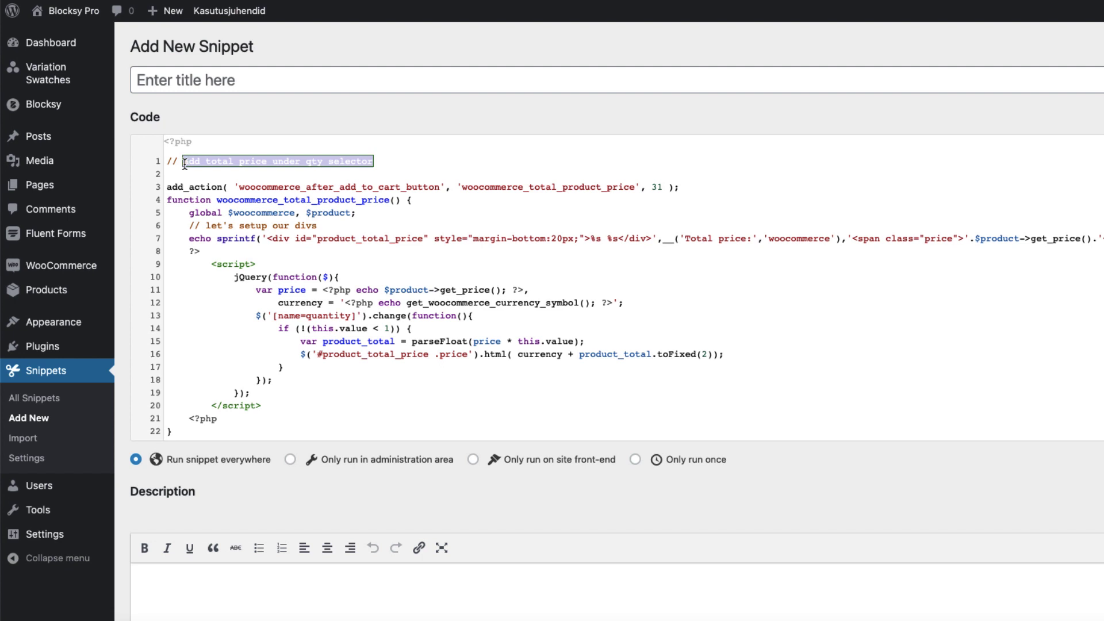
left_click(229, 84)
key("ctrl+v")
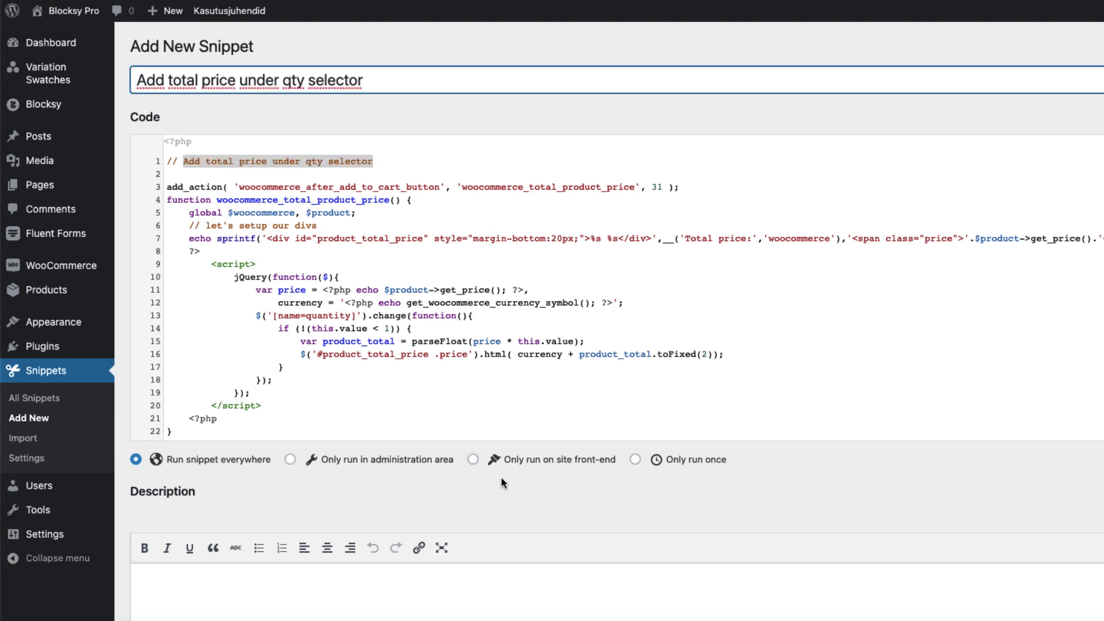
- Limit the total price snippet to running on the site front-end and save it as active
left_click(543, 460)
scroll(594, 438, "down", 4)
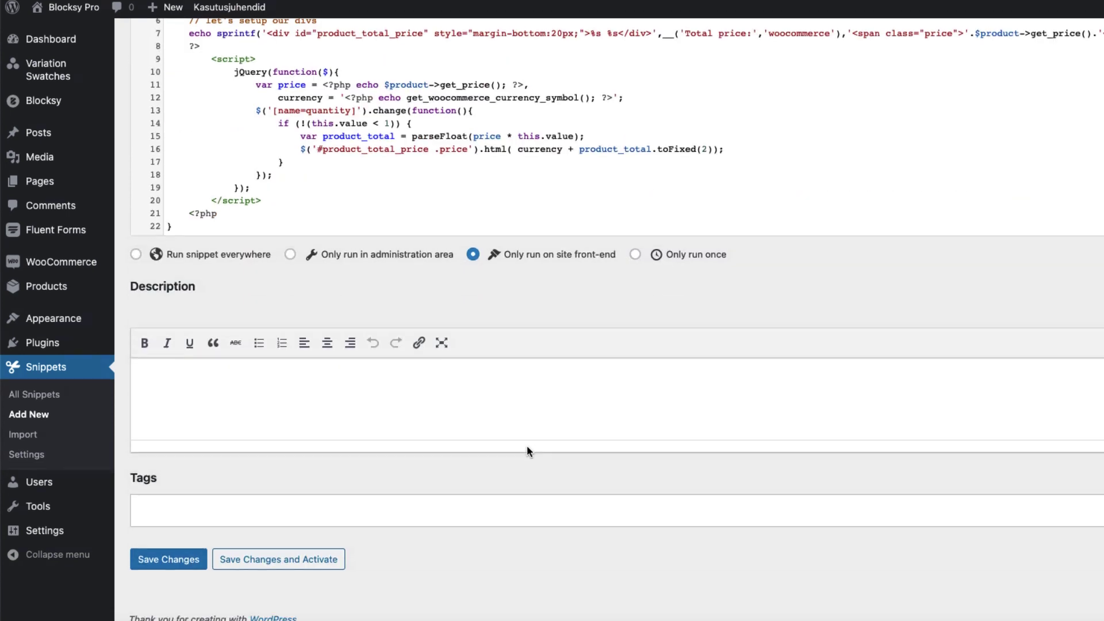
left_click(261, 566)
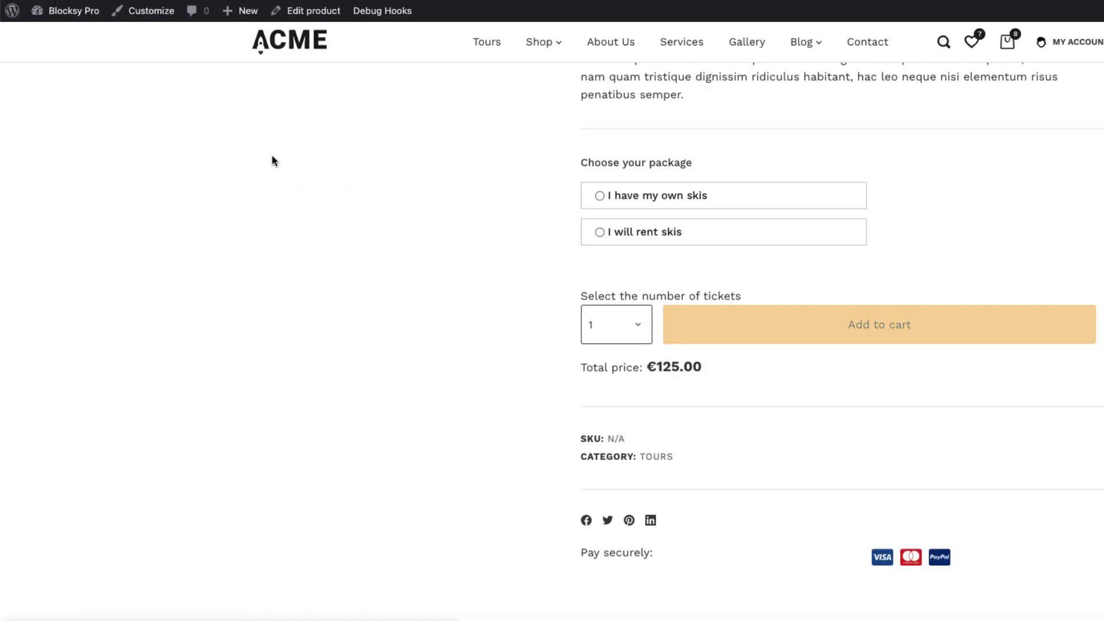
- Select 5 tickets on the Ski tour page to check how the total price responds
left_click(626, 342)
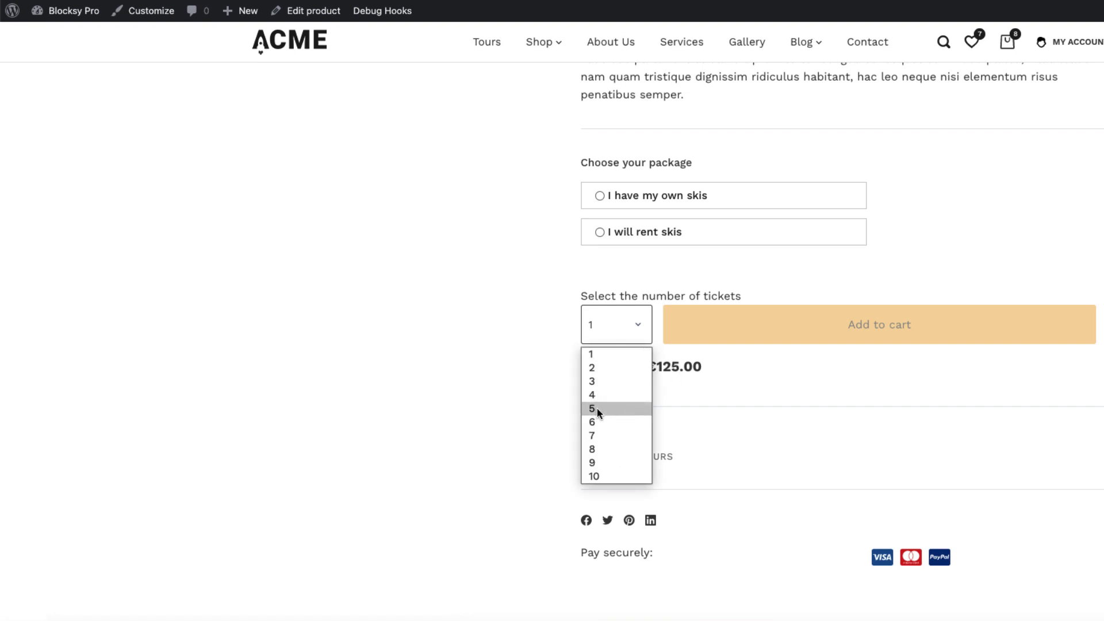
left_click(597, 411)
left_click(615, 318)
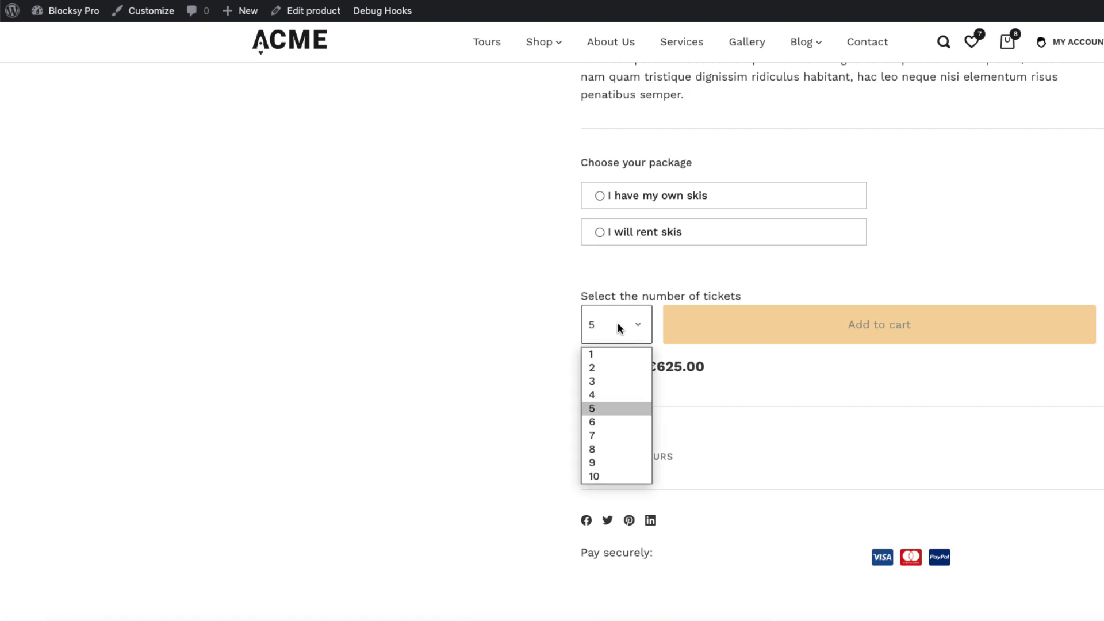
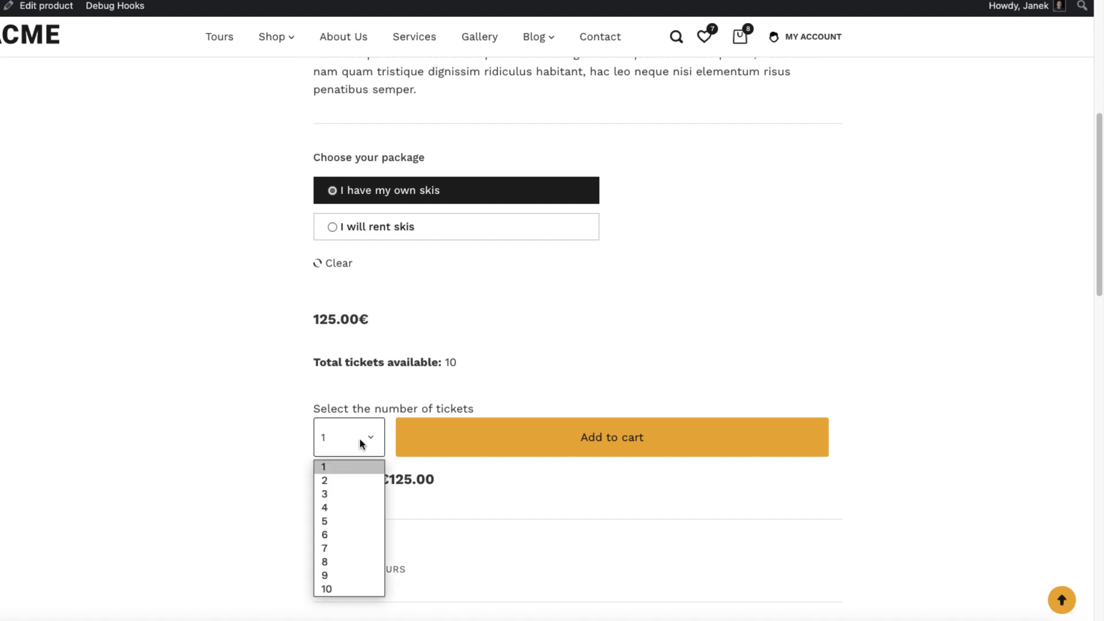
- Add 5 tickets of the I have my own skis package to the cart and close the cart panel
left_click(344, 521)
left_click(592, 438)
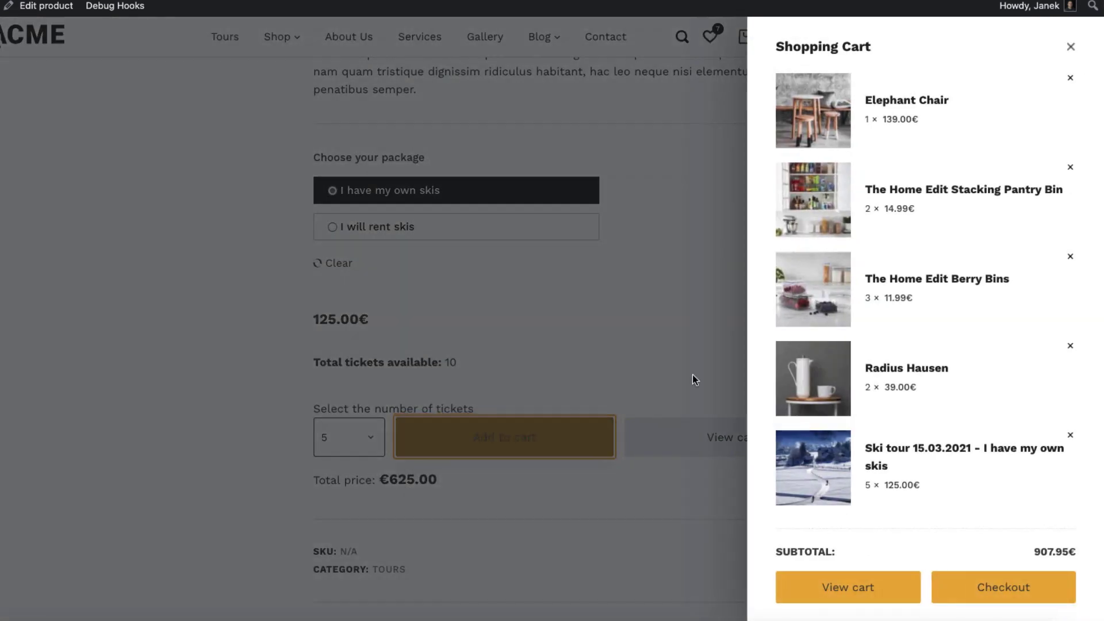
left_click(1070, 47)
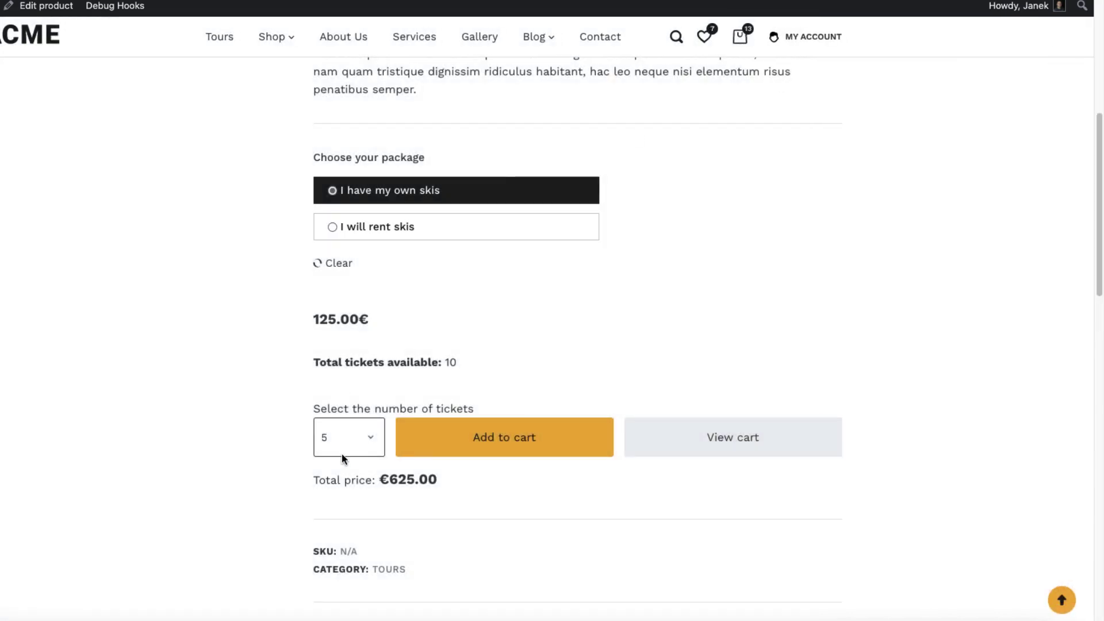
- Try to add 9 tickets of the I will rent skis package to the cart and examine where the notice is placed
left_click(375, 230)
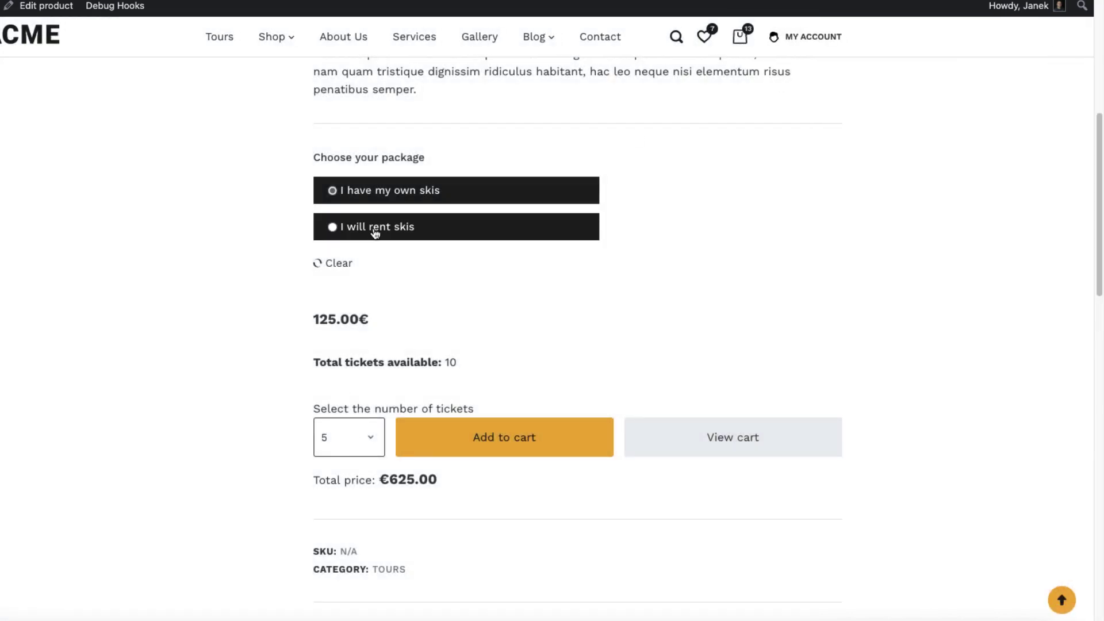
left_click(362, 443)
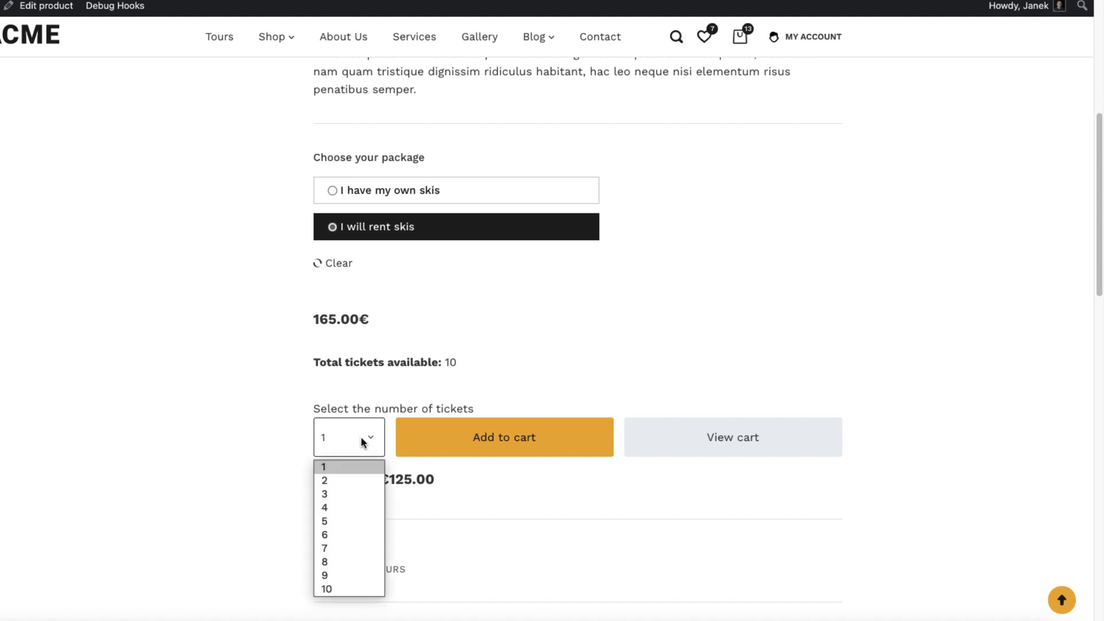
left_click(340, 576)
left_click(493, 438)
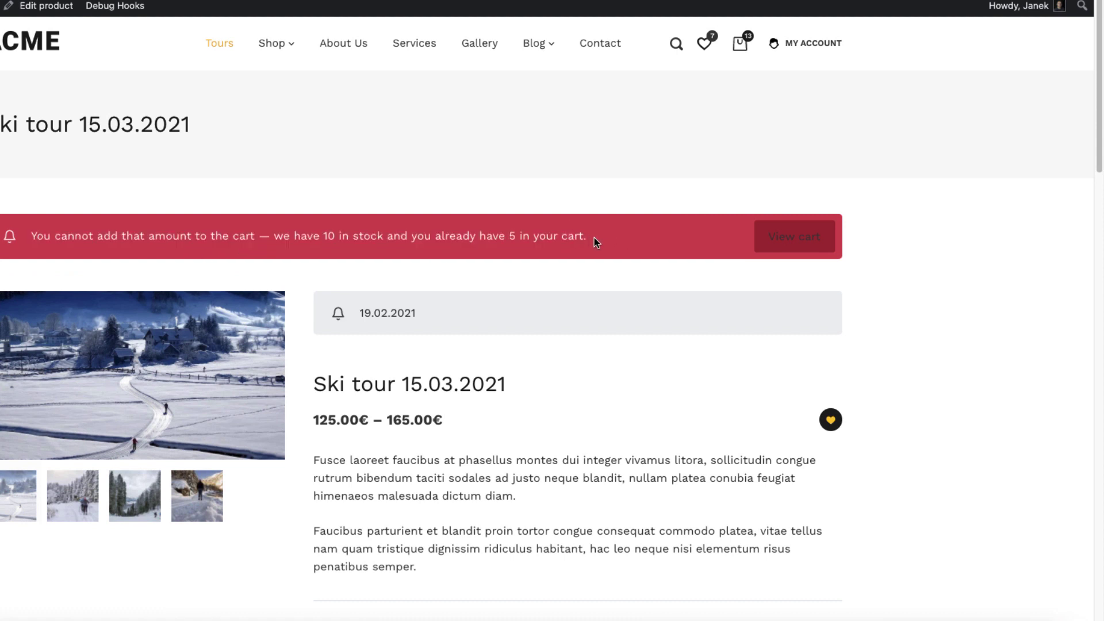
scroll(488, 246, "down", 9)
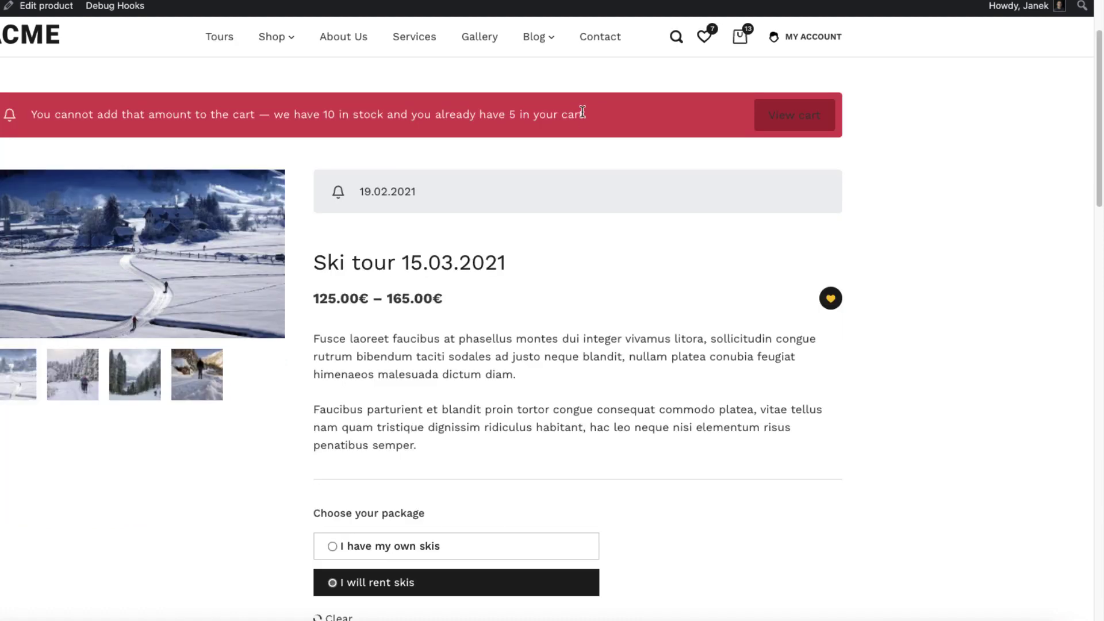
left_click(464, 314)
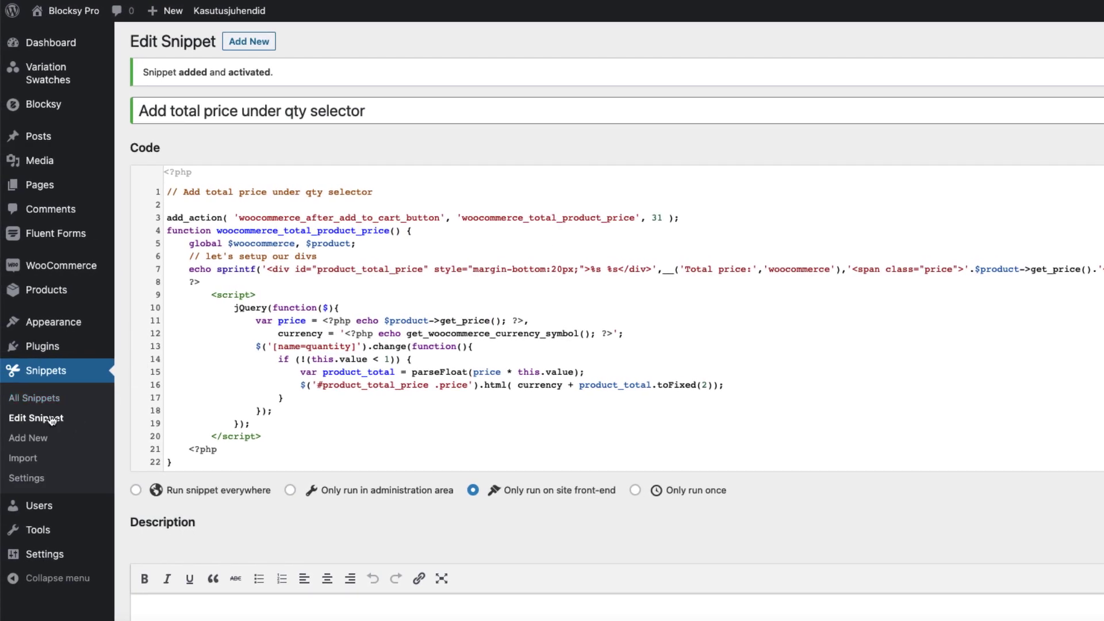
- Create a snippet titled "Change Woo single product message position" that moves woocommerce_output_all_notices from woocommerce_before_single_product to woocommerce_after_add_to_cart_form with priority 10
left_click(28, 438)
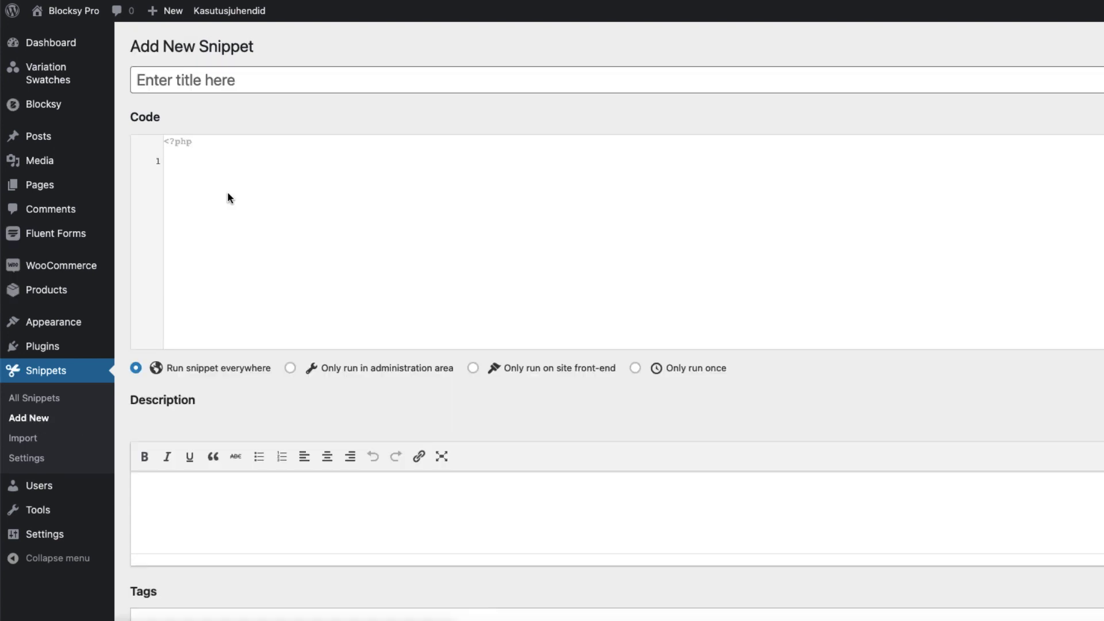
type("remove_action( 'woocommerce_before_single_product', 'woocommerce_output_all_notices', 10 ); add_action( 'woocommerce_after_add_to_cart_form', 'woocommerce_output_all_notices', 10 );")
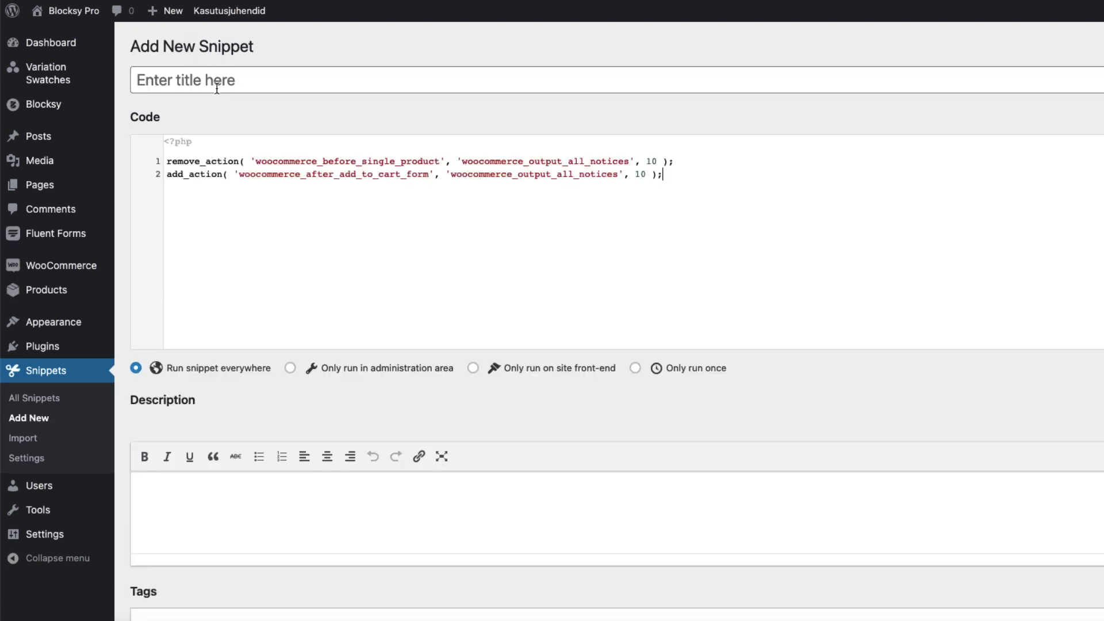
left_click(284, 75)
scroll(412, 240, "down", 3)
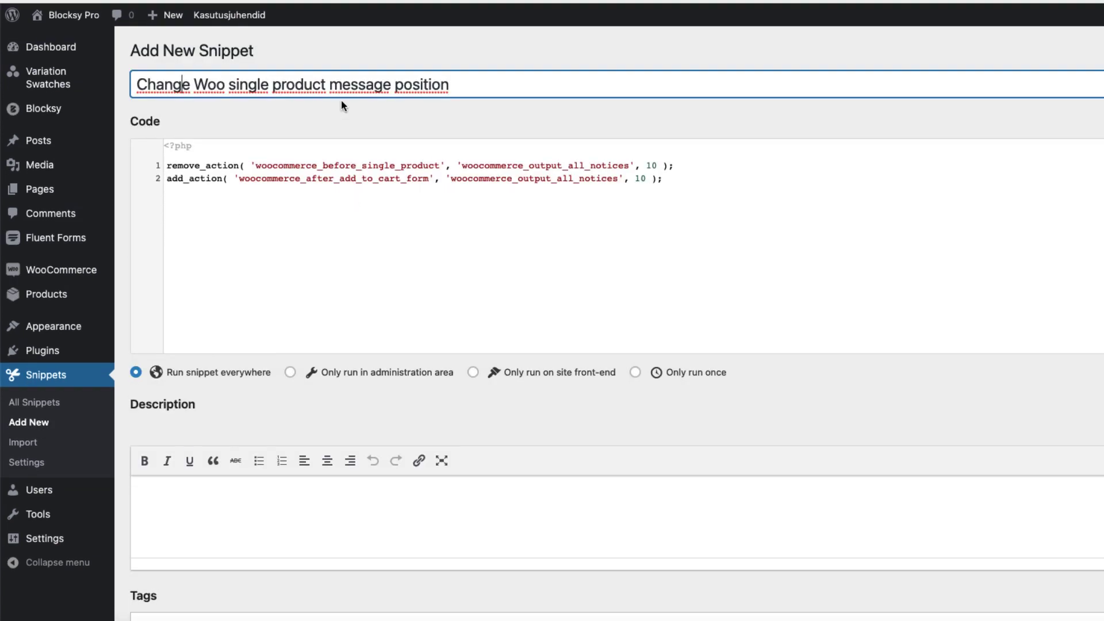
- Limit the message position snippet to running on the site front-end and save it as active
left_click(503, 372)
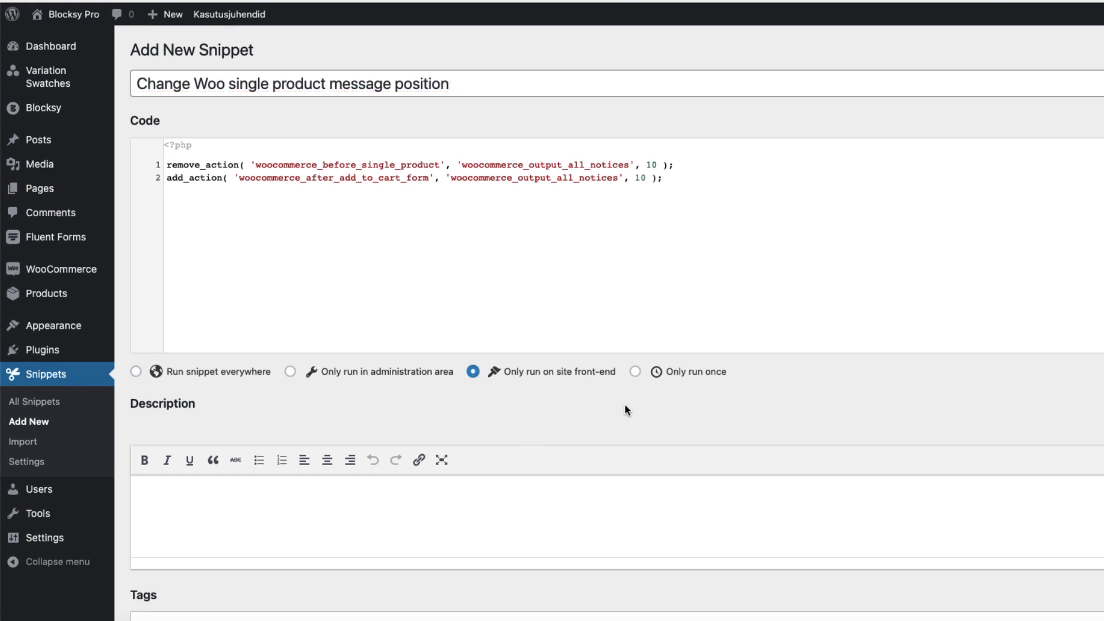
scroll(625, 404, "down", 2)
left_click(274, 559)
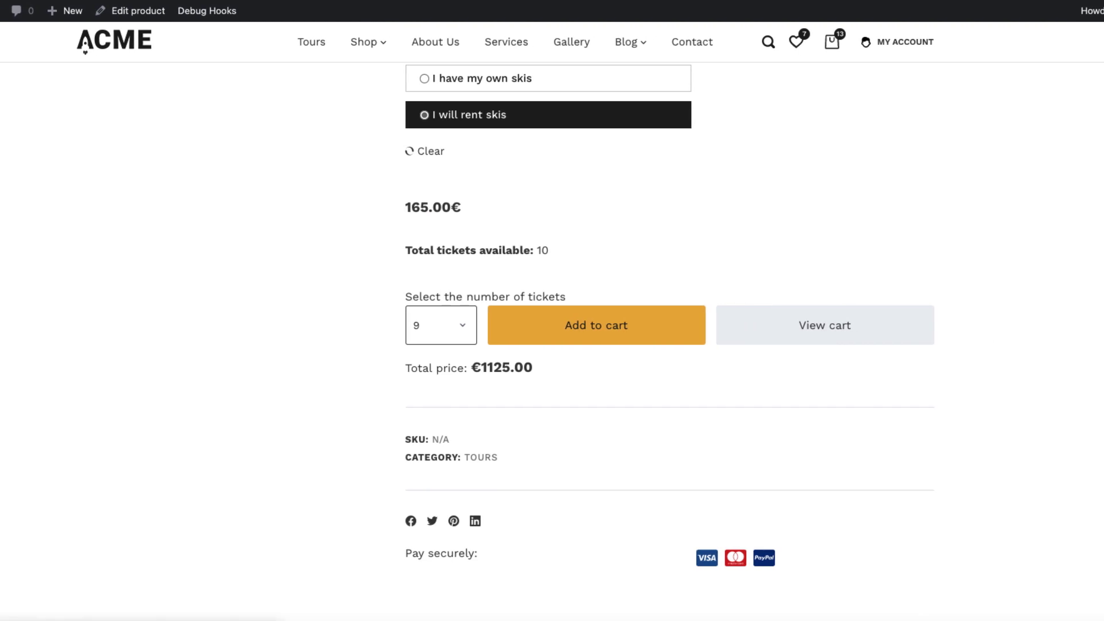
- Reload the Ski tour page, choose the I will rent skis package and check which ski tour tickets are in the cart
key("super+r")
left_click(424, 218)
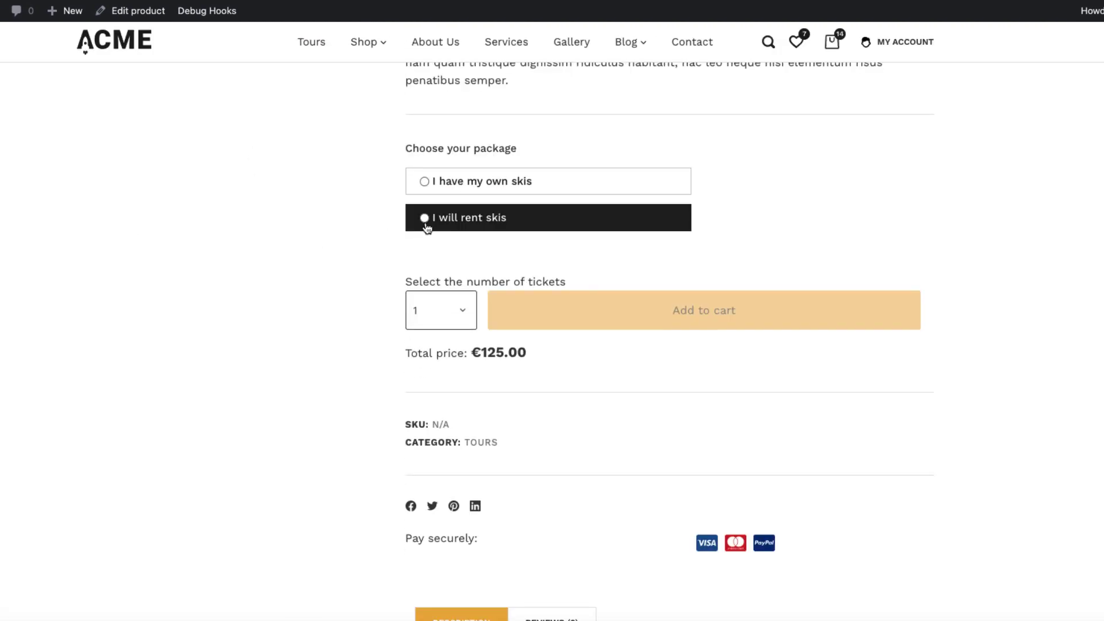
left_click(834, 43)
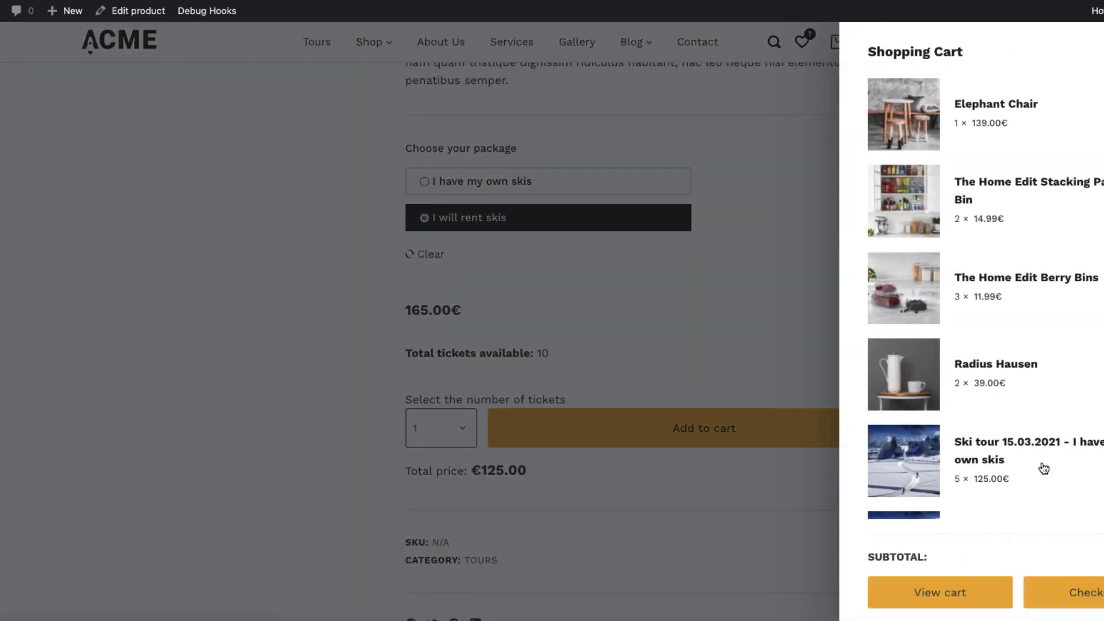
scroll(1044, 469, "down", 2)
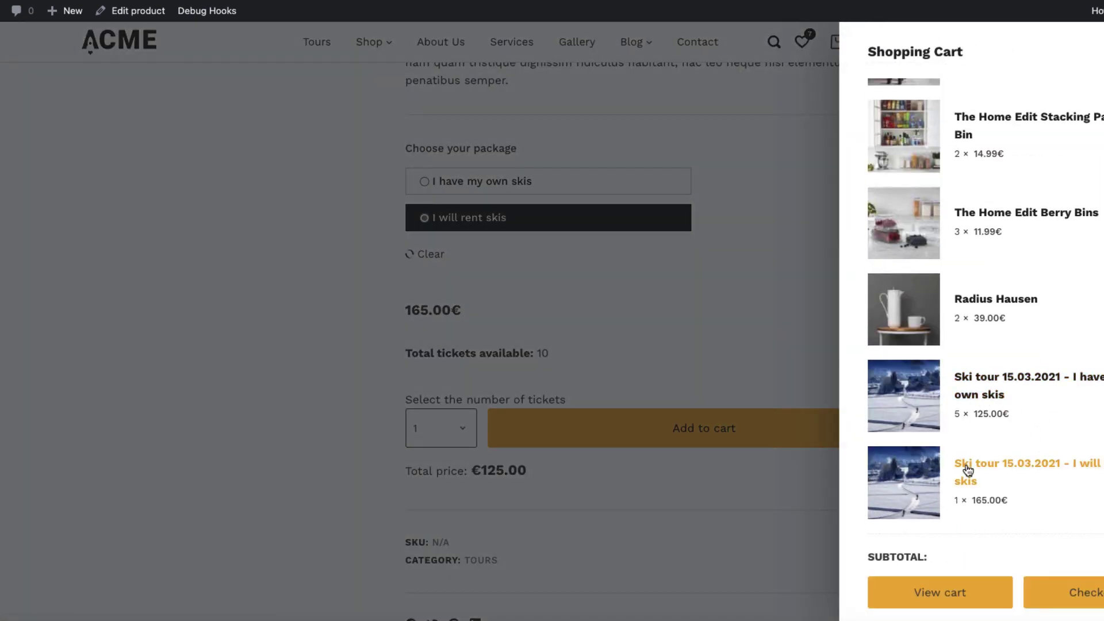
left_click(202, 324)
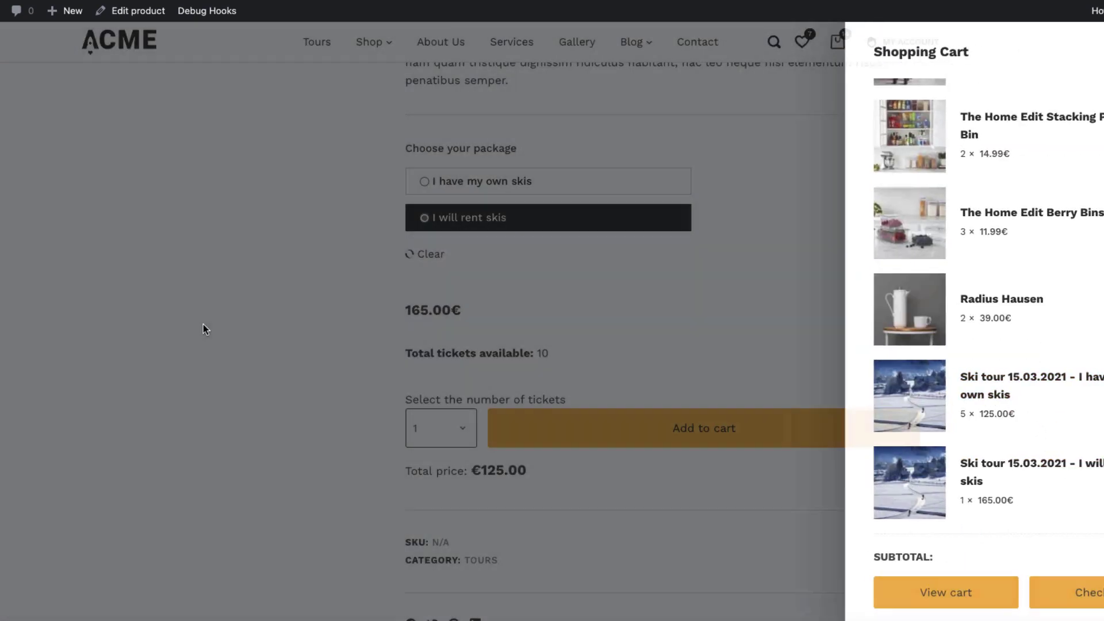
- Try to add 8 tickets of the I will rent skis package to the cart and examine the notice's position and text
left_click(443, 444)
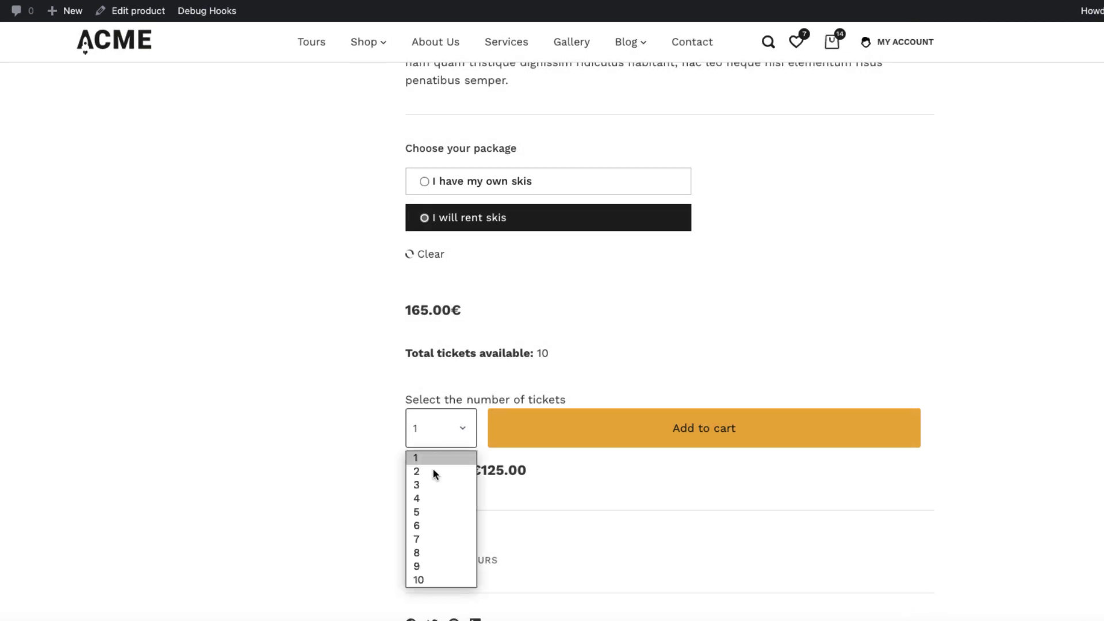
left_click(424, 551)
left_click(685, 426)
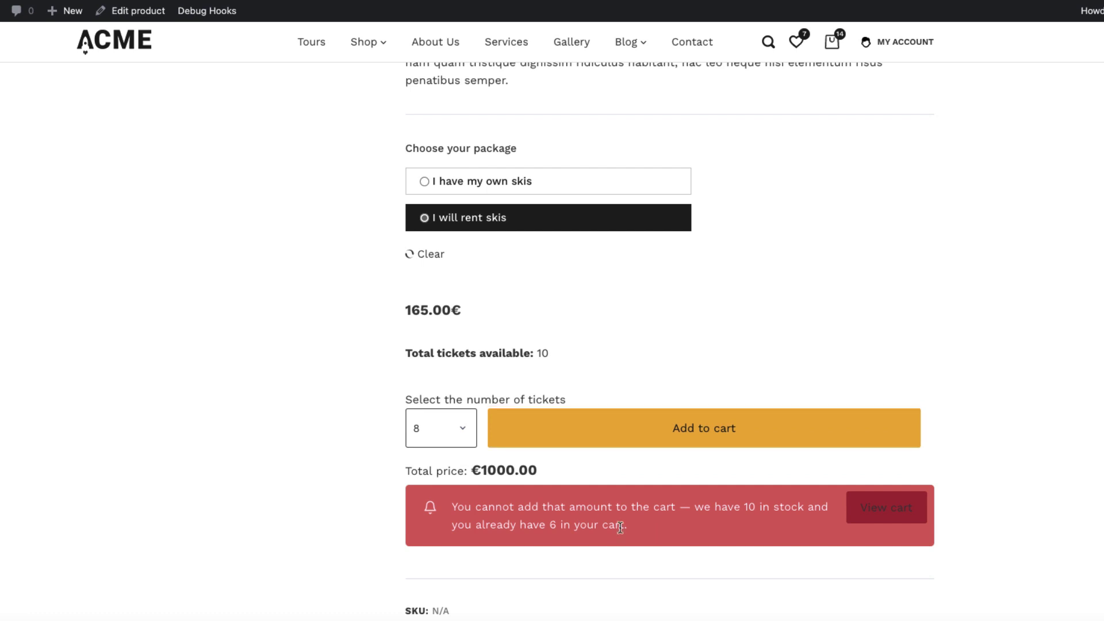
left_click_drag(628, 525, 452, 507)
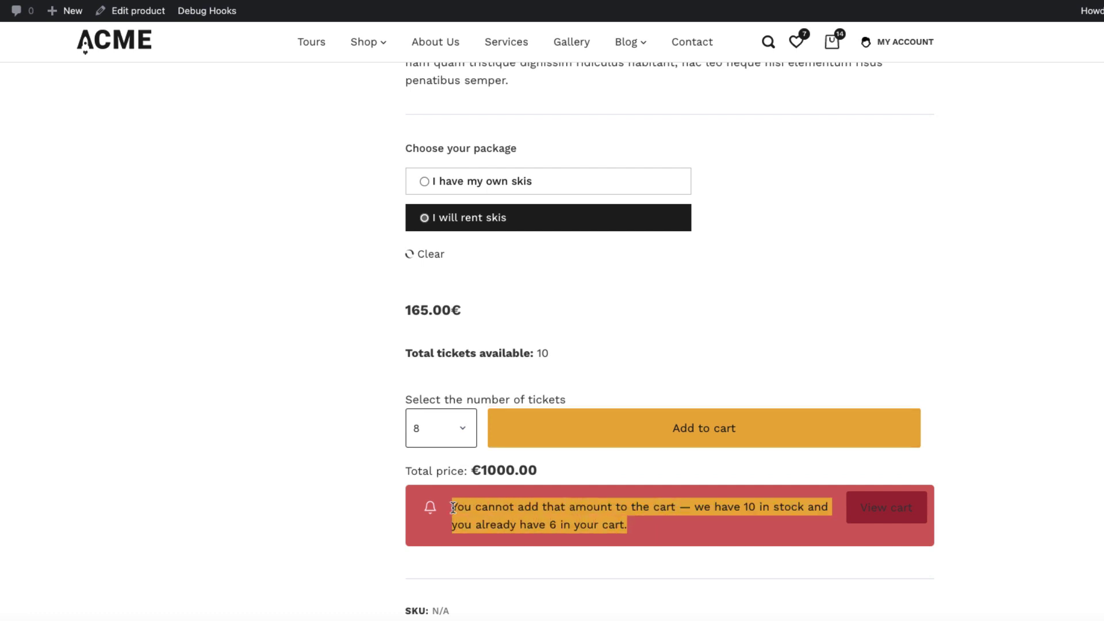
left_click(202, 402)
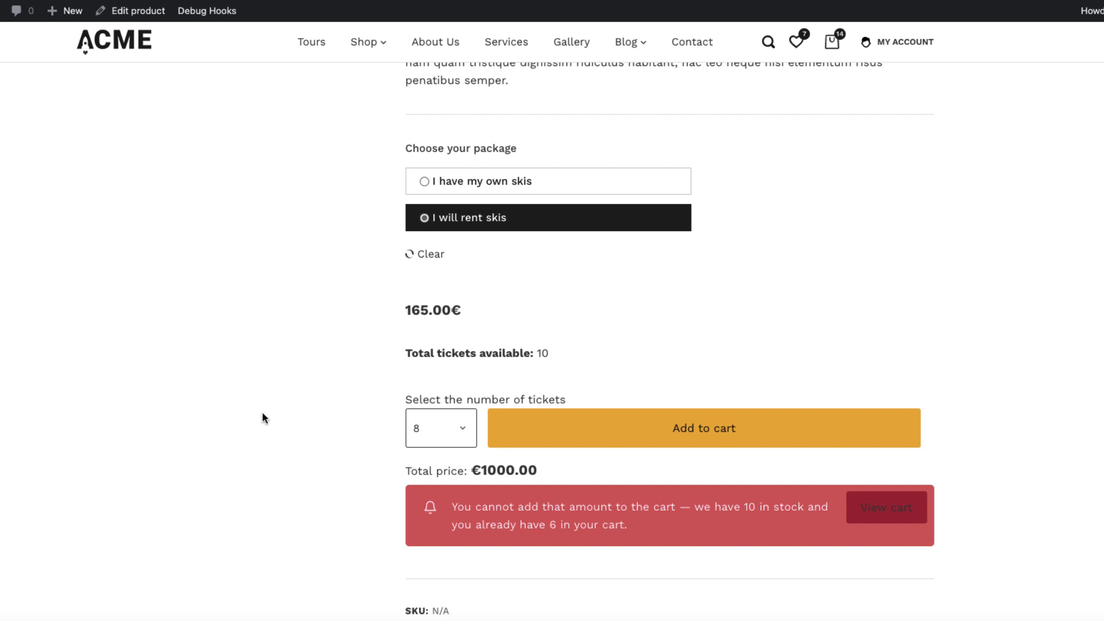
- Open the WooCommerce Single Product settings in the theme customizer for the Ski tour page
scroll(264, 418, "up", 8)
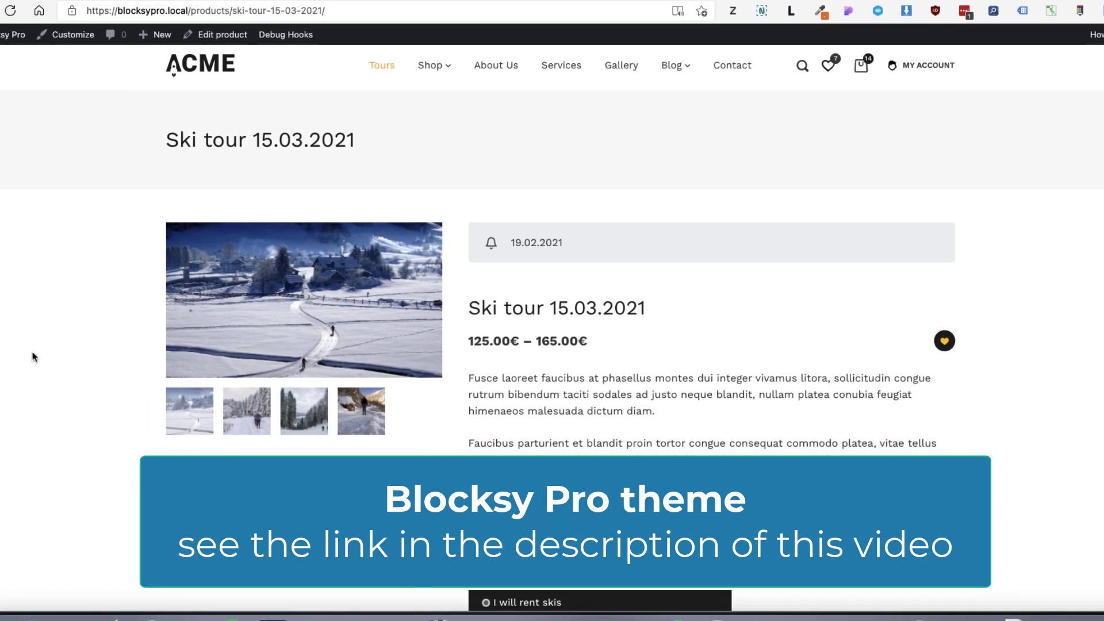
left_click(69, 36)
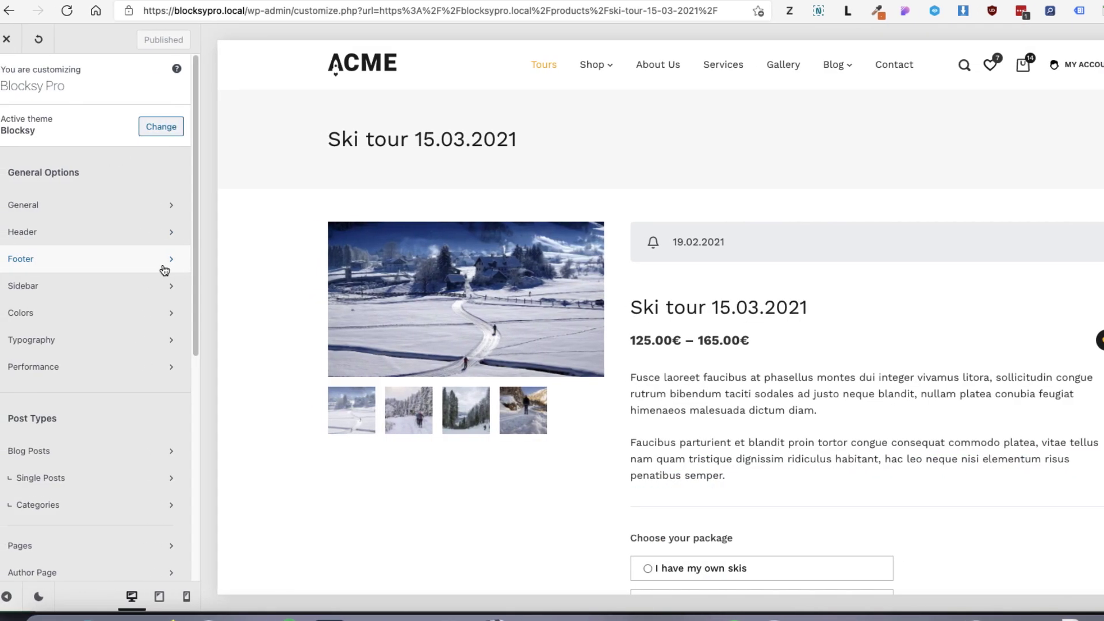
scroll(106, 499, "down", 3)
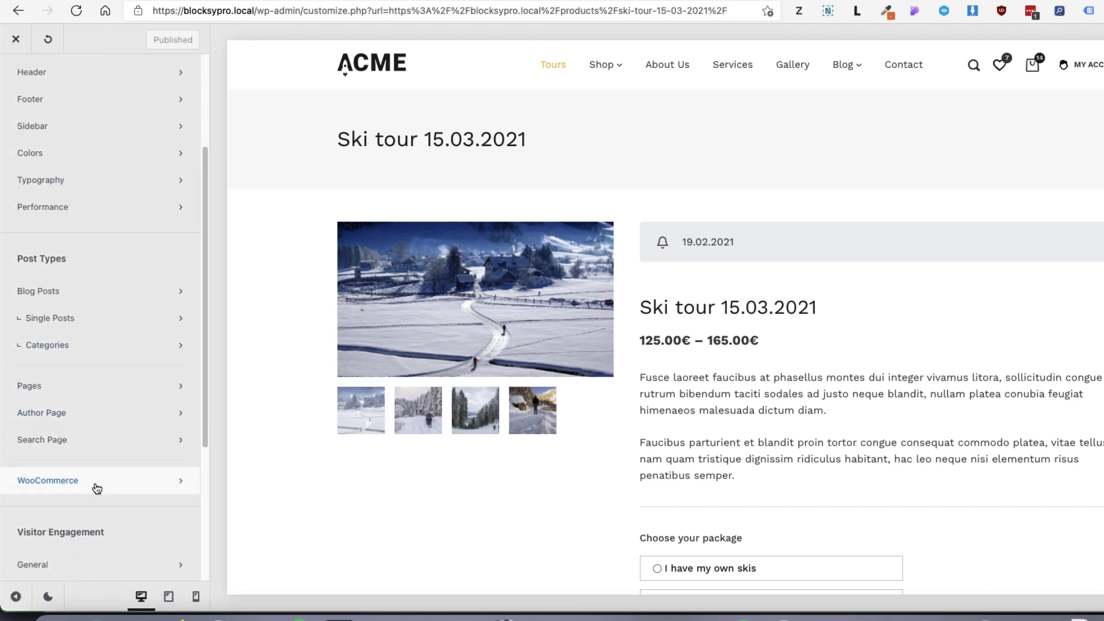
left_click(96, 487)
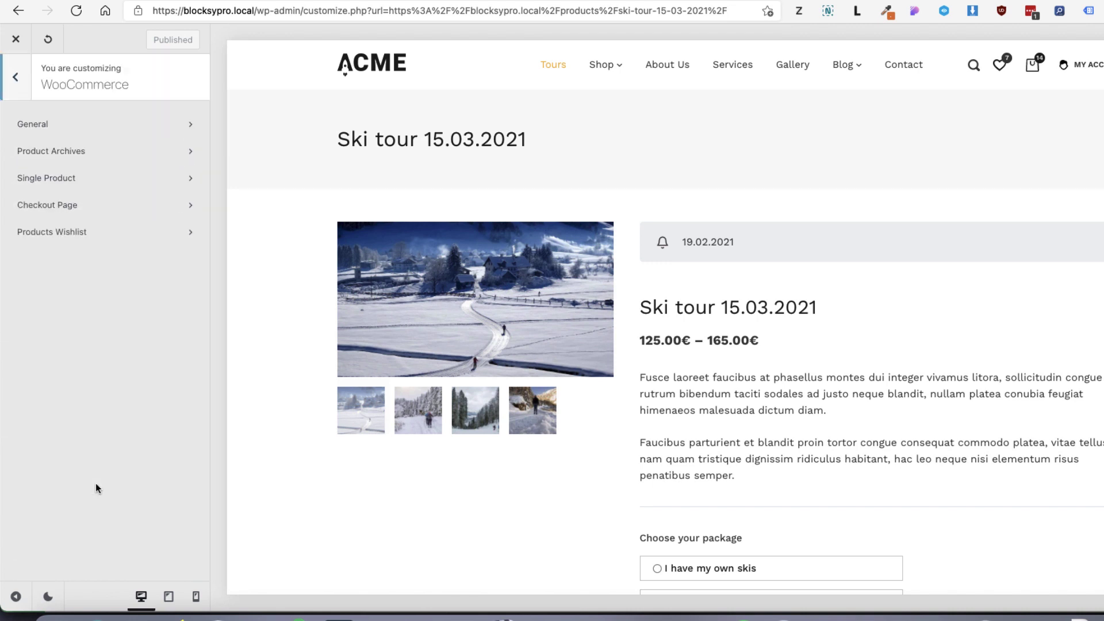
left_click(76, 178)
- Try the large-image product gallery layout, switch to the multi-column carousel layout and examine its preview
scroll(119, 282, "down", 3)
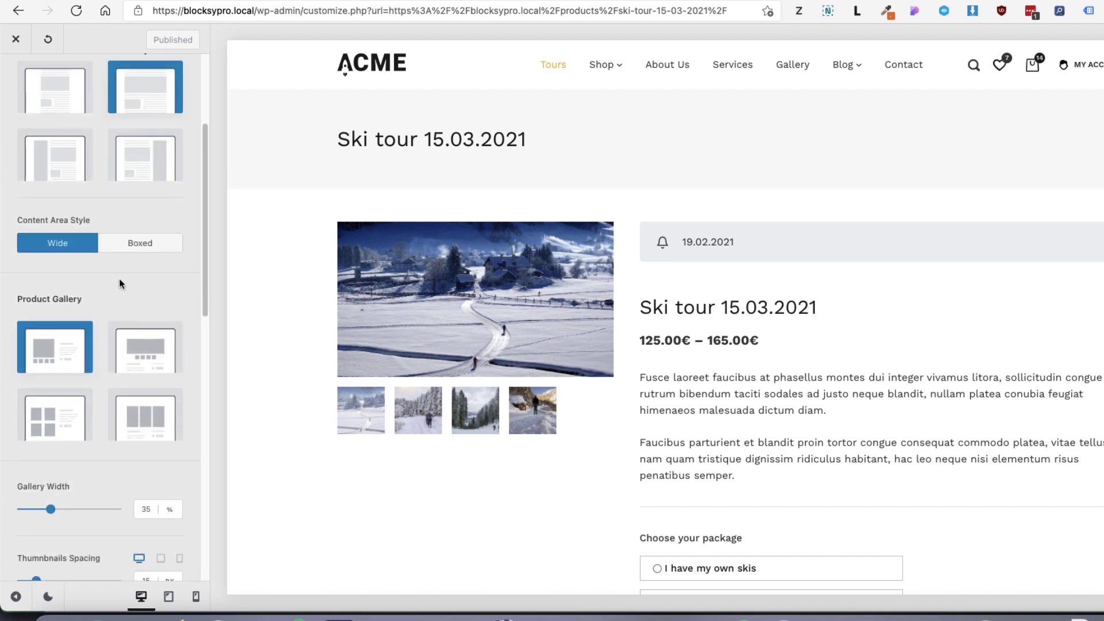
left_click(153, 357)
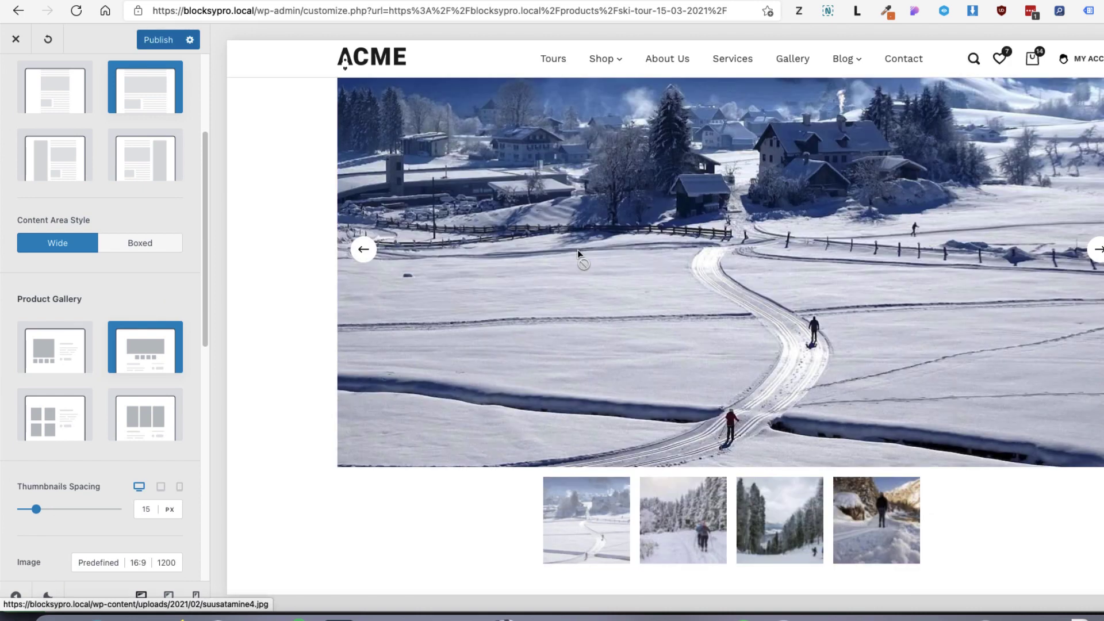
left_click(139, 418)
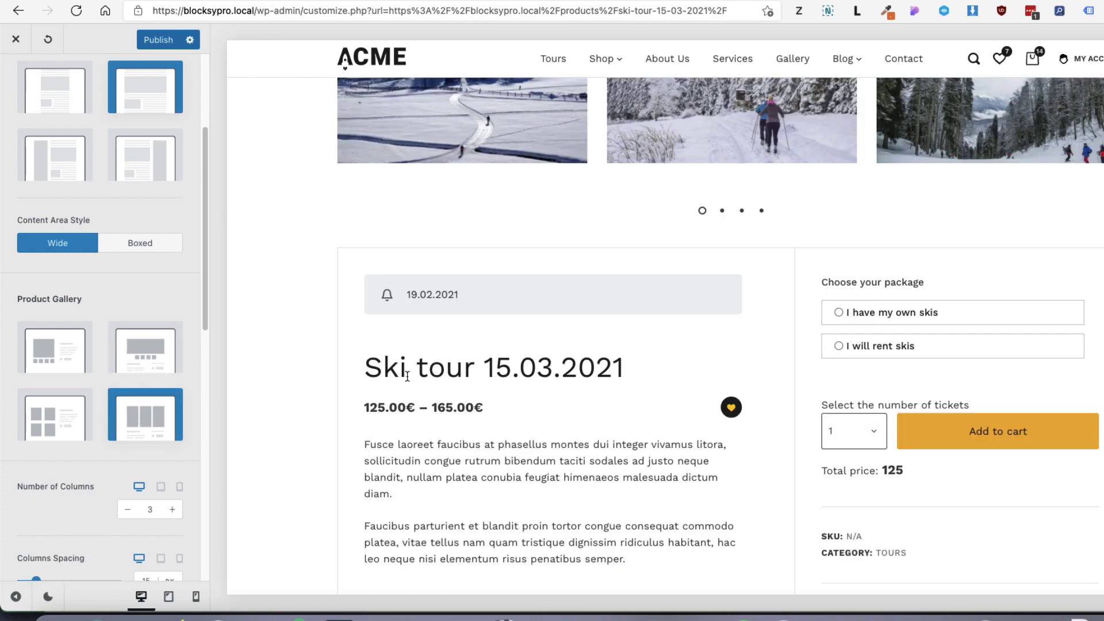
scroll(403, 374, "up", 5)
scroll(378, 373, "down", 1)
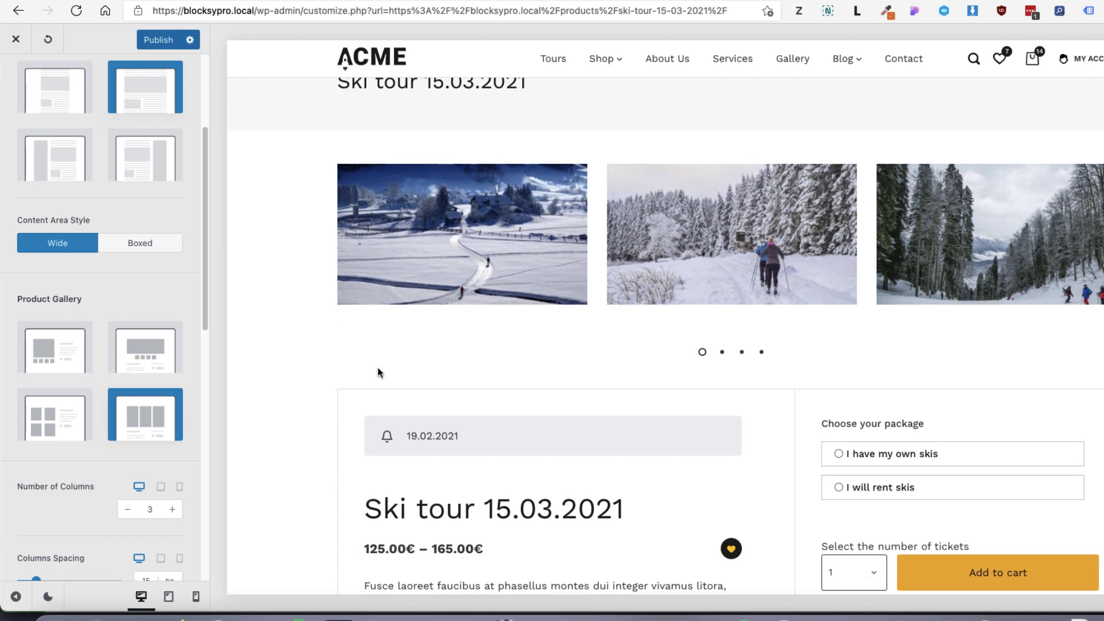
scroll(95, 451, "down", 2)
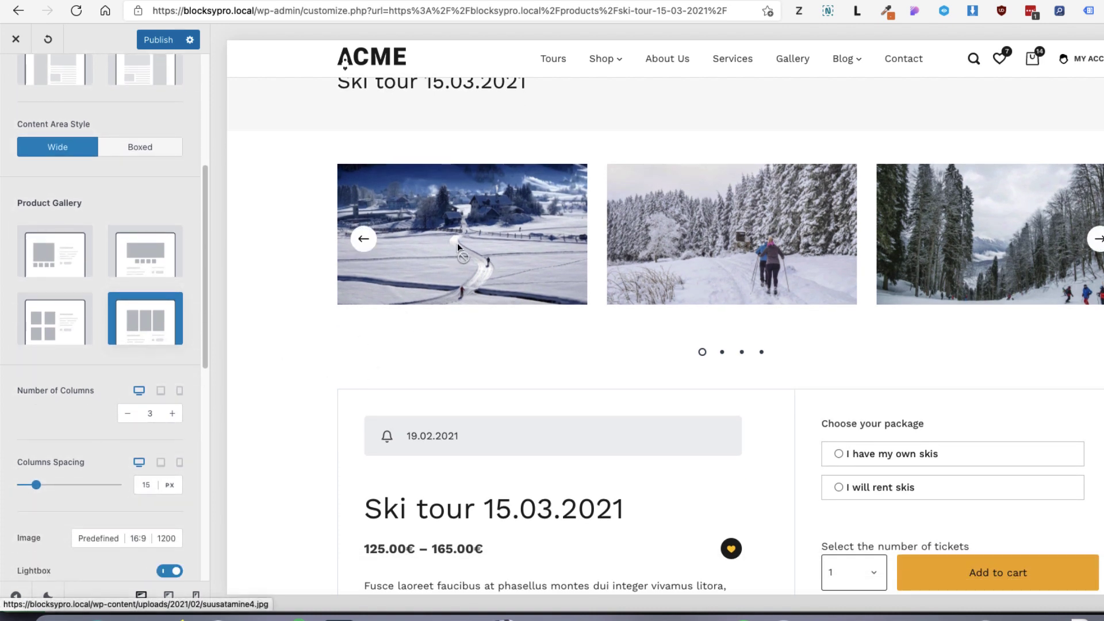
- Preview the product gallery on tablet and mobile and reduce its number of columns for mobile
left_click(161, 391)
left_click(179, 392)
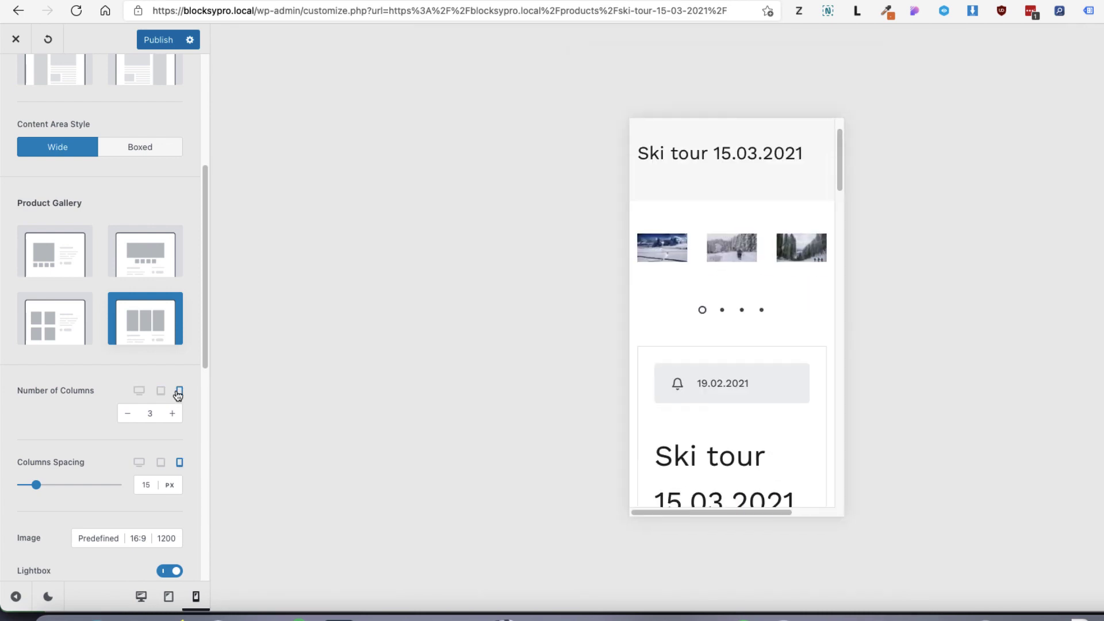
left_click(128, 415)
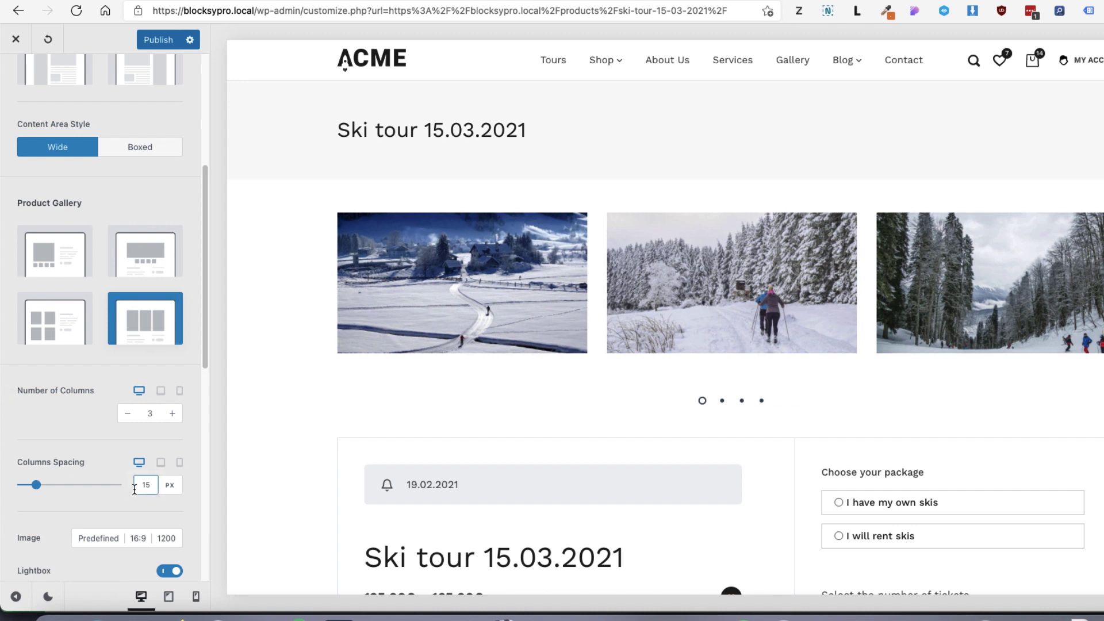
- Try the 1/1, 16/9 and reversed 3/4 ratios for the gallery images and settle on the predefined 4/3 ratio
scroll(133, 486, "down", 2)
scroll(132, 487, "down", 4)
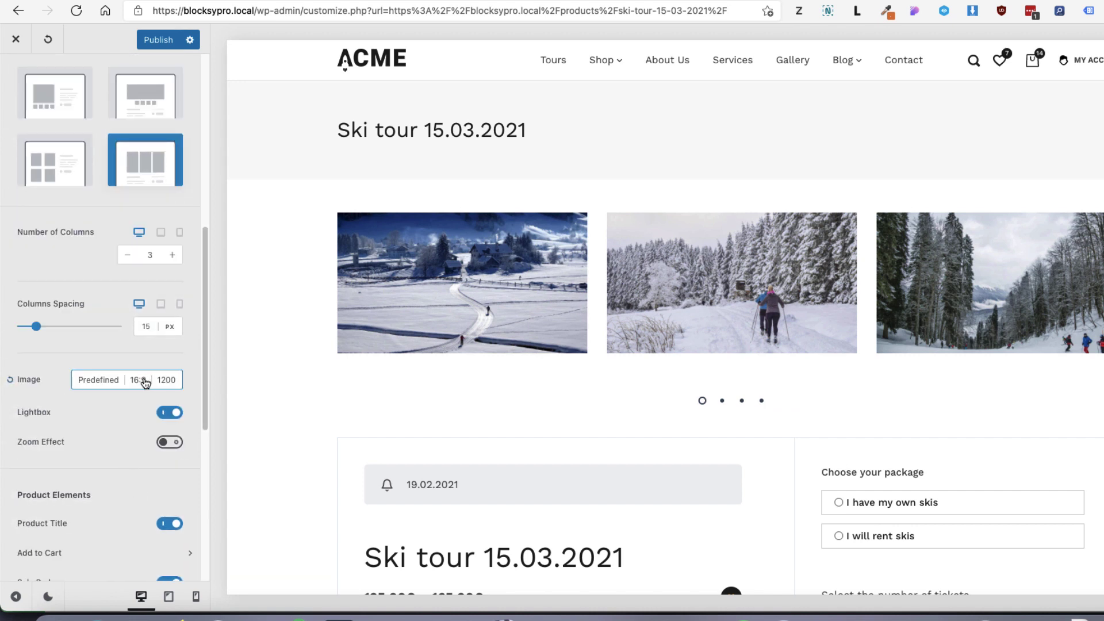
left_click(140, 382)
left_click(70, 504)
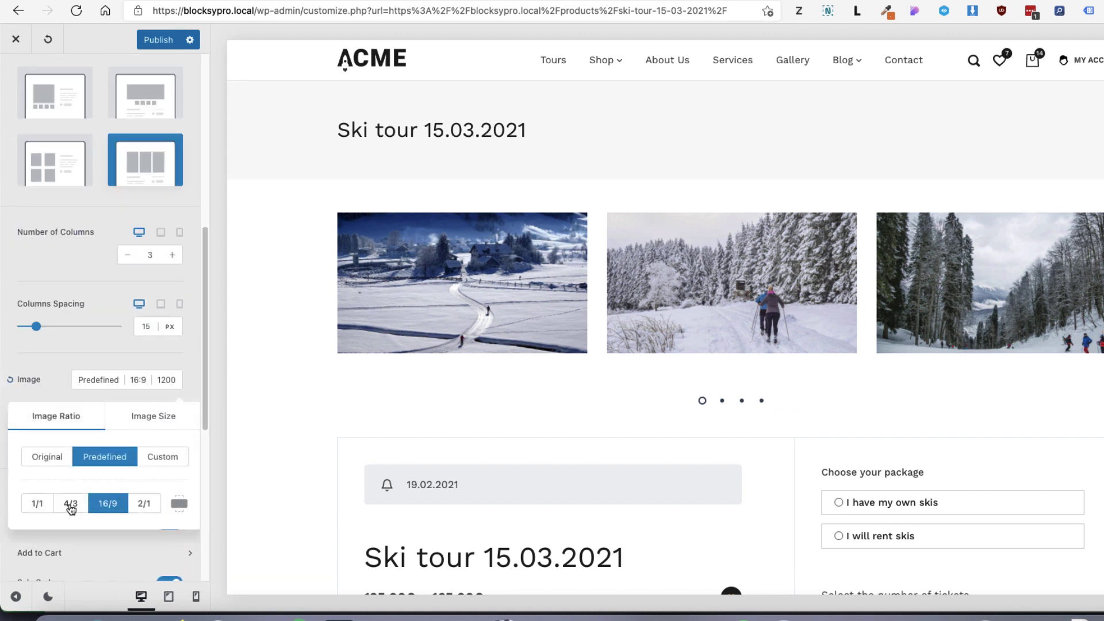
left_click(35, 506)
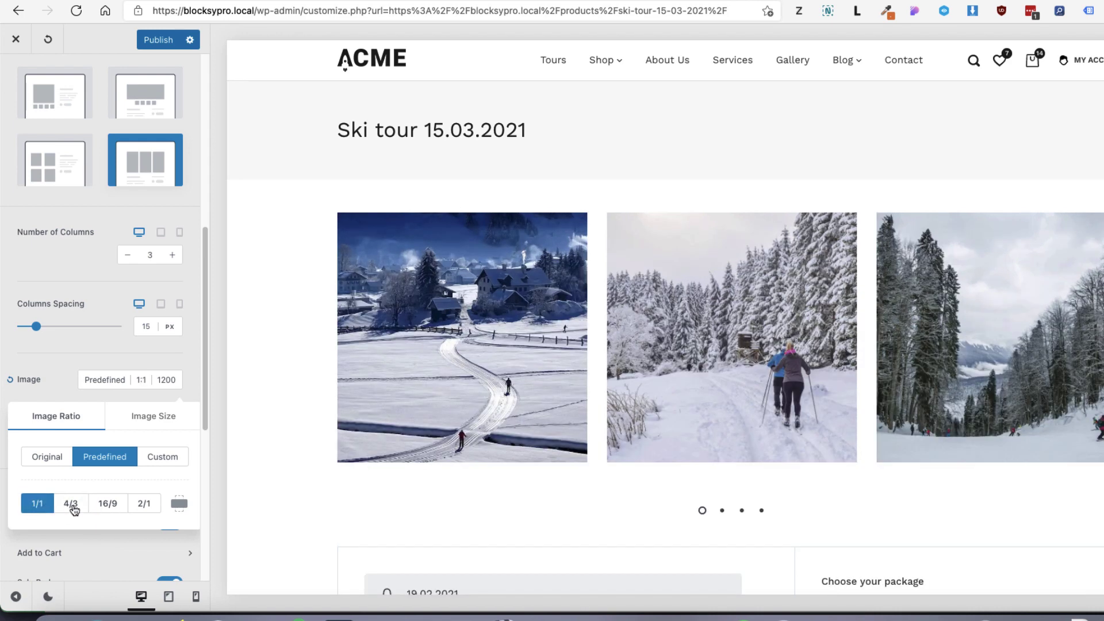
left_click(108, 505)
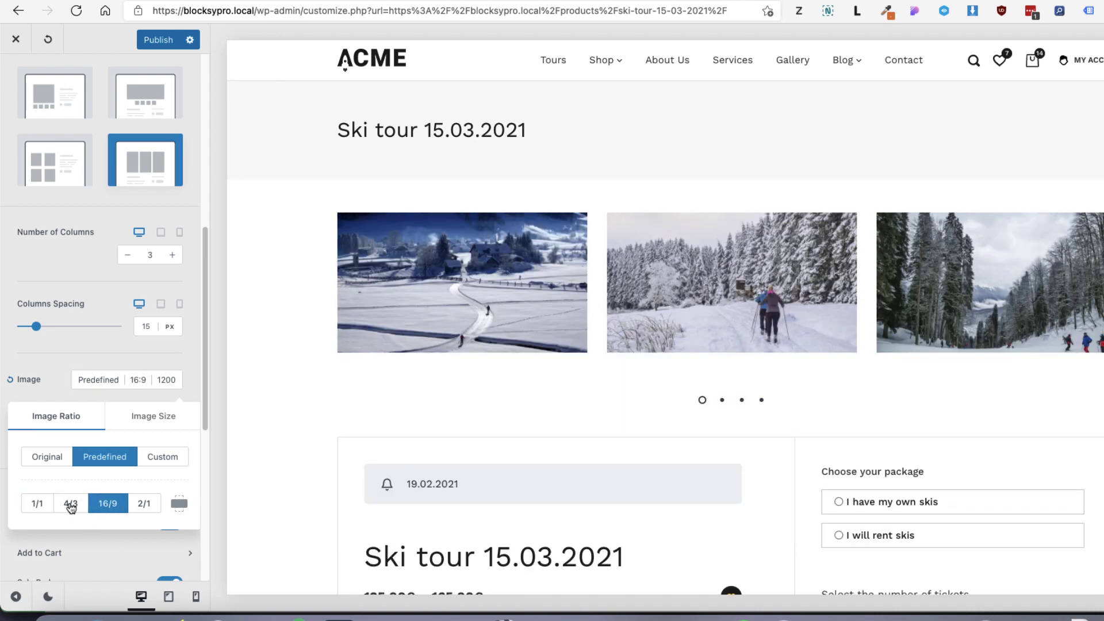
left_click(72, 506)
left_click(179, 505)
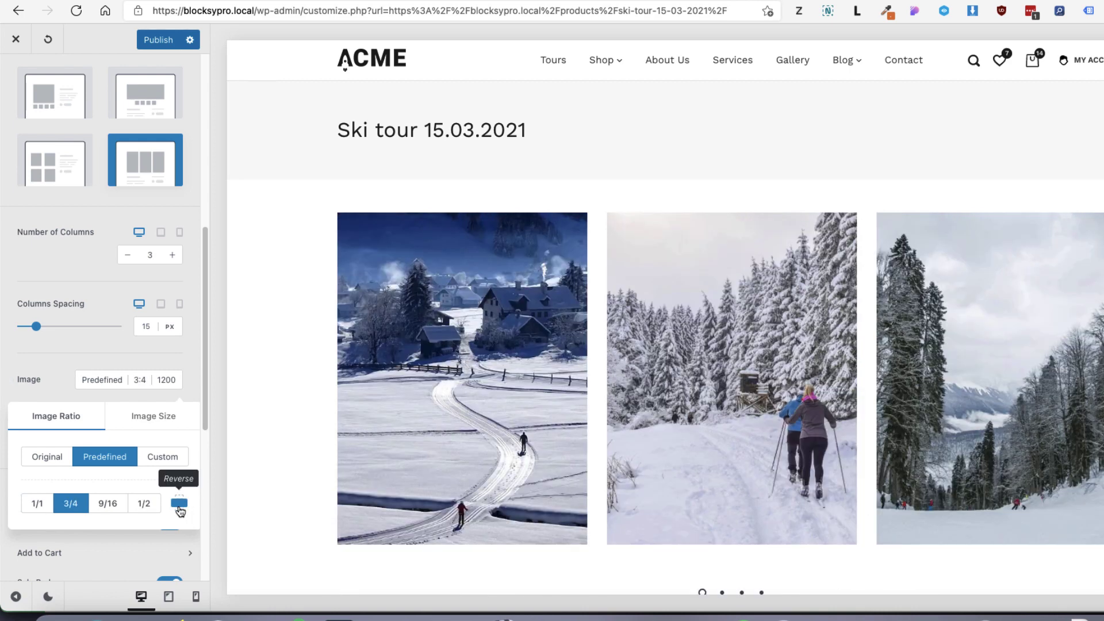
left_click(179, 505)
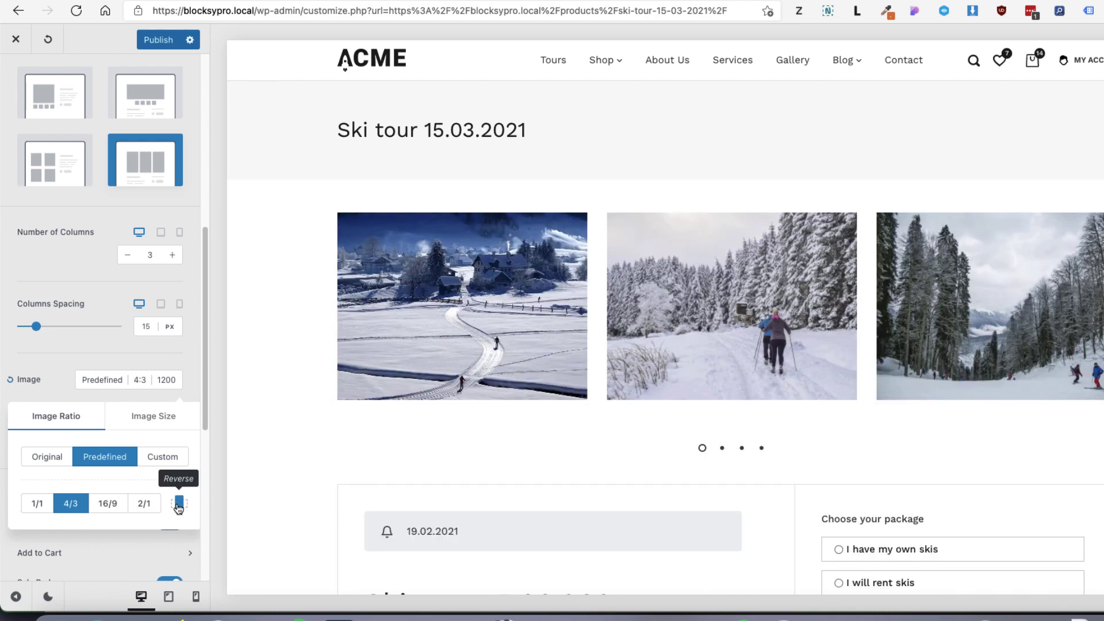
left_click(64, 357)
- Review the new product layout in the preview, publish the changes and close the customizer
scroll(711, 311, "down", 3)
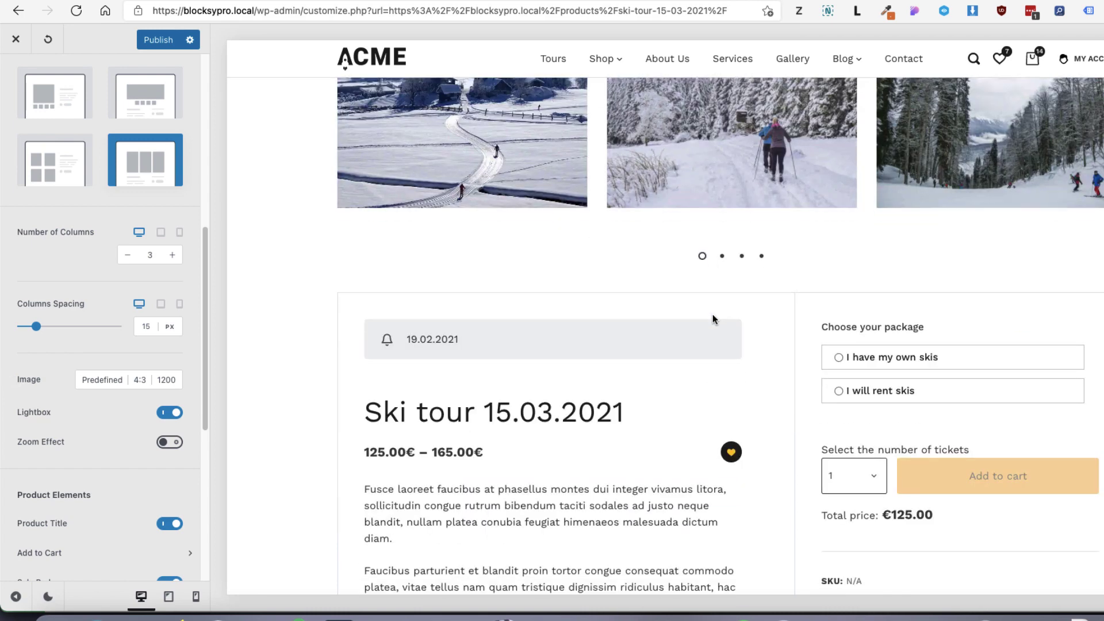
scroll(713, 315, "down", 2)
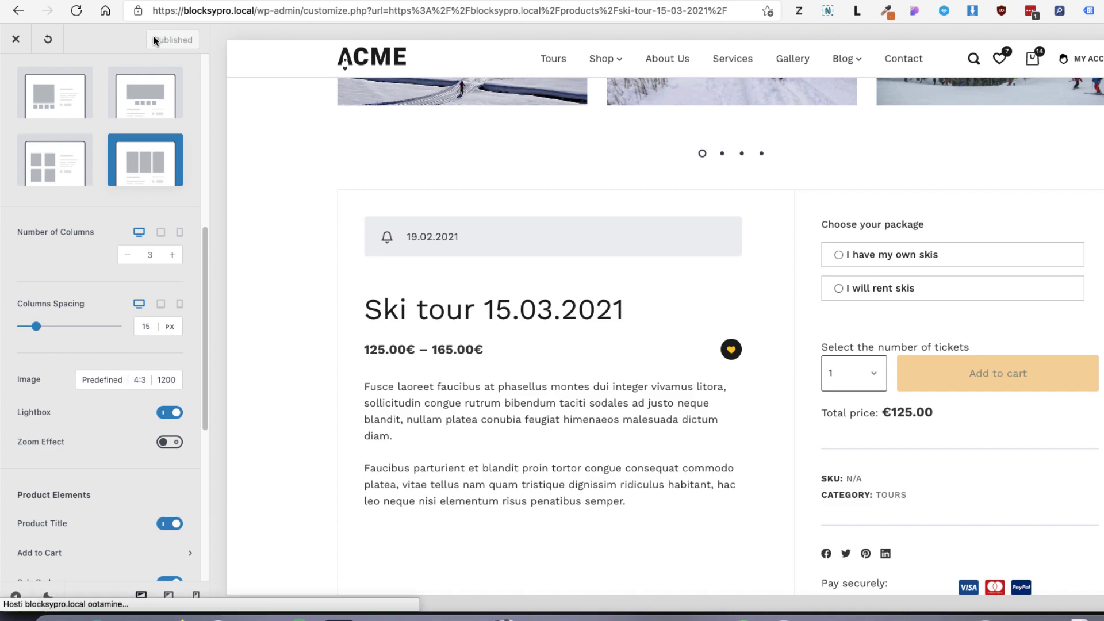
left_click(16, 39)
- Examine the published Ski tour page from the package selection down to the related products
scroll(110, 273, "down", 10)
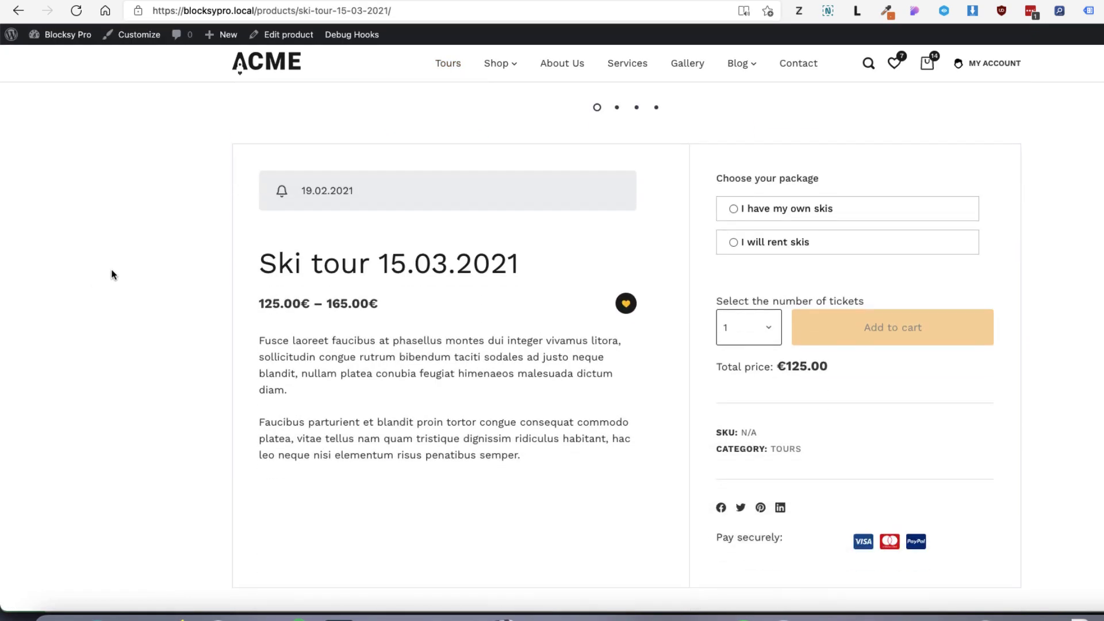
scroll(113, 274, "down", 7)
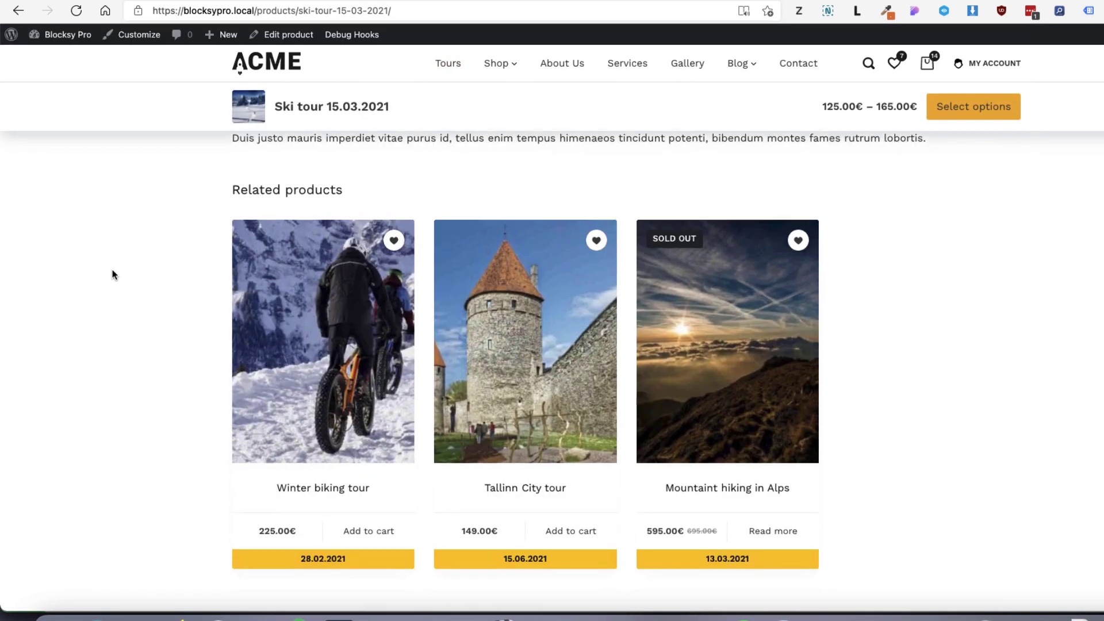
scroll(161, 298, "up", 16)
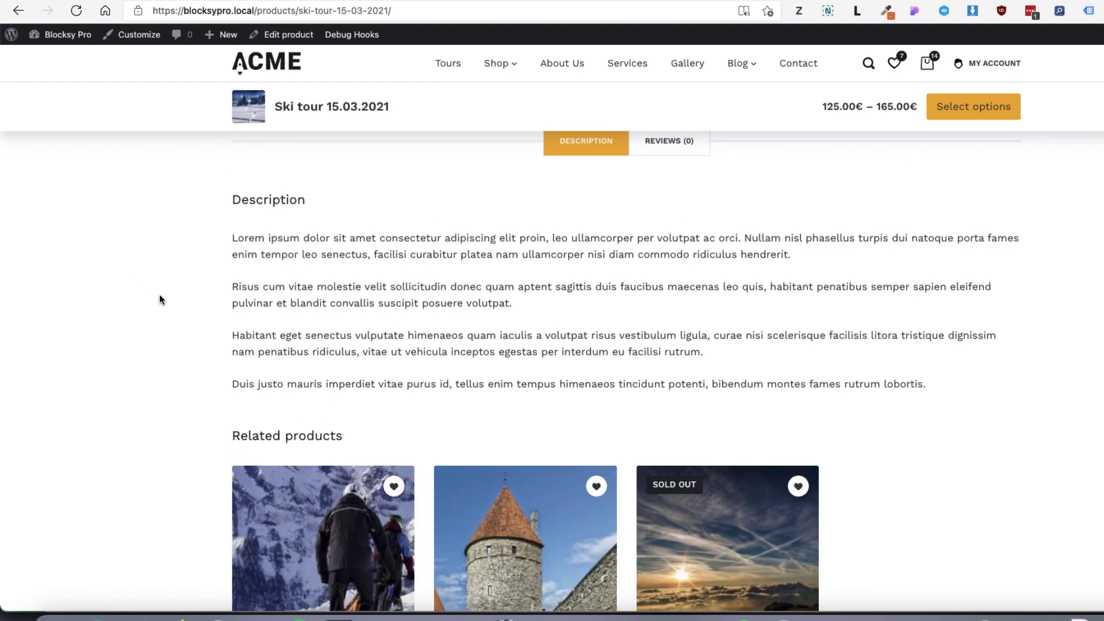
- Test the Ski tour booking form with the "I have my own skis" package and 8 tickets, checking the total price
scroll(305, 290, "down", 12)
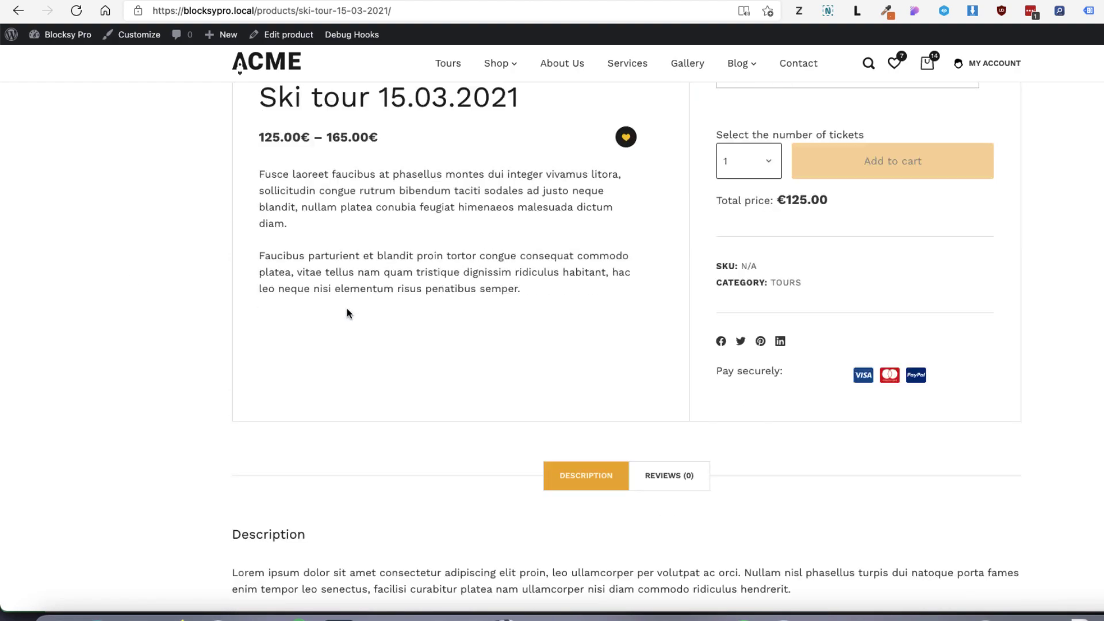
scroll(347, 313, "up", 8)
scroll(347, 313, "up", 4)
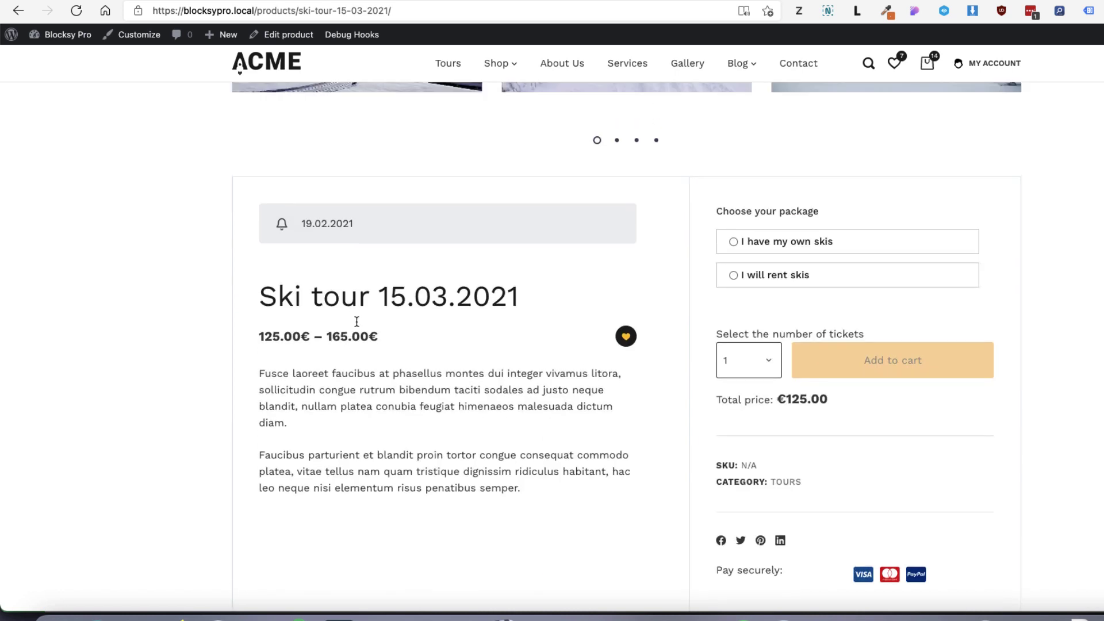
left_click(806, 245)
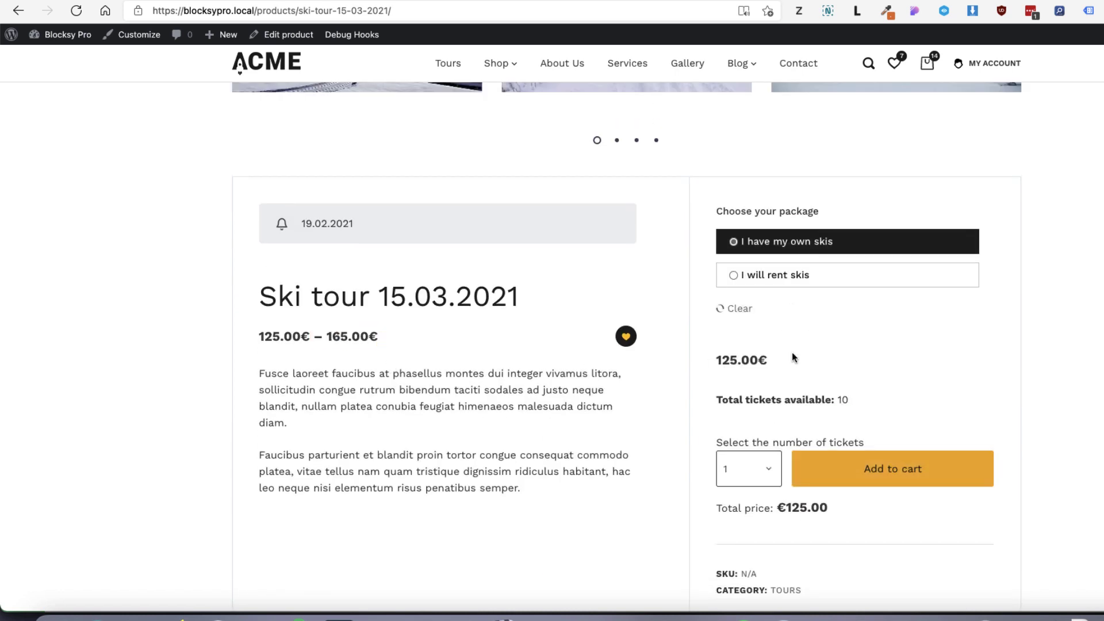
left_click_drag(842, 512, 751, 509)
left_click(741, 461)
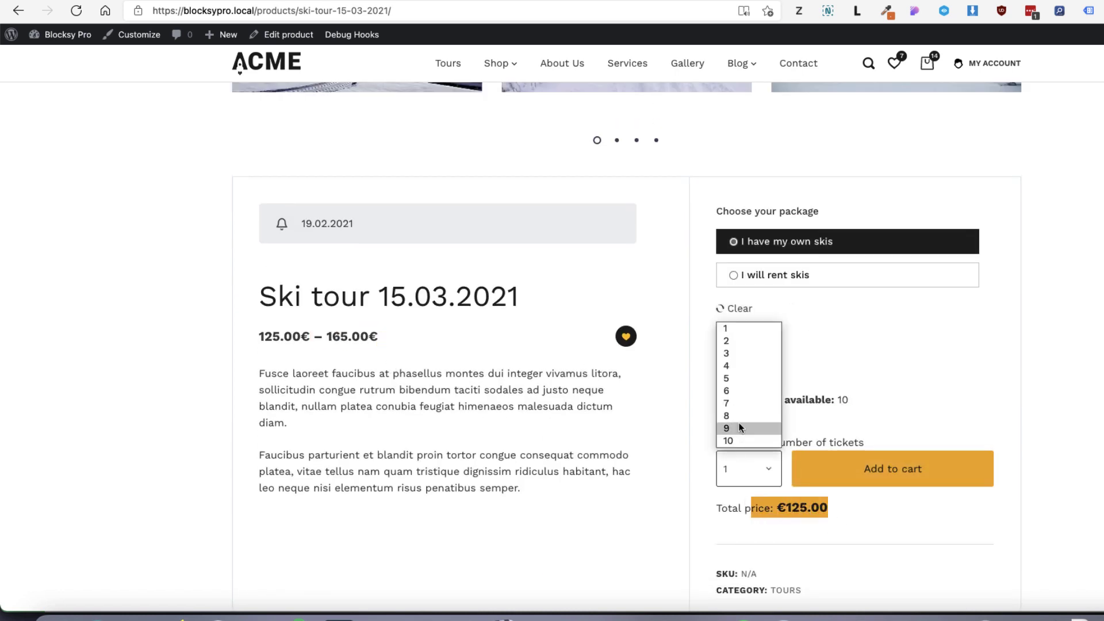
left_click(740, 421)
scroll(862, 385, "down", 2)
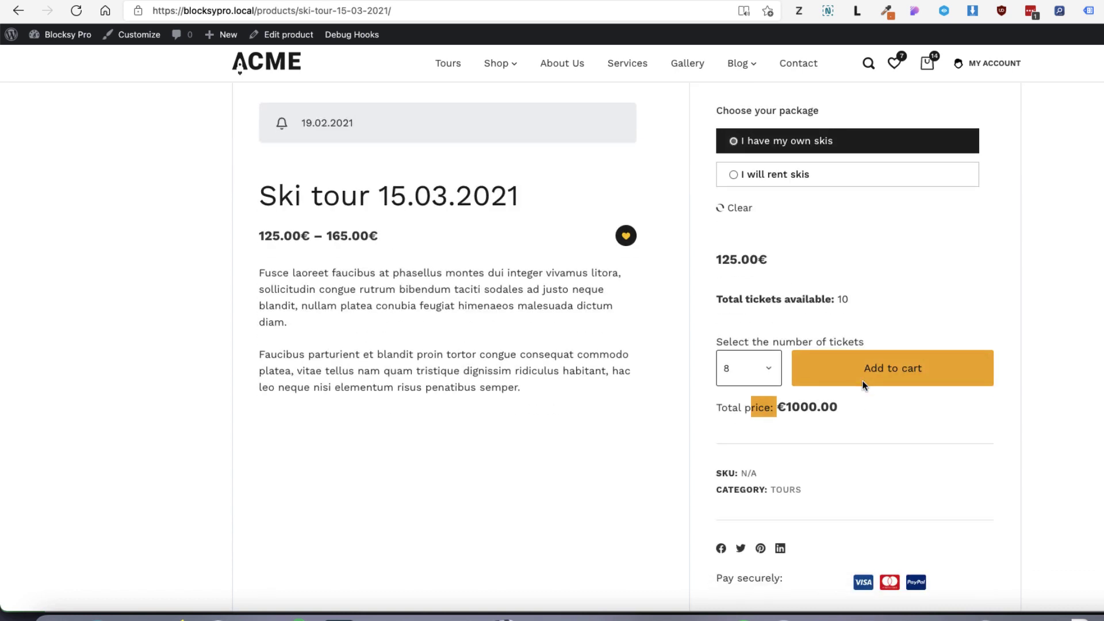
left_click(916, 431)
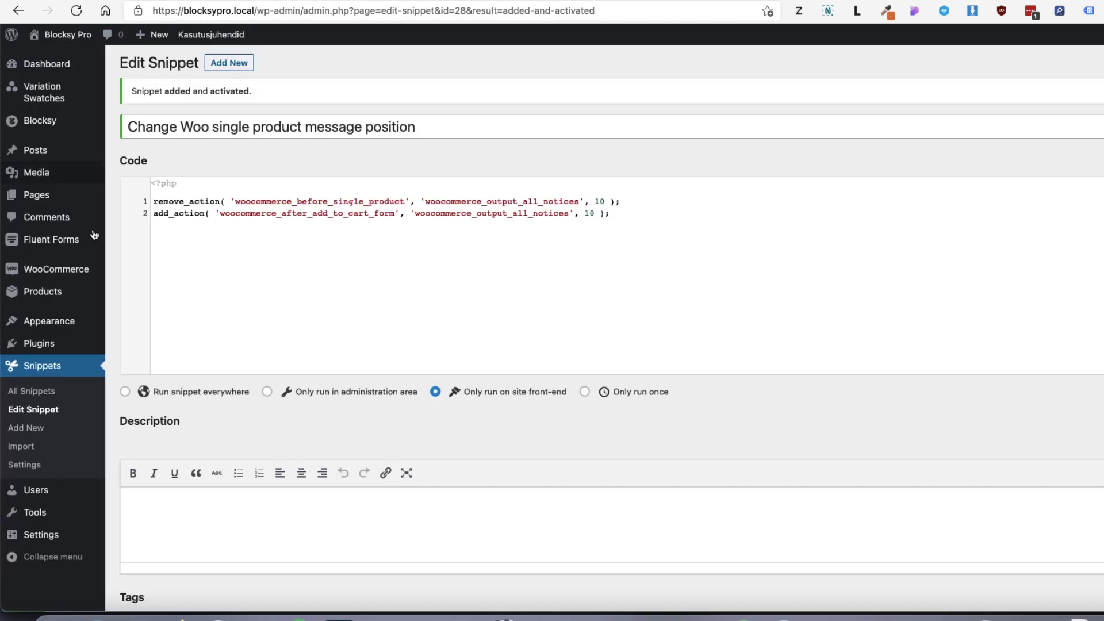
- Open the page for adding plugins and search the directory for the product custom fields plugin using the copied name
mouse_move(63, 345)
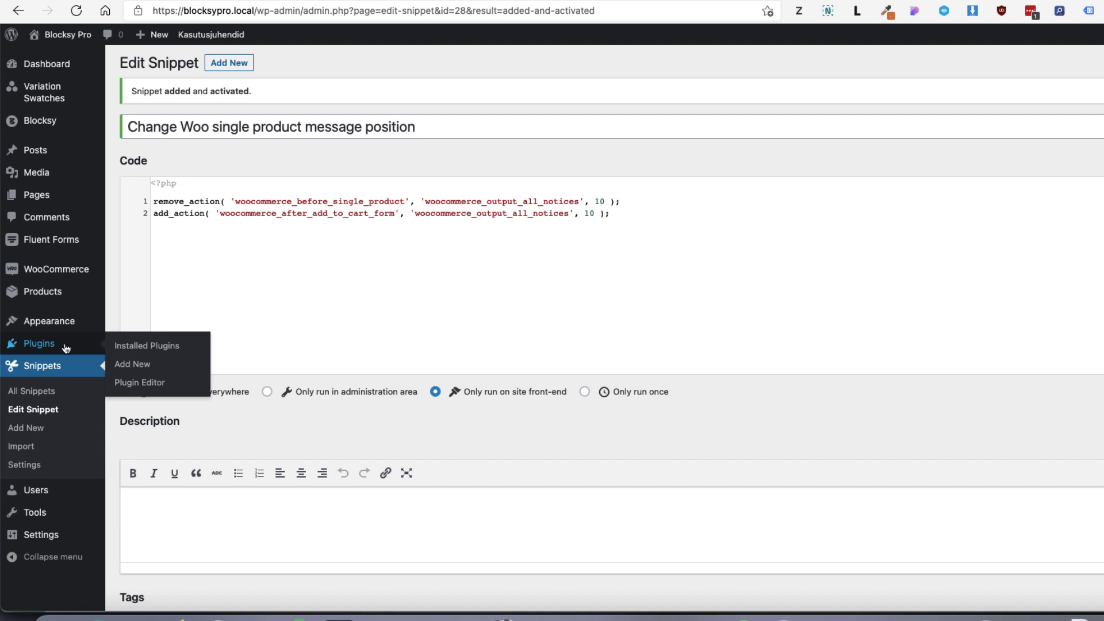
left_click(134, 363)
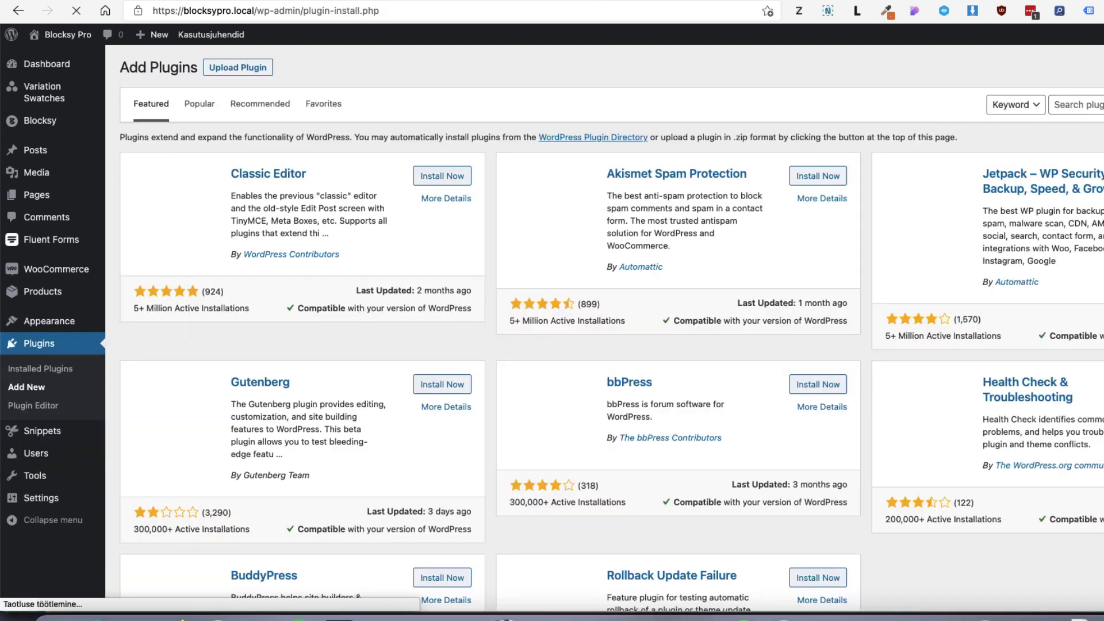
left_click(1075, 103)
key("super+v")
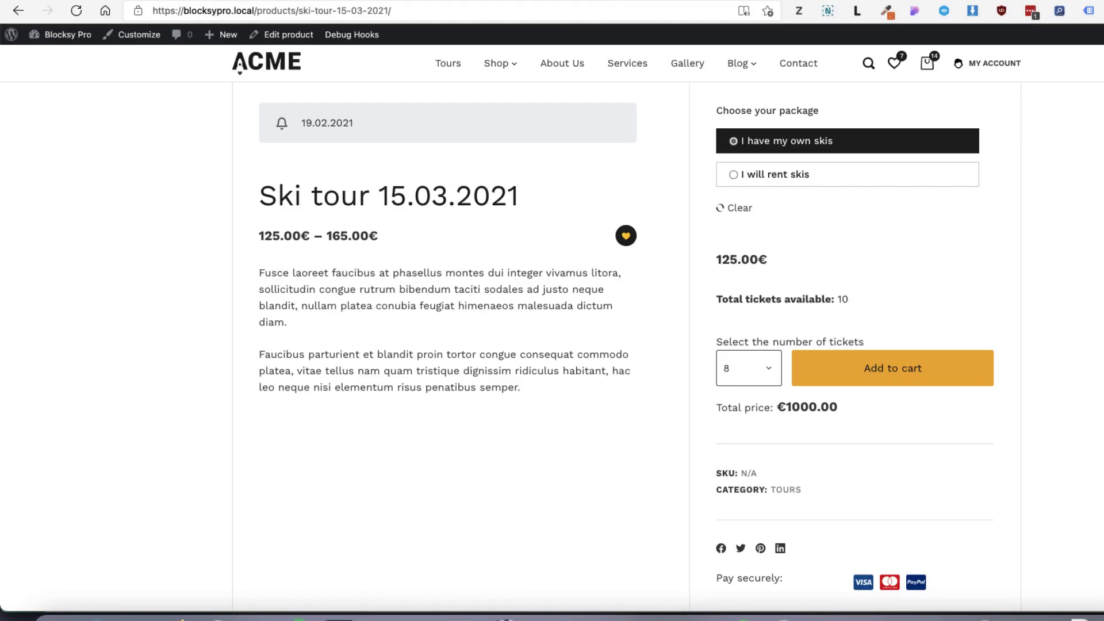
- Open the Ski tour product for editing and add a first custom field to its product data
left_click(290, 36)
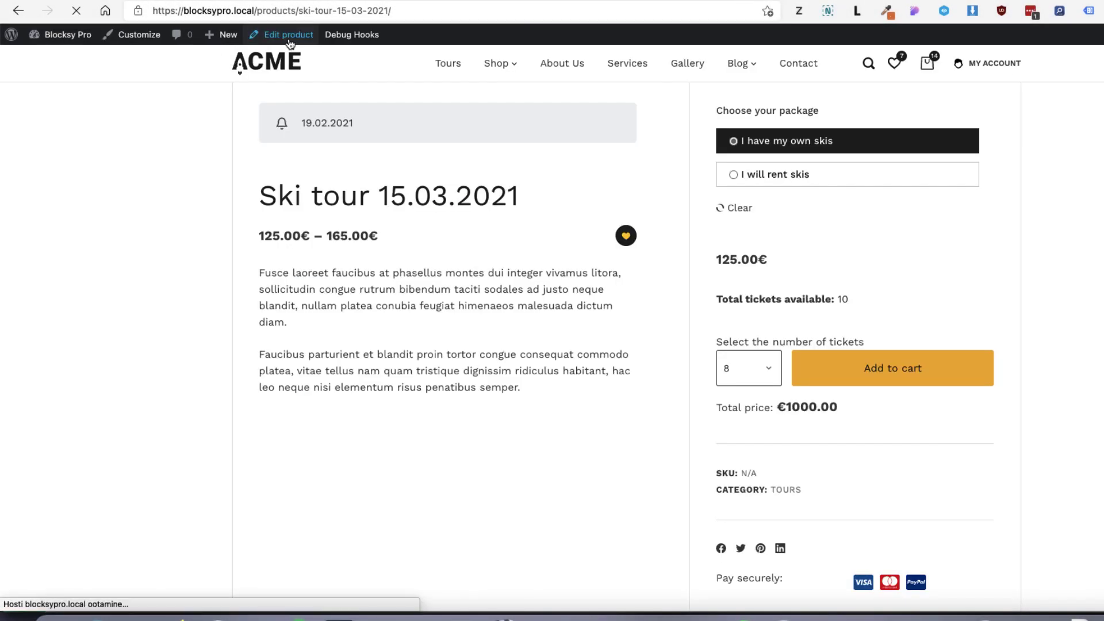
scroll(631, 389, "down", 5)
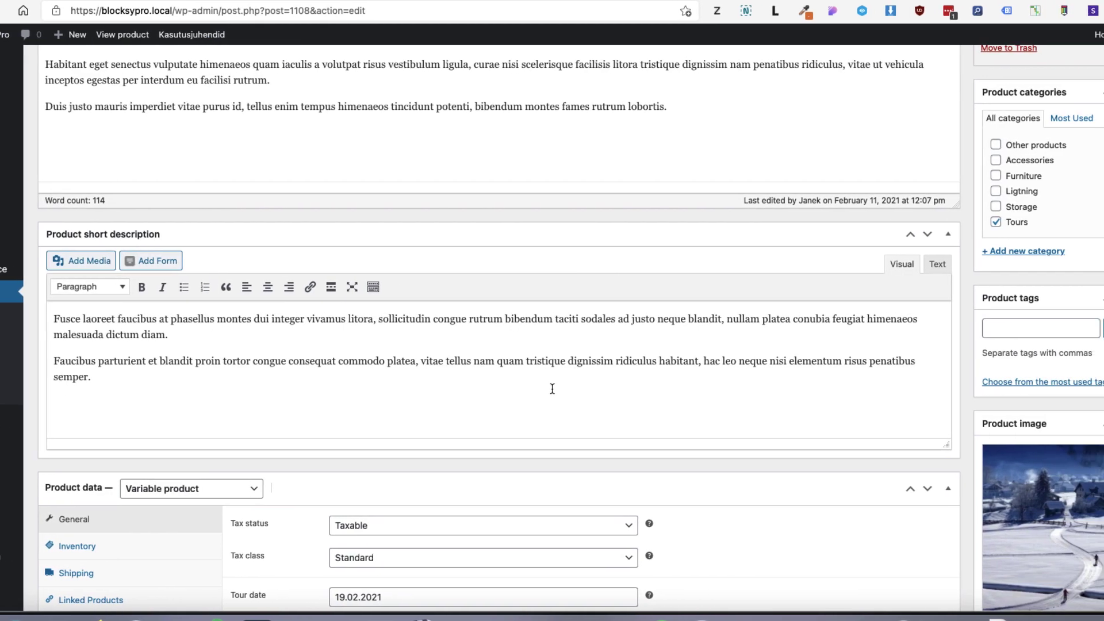
scroll(522, 392, "down", 2)
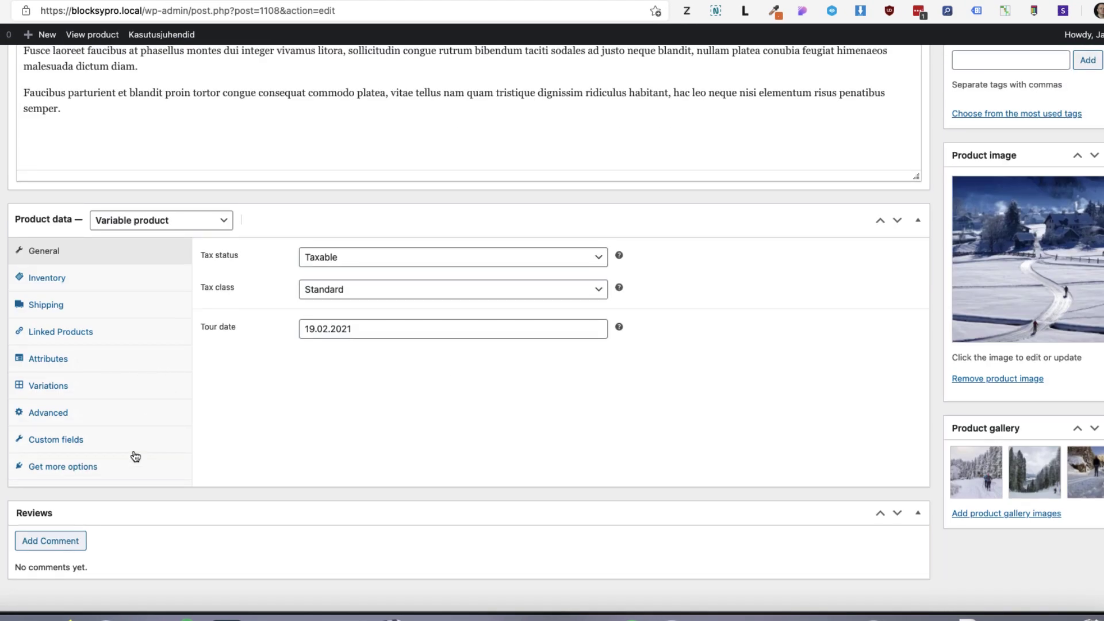
left_click(67, 443)
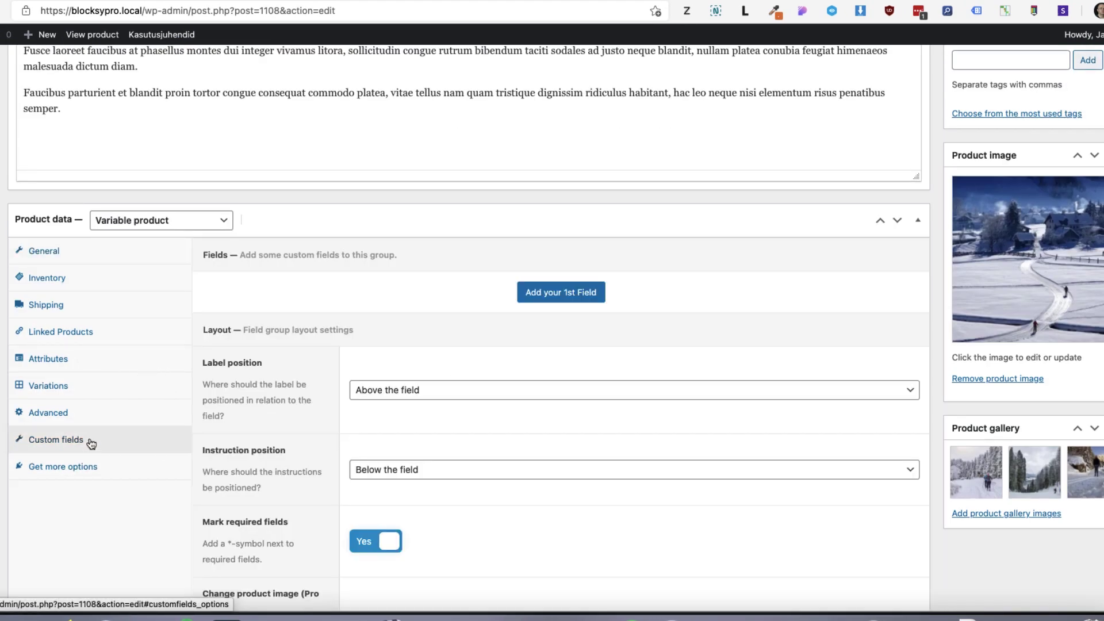
left_click(553, 296)
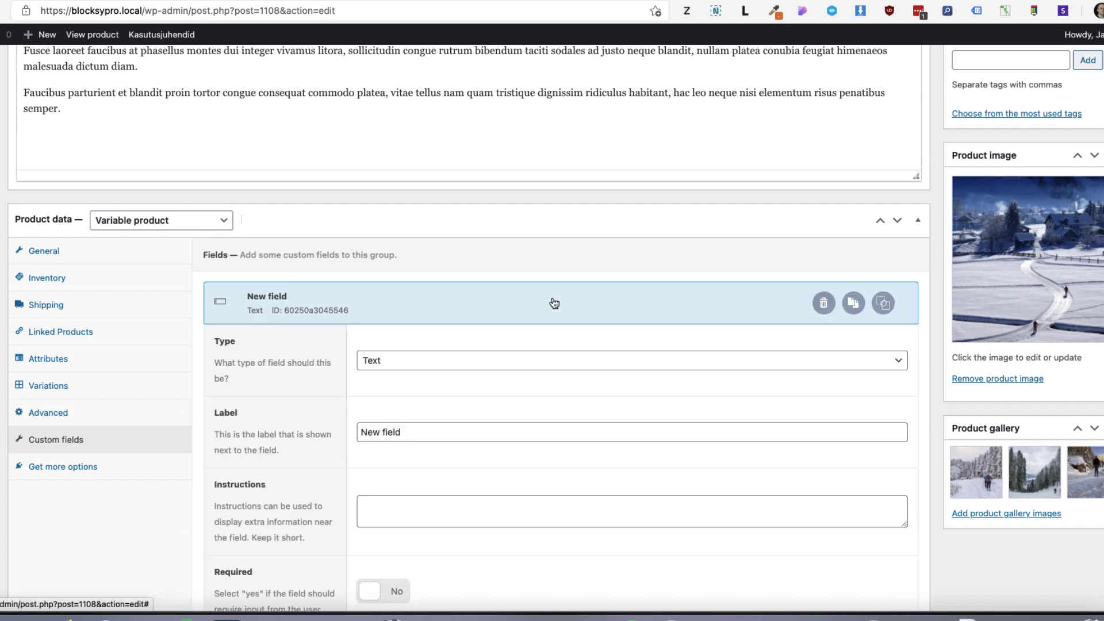
- Set the new field's type to Radio buttons and its label to "Do you need a ski instructor"
left_click(421, 363)
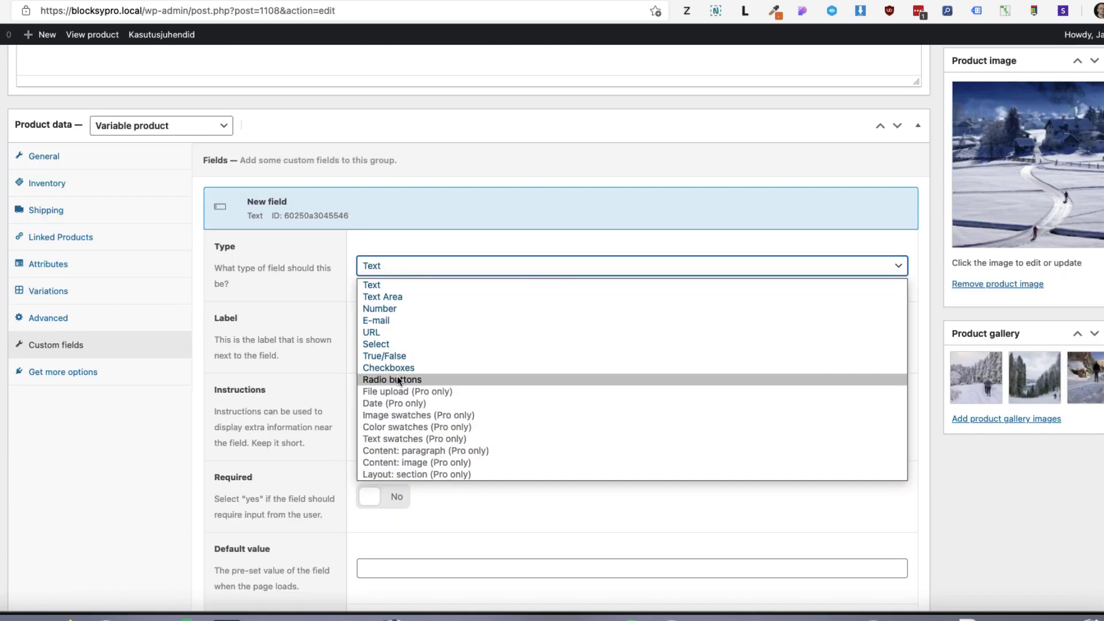
left_click(397, 375)
scroll(450, 344, "down", 2)
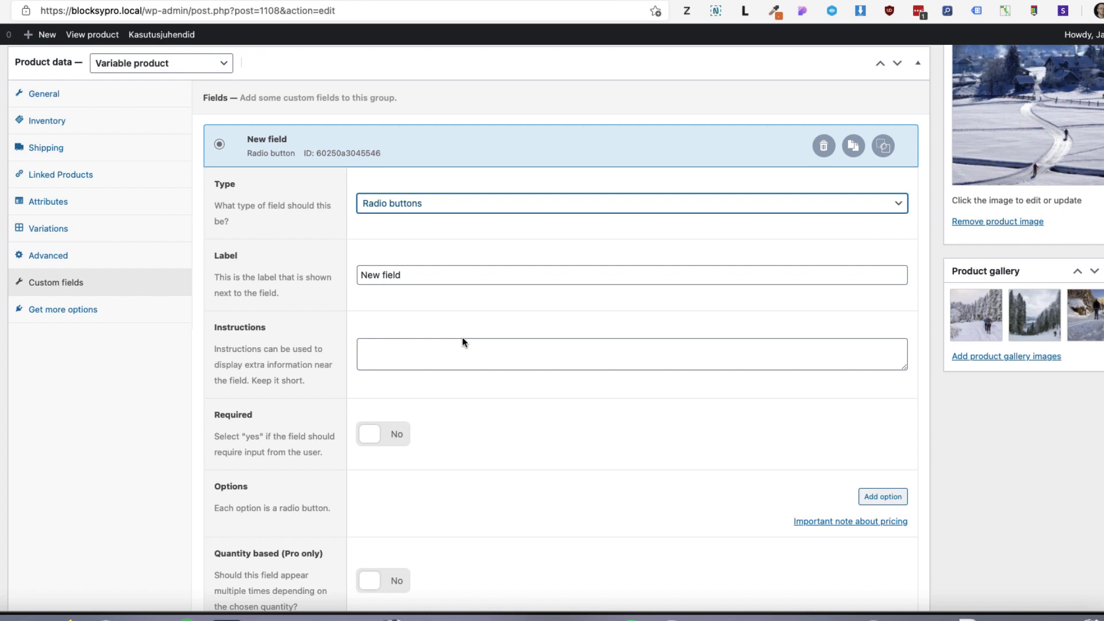
triple_click(426, 274)
type("Do you")
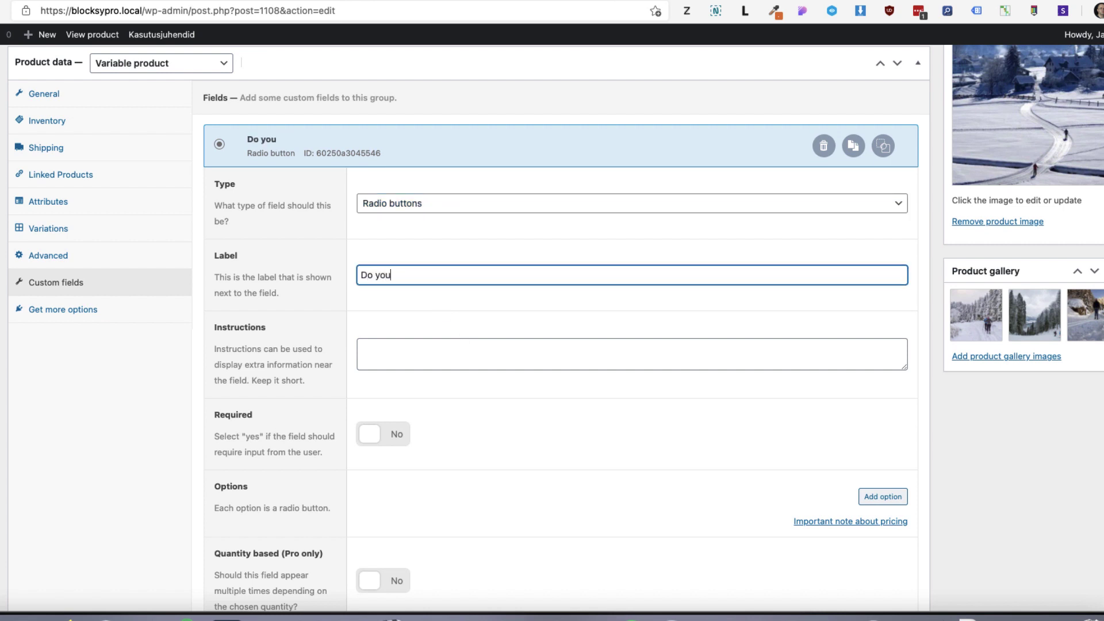
type(" need a ski instructor")
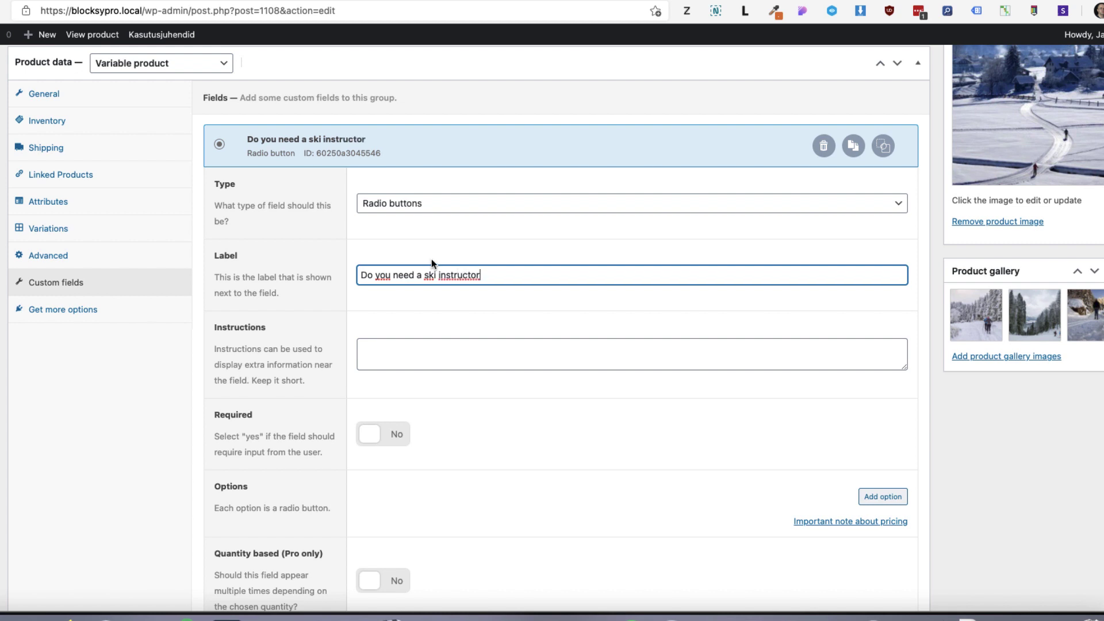
- Add a "Yes" option to the ski instructor field with a non-quantity-based flat fee of 100
left_click(885, 497)
scroll(788, 483, "down", 3)
left_click(438, 319)
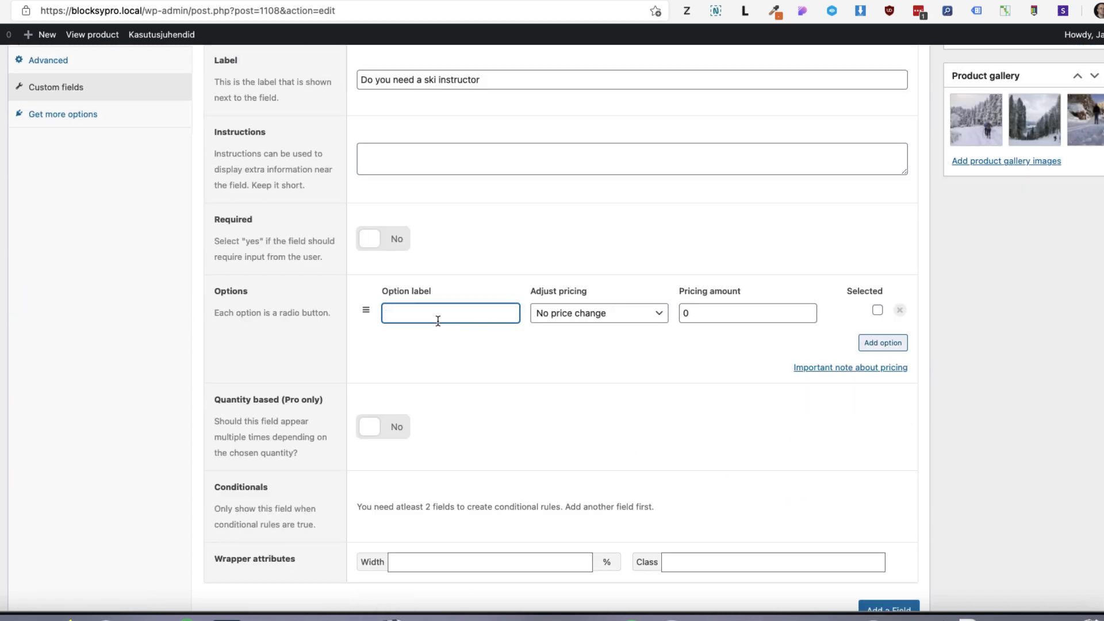
left_click(599, 313)
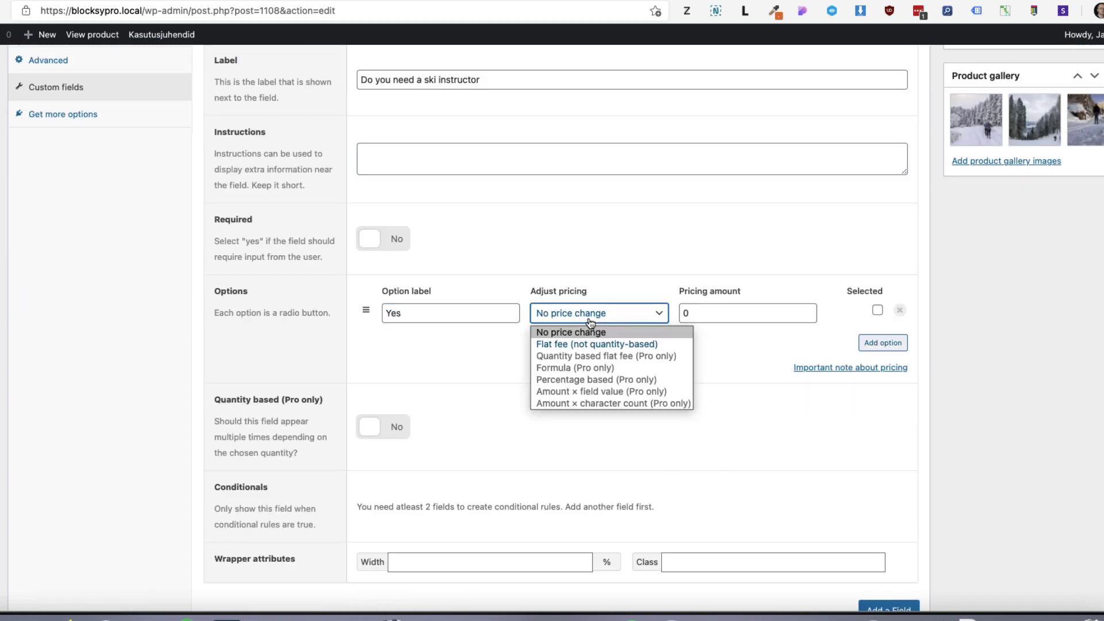
left_click(576, 342)
double_click(748, 313)
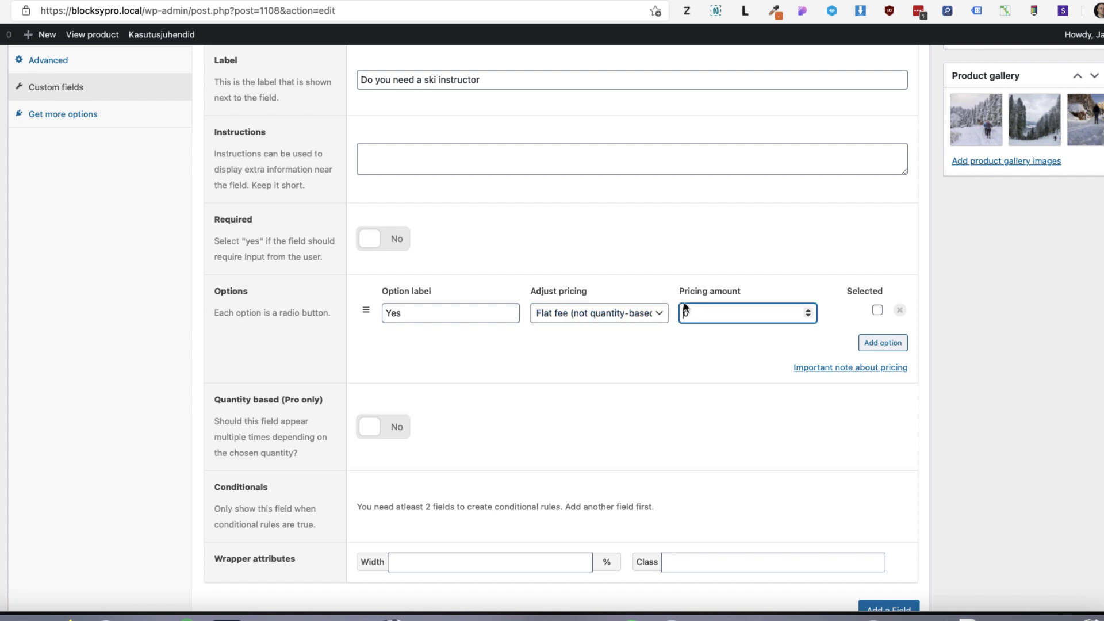
type("100")
- Add a "No" option without a price change and make the ski instructor field required
left_click(879, 345)
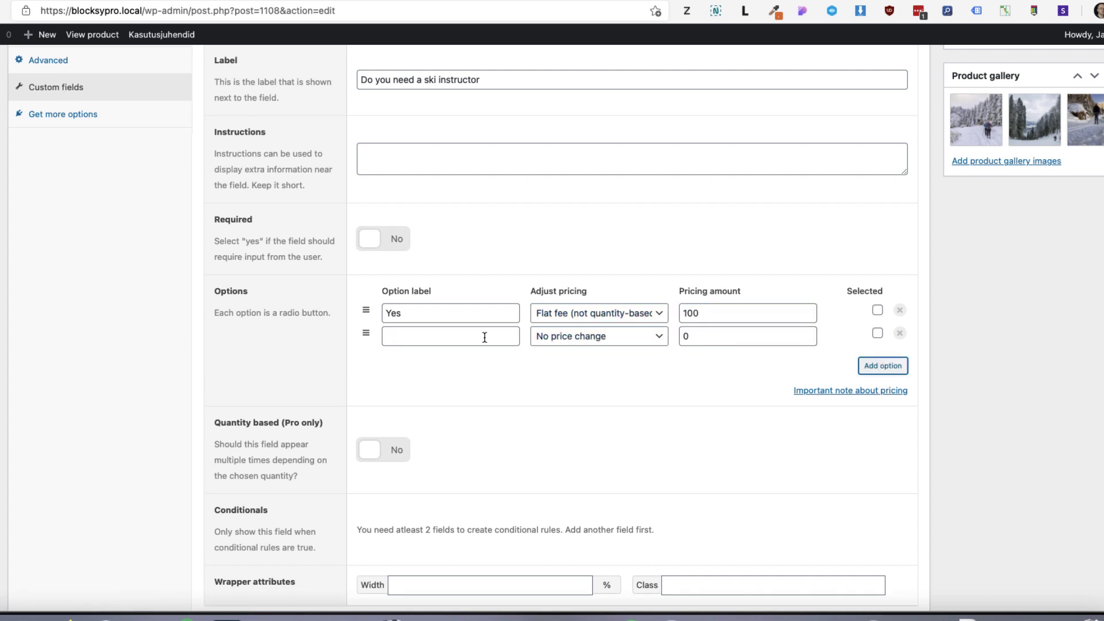
left_click(450, 333)
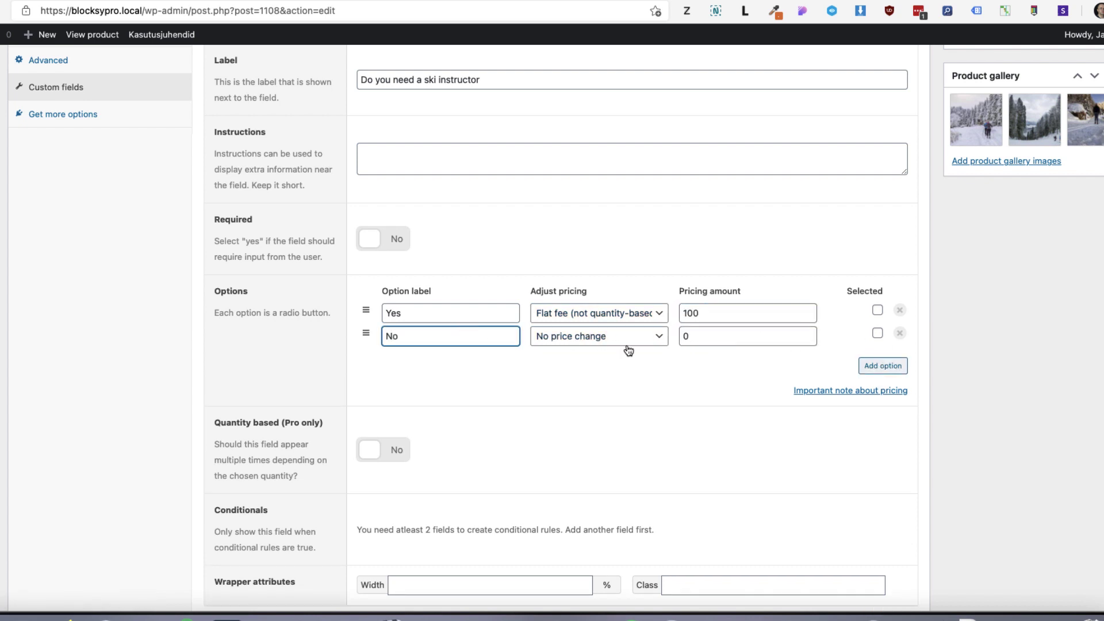
type("No")
scroll(574, 382, "down", 4)
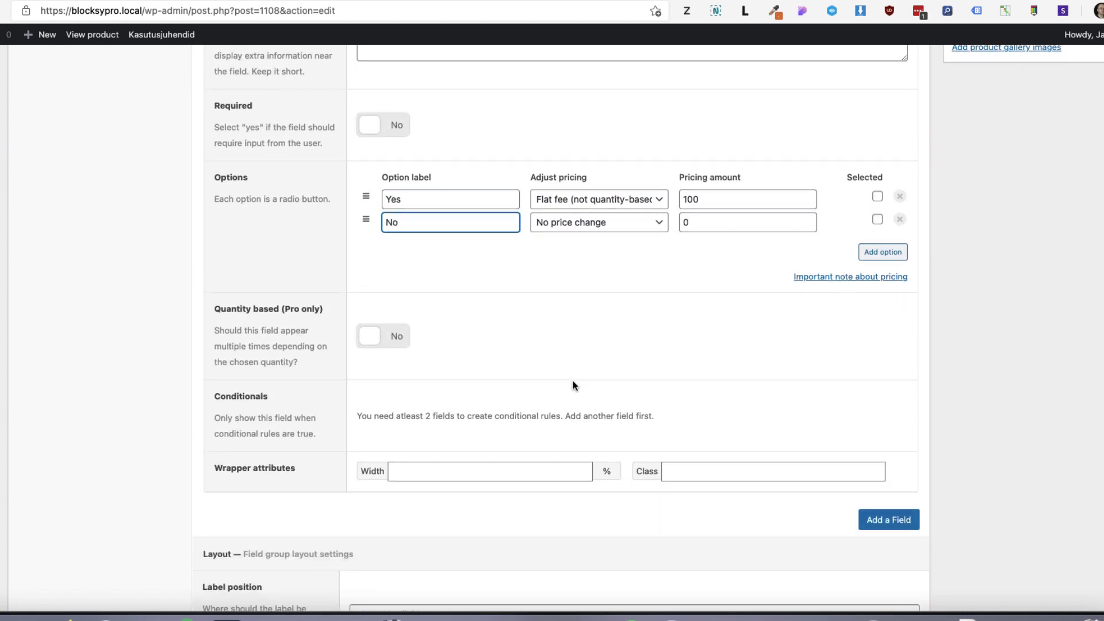
scroll(518, 350, "up", 4)
left_click(396, 240)
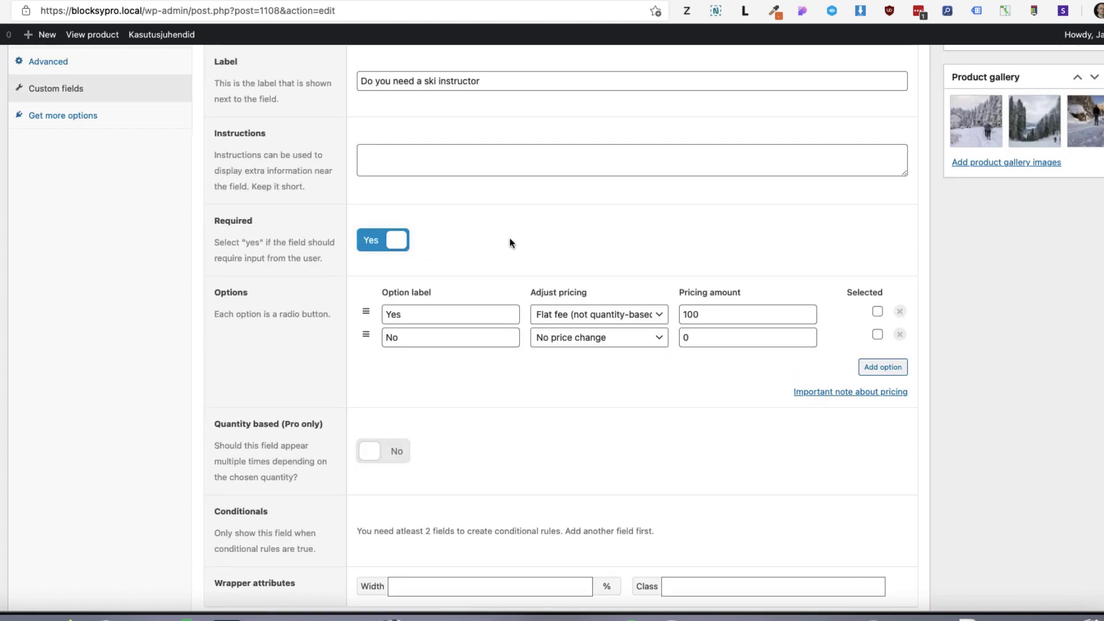
- Update the Ski tour product and view it on the site
scroll(1040, 440, "up", 10)
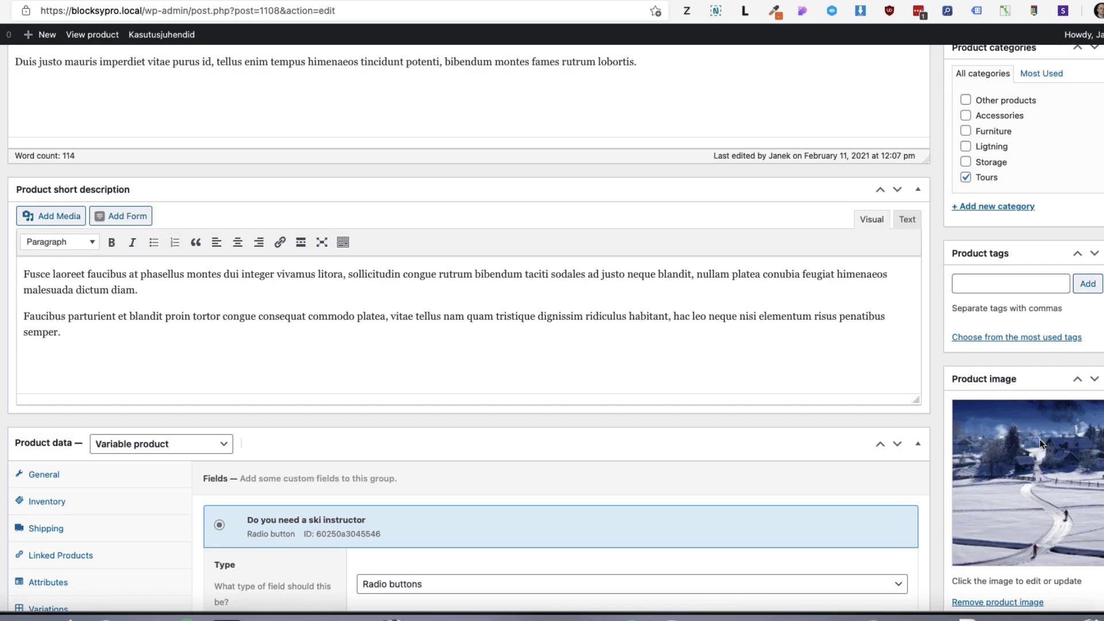
scroll(1040, 440, "up", 5)
left_click(1090, 323)
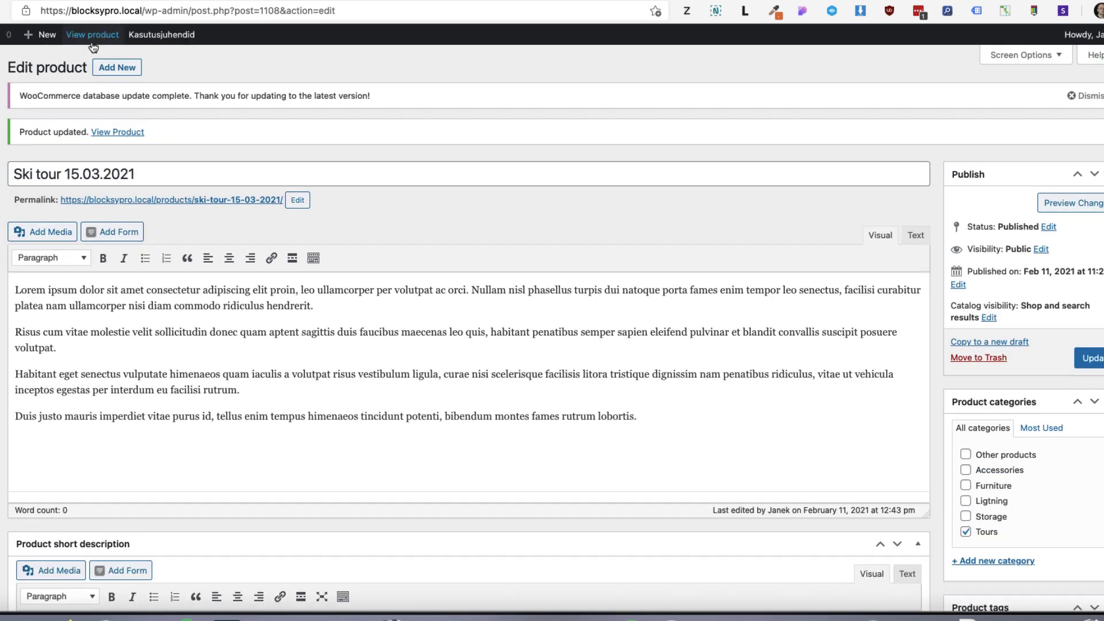
left_click(92, 37)
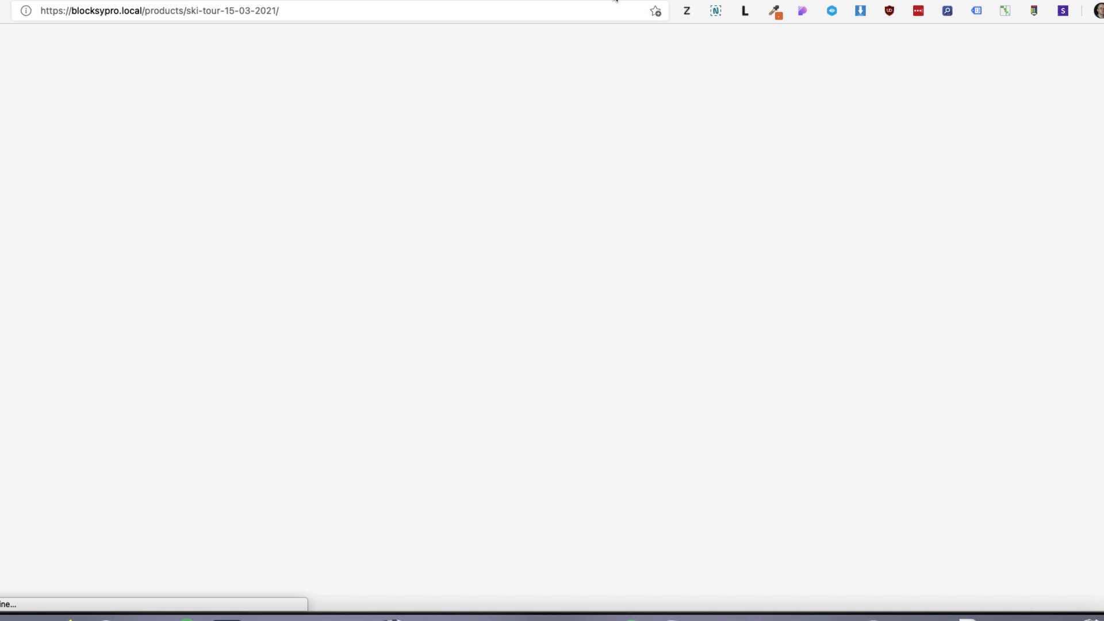
- On the product page, answer Yes to the ski instructor question and choose the "I will rent skis" package
scroll(796, 296, "down", 3)
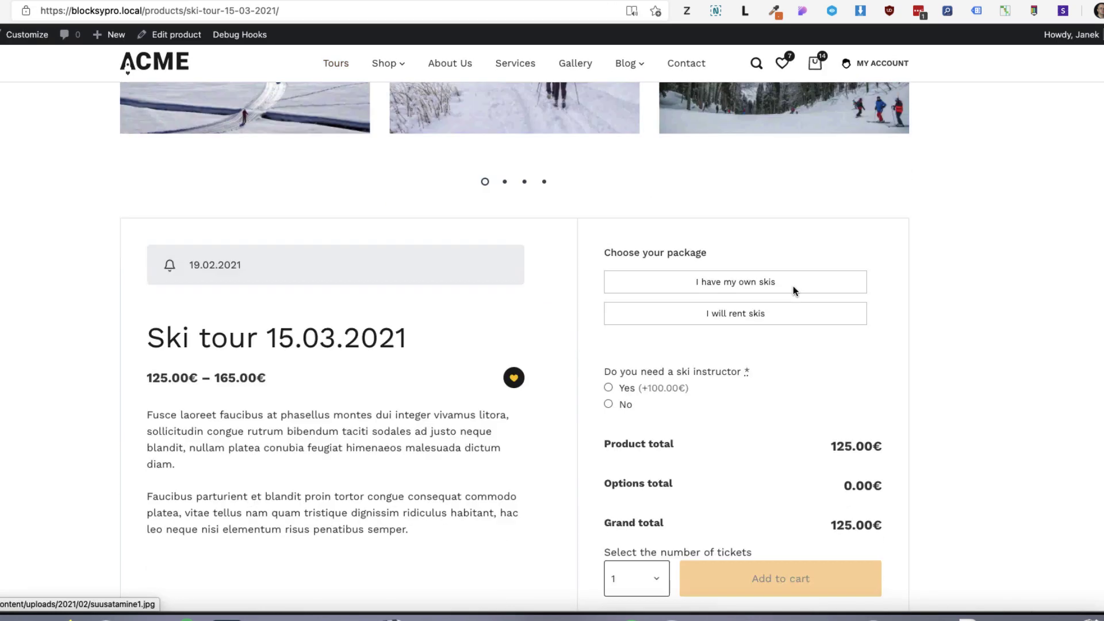
left_click(793, 281)
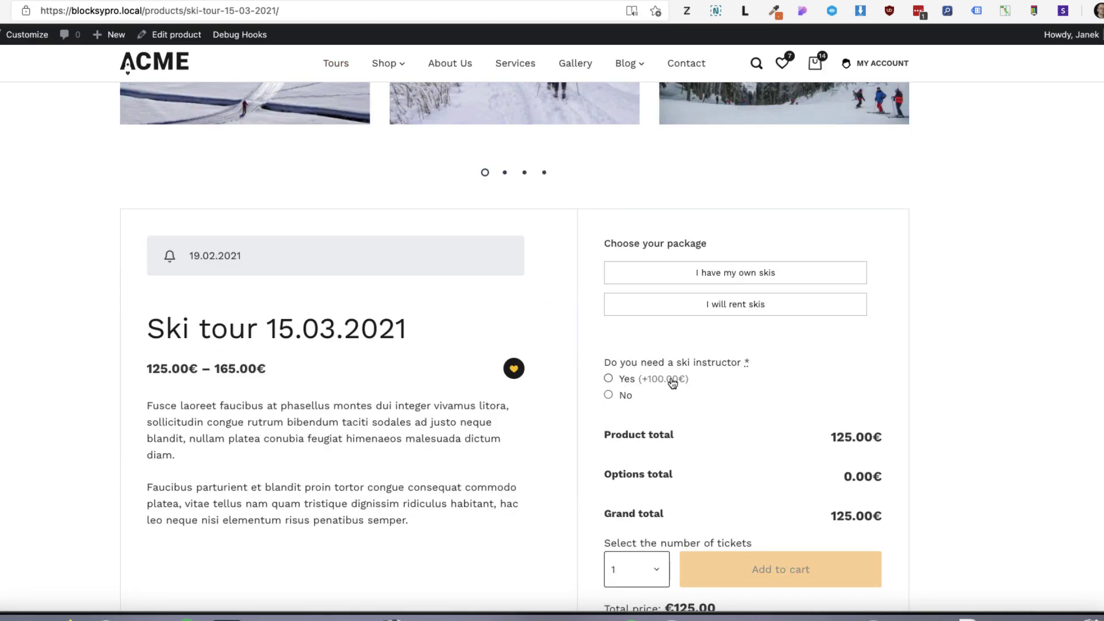
left_click(609, 378)
left_click_drag(832, 435, 895, 436)
scroll(859, 397, "down", 3)
left_click(750, 215)
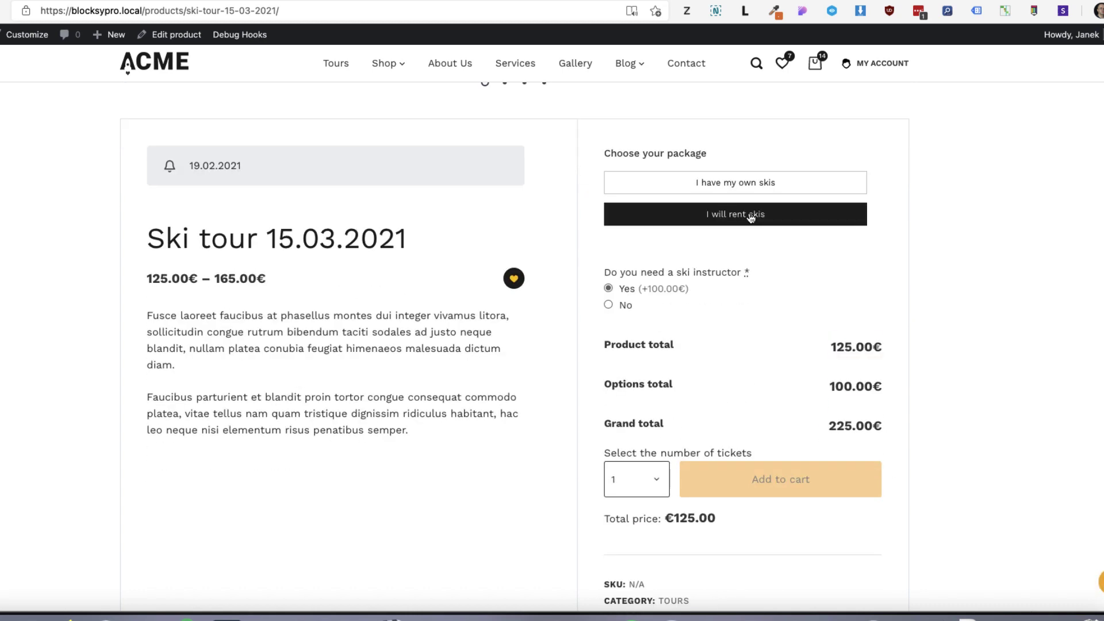
- Select 8 tickets and compare the product, options and grand totals with the total price under the cart button
scroll(721, 315, "down", 3)
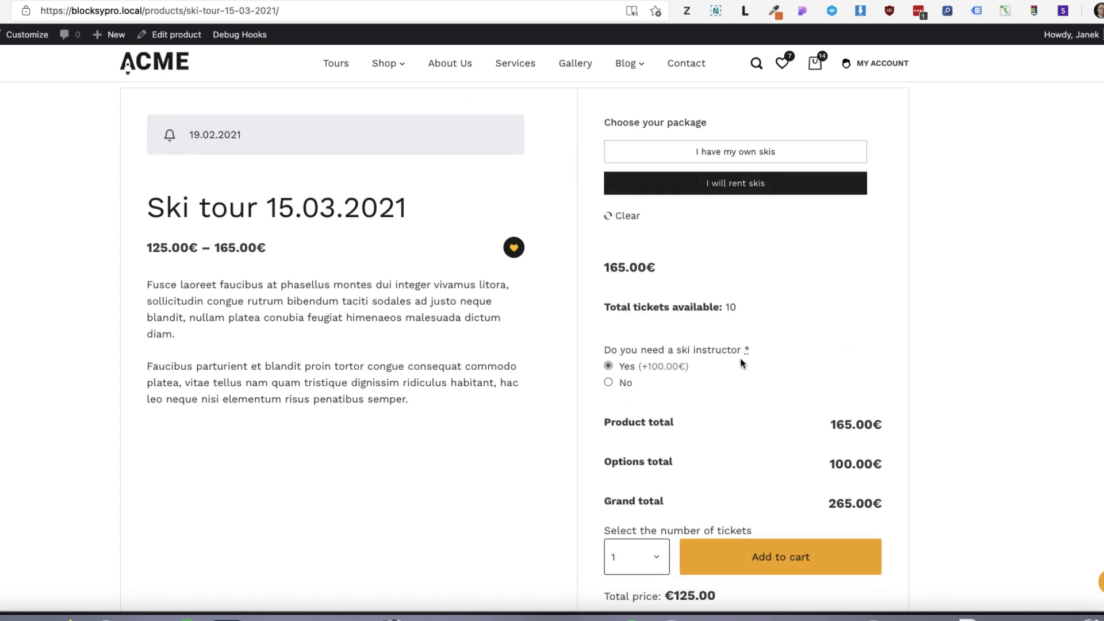
left_click(635, 482)
left_click(627, 435)
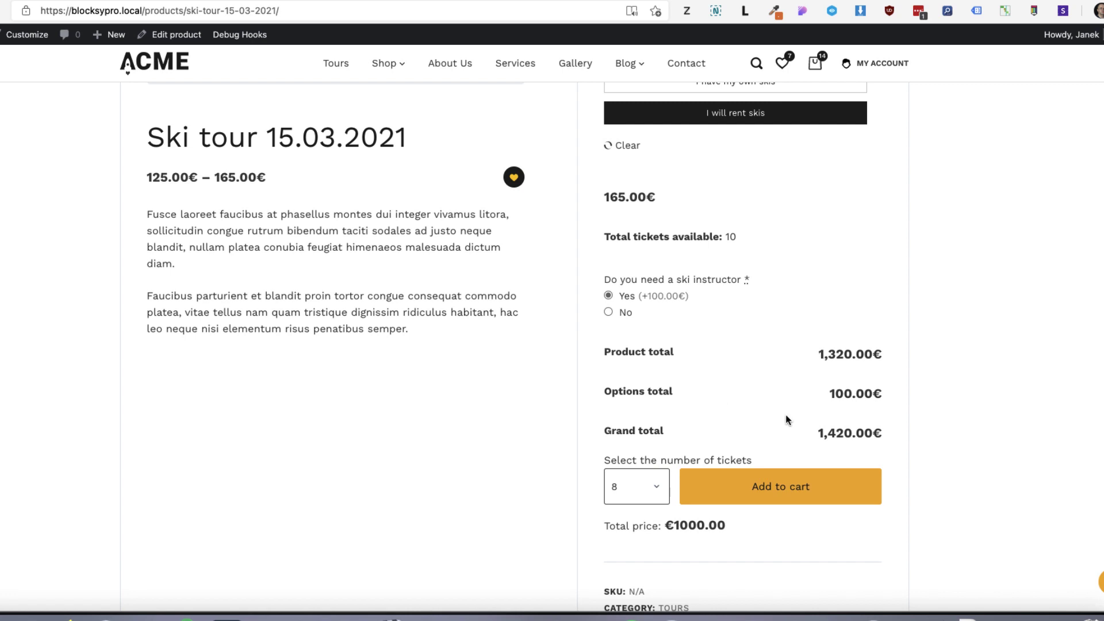
scroll(876, 386, "down", 3)
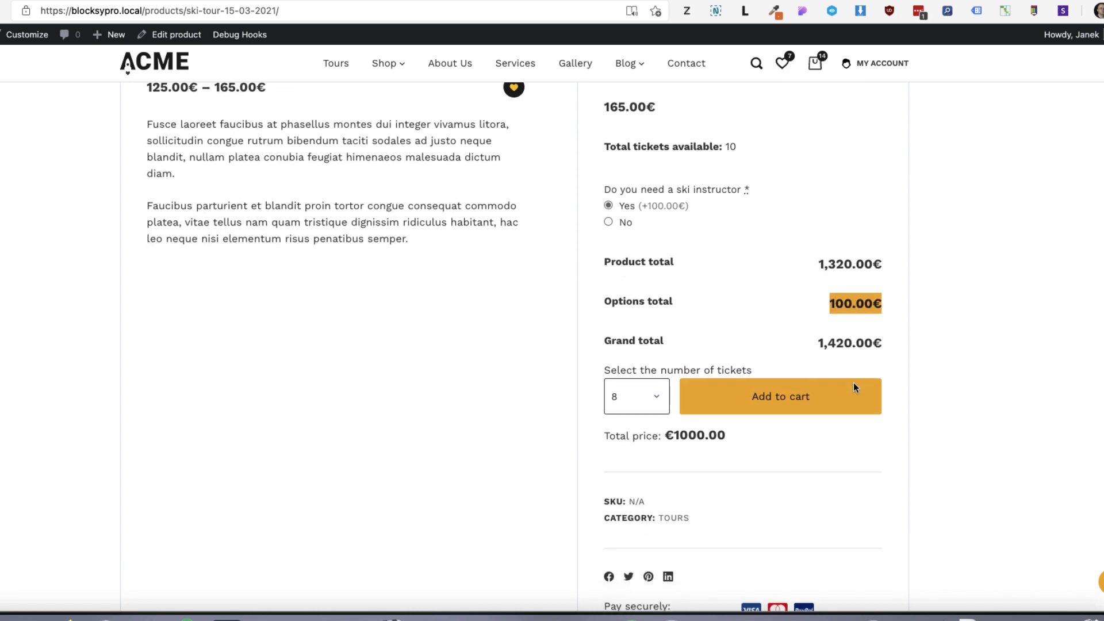
left_click(732, 289)
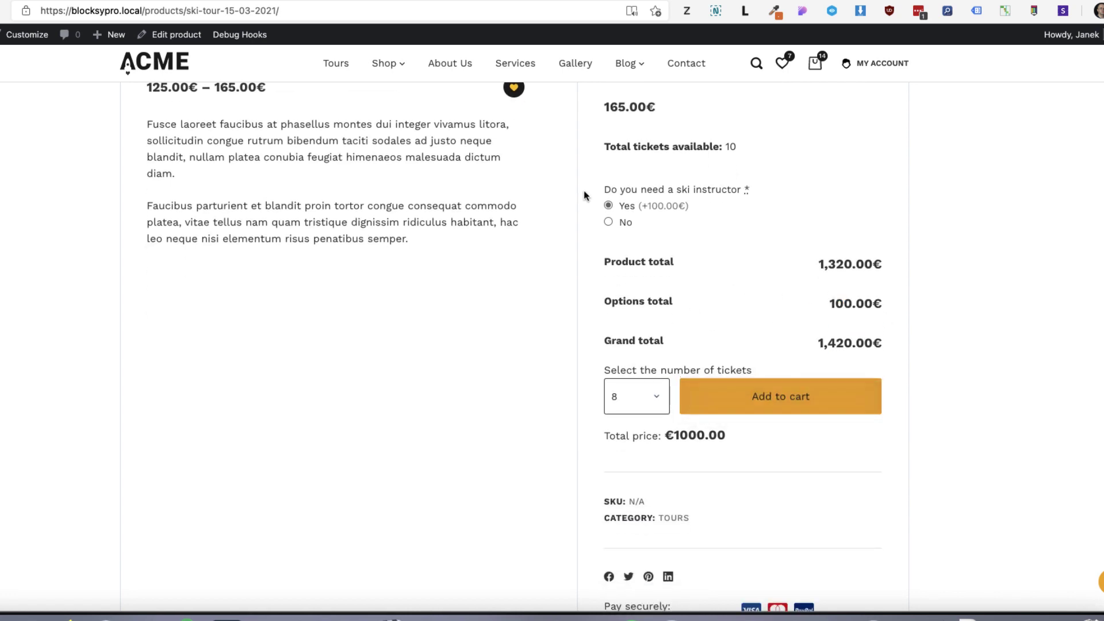
- Switch the ski instructor answer to No and back to Yes, and try to add the 8 tickets to the cart
left_click(620, 225)
left_click(610, 206)
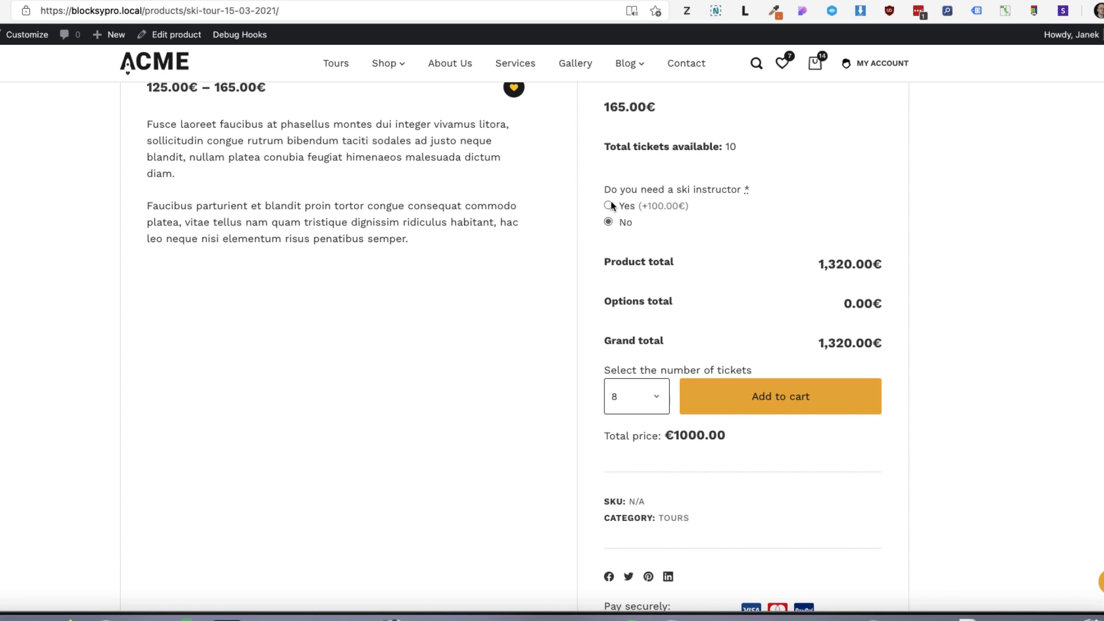
left_click(779, 400)
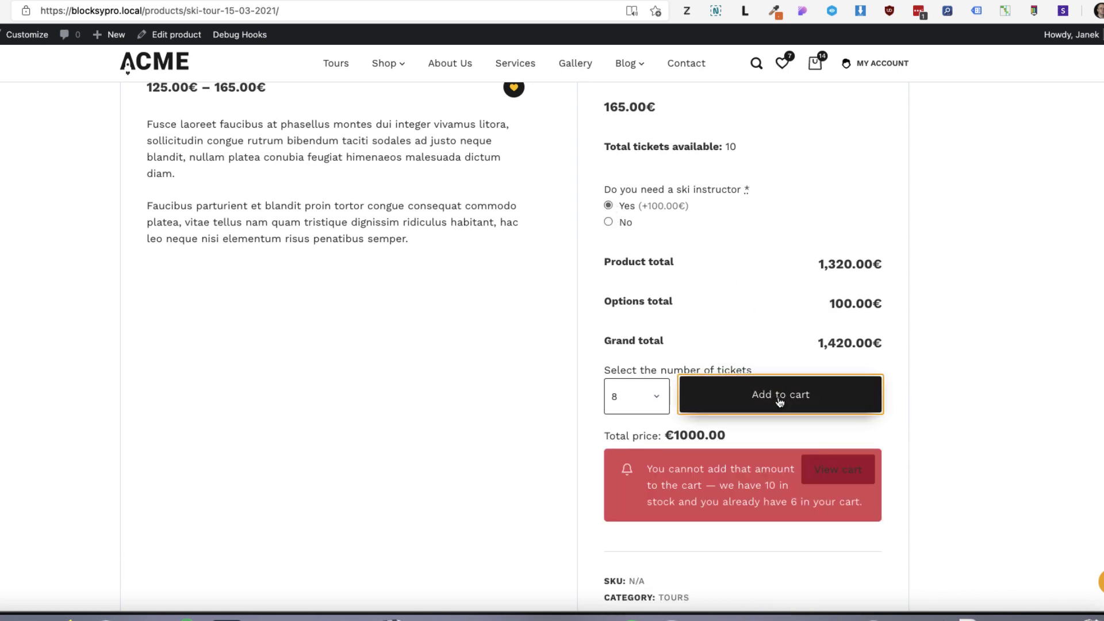
- Empty the shopping cart, removing both Ski tour 15.03.2021 package entries and the other products, and return to the product page
left_click(816, 63)
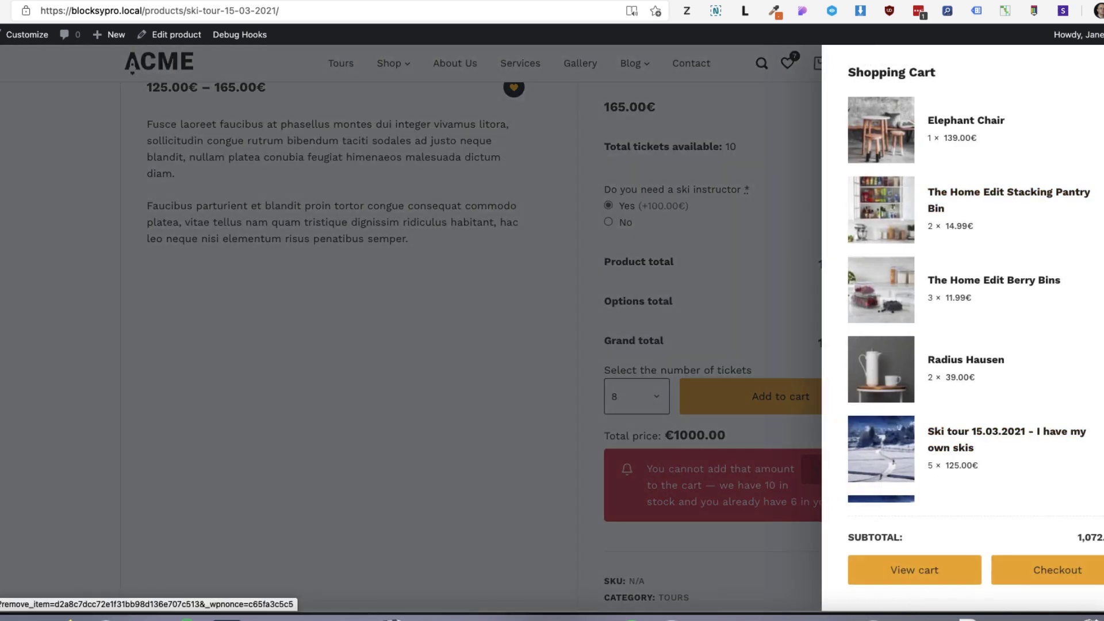
left_click(1101, 432)
left_click(1100, 452)
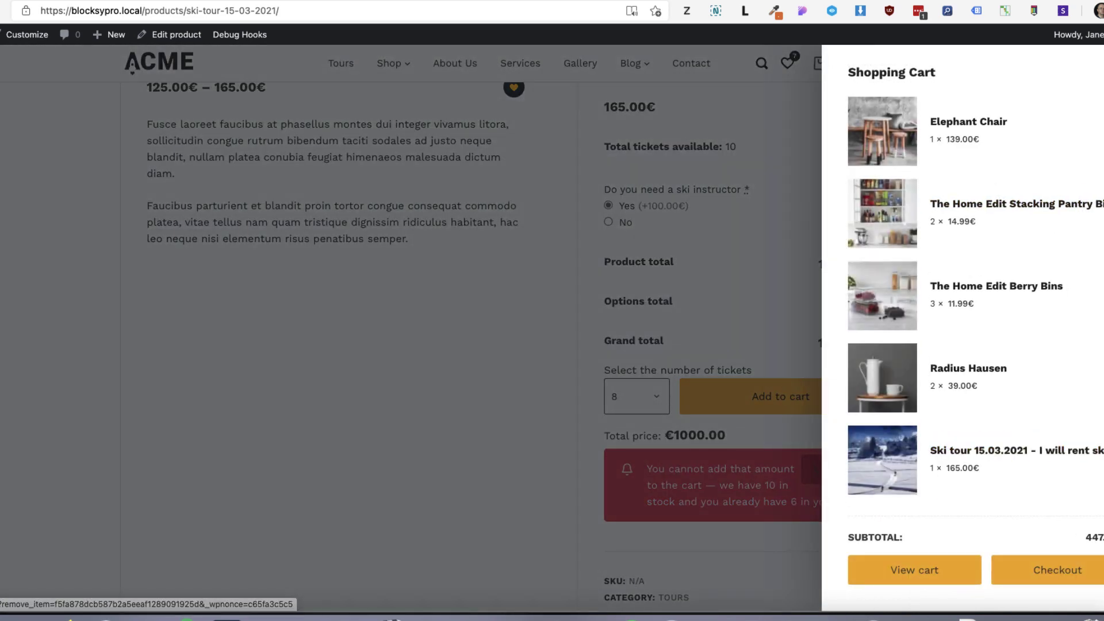
left_click(495, 418)
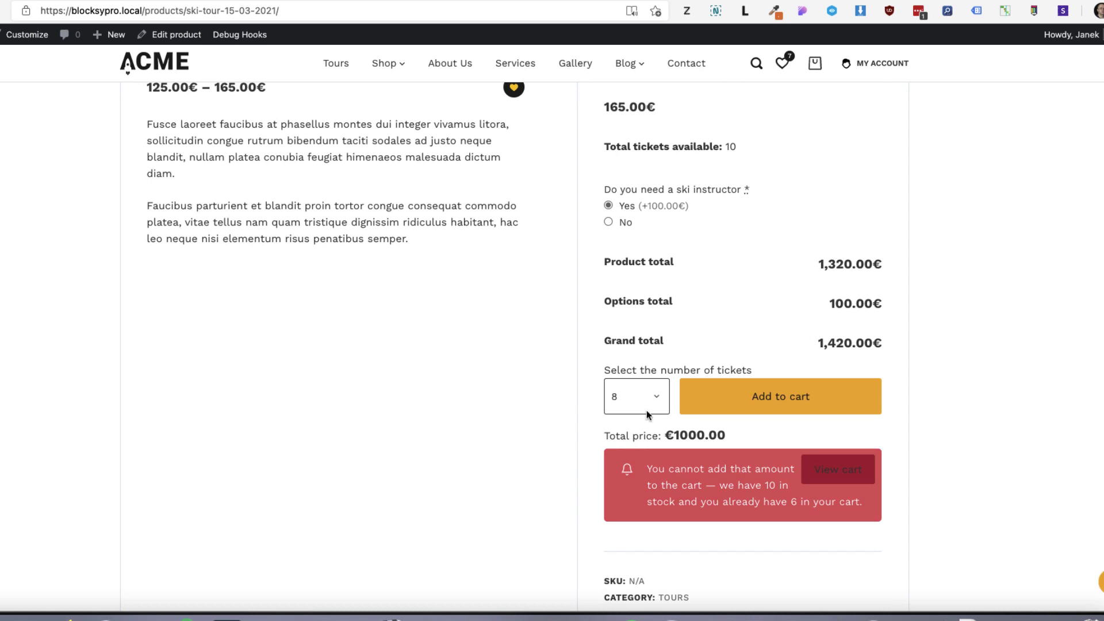
- Add the 8 rental-ski tickets to the cart and check the ski instructor extra on the cart page
left_click(772, 397)
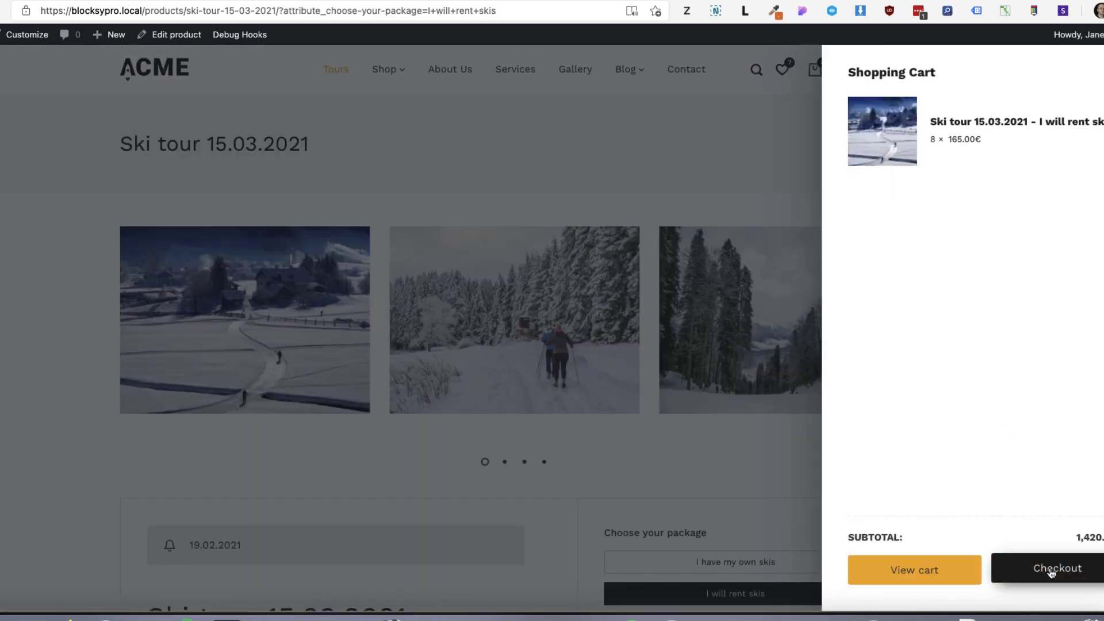
left_click(927, 569)
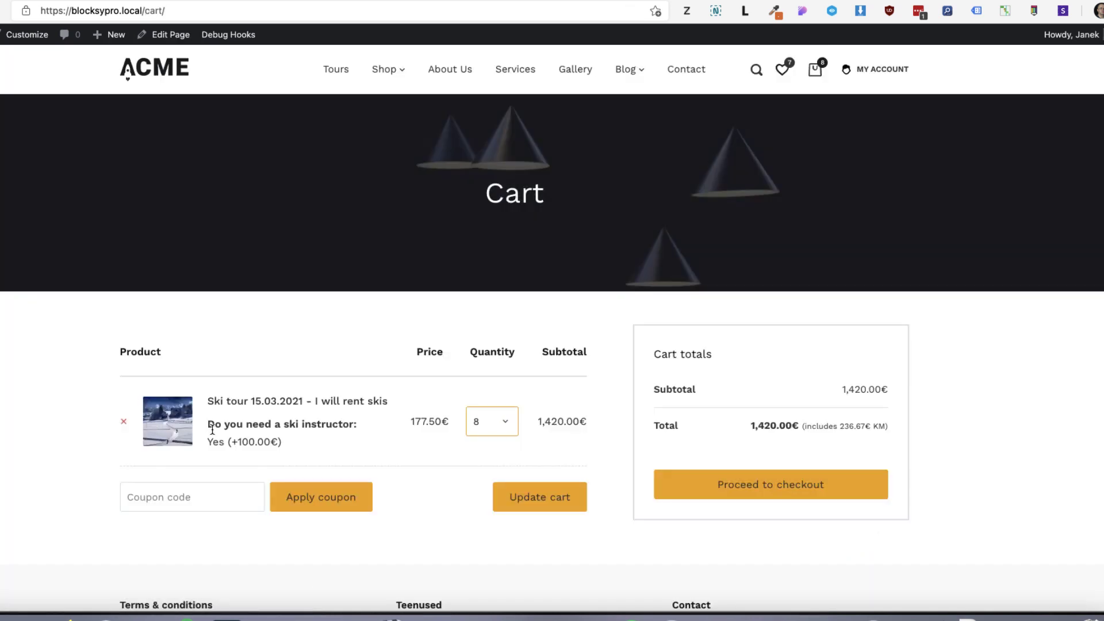
left_click_drag(209, 424, 358, 423)
left_click_drag(237, 442, 282, 442)
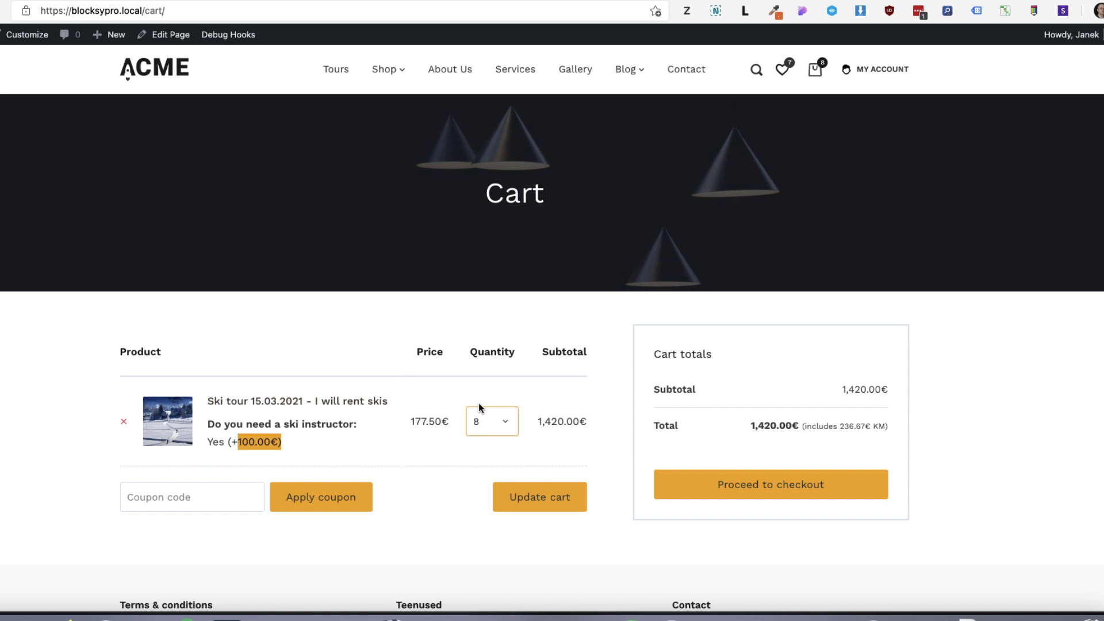
- Proceed to checkout, check the ski instructor extra in the order summary, accept the terms and conditions, and place the order
left_click(778, 490)
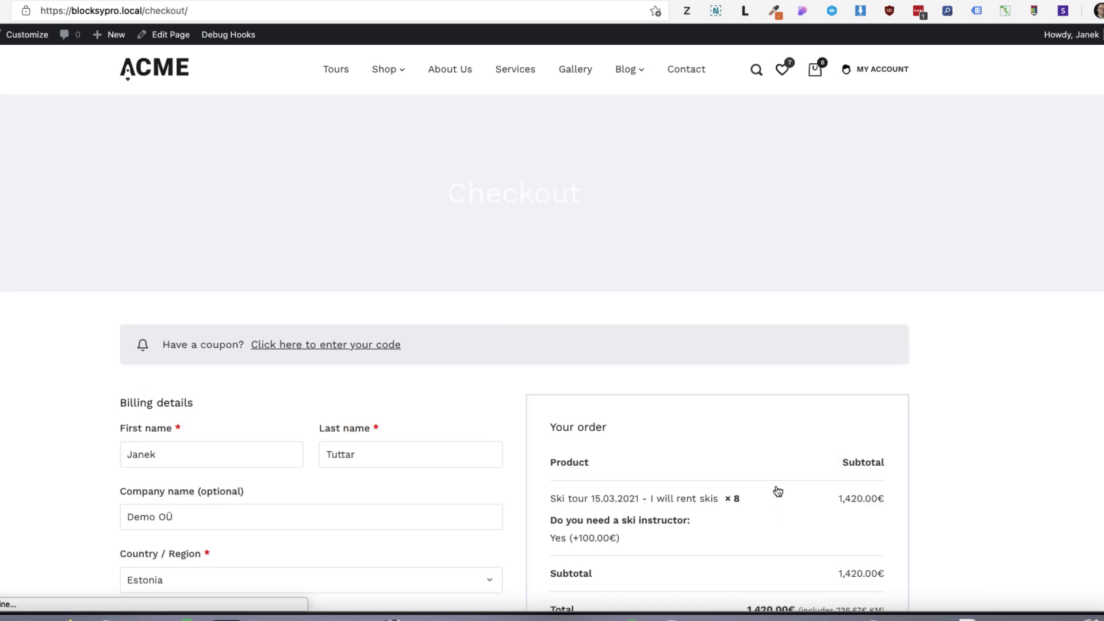
scroll(825, 434, "down", 3)
scroll(820, 418, "down", 10)
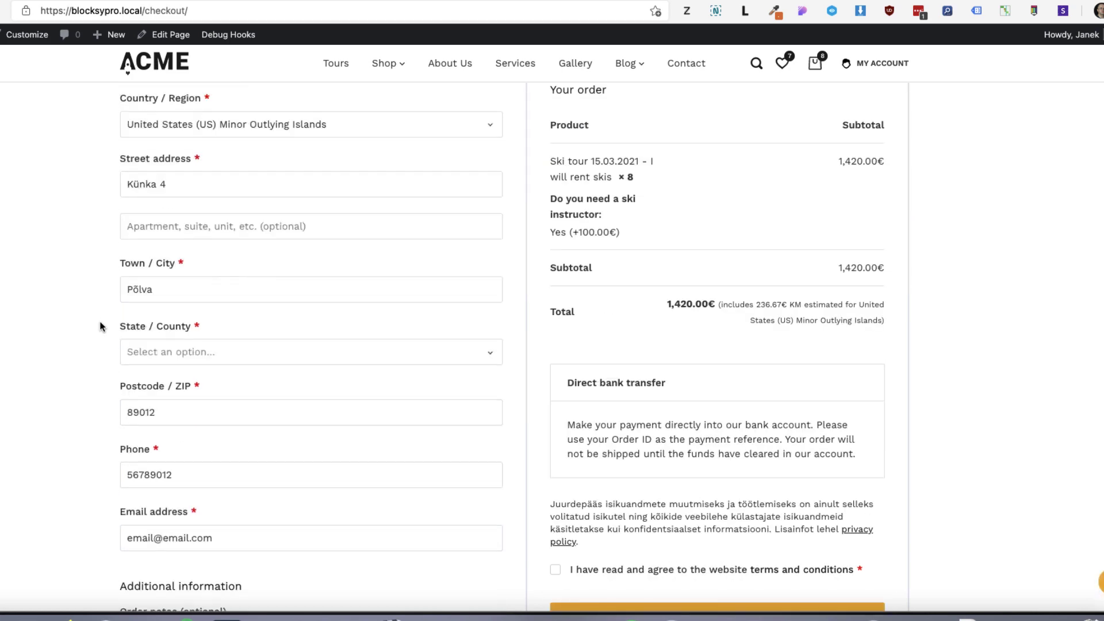
left_click(604, 320)
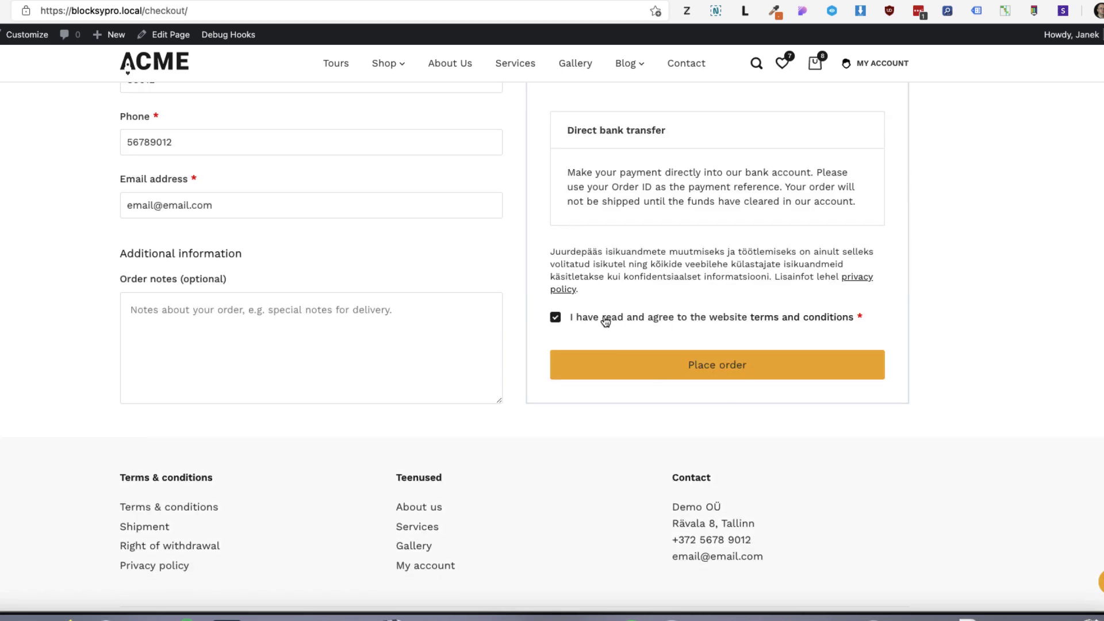
scroll(688, 305, "up", 3)
scroll(601, 275, "up", 3)
left_click_drag(621, 233, 551, 210)
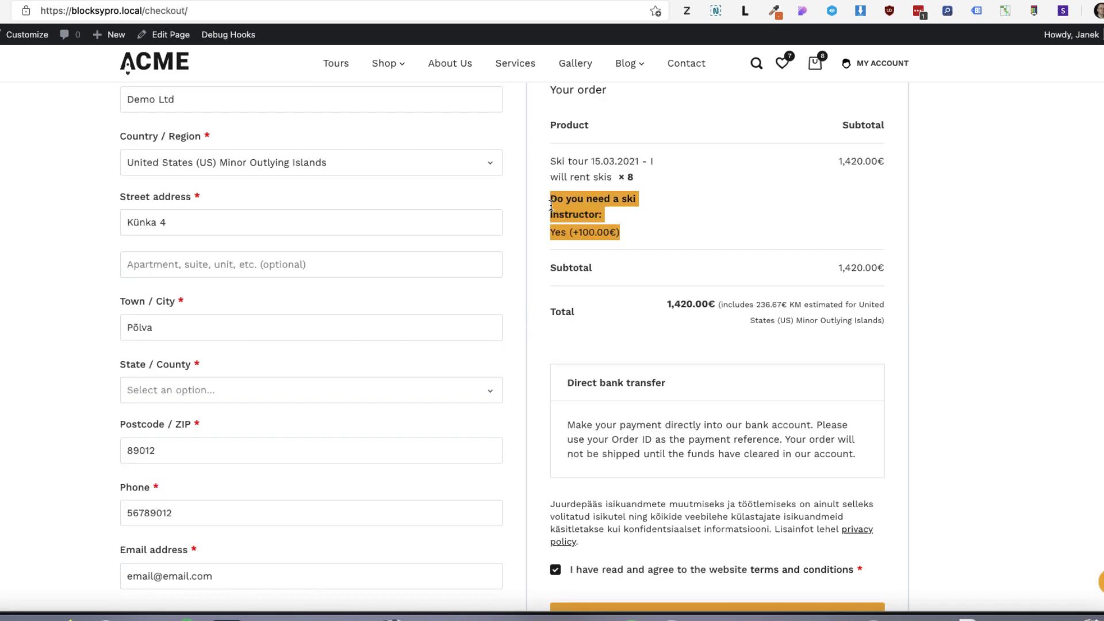
scroll(688, 360, "down", 5)
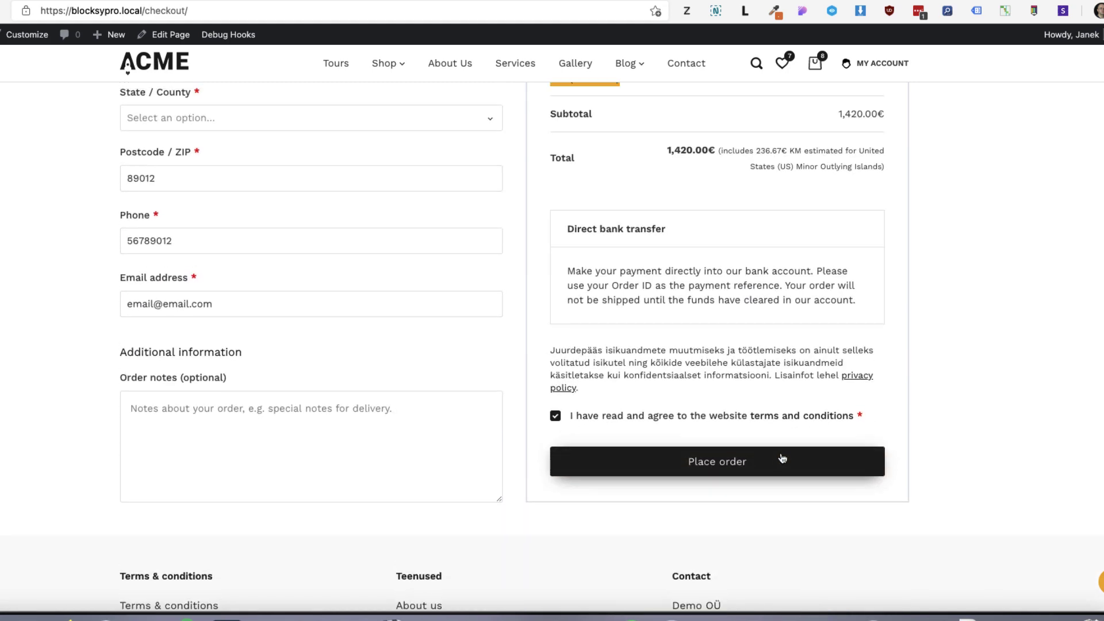
left_click(703, 463)
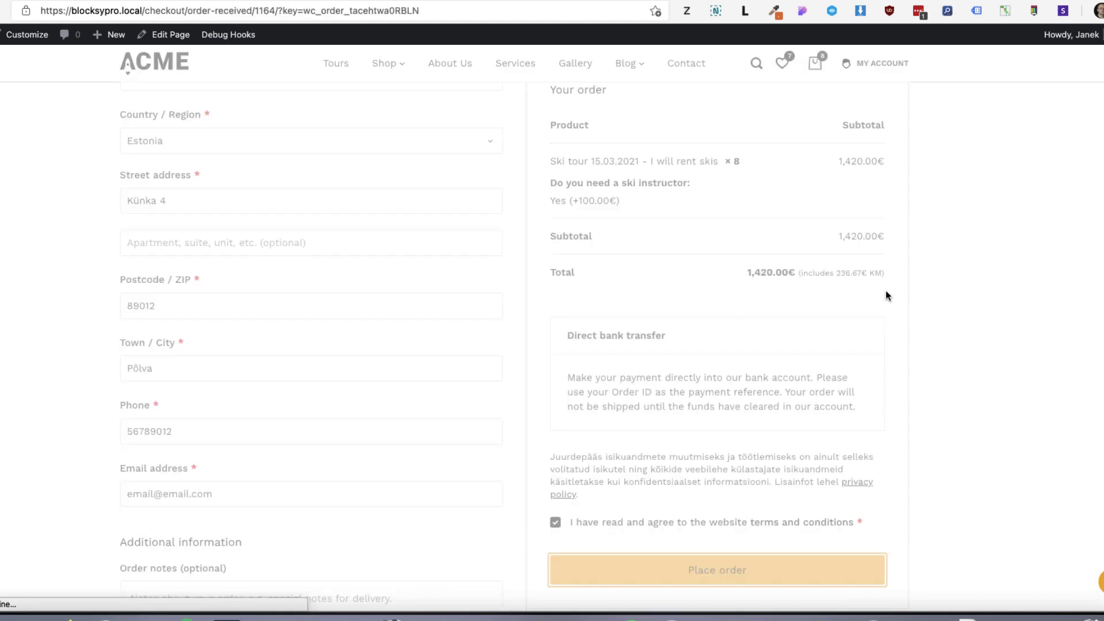
- Review the ski instructor answer in the order details on the order confirmation page
scroll(346, 253, "down", 3)
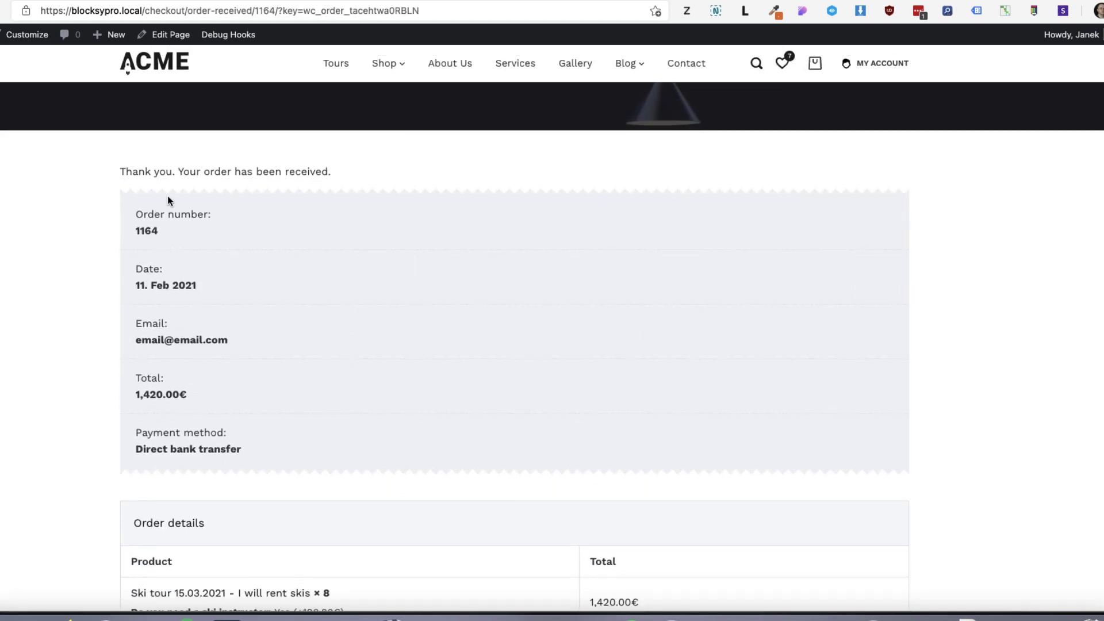
scroll(222, 251, "down", 5)
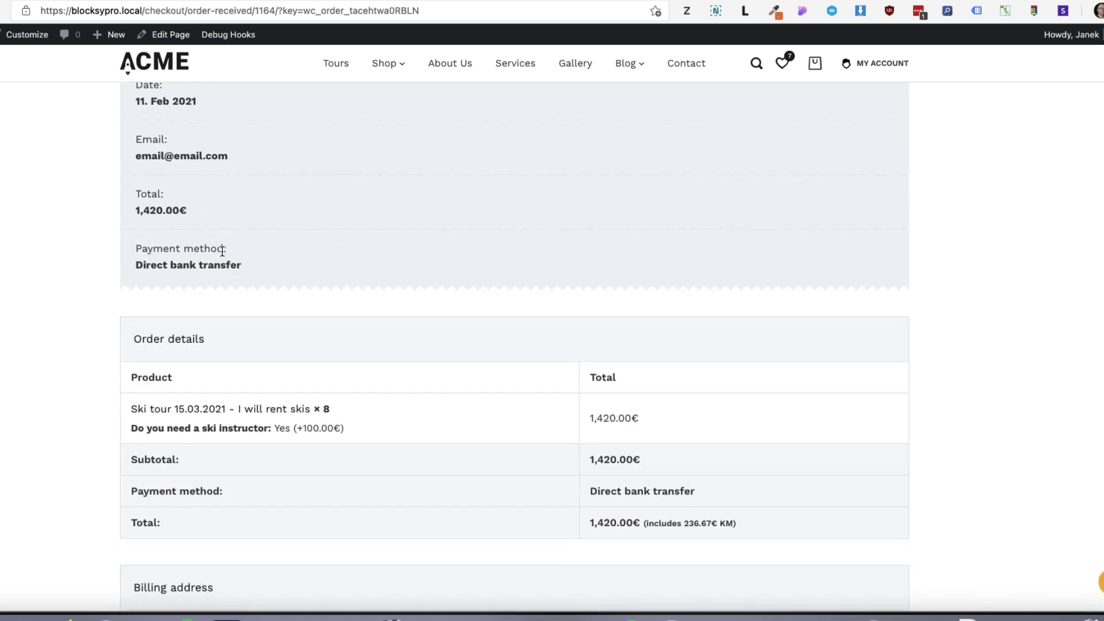
left_click_drag(309, 359, 258, 364)
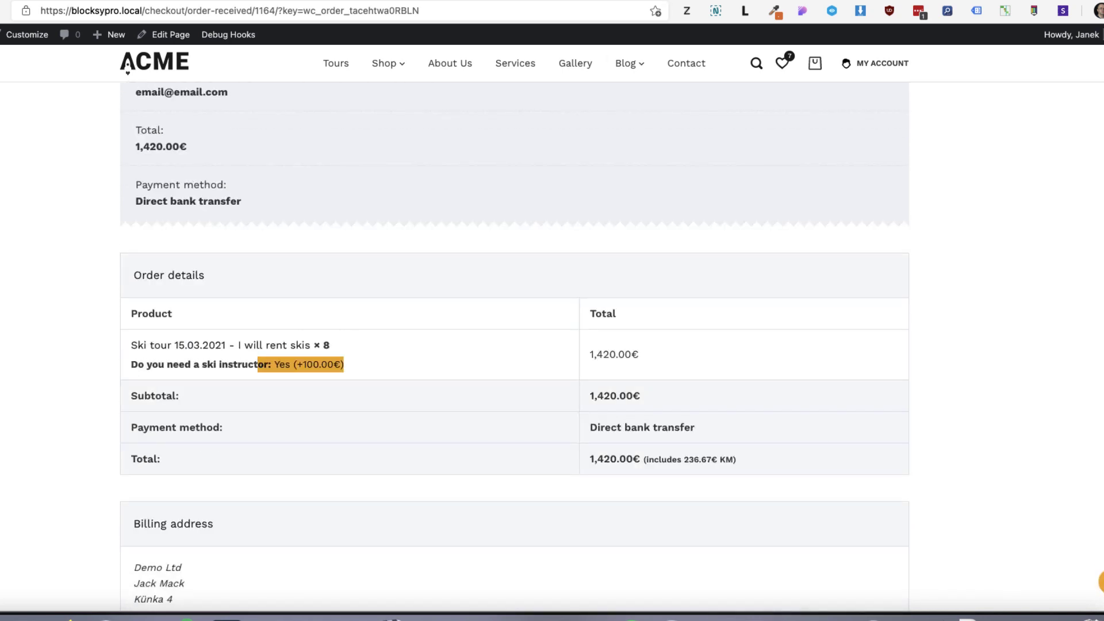
- Open the new order in the WooCommerce admin and check the ski instructor answer there and in the order e-mail
key("ctrl+Tab")
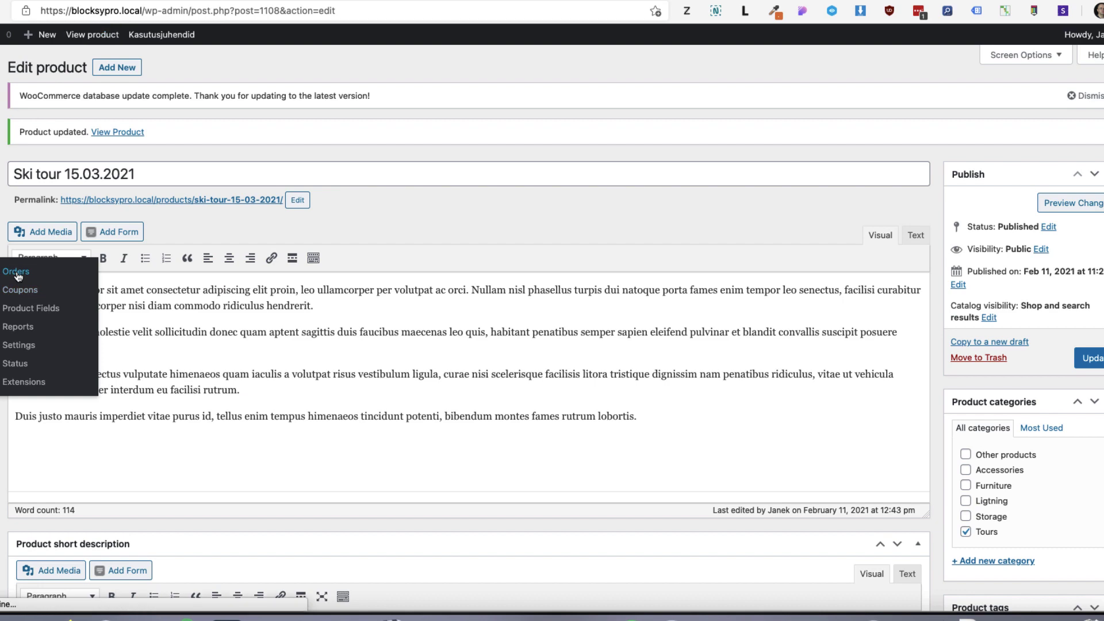
left_click(17, 275)
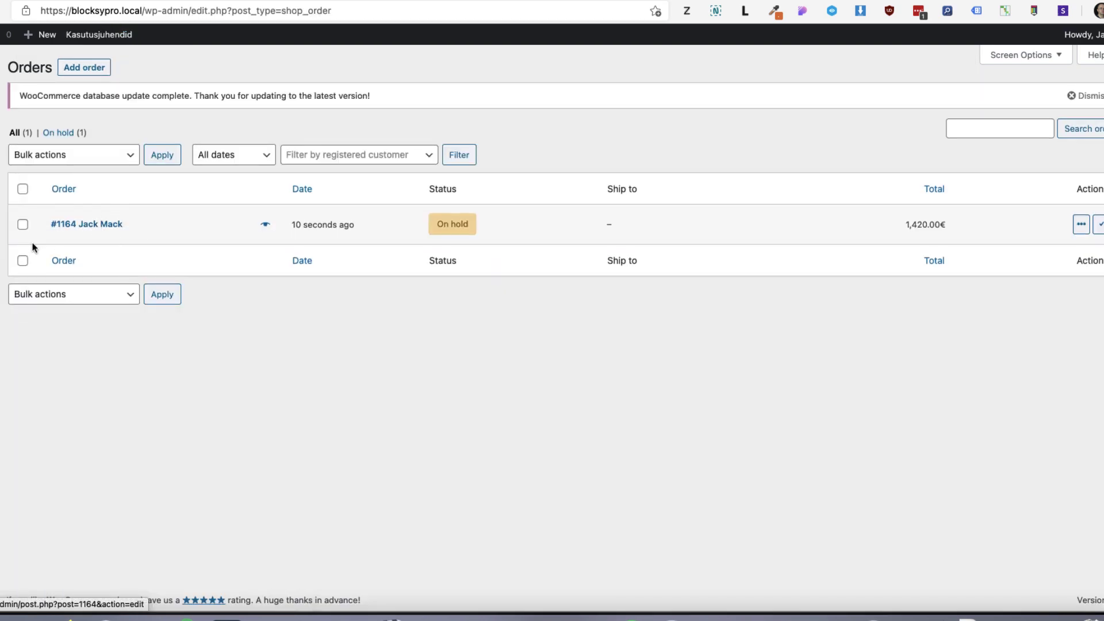
left_click(102, 225)
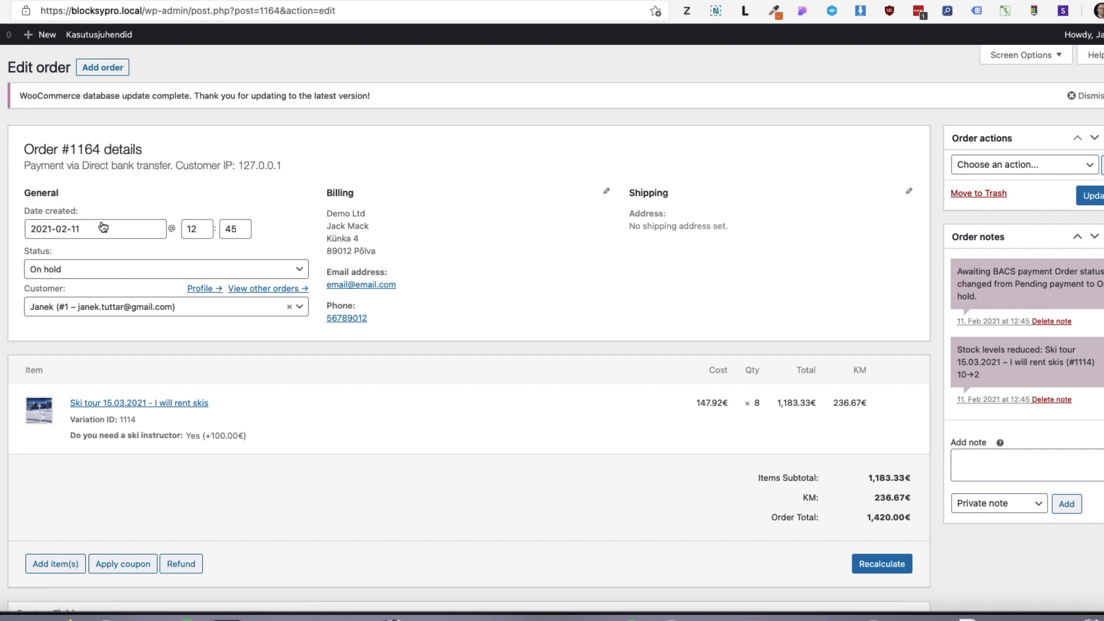
left_click_drag(259, 439, 65, 438)
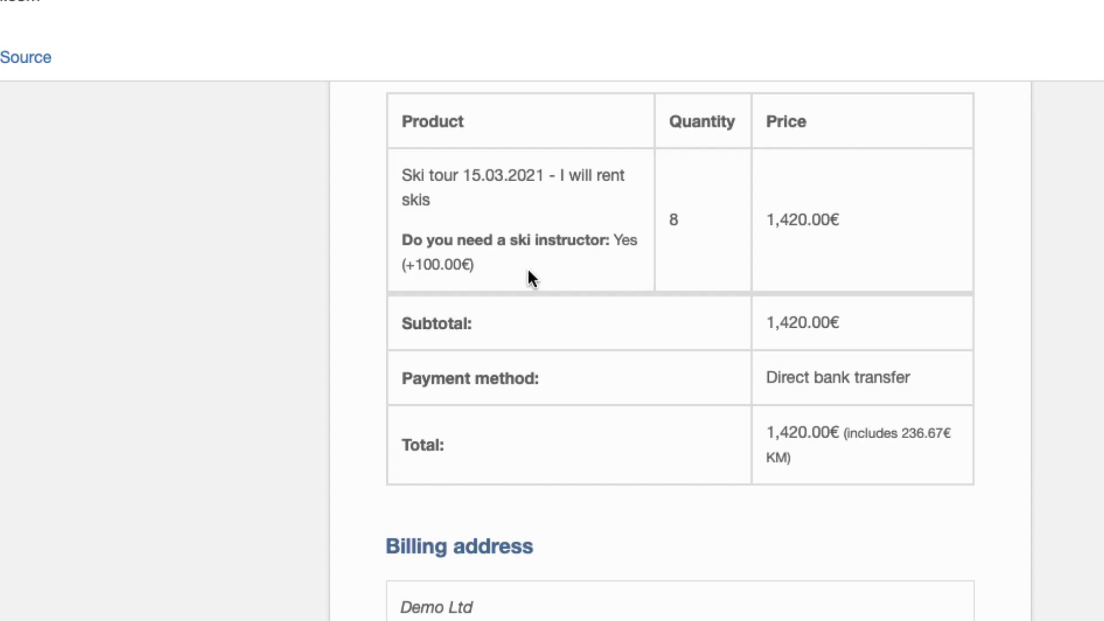
left_click_drag(490, 266, 402, 245)
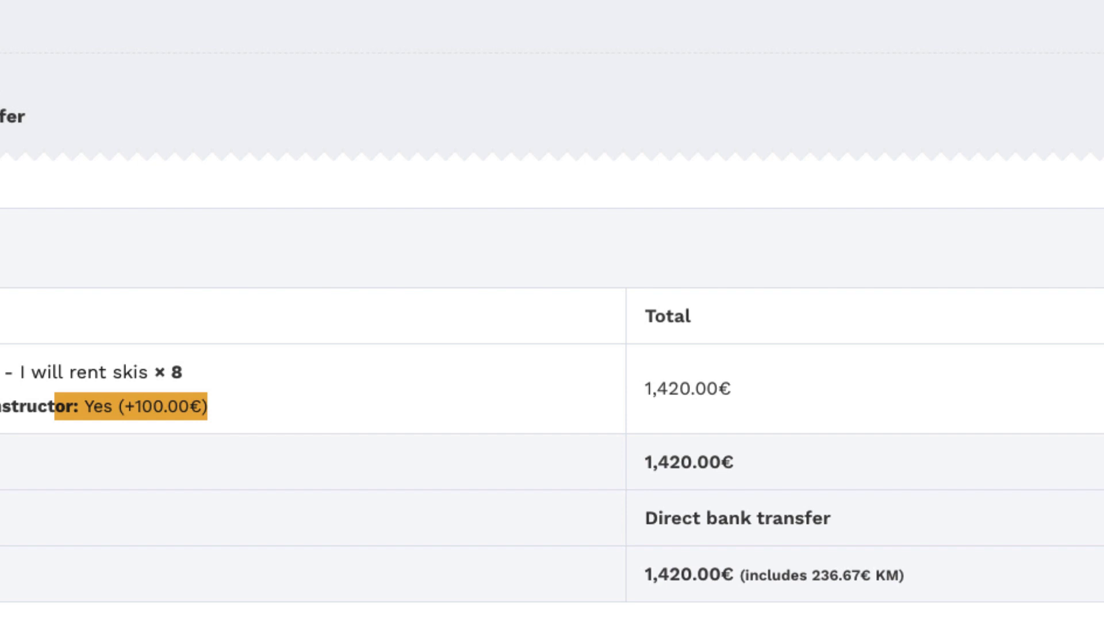
- Look over the order confirmation page once more and open the shop's Tours category page
scroll(552, 311, "down", 5)
scroll(552, 310, "up", 7)
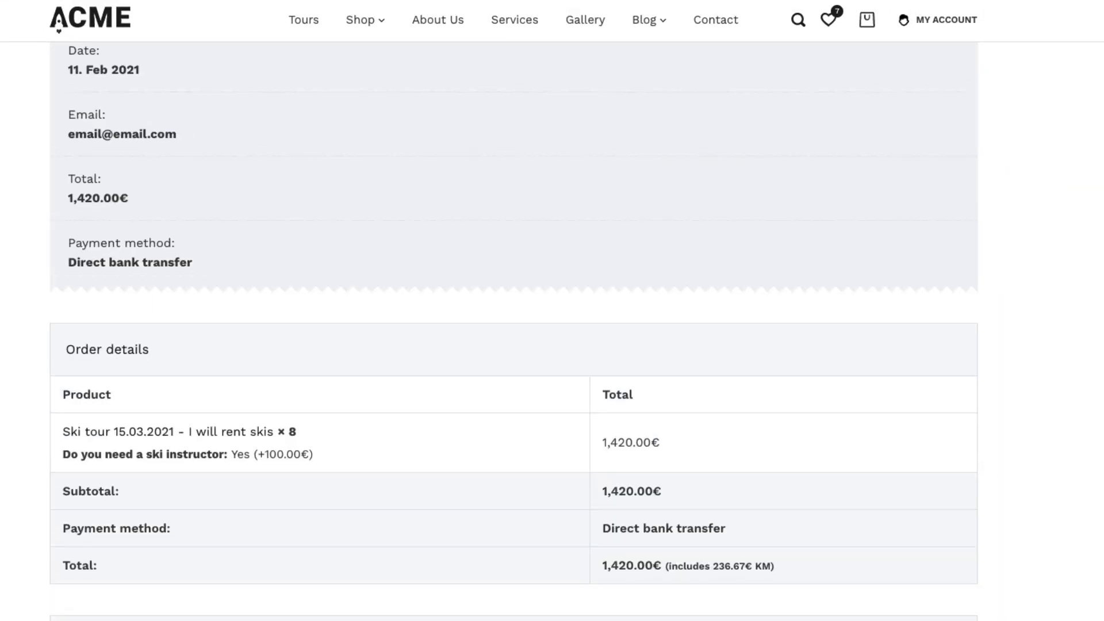
left_click(318, 21)
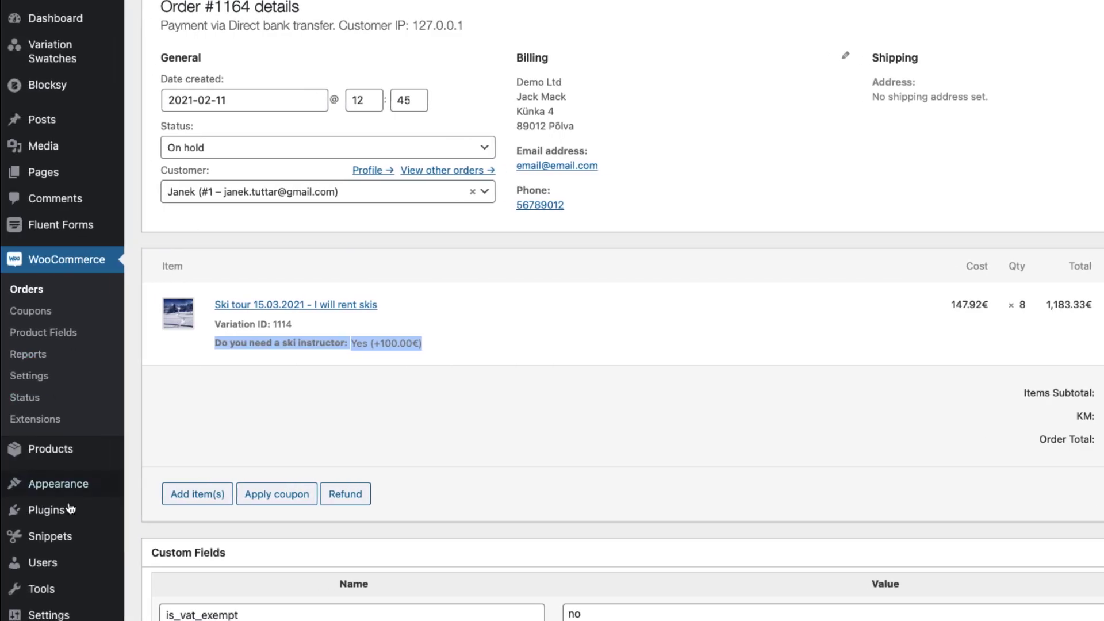
- Open the WordPress menu editor for the header menu and expand the product categories available as menu items
mouse_move(64, 499)
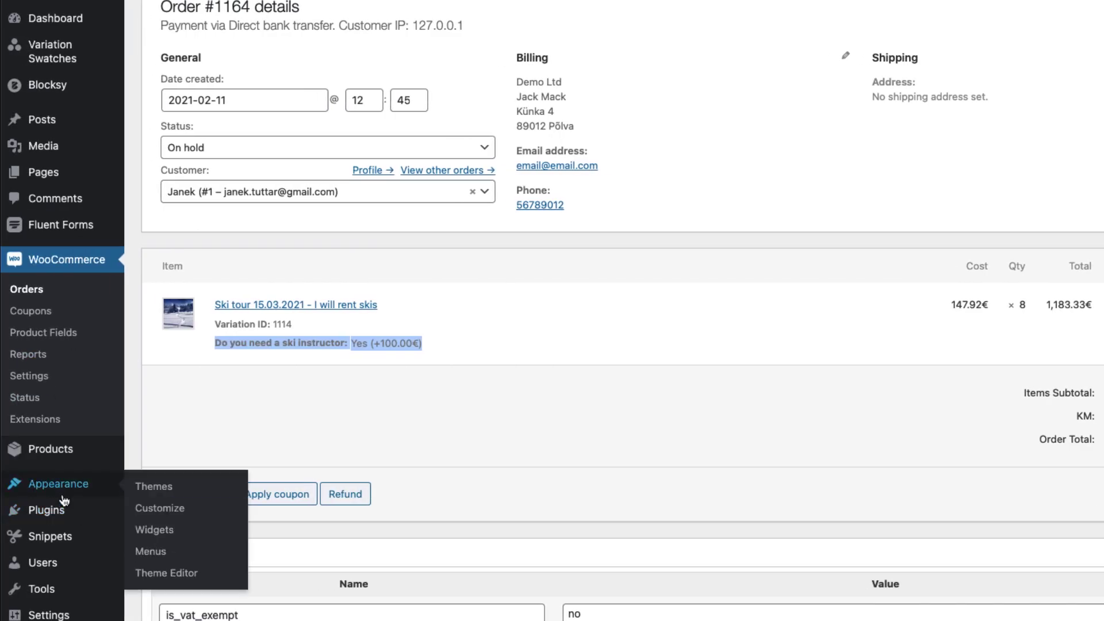
left_click(150, 552)
scroll(408, 437, "down", 5)
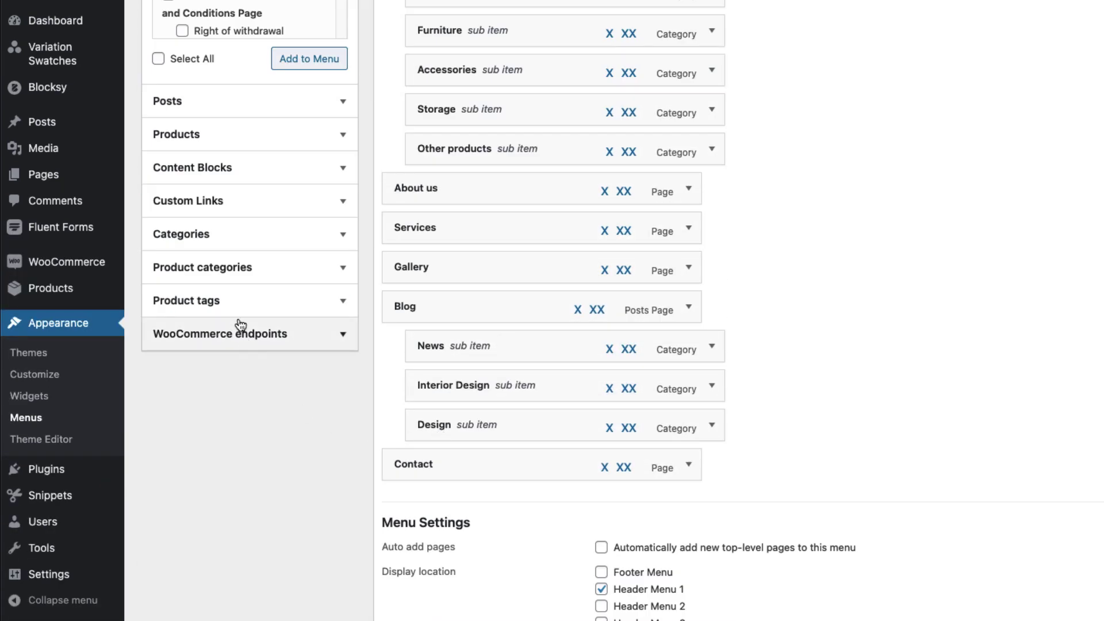
left_click(244, 275)
scroll(115, 241, "up", 6)
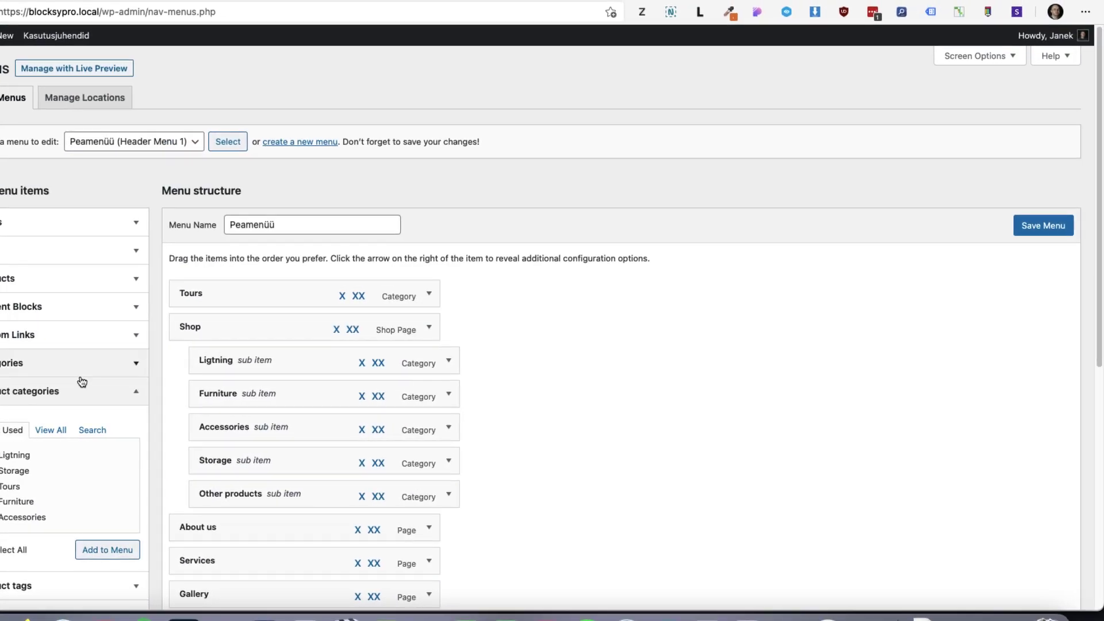
- Check in the screen options that product categories are shown, and select the Tours category as a menu item
left_click(980, 56)
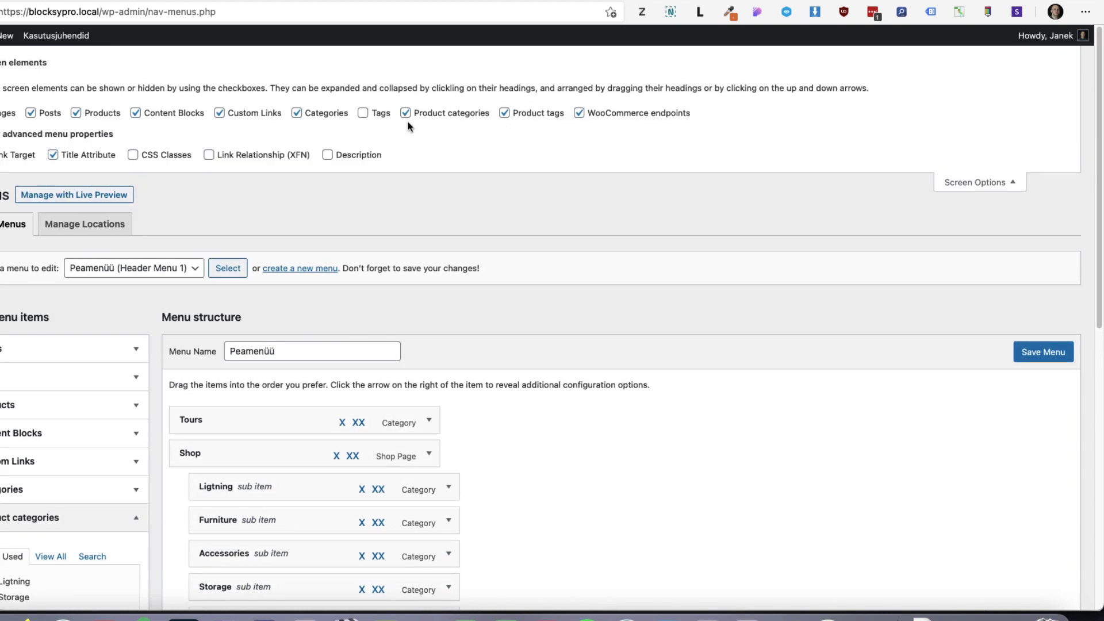
scroll(467, 203, "down", 1)
scroll(481, 203, "down", 5)
left_click(31, 315)
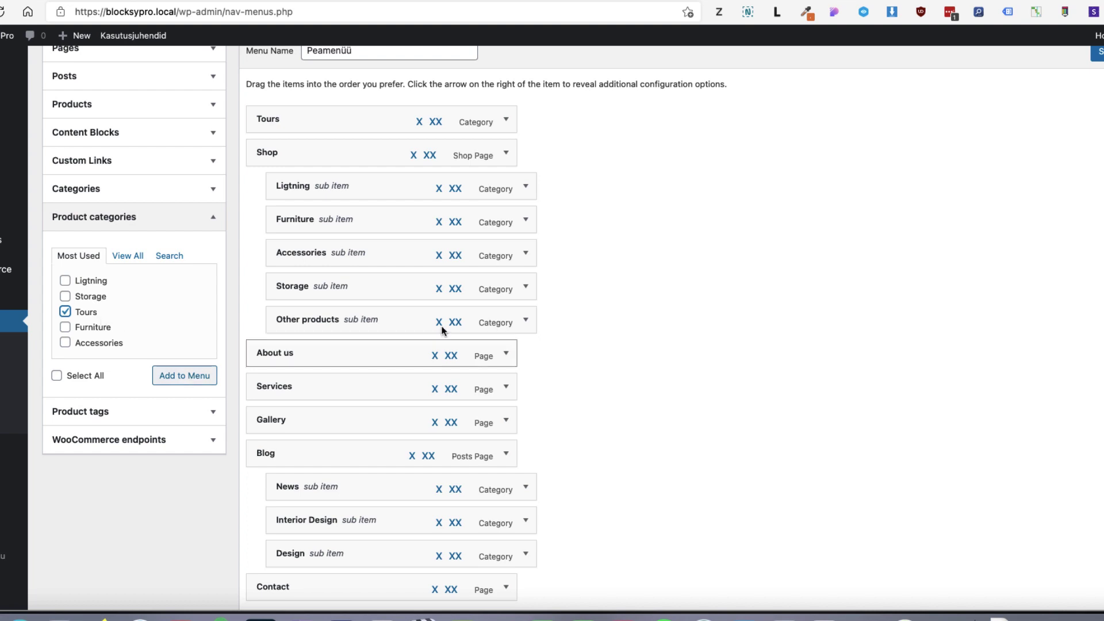
- Look over the header menu's structure and display settings, and view the tour products on the Tours category page
scroll(777, 311, "down", 3)
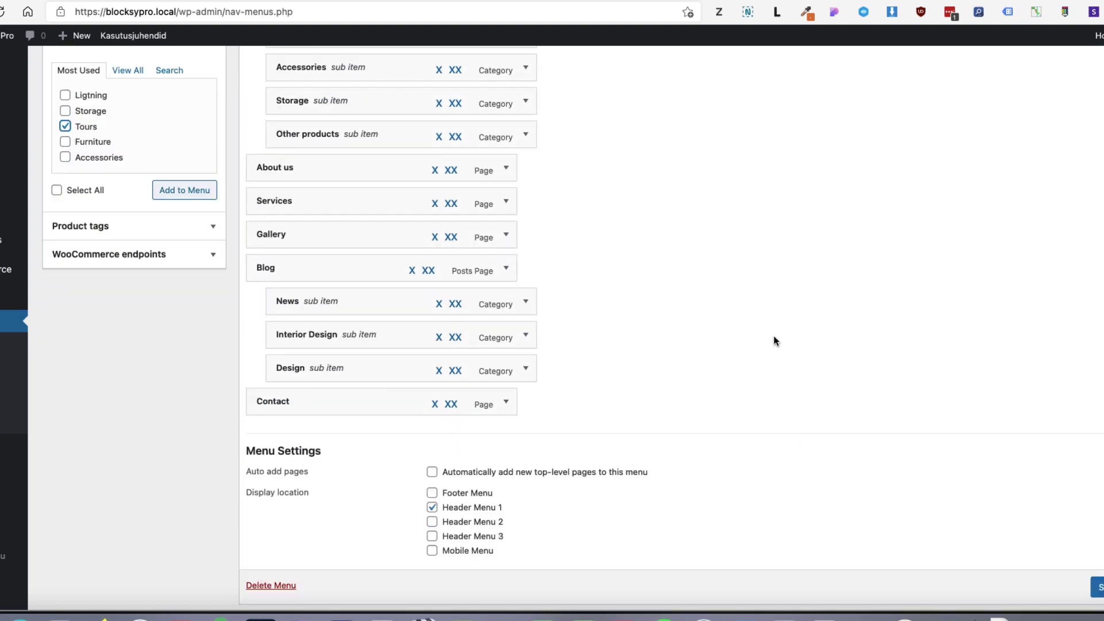
scroll(771, 343, "up", 8)
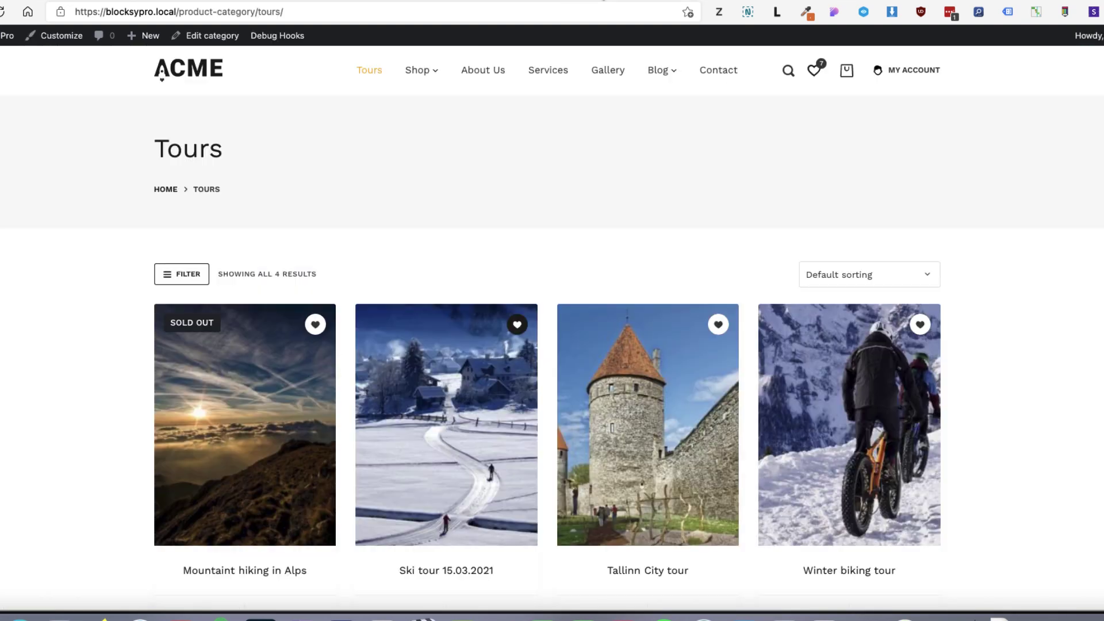
scroll(11, 264, "down", 2)
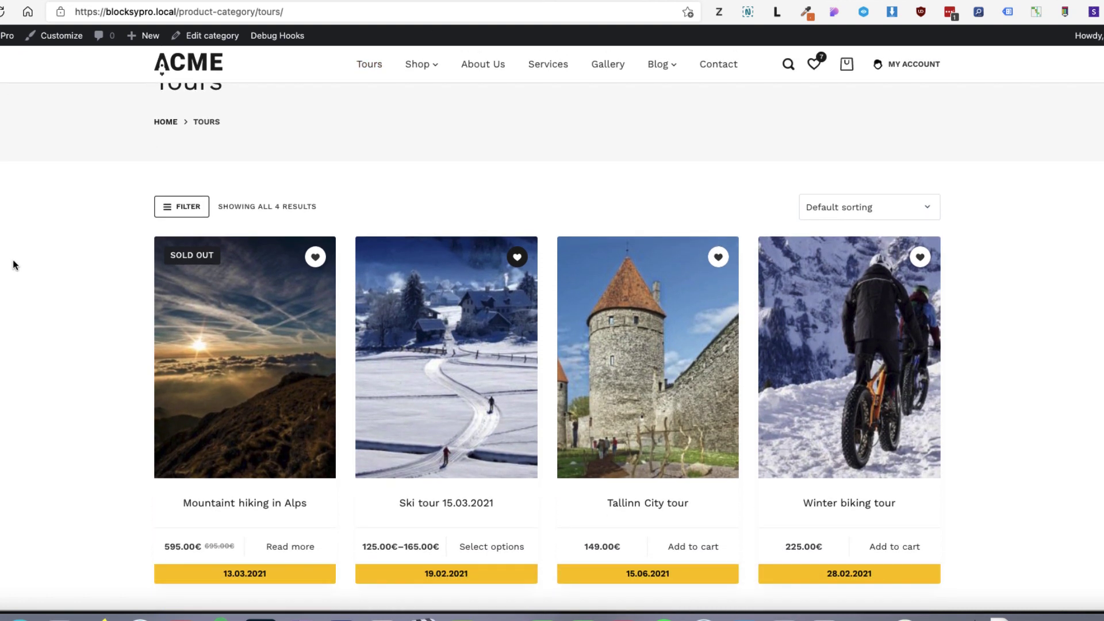